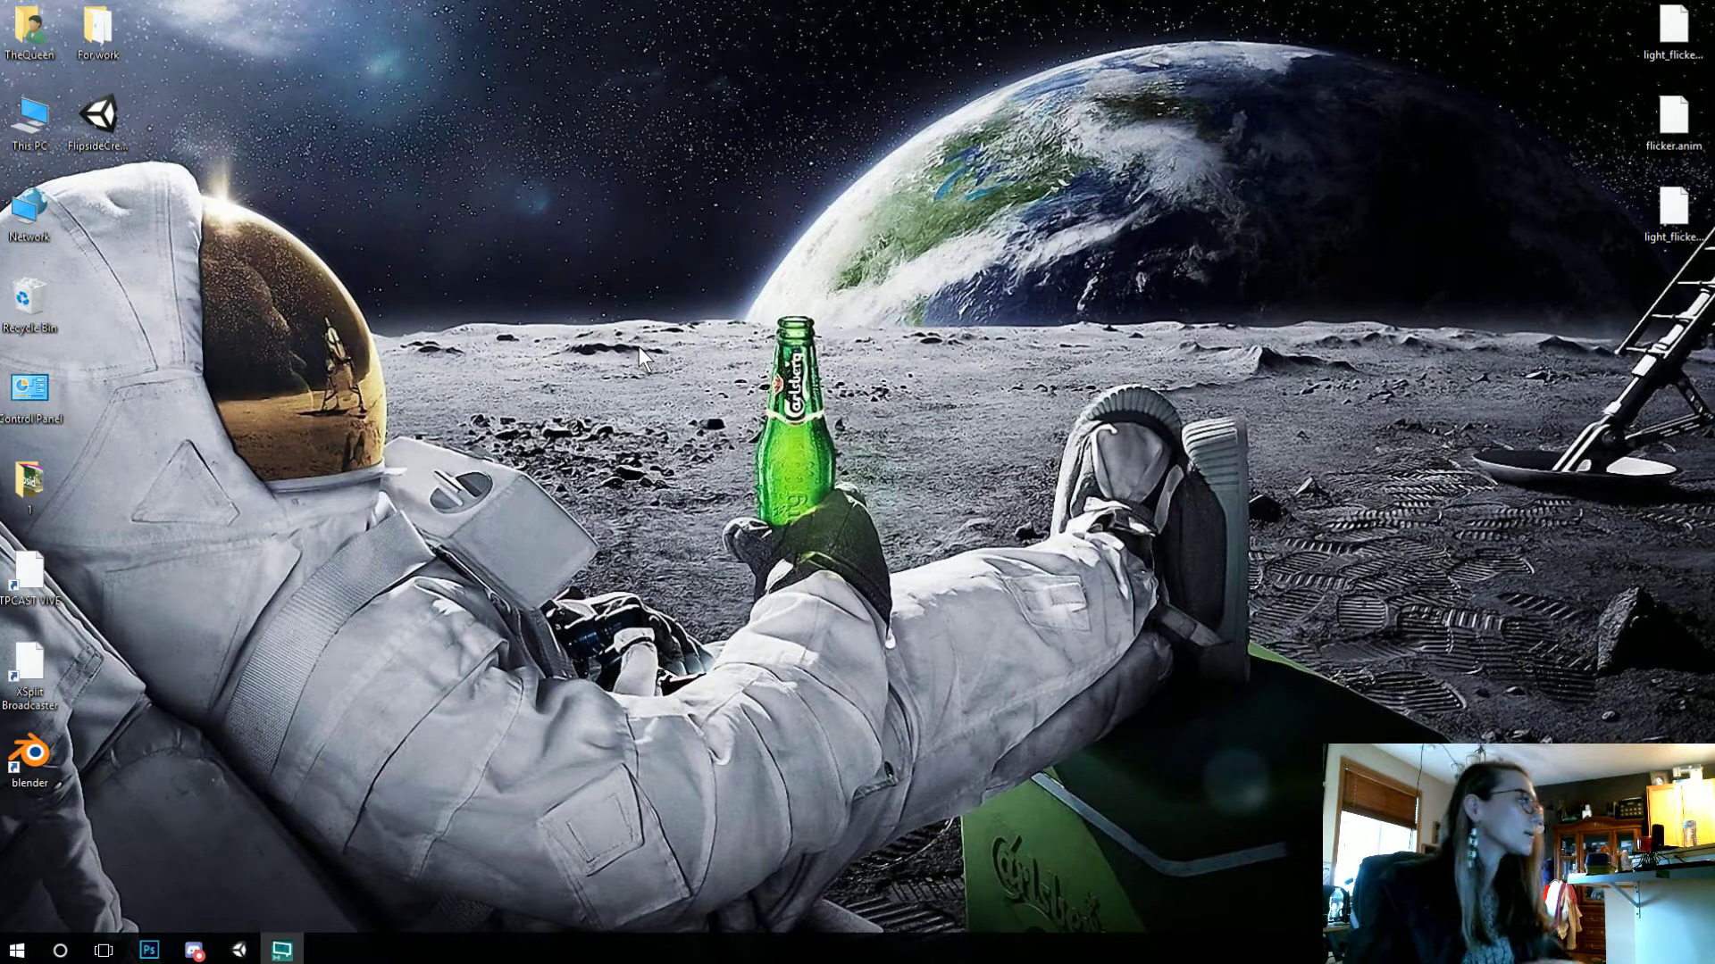
Step: Open the FlipsideCreatorTools package from the desktop, dismissing the import dialog
left_click(118, 141)
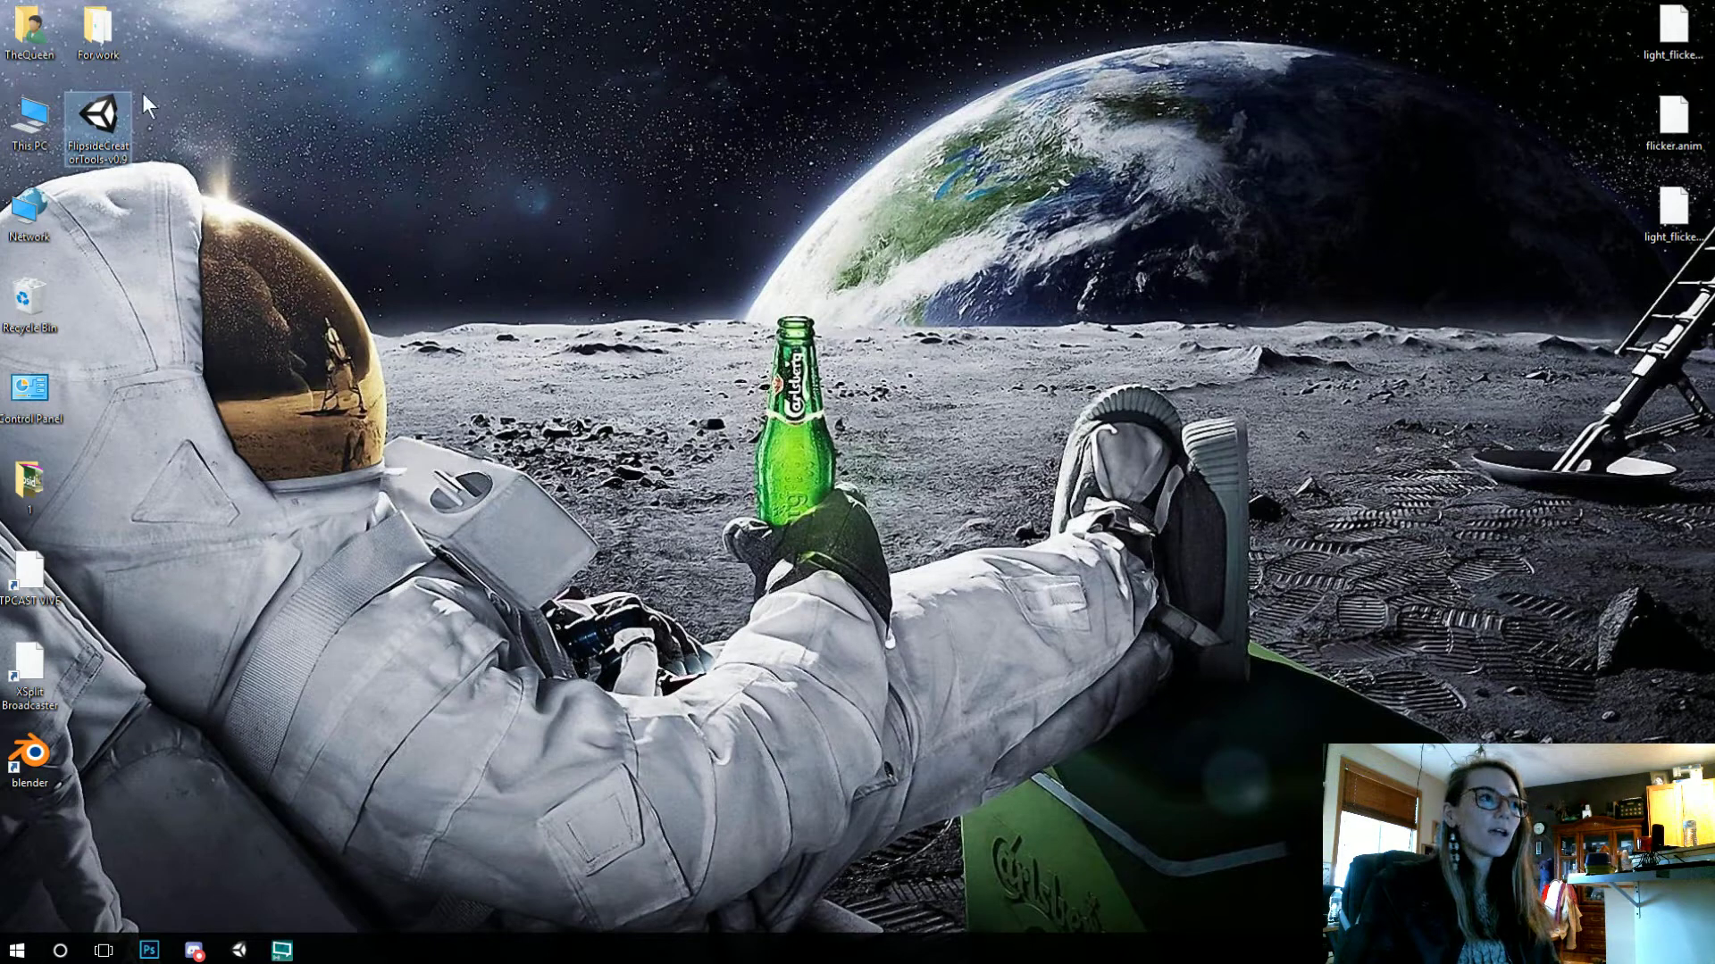
double_click(103, 124)
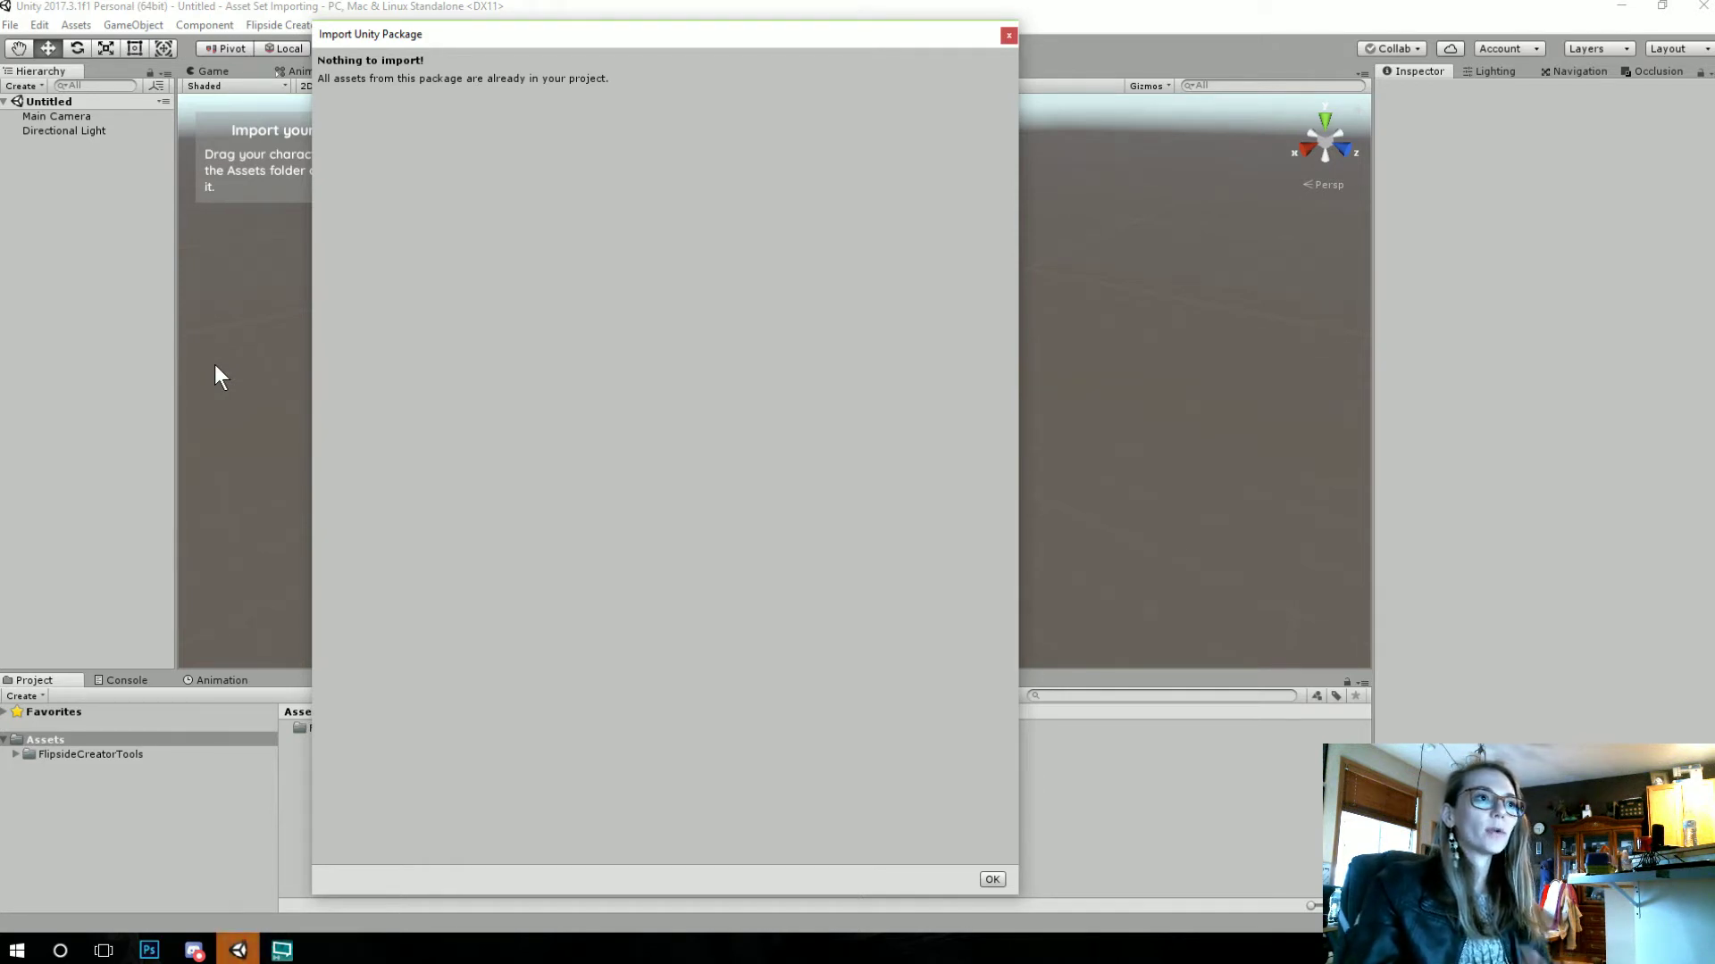
left_click(986, 880)
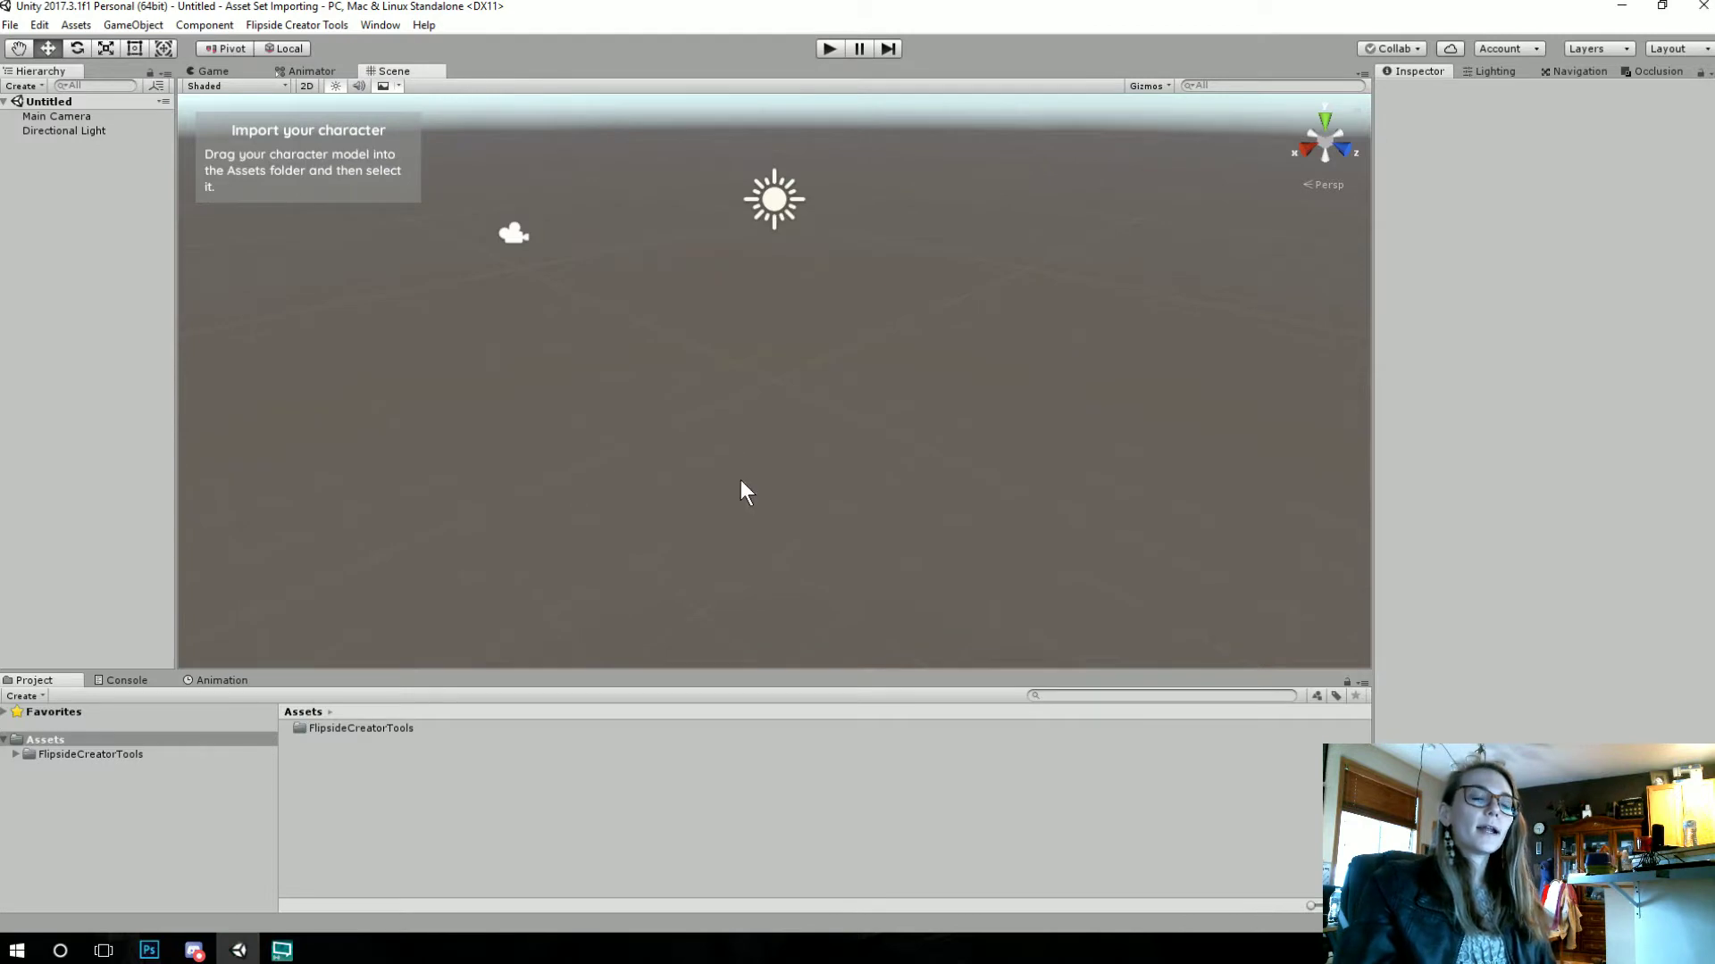
key("super+d")
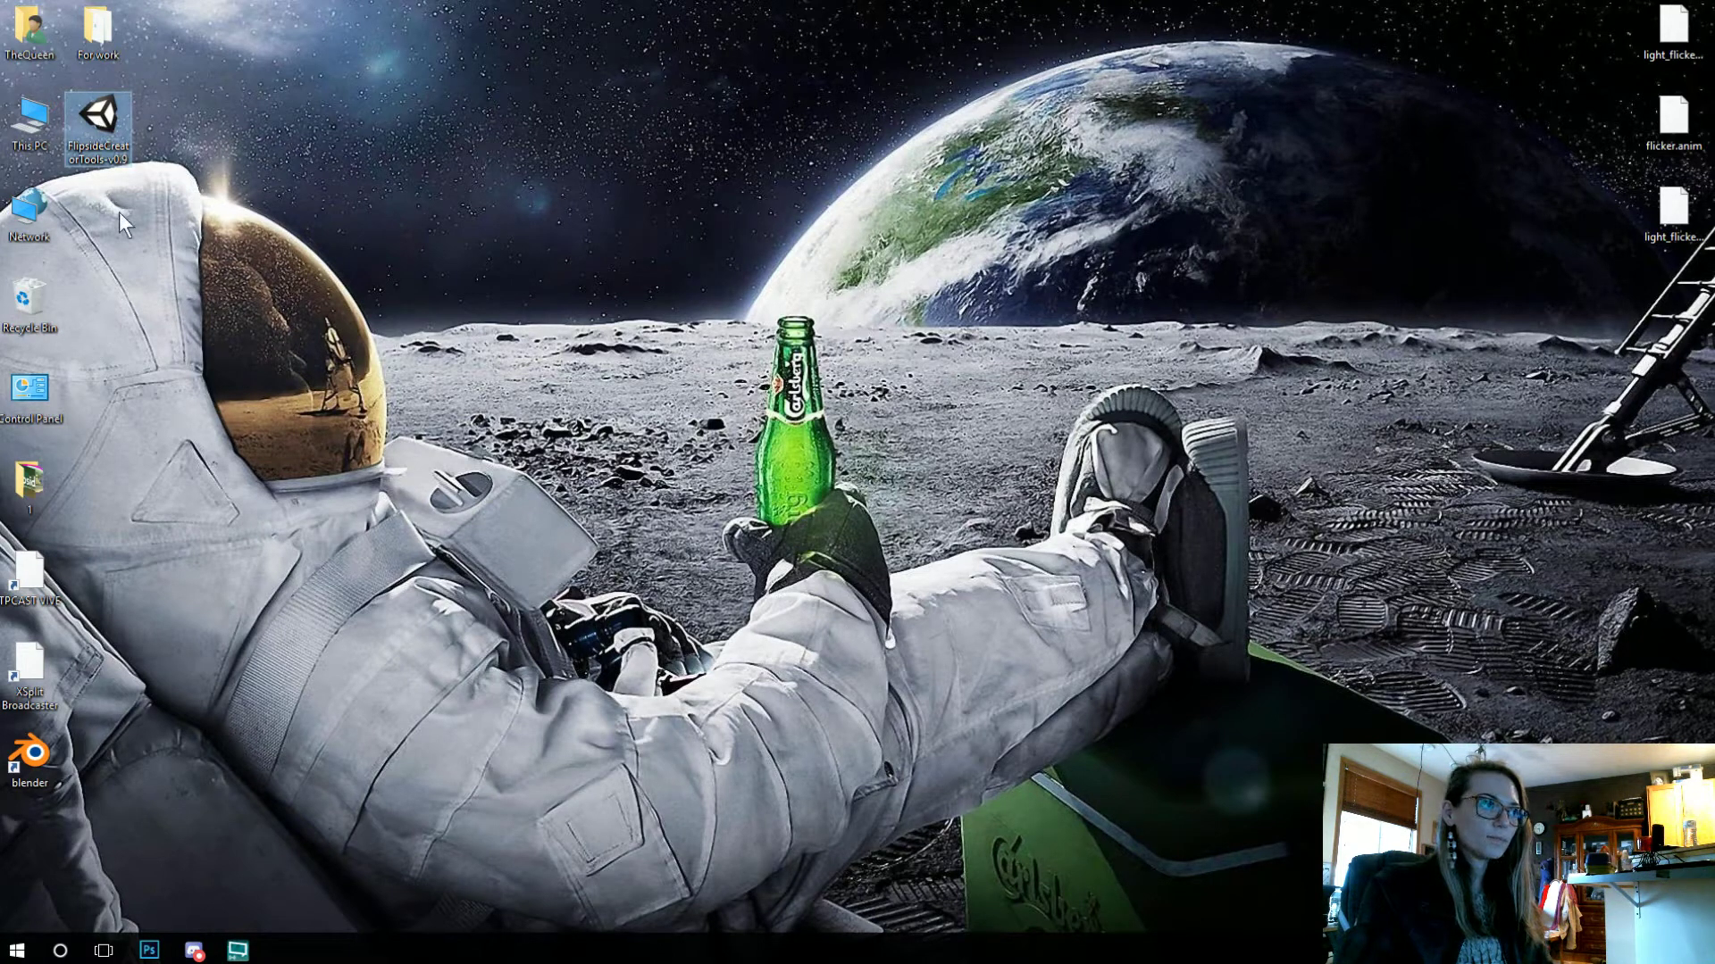
double_click(105, 122)
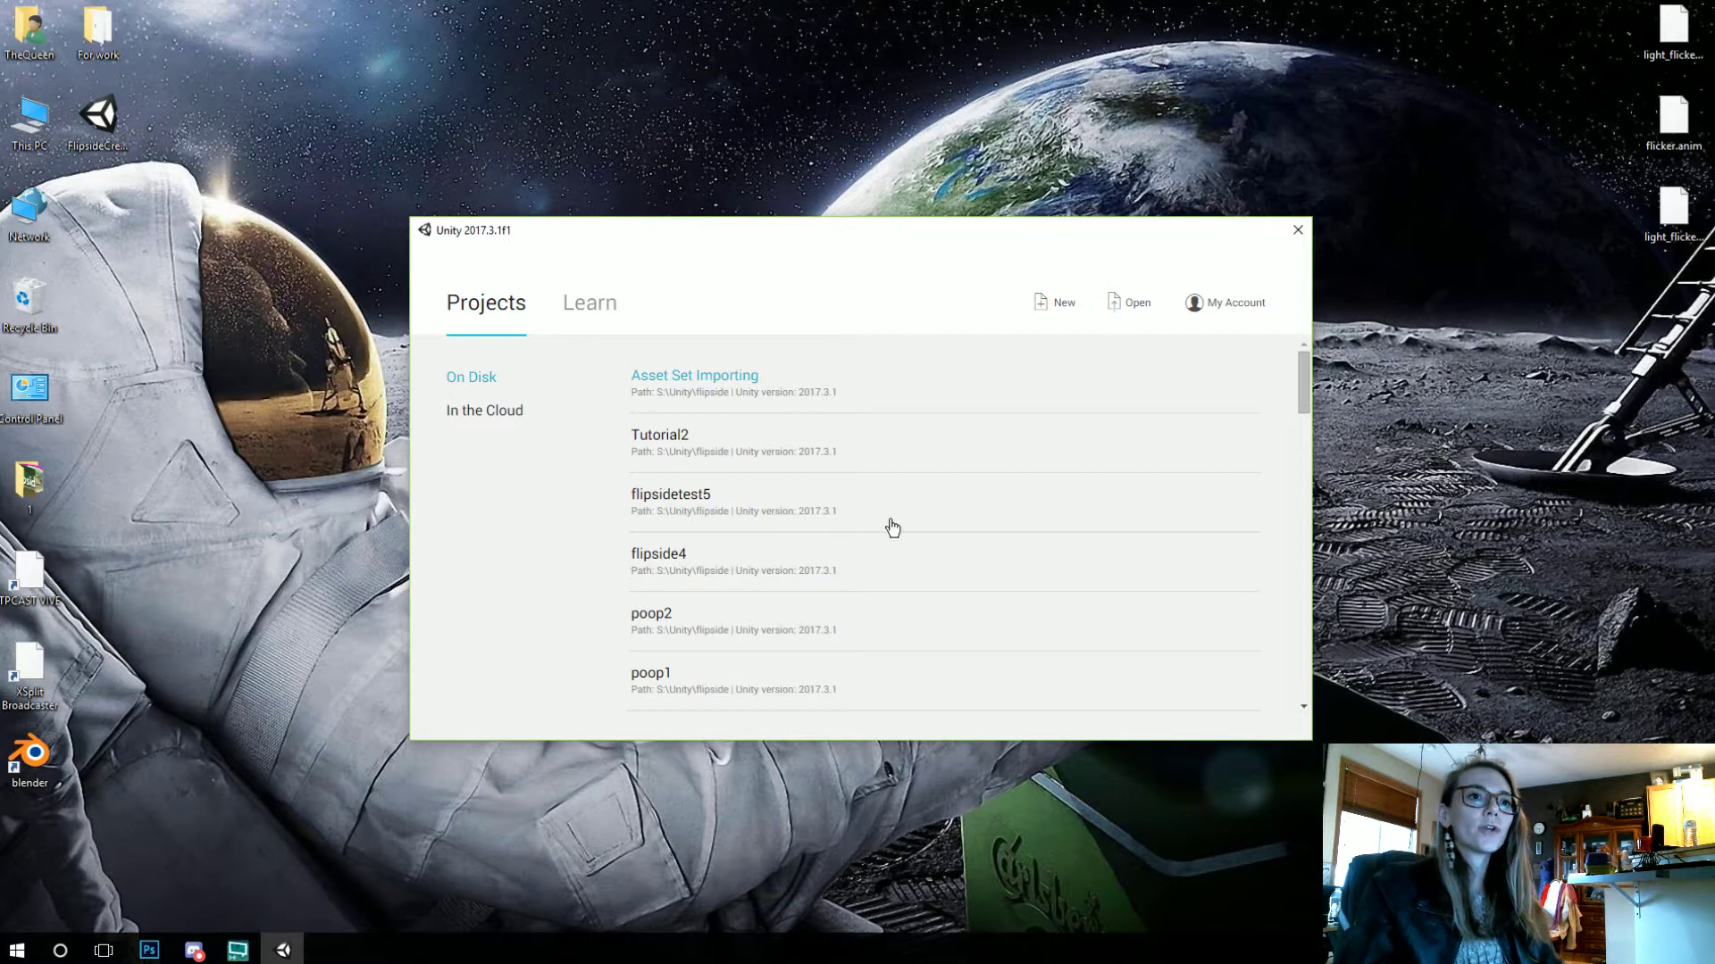
left_click(1043, 306)
left_click_drag(684, 446, 533, 436)
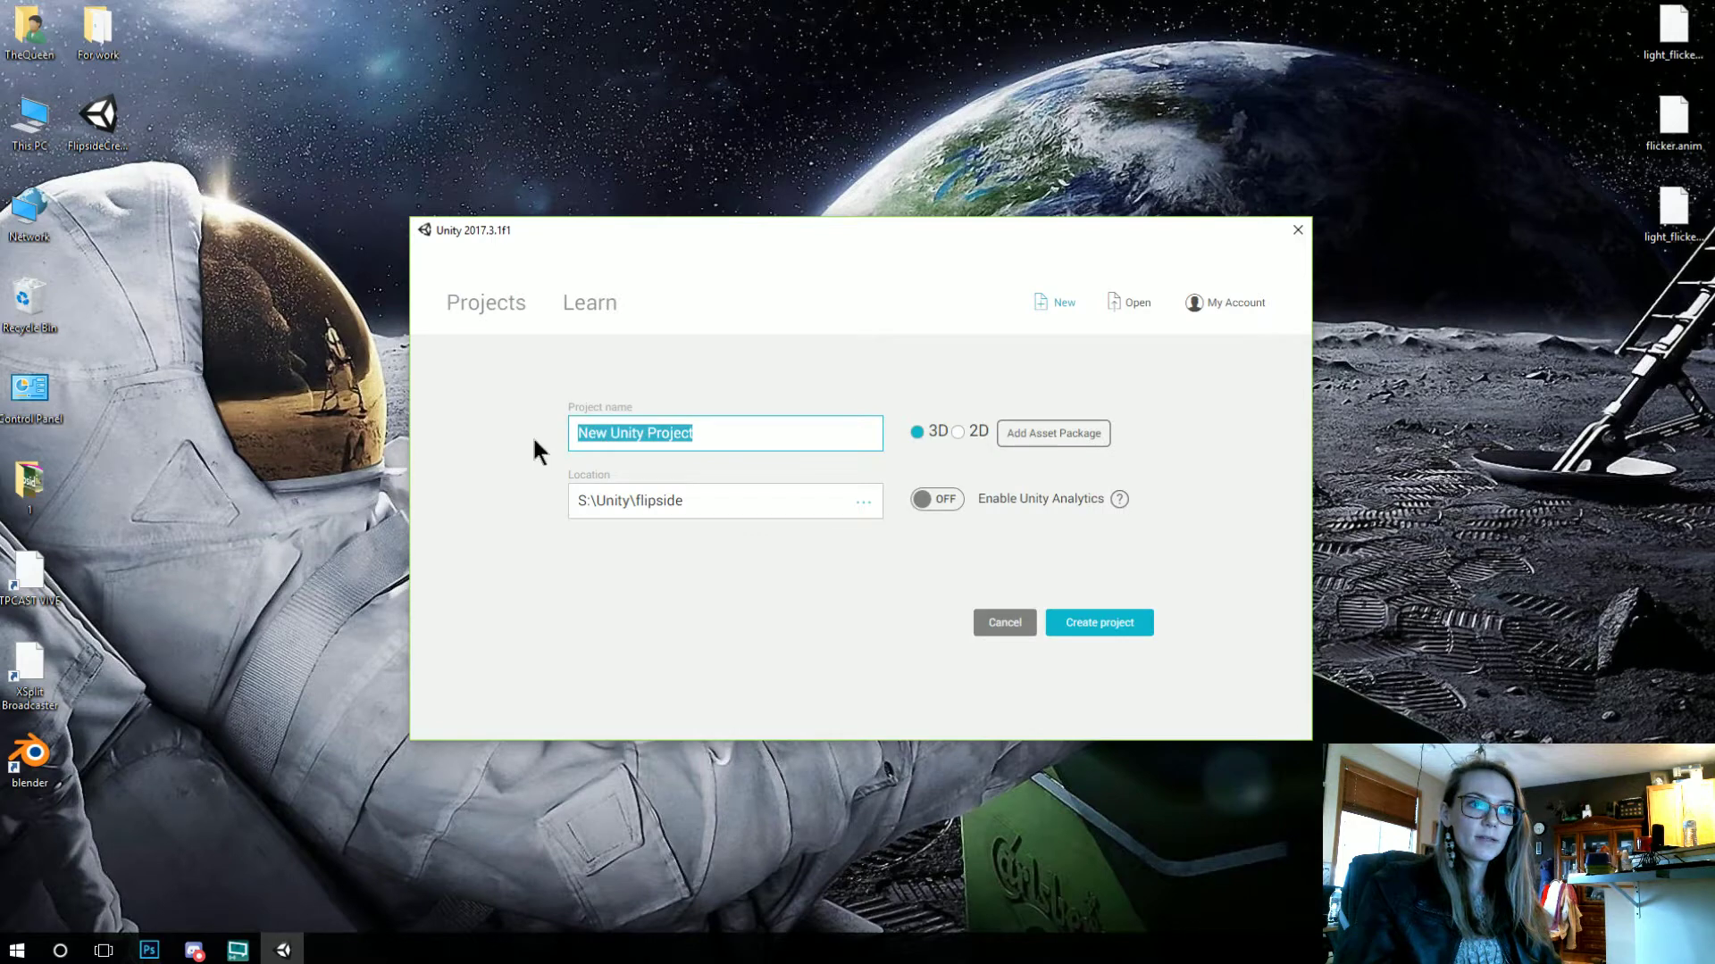
type("Tuti")
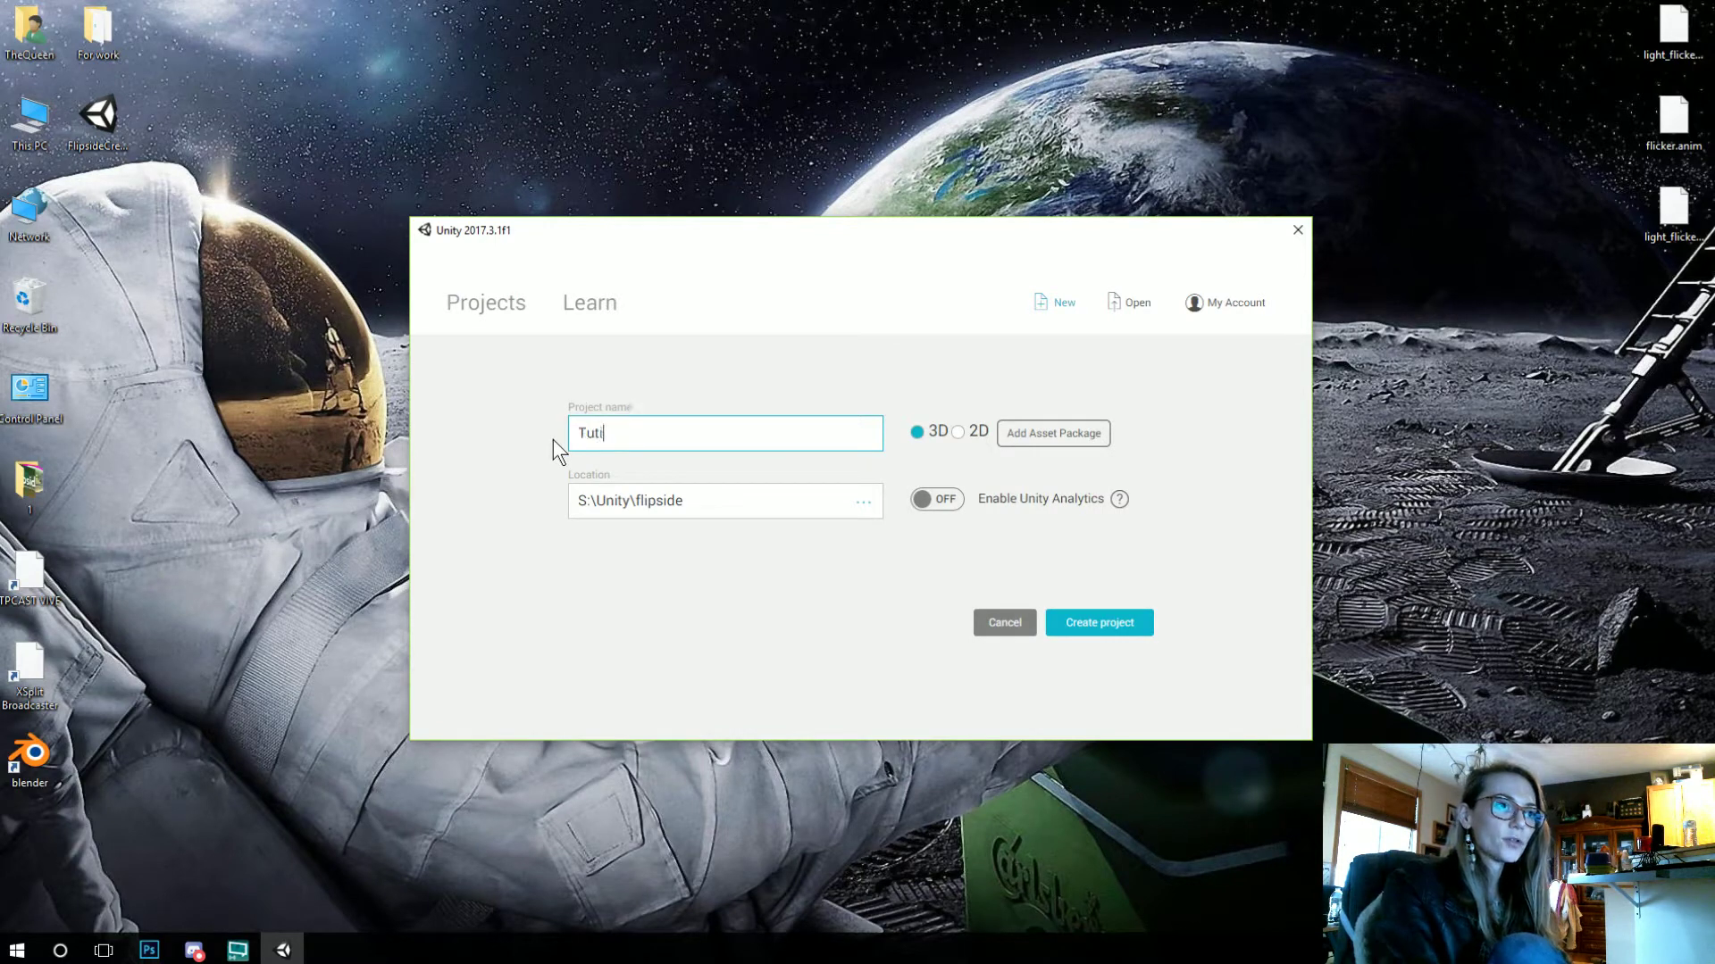
key("BackSpace")
type("orial")
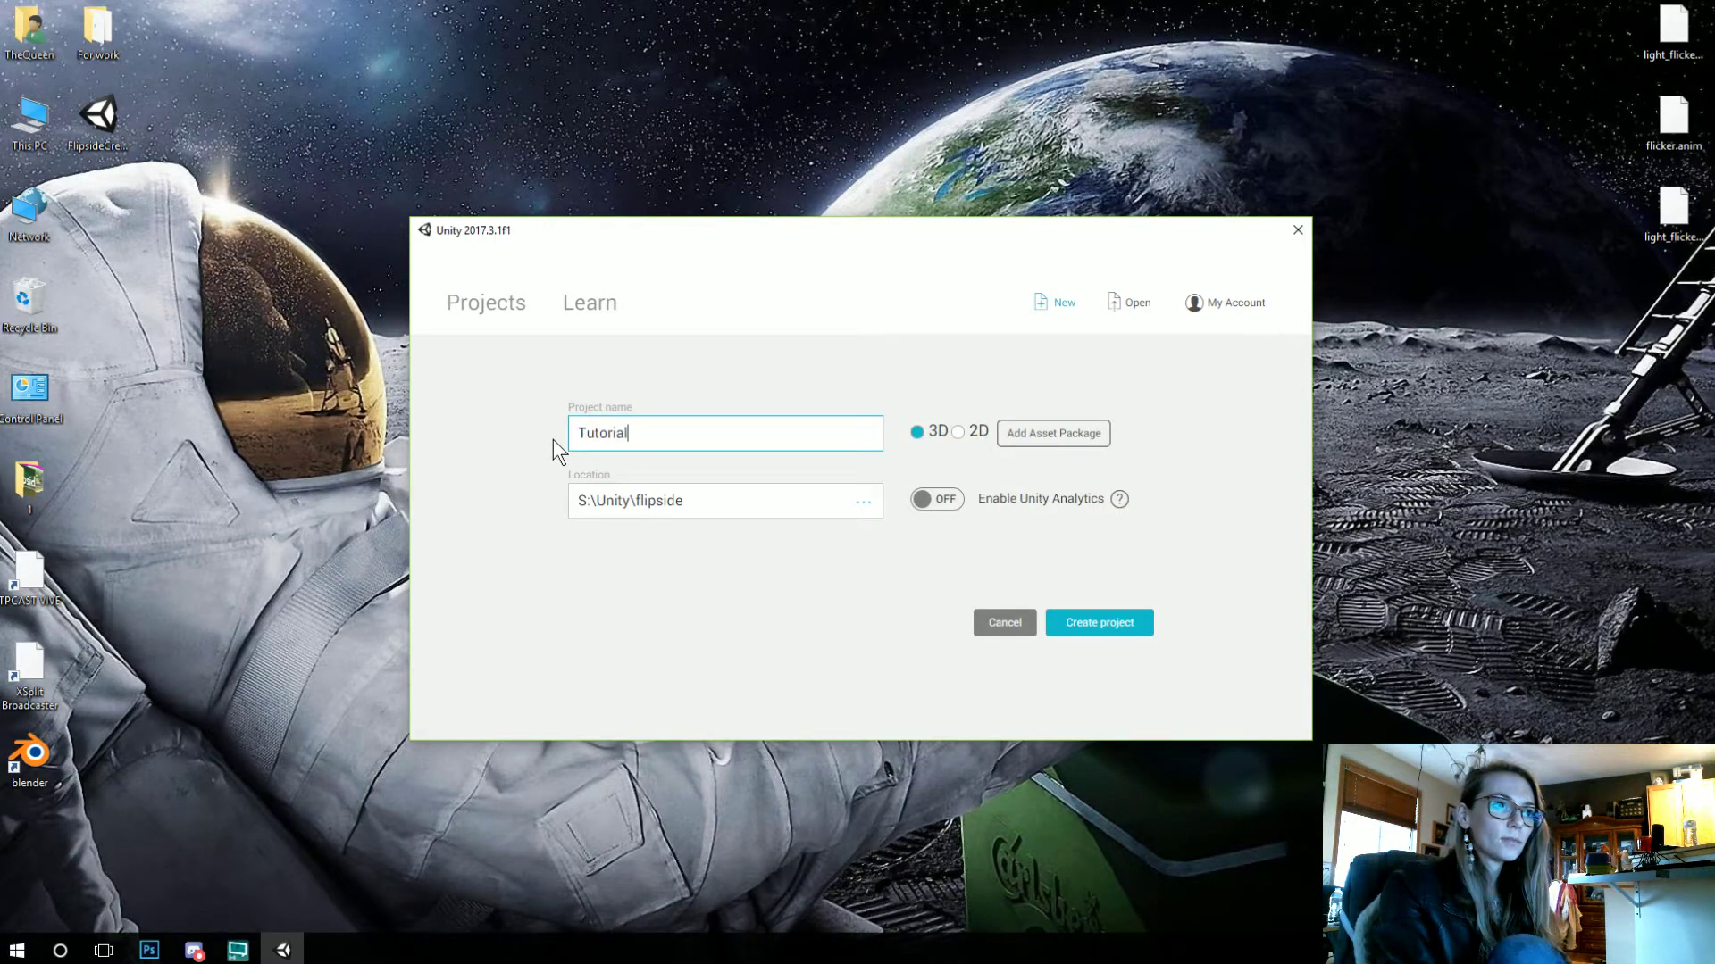
type(" asset set")
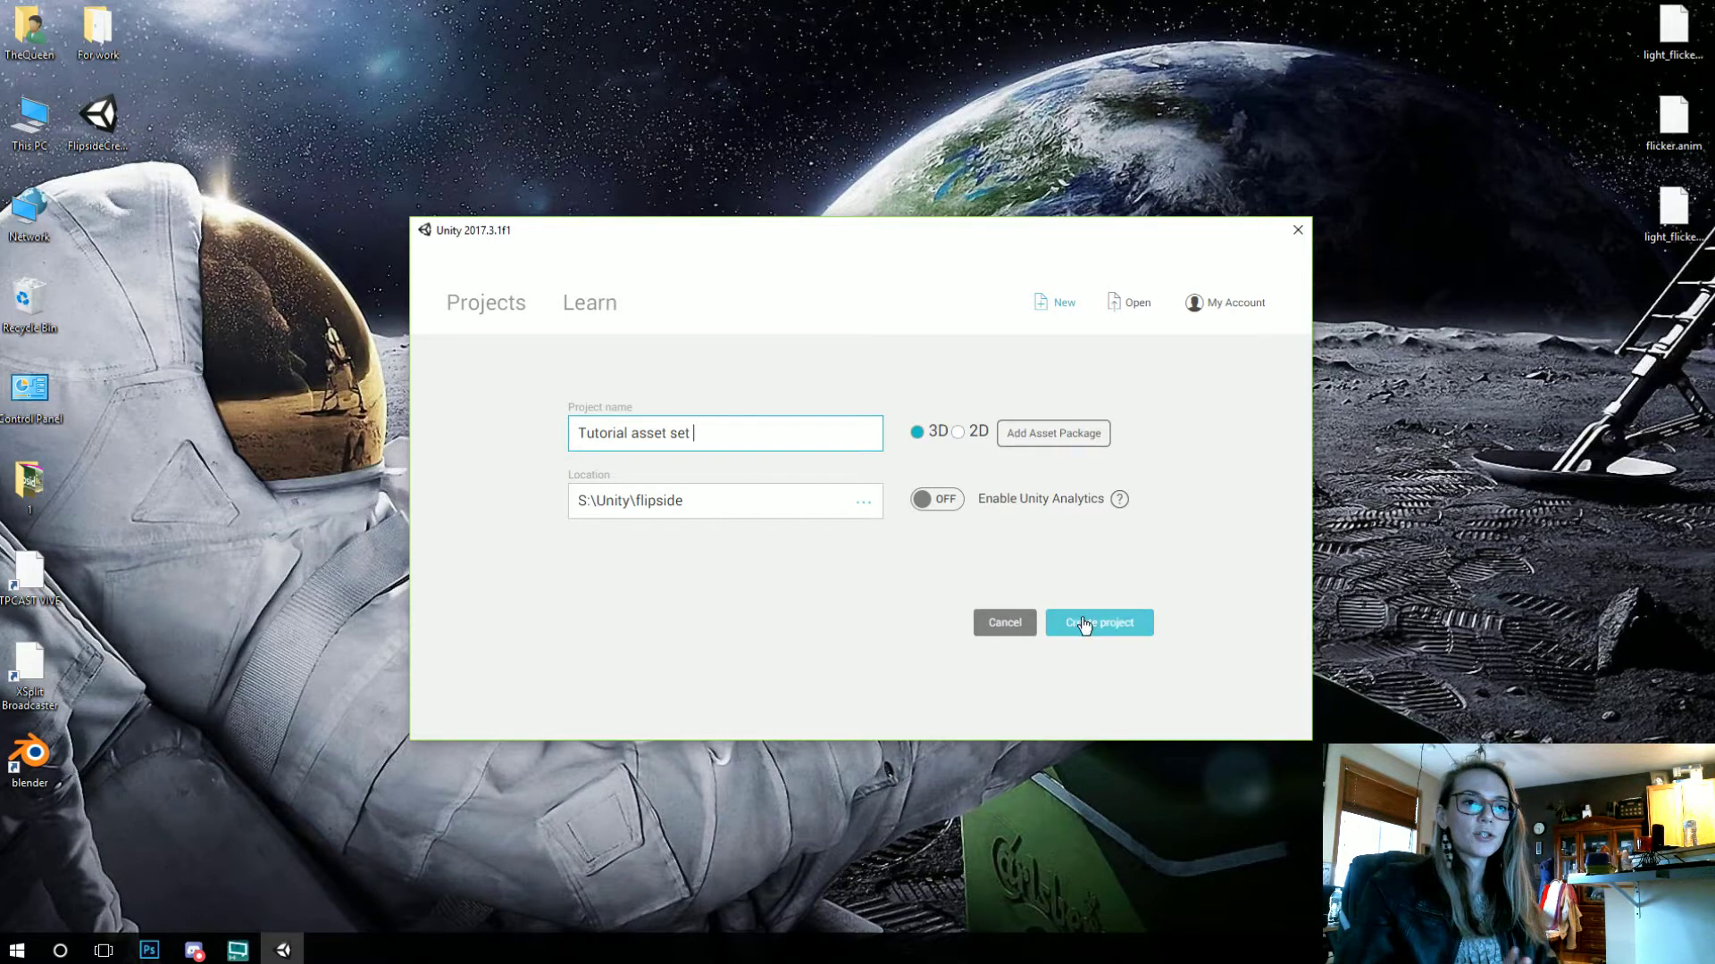
left_click(1298, 229)
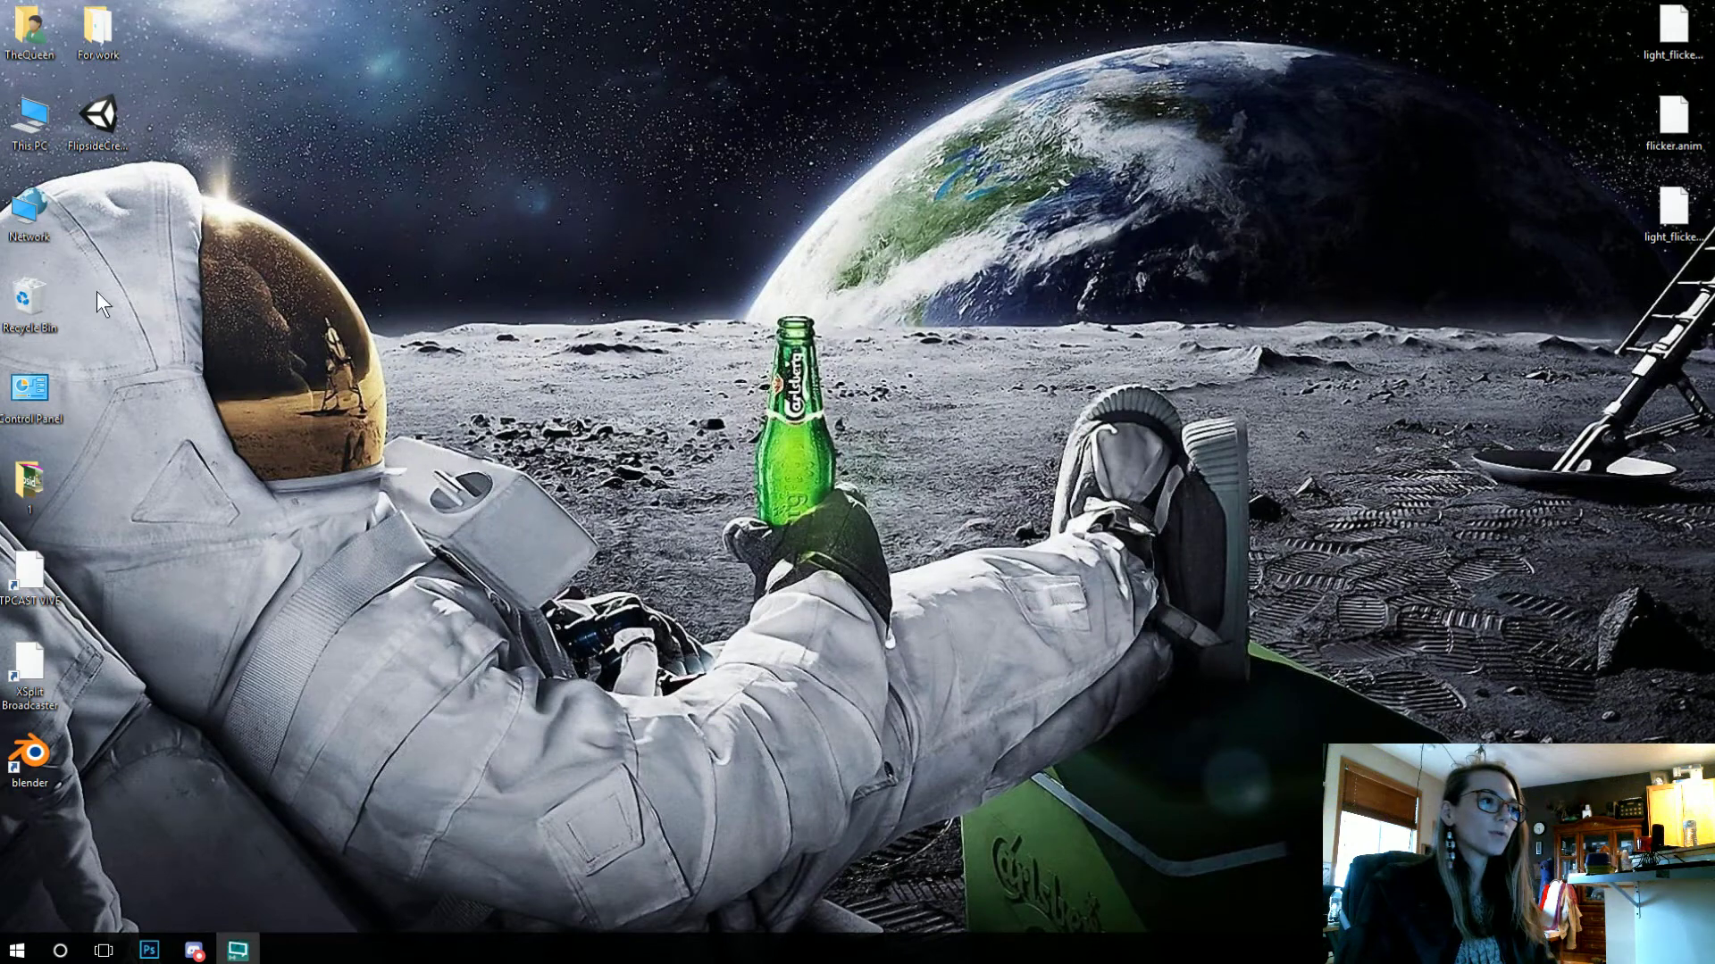
Step: Open the FlipsideCreatorTools package in the Asset Set Importing project and dismiss the import dialog
double_click(96, 125)
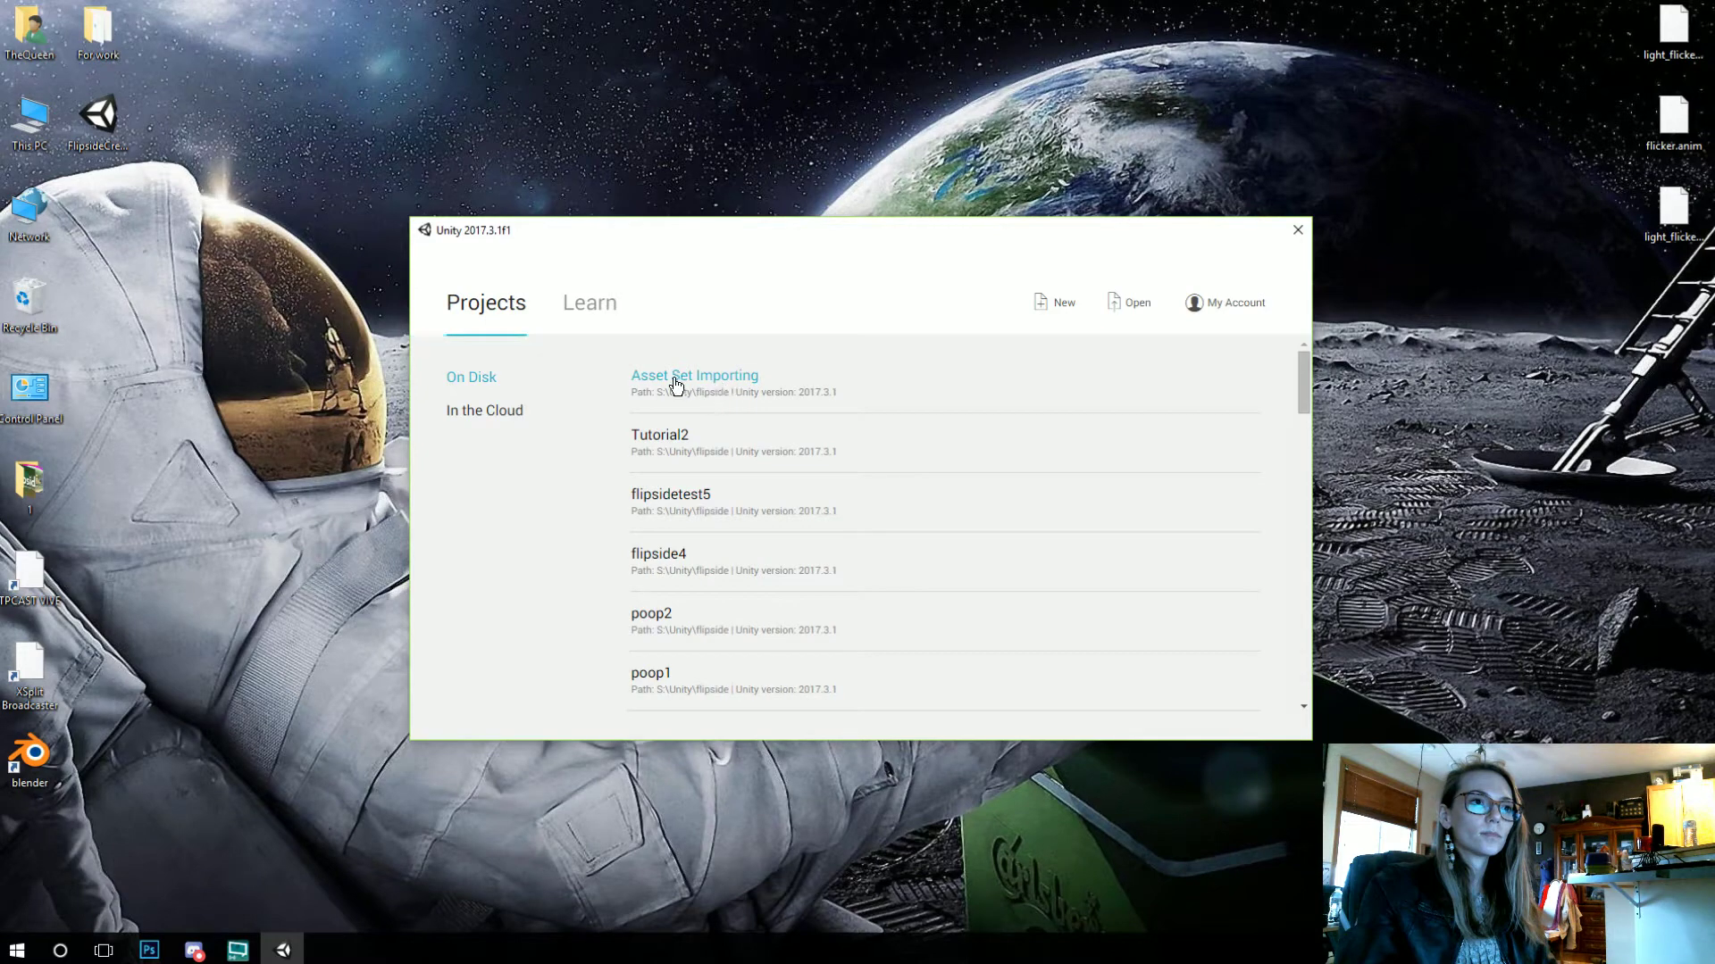
left_click(730, 379)
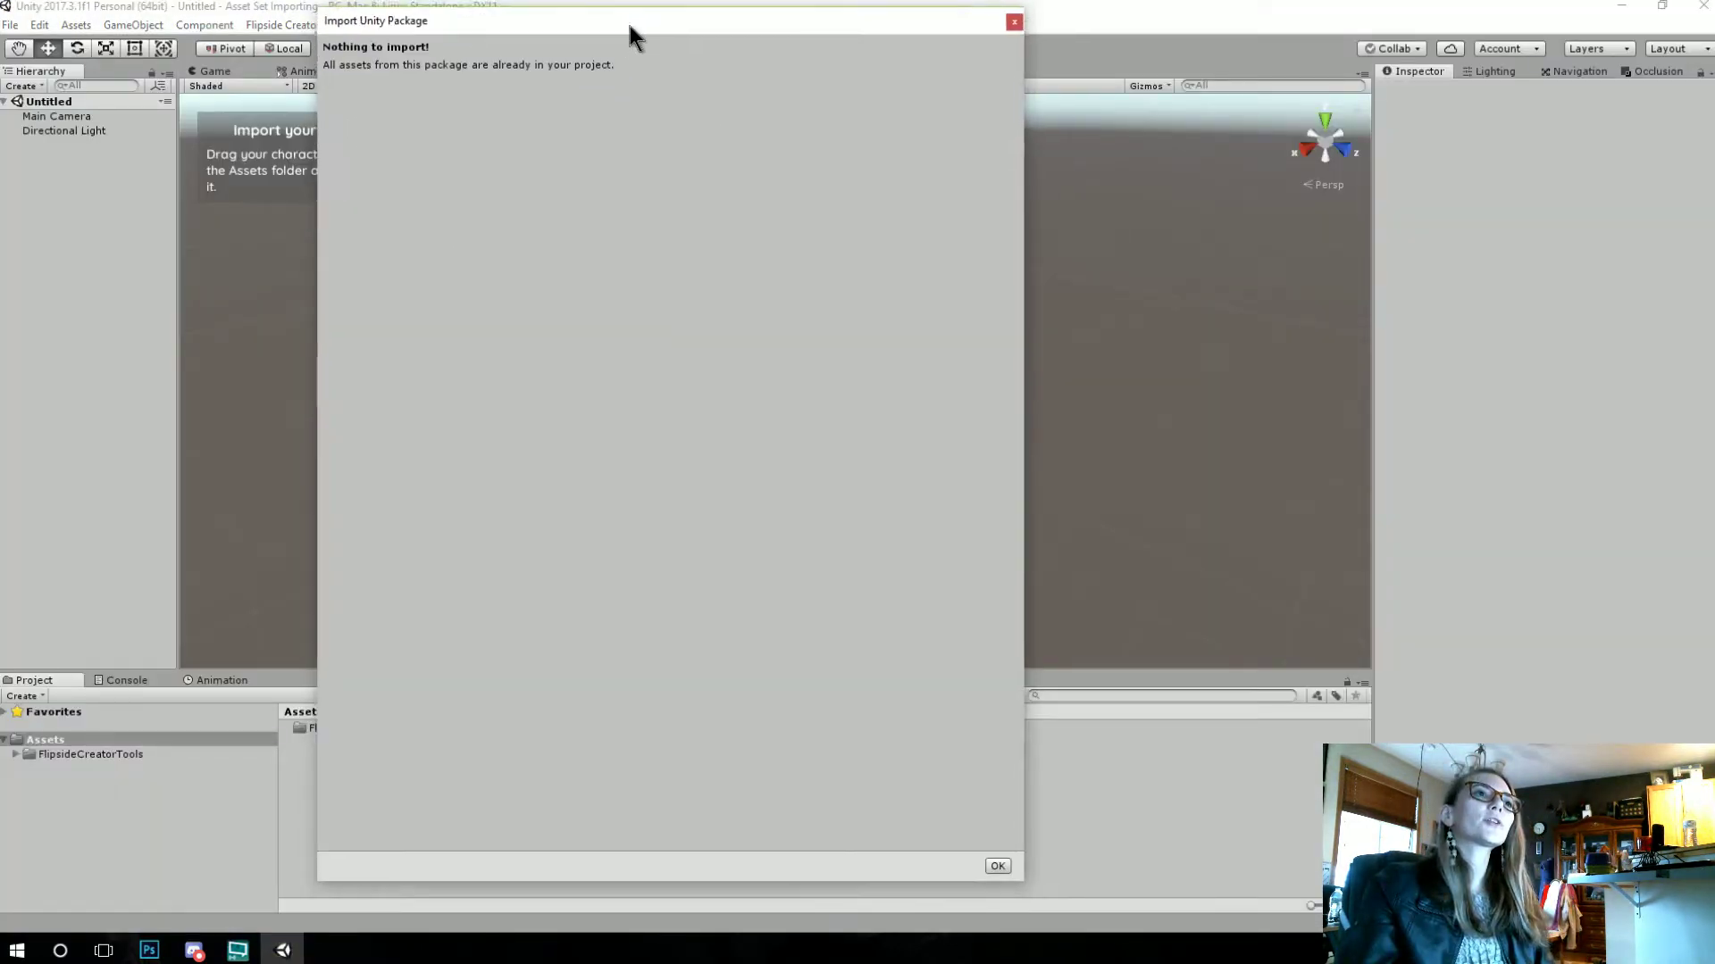
left_click_drag(628, 31, 663, 30)
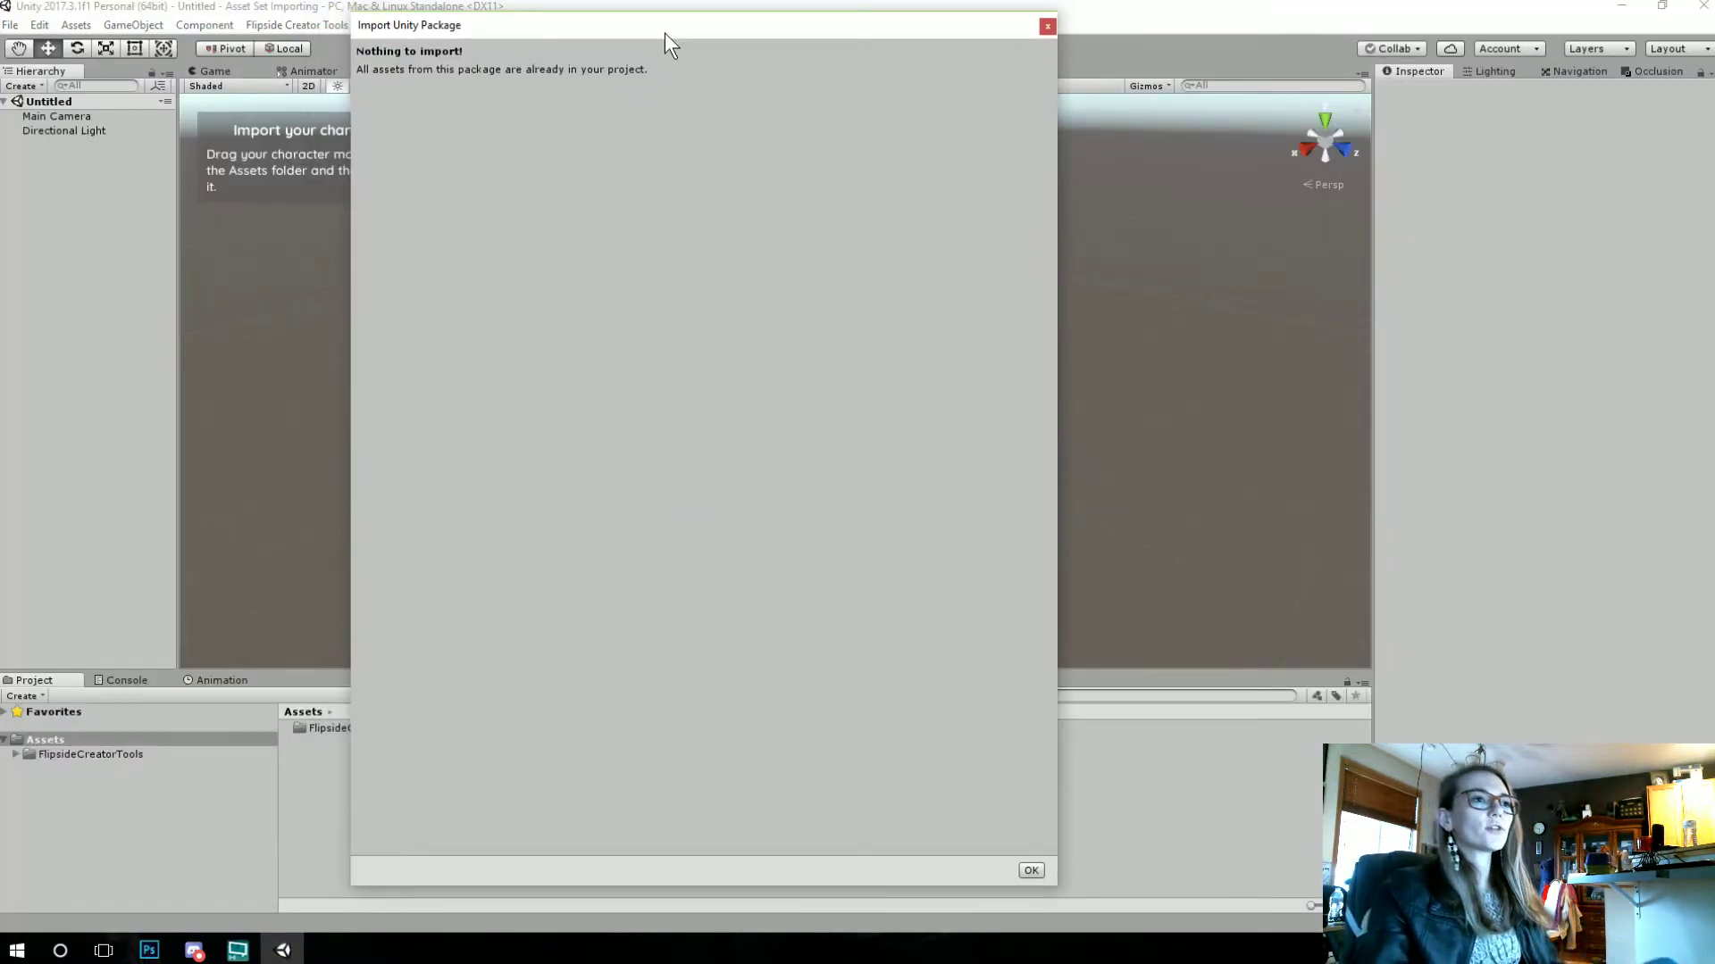
left_click(1031, 870)
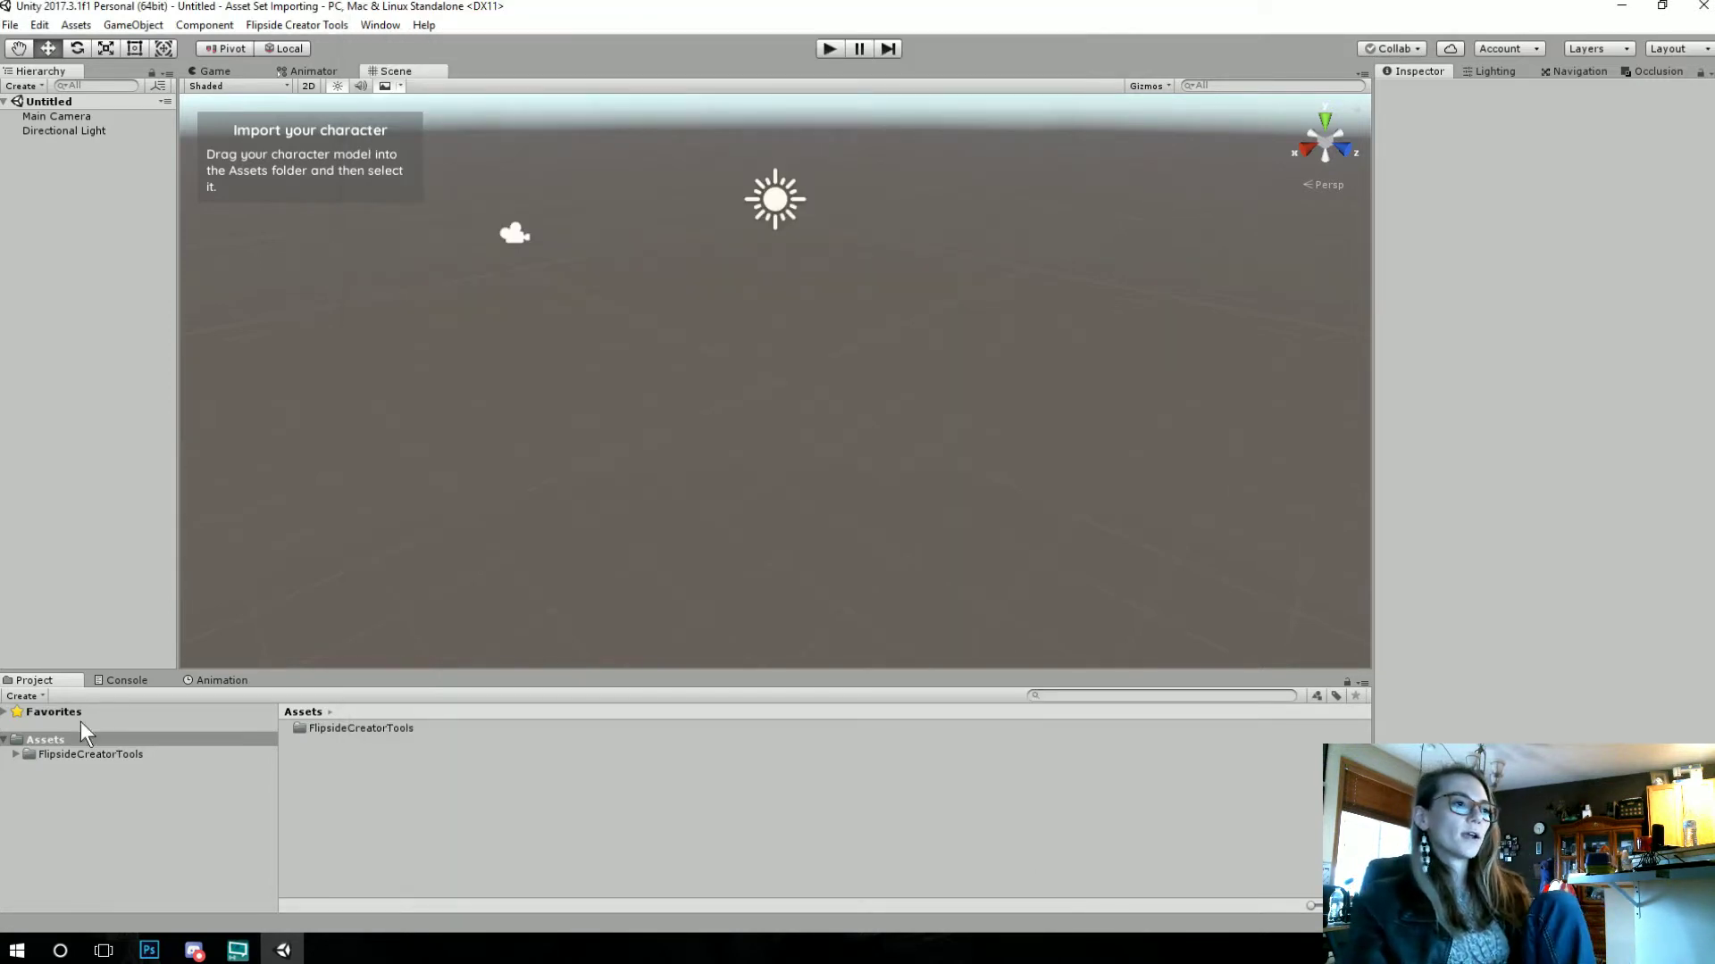
left_click_drag(428, 668, 420, 570)
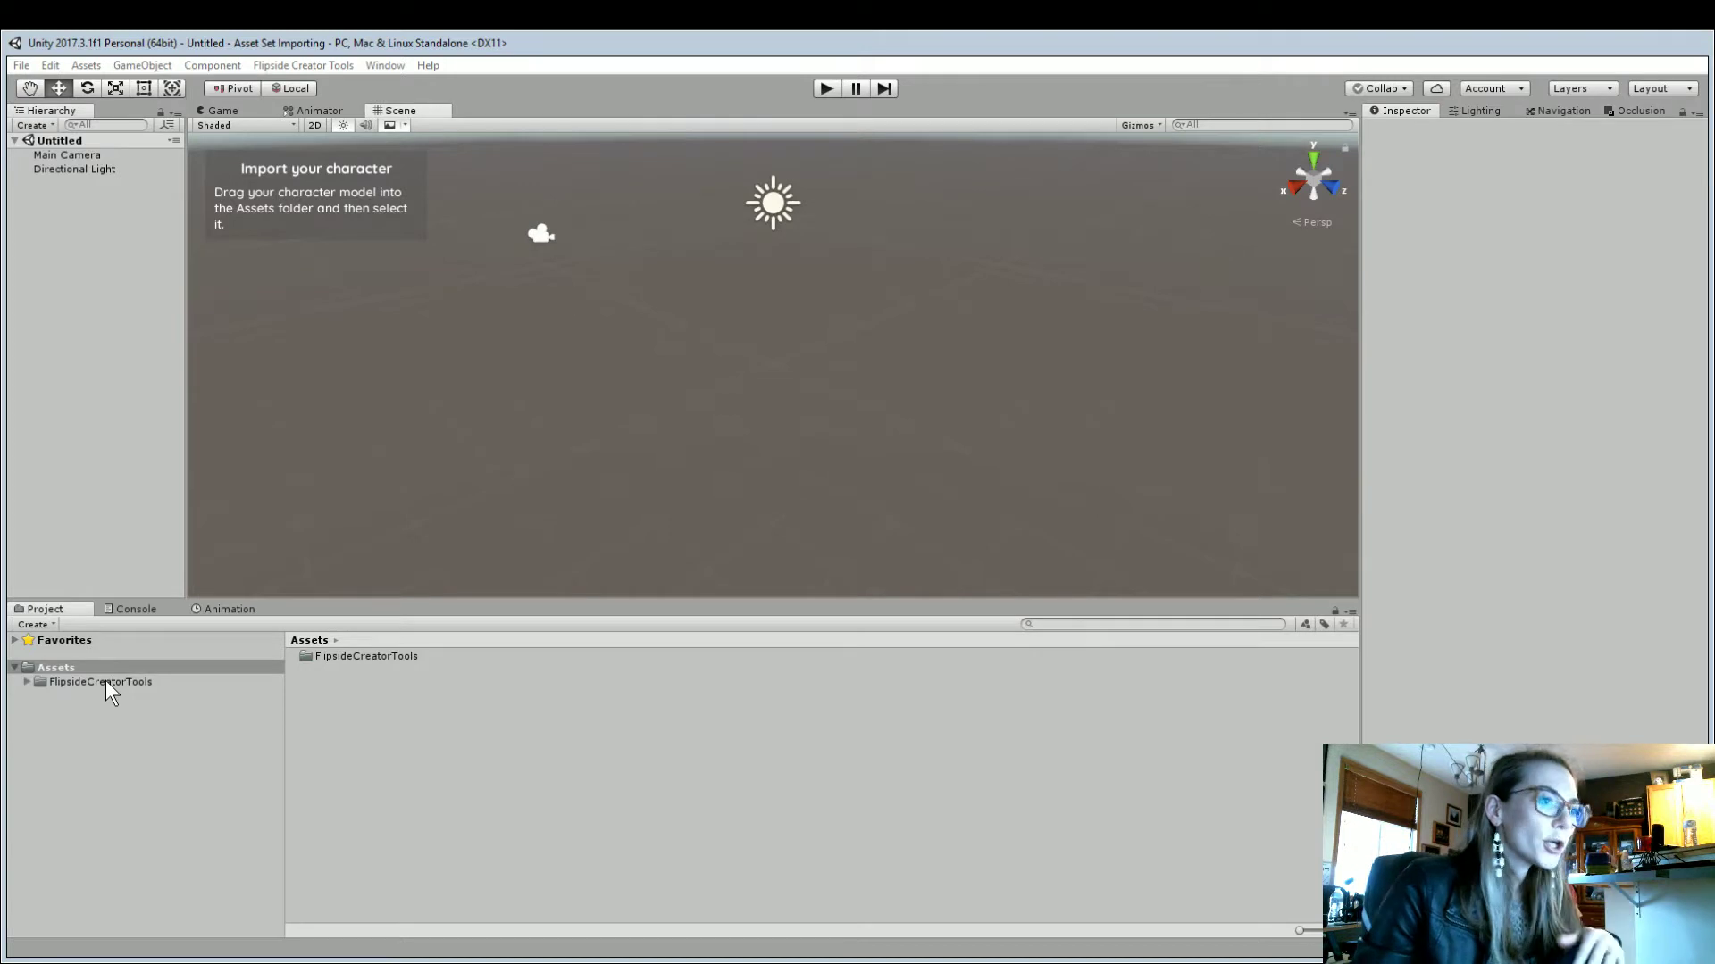
left_click_drag(646, 593, 641, 635)
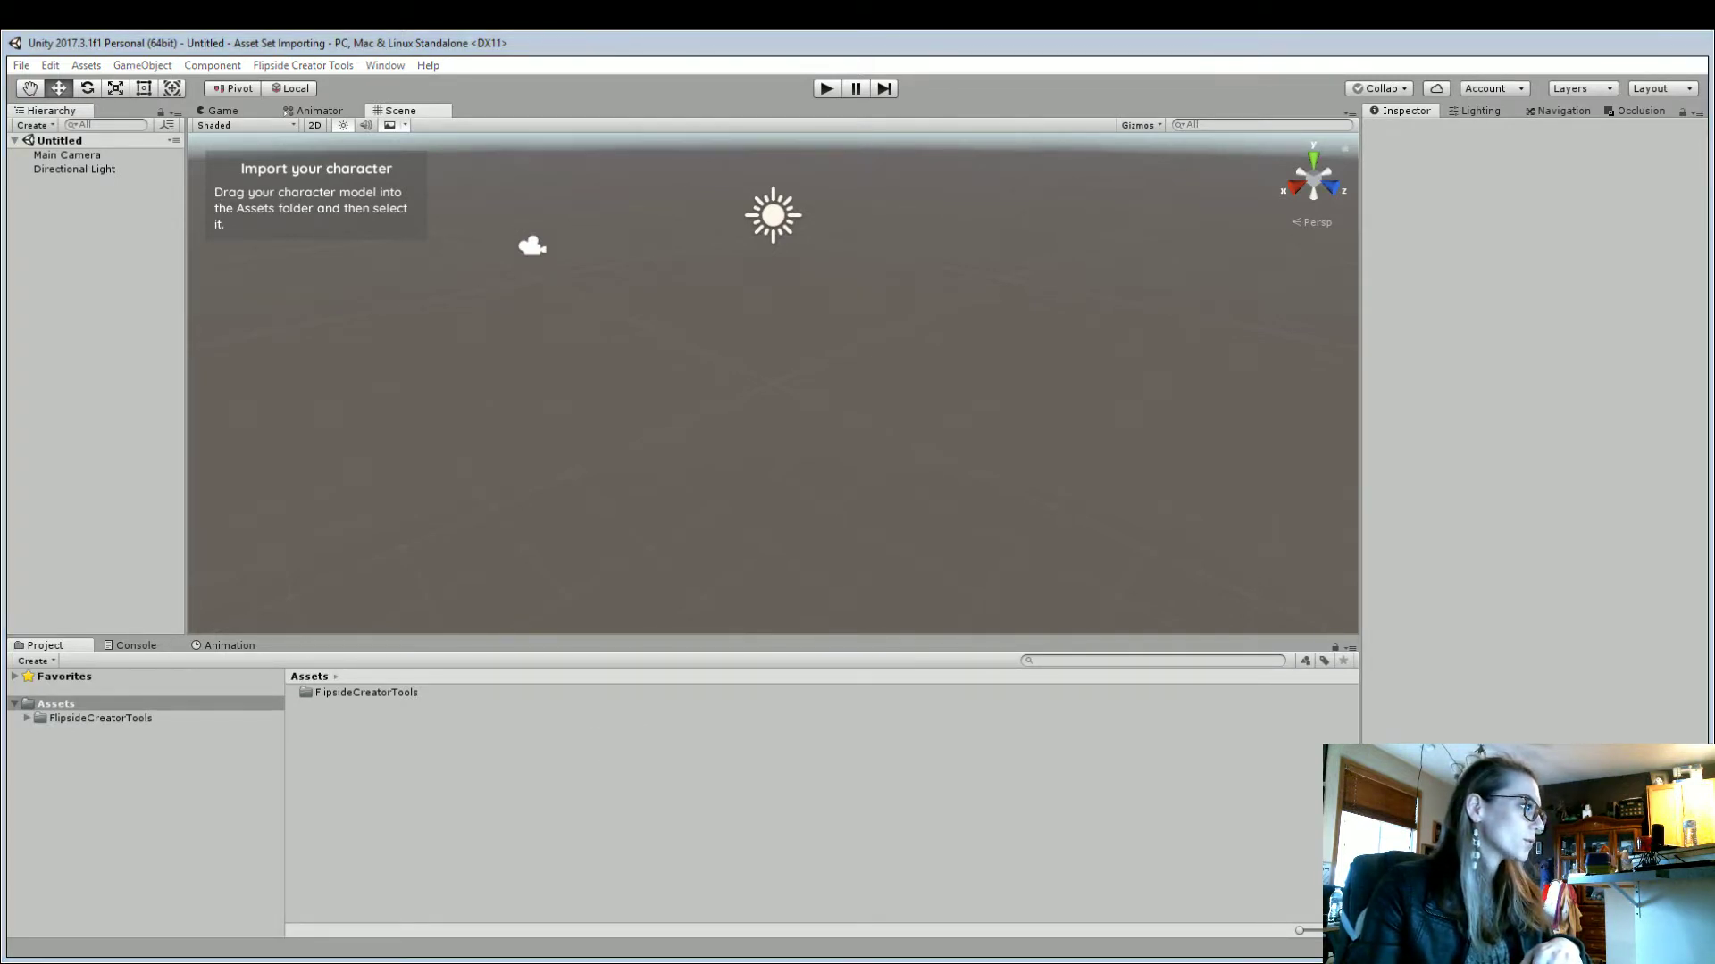
left_click(748, 565)
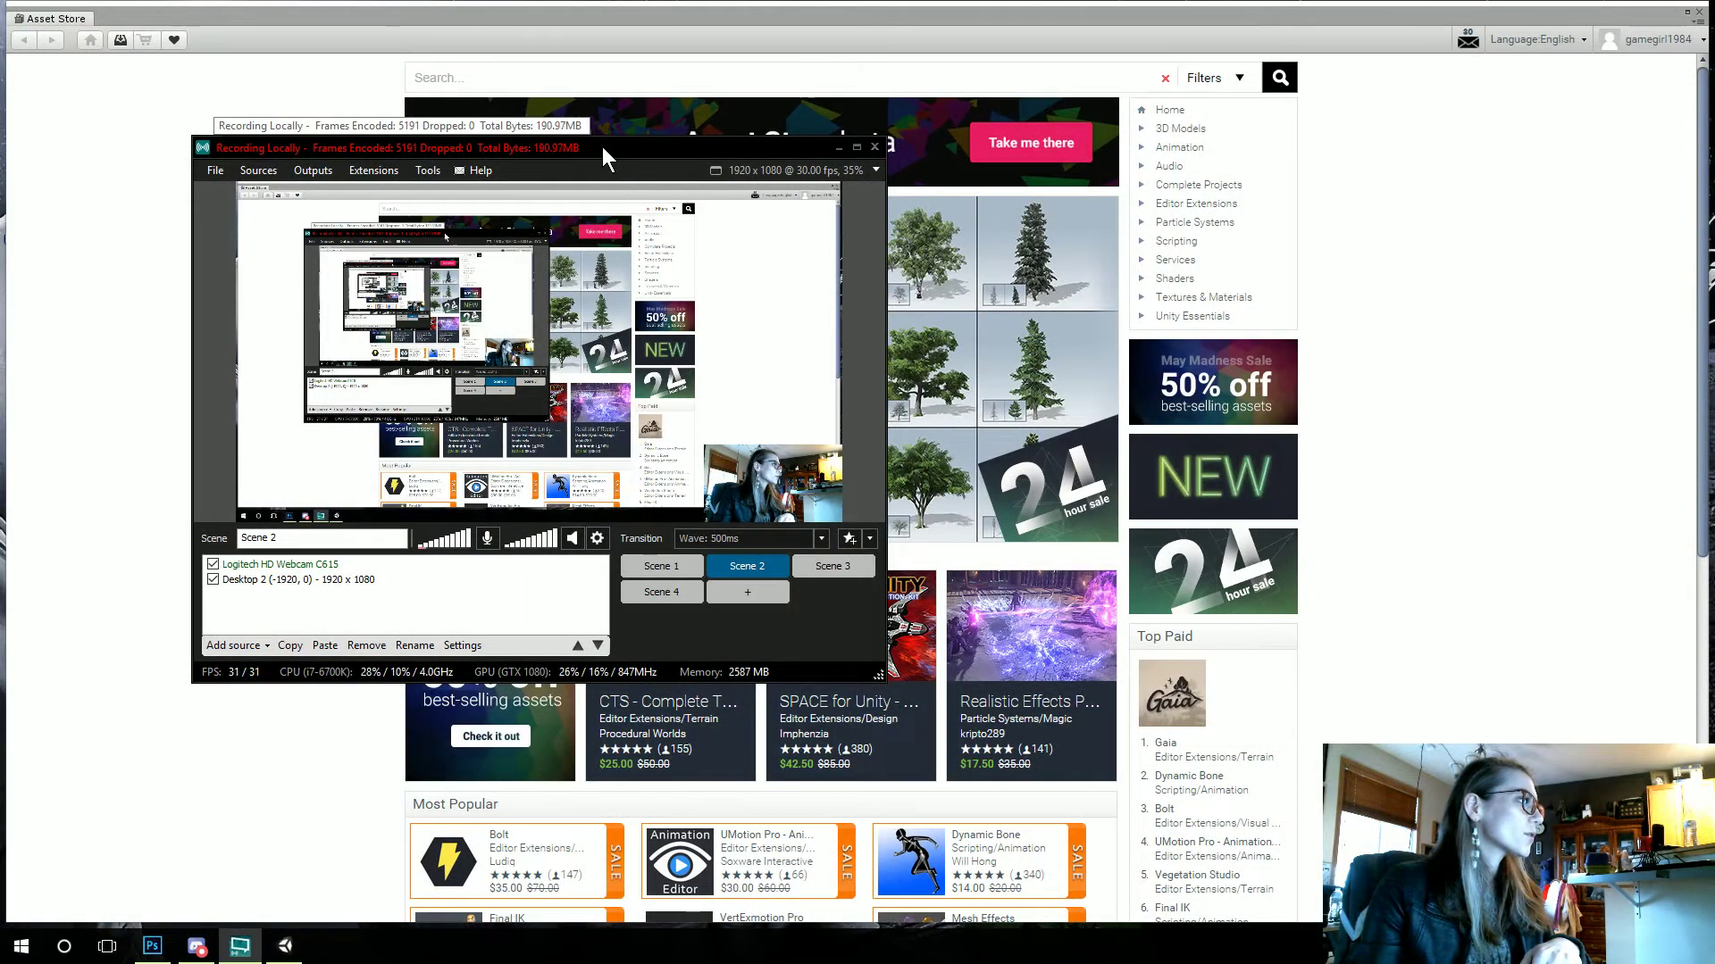
left_click_drag(602, 146, 1714, 214)
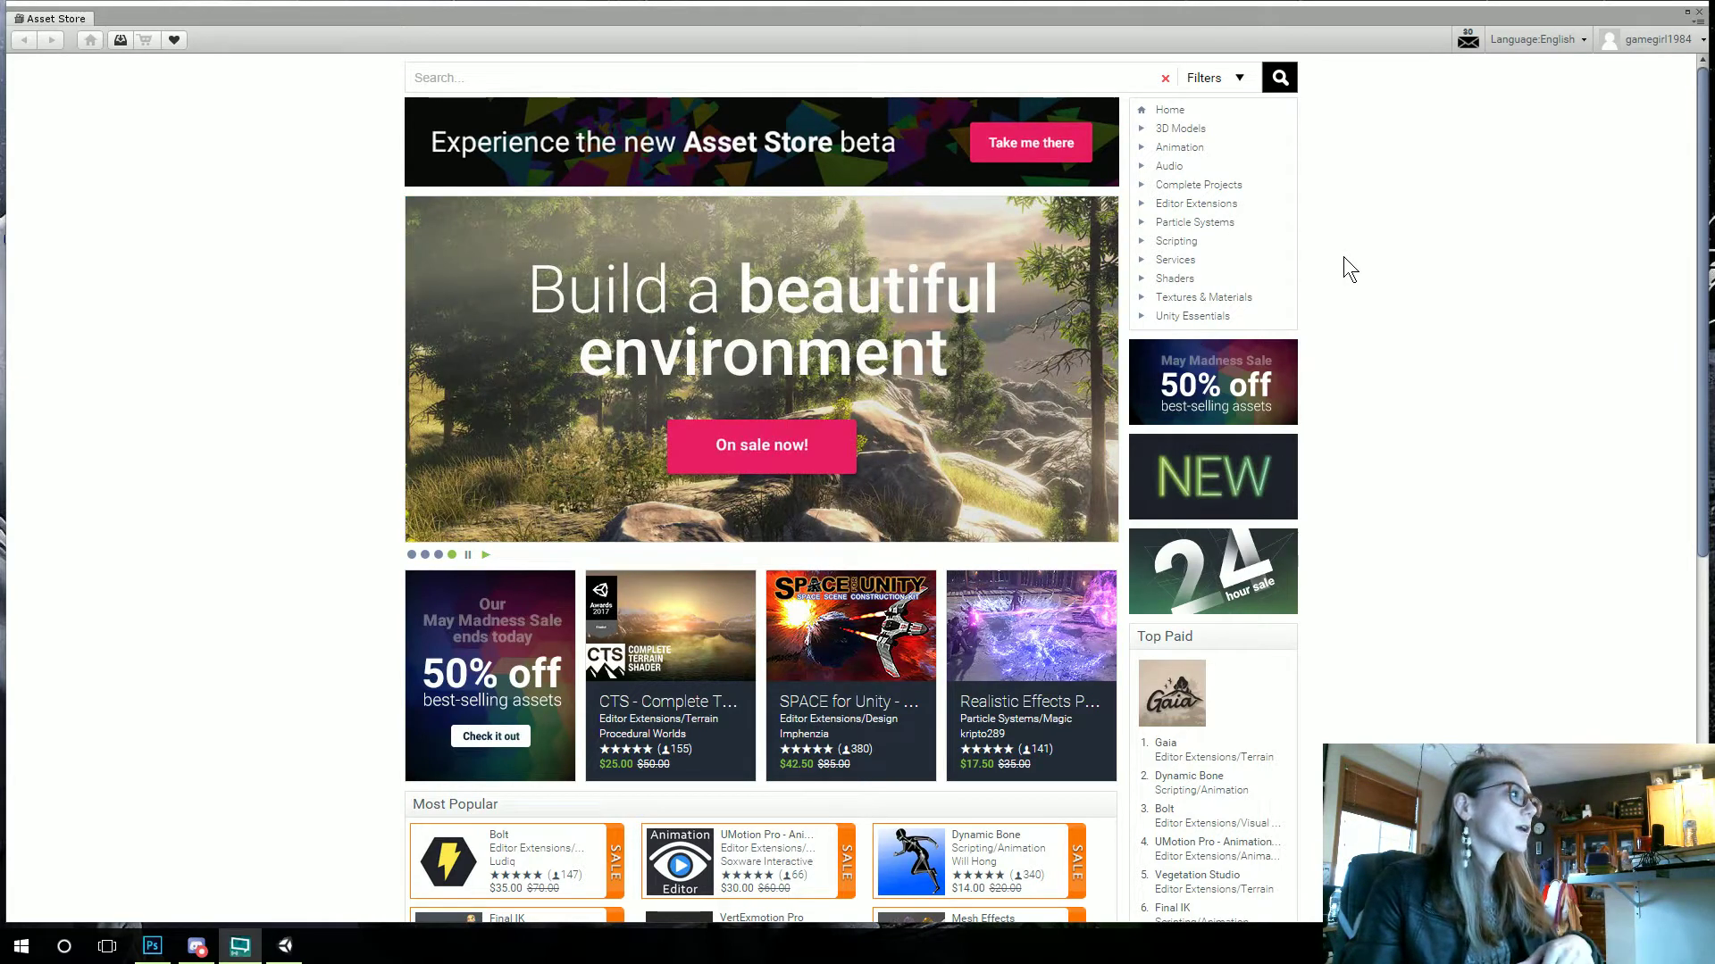
Step: Filter the Asset Store to free 3D Models/Environments assets and sort them by popularity
left_click(473, 82)
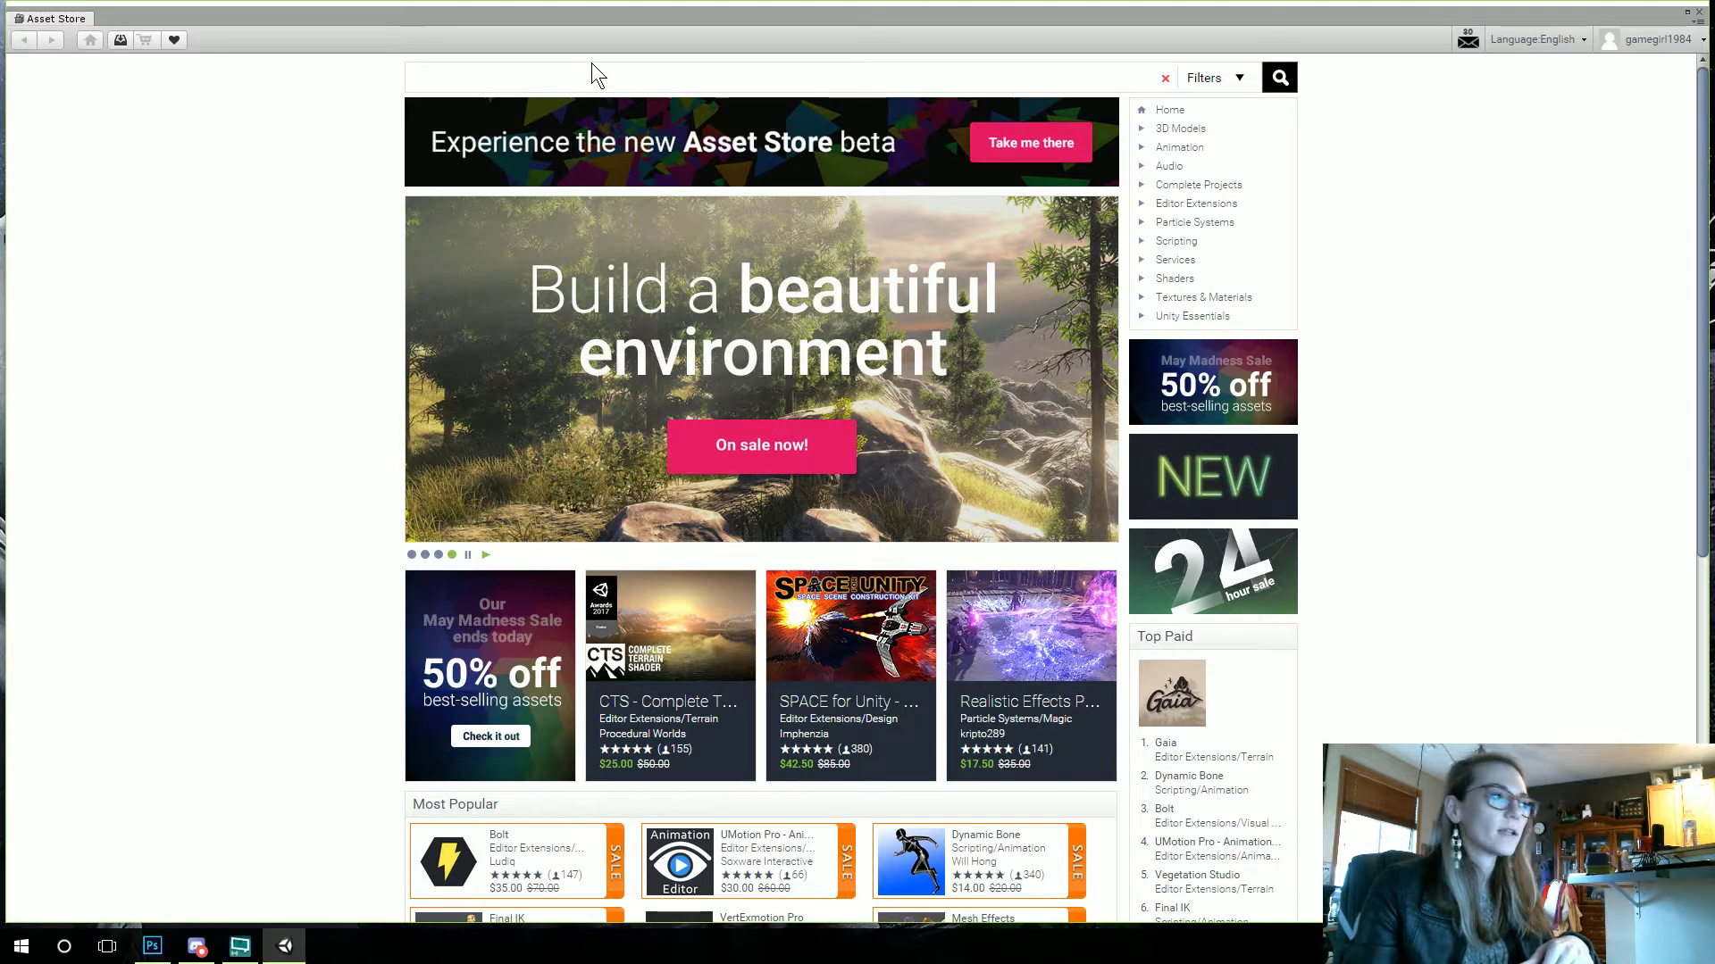
left_click(1180, 128)
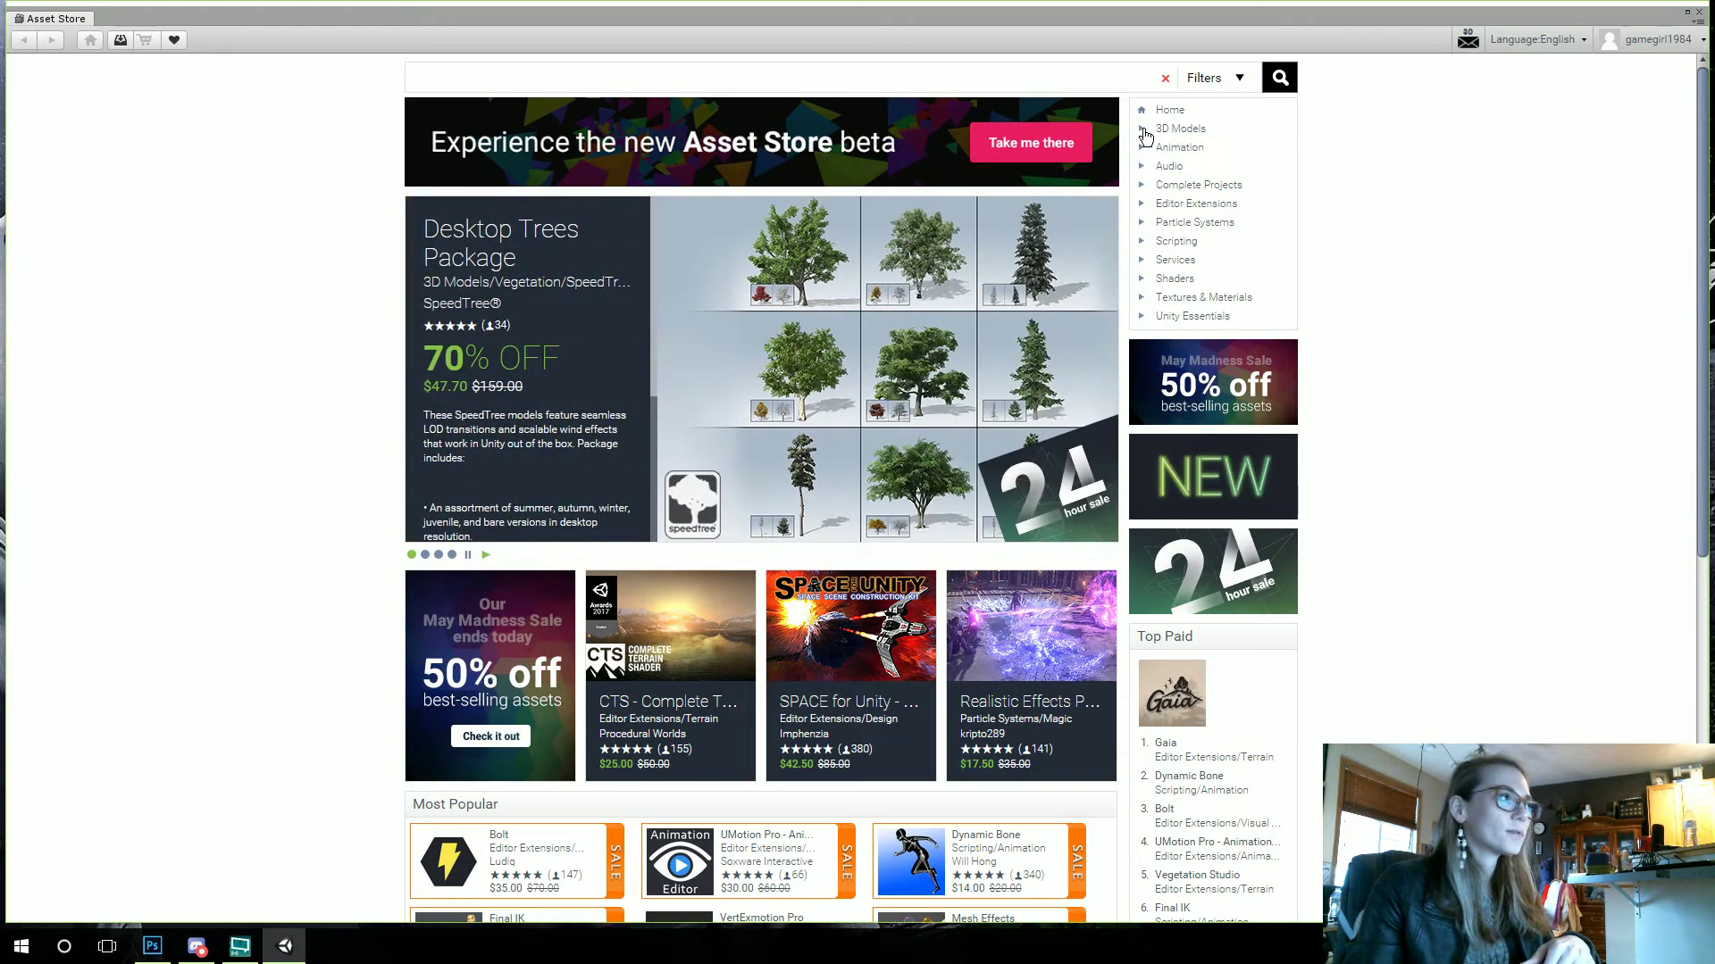
left_click(1200, 168)
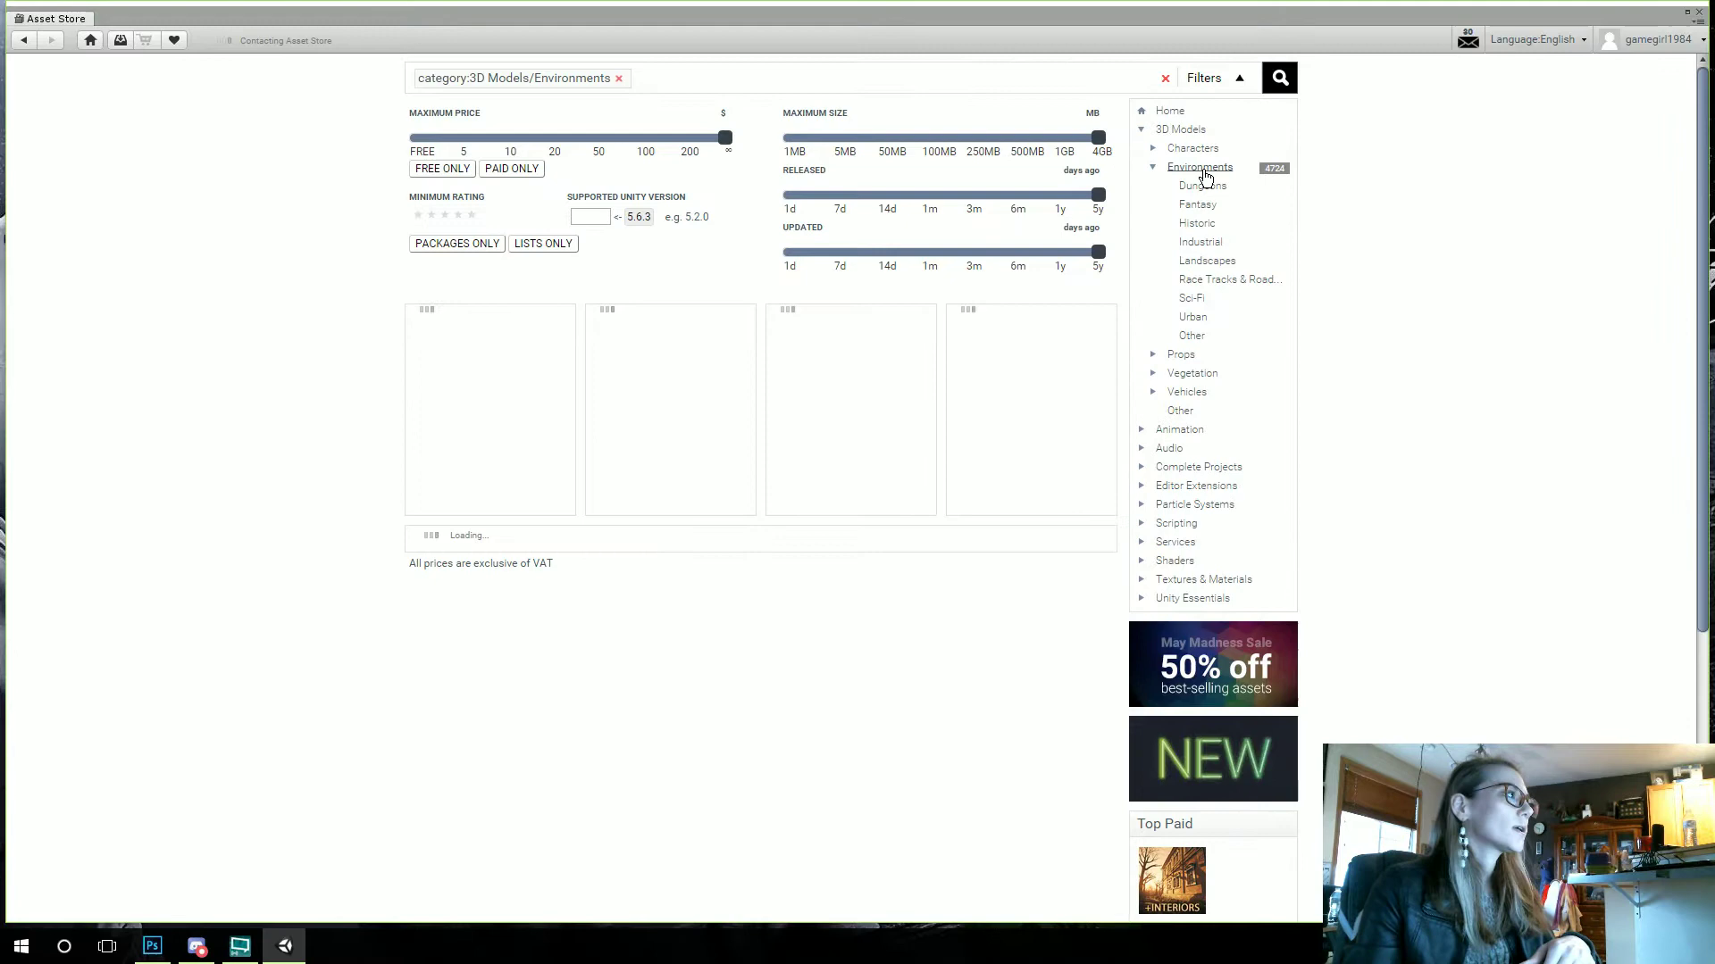
left_click(452, 173)
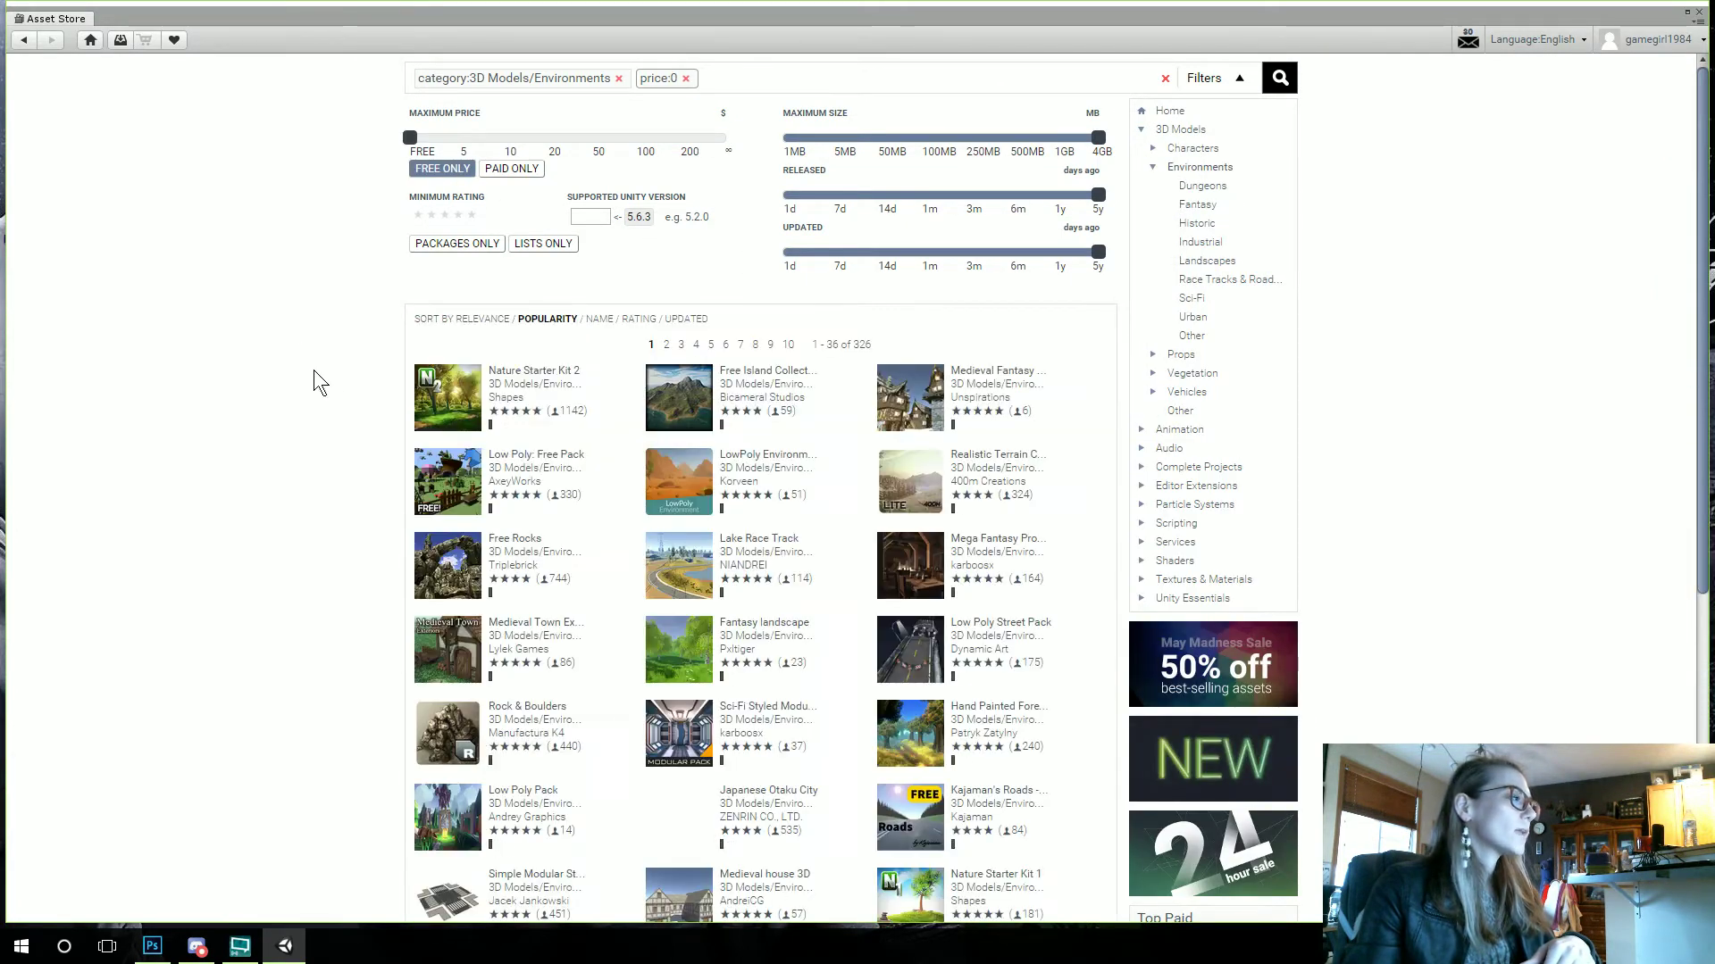
left_click(687, 322)
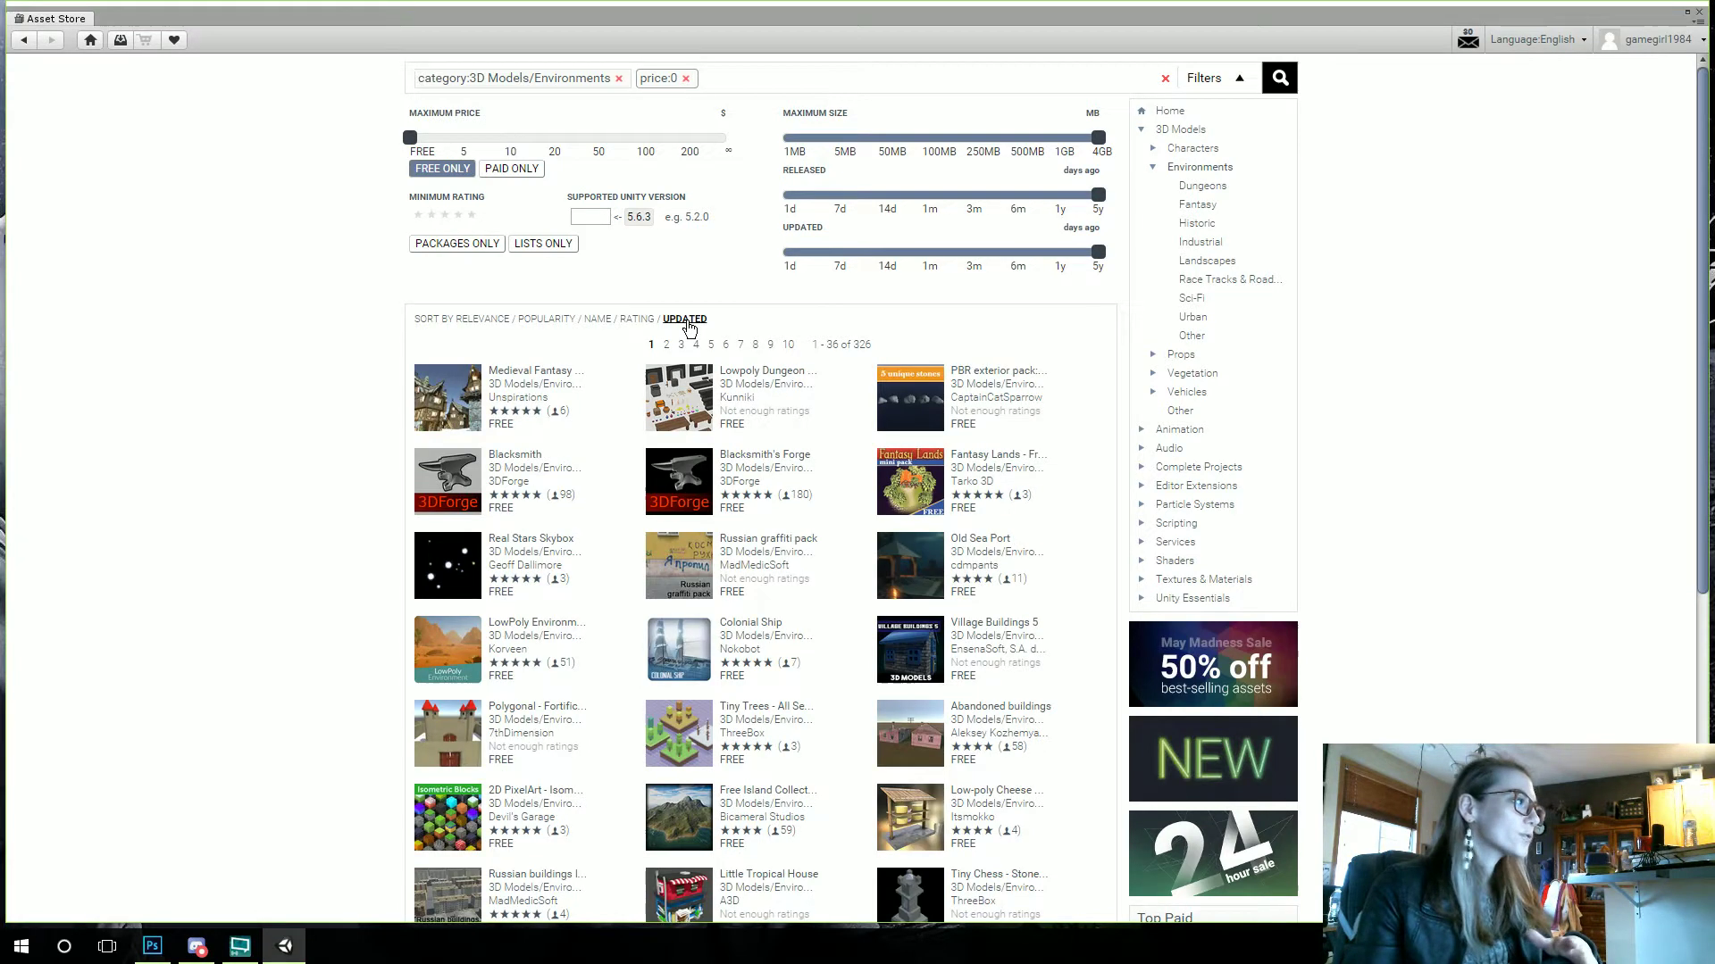
left_click(548, 319)
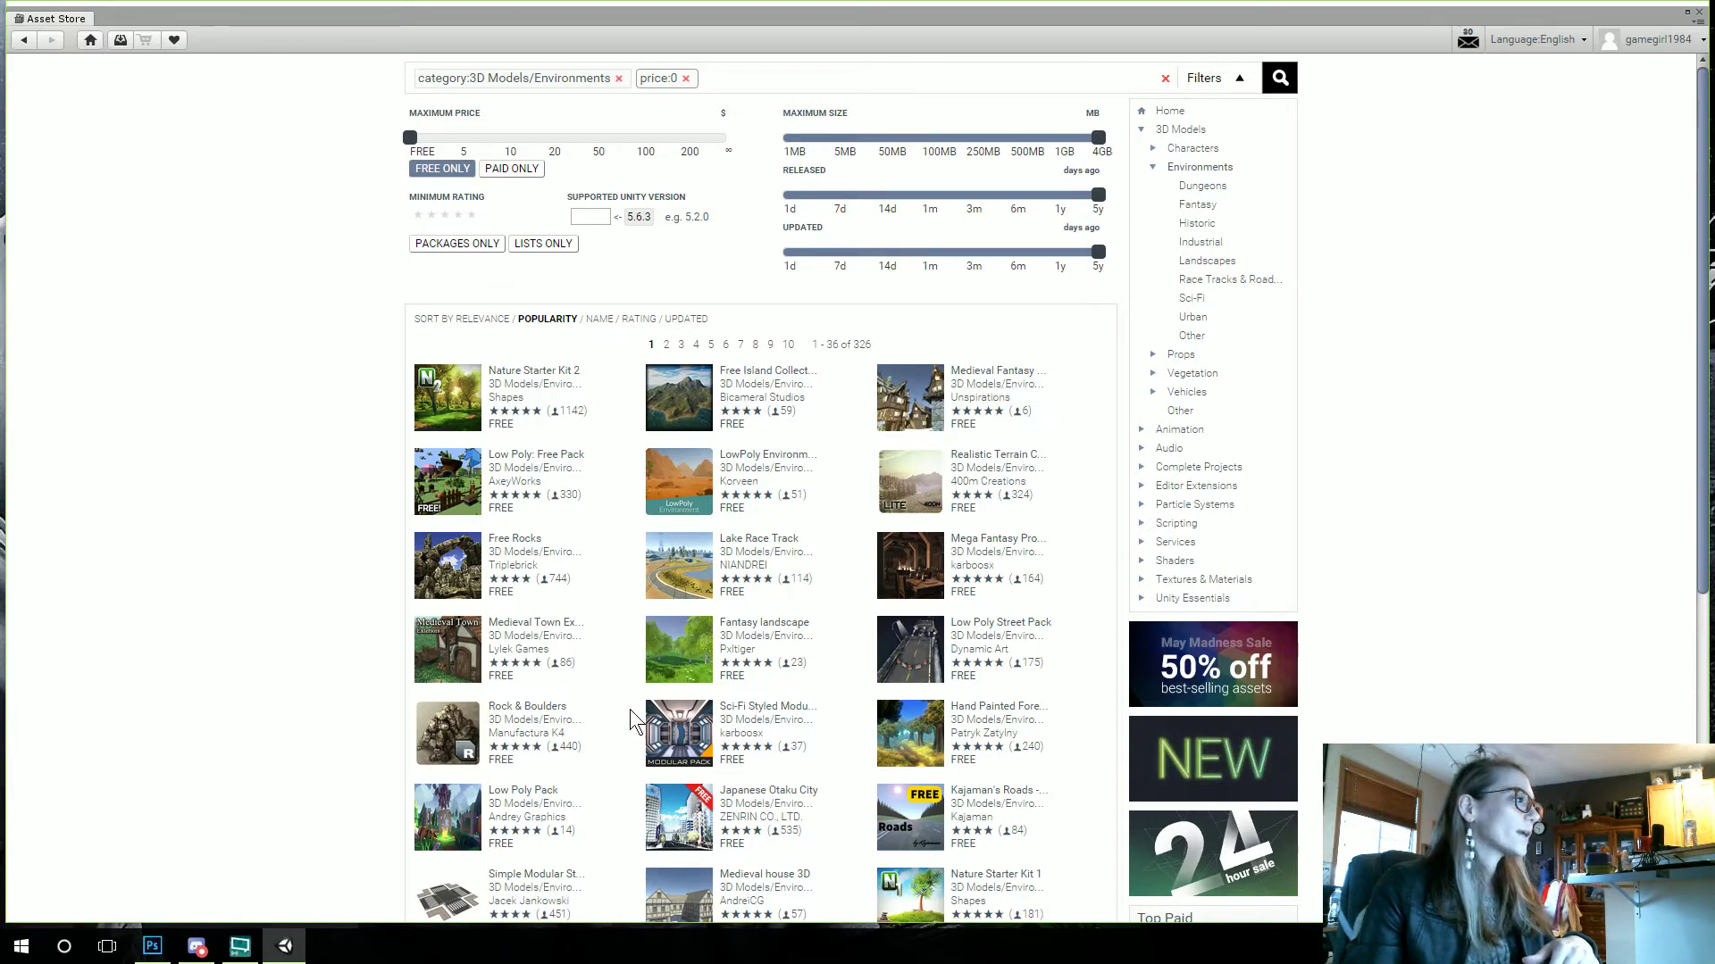
Step: Open the Hand Painted Nature Kit LITE page from the results and request its import
scroll(732, 762, "down", 1)
scroll(731, 761, "down", 1)
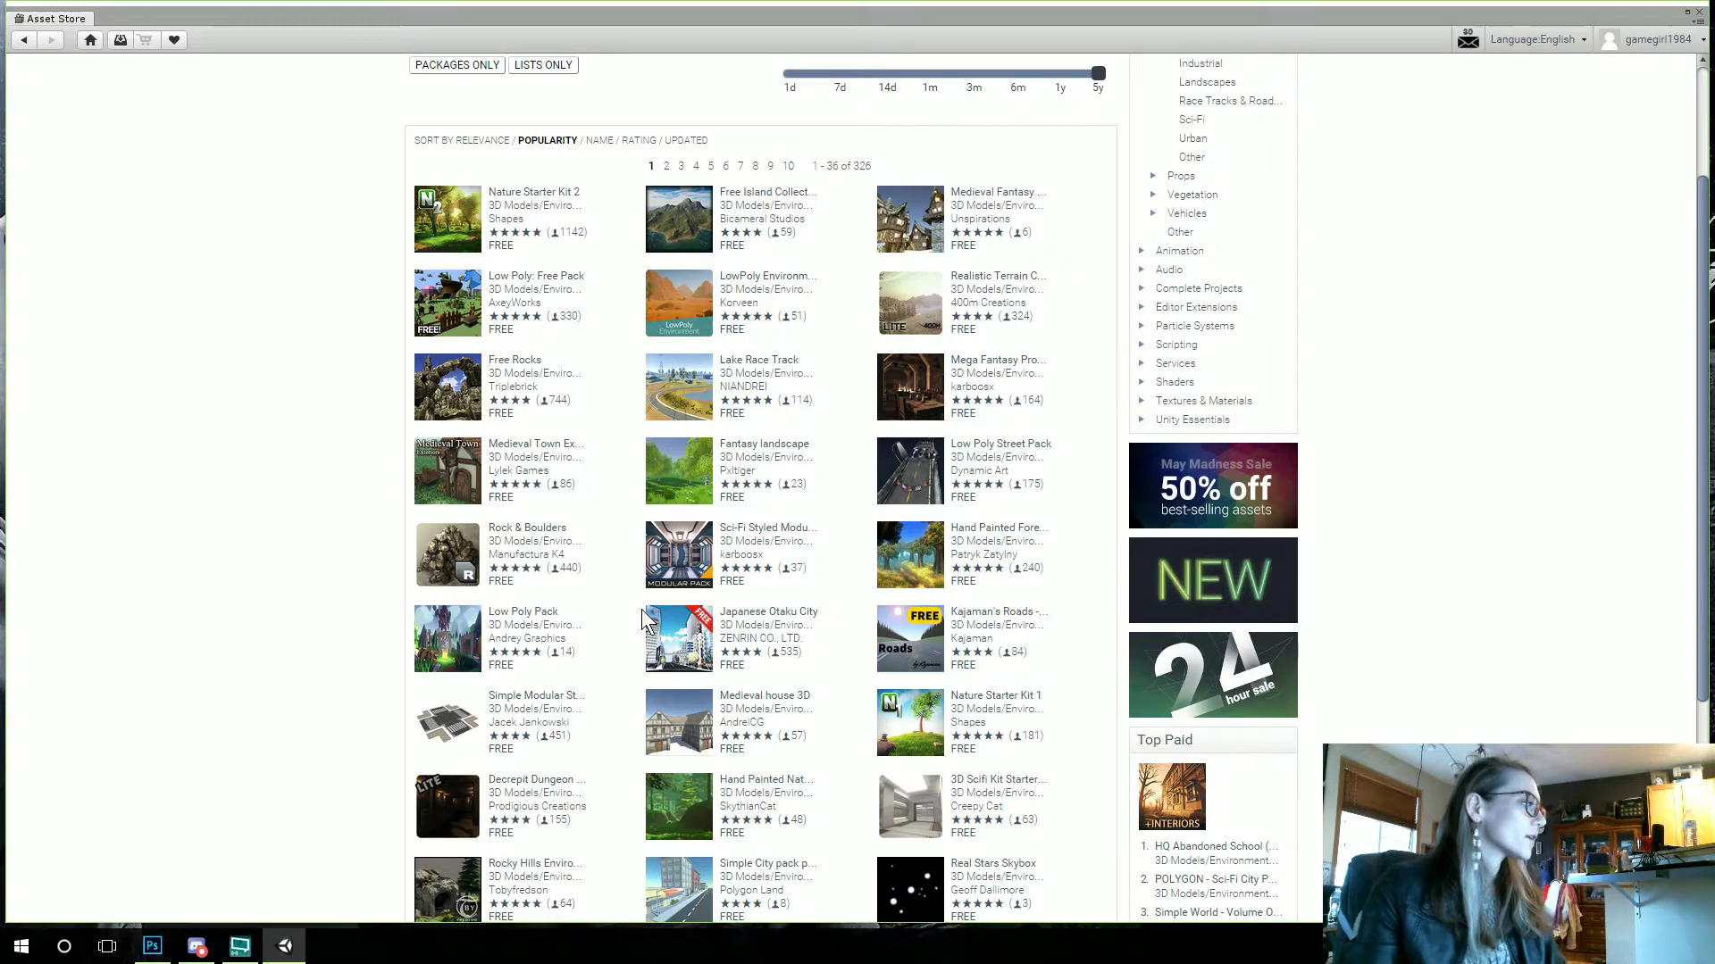
scroll(641, 609, "down", 1)
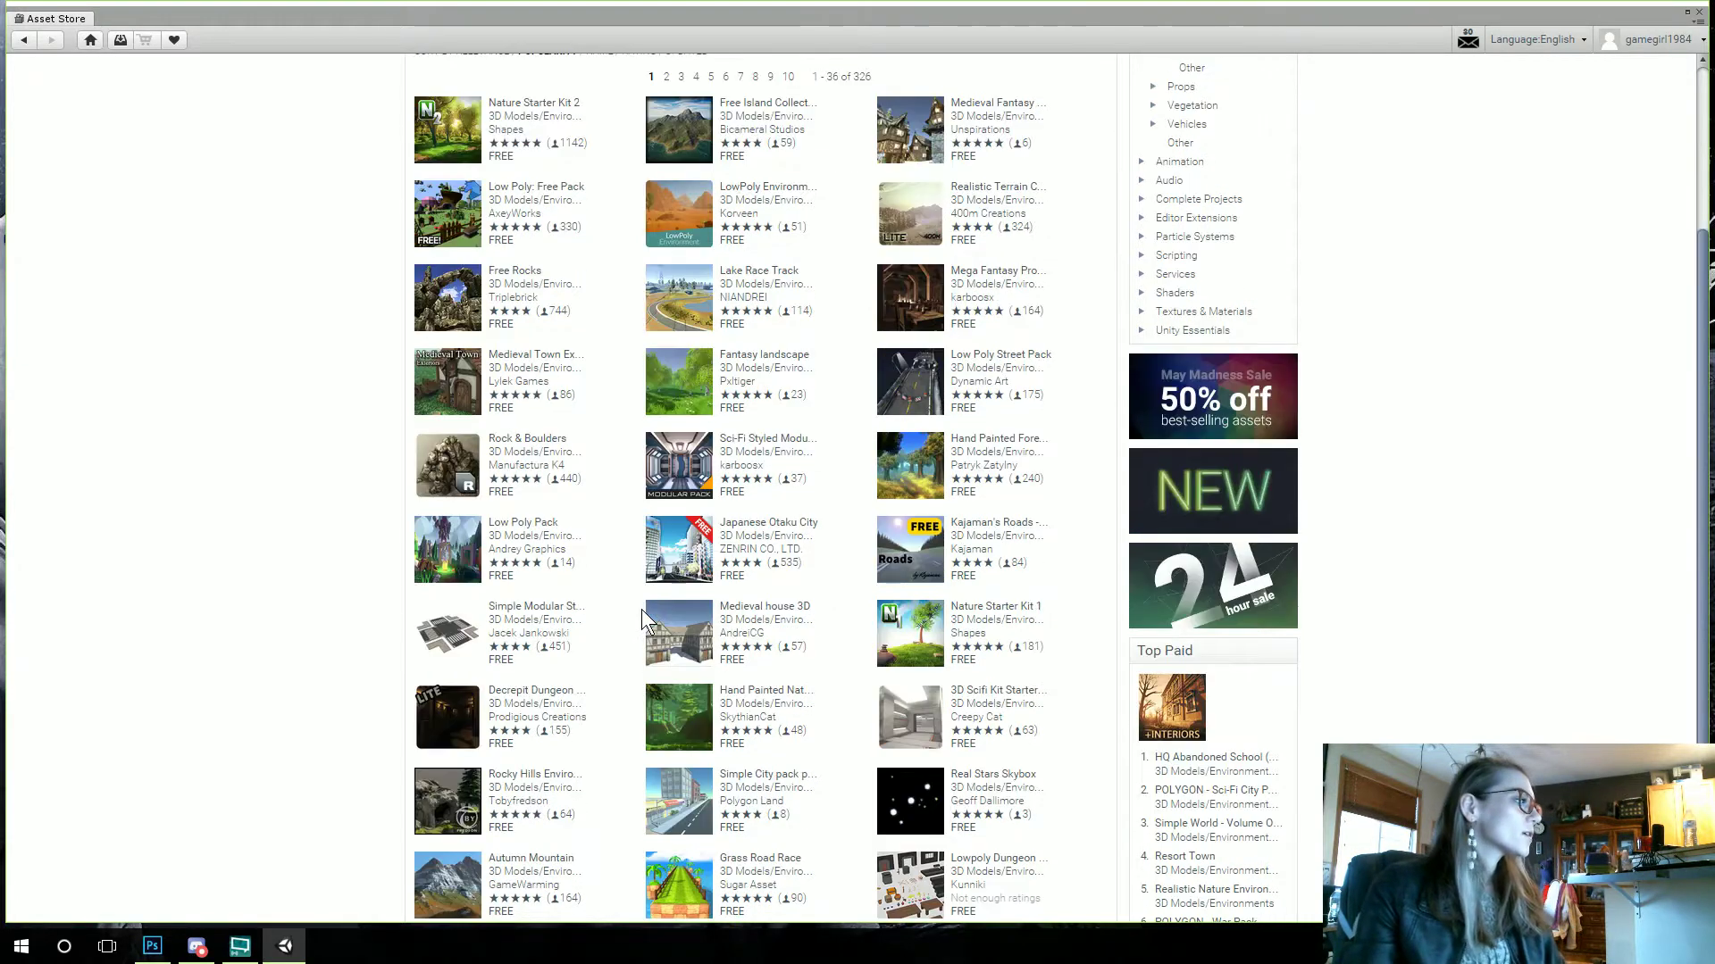
left_click(766, 692)
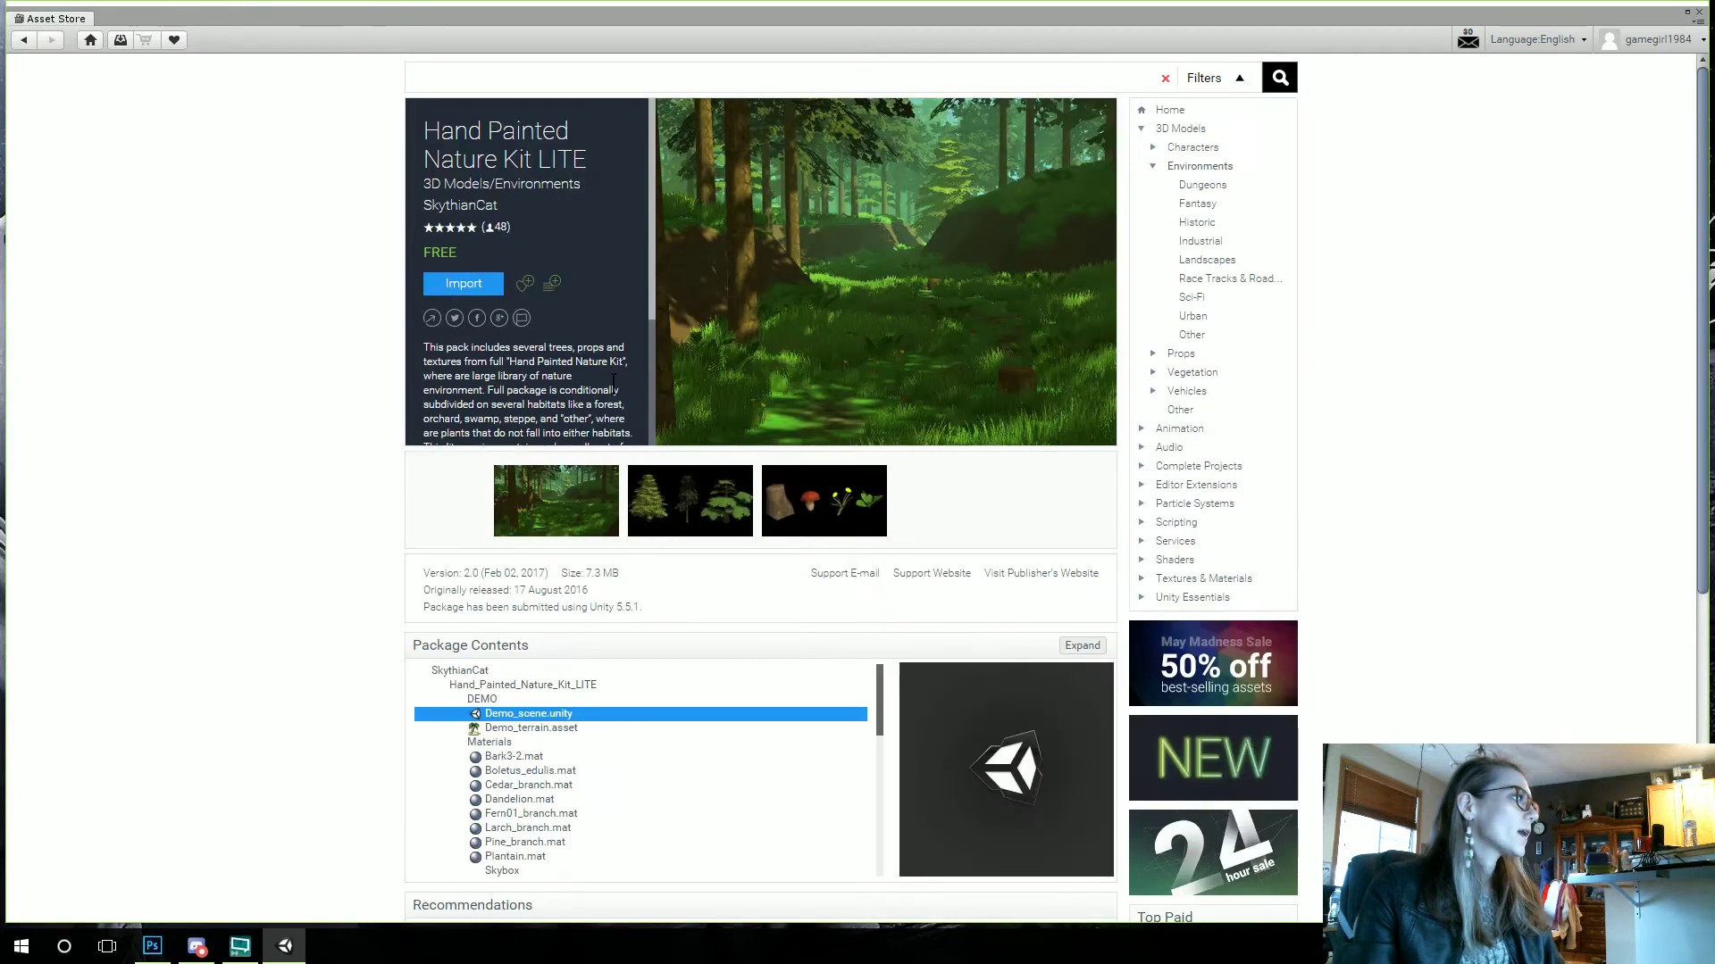
left_click(464, 286)
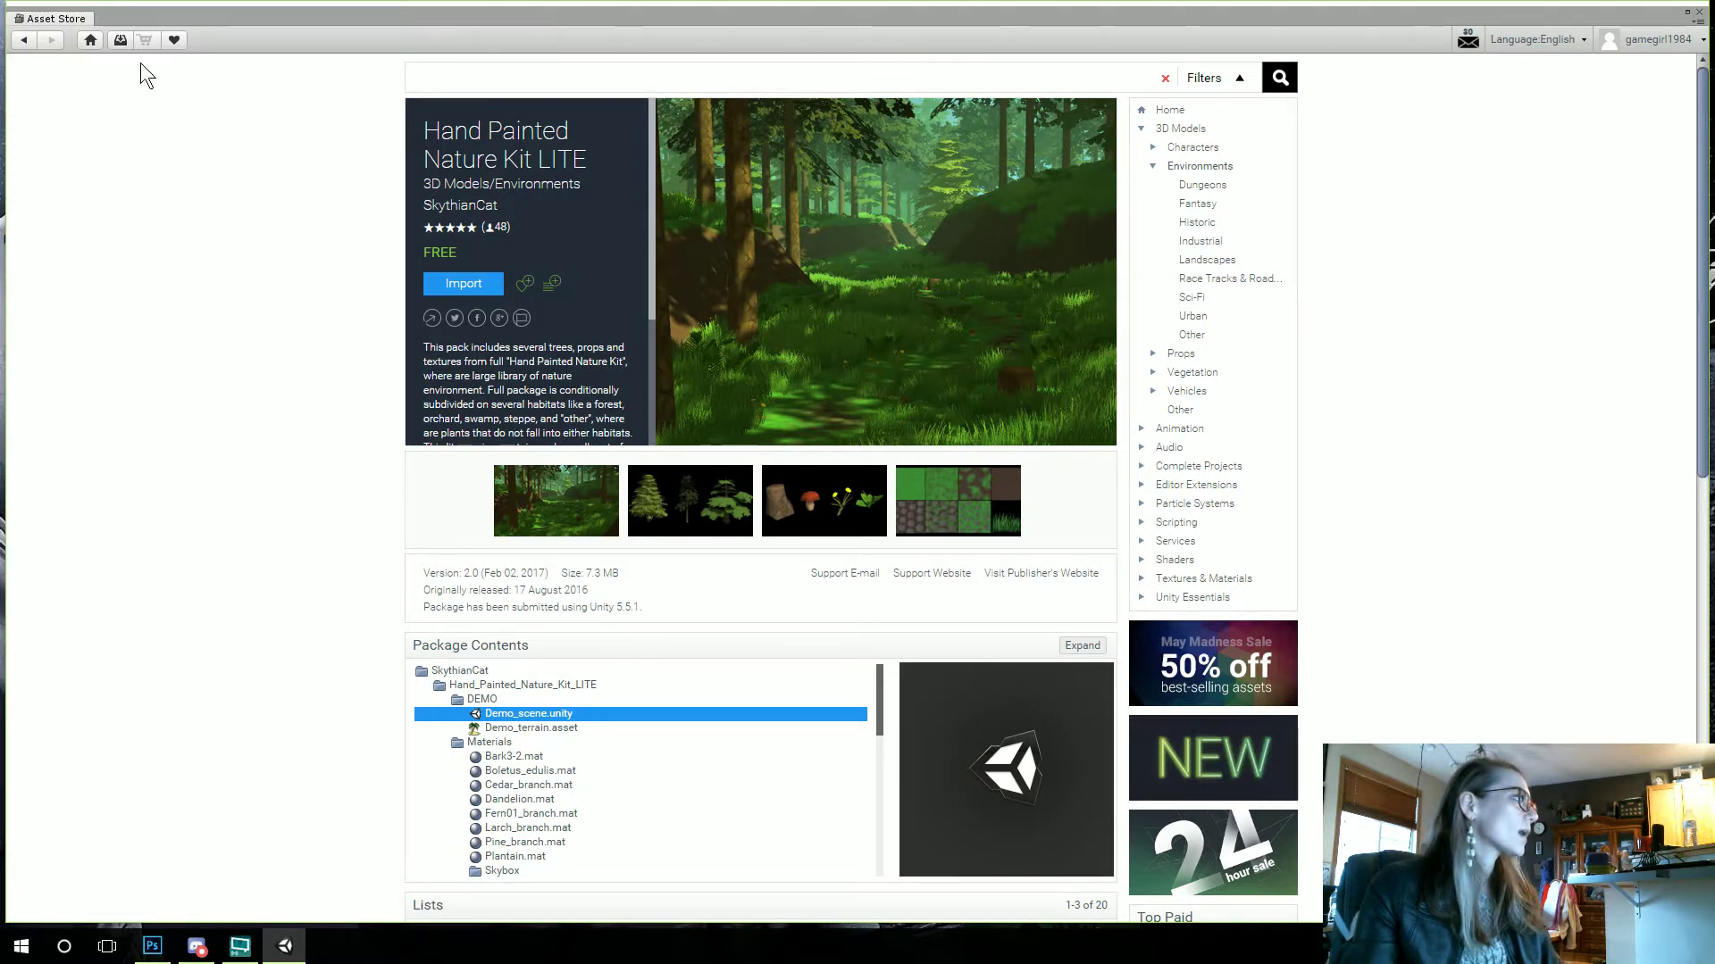
Step: Open the account's Downloads list in the Asset Store, clear its filter and group it by Purchase Date
left_click(119, 40)
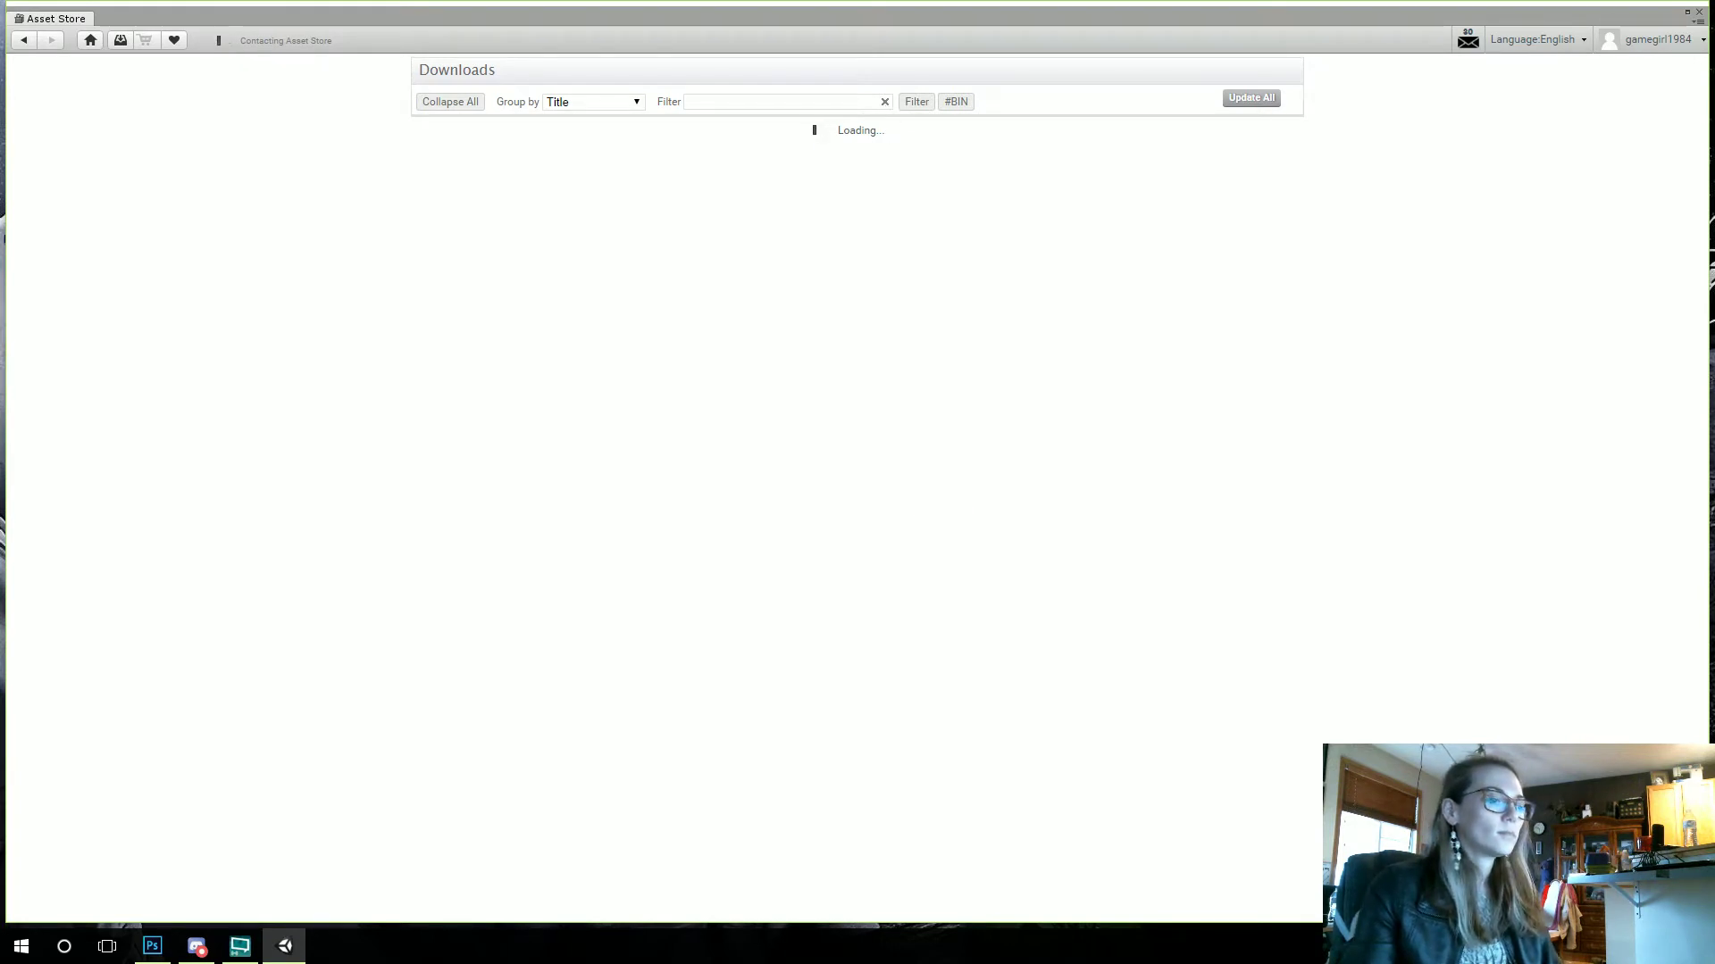
key("alt+Tab")
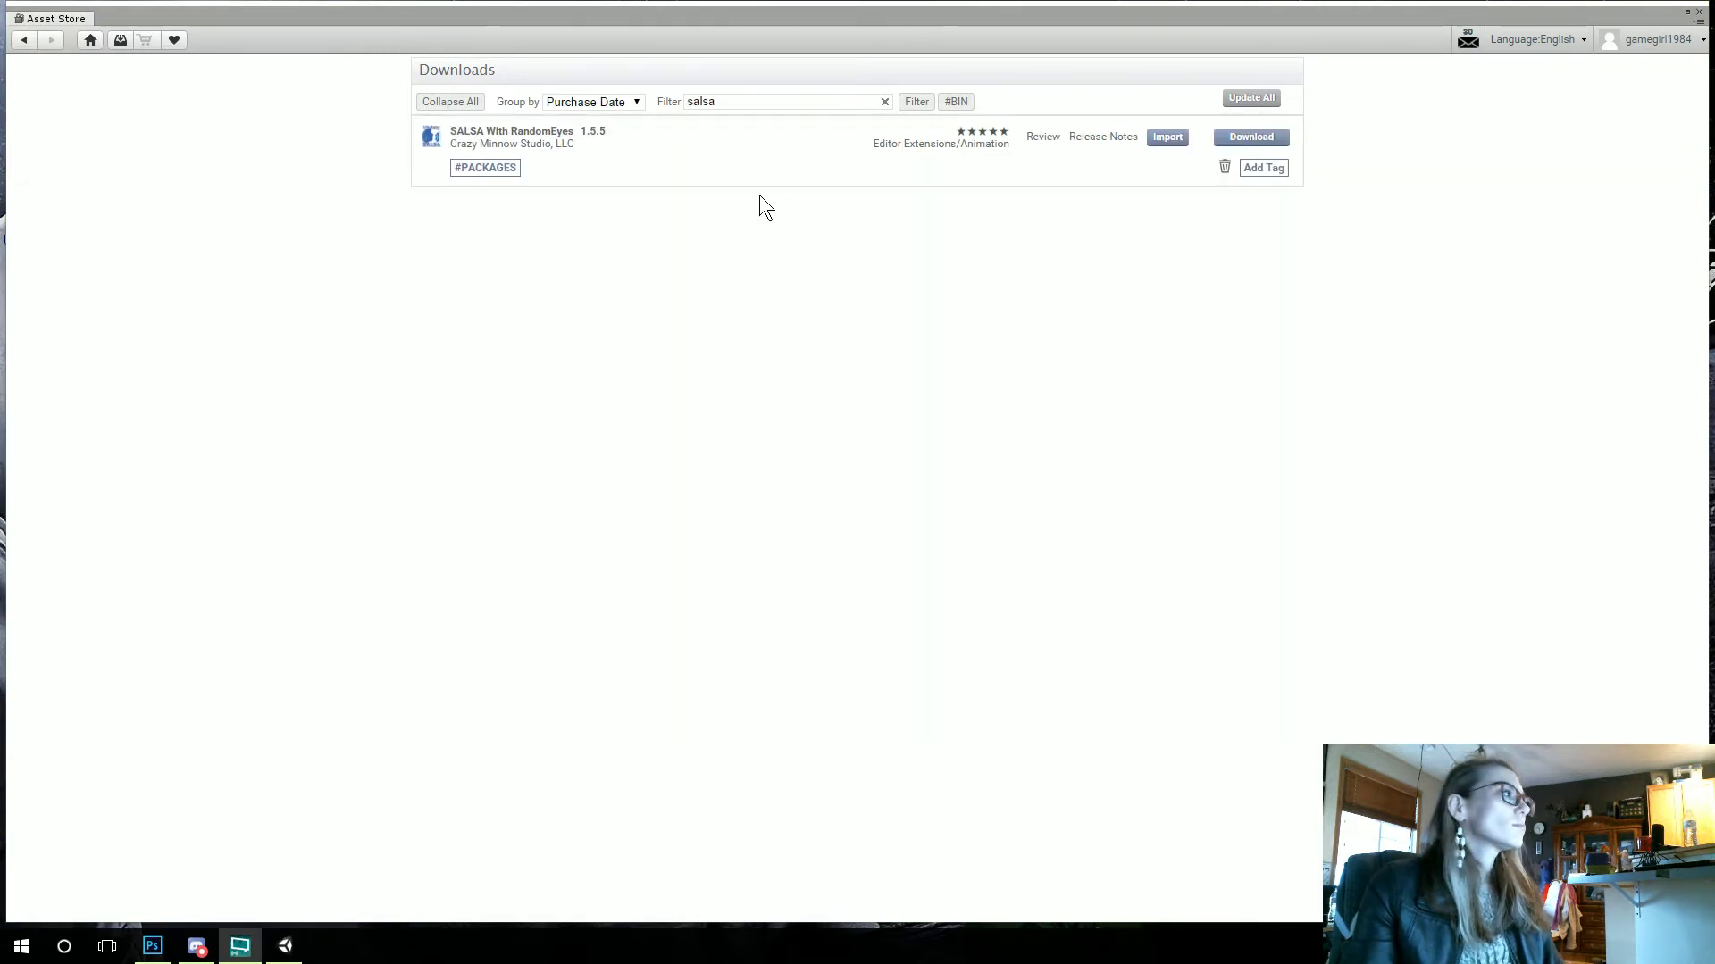
left_click(884, 101)
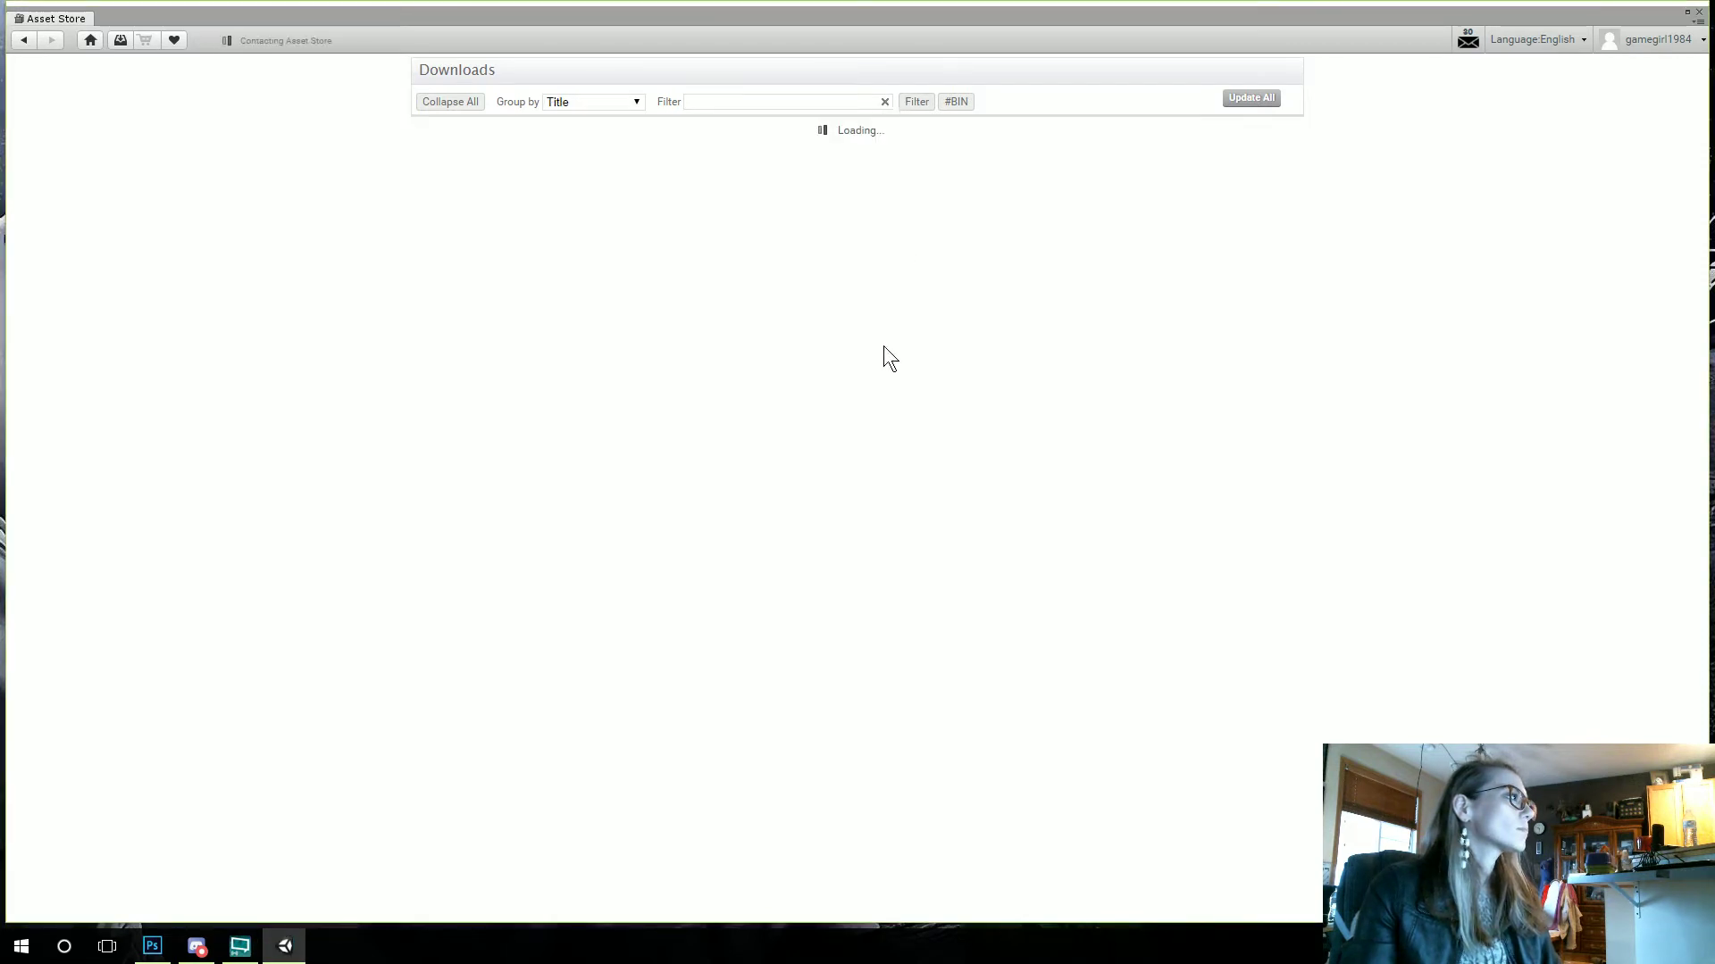
left_click(639, 103)
left_click(619, 196)
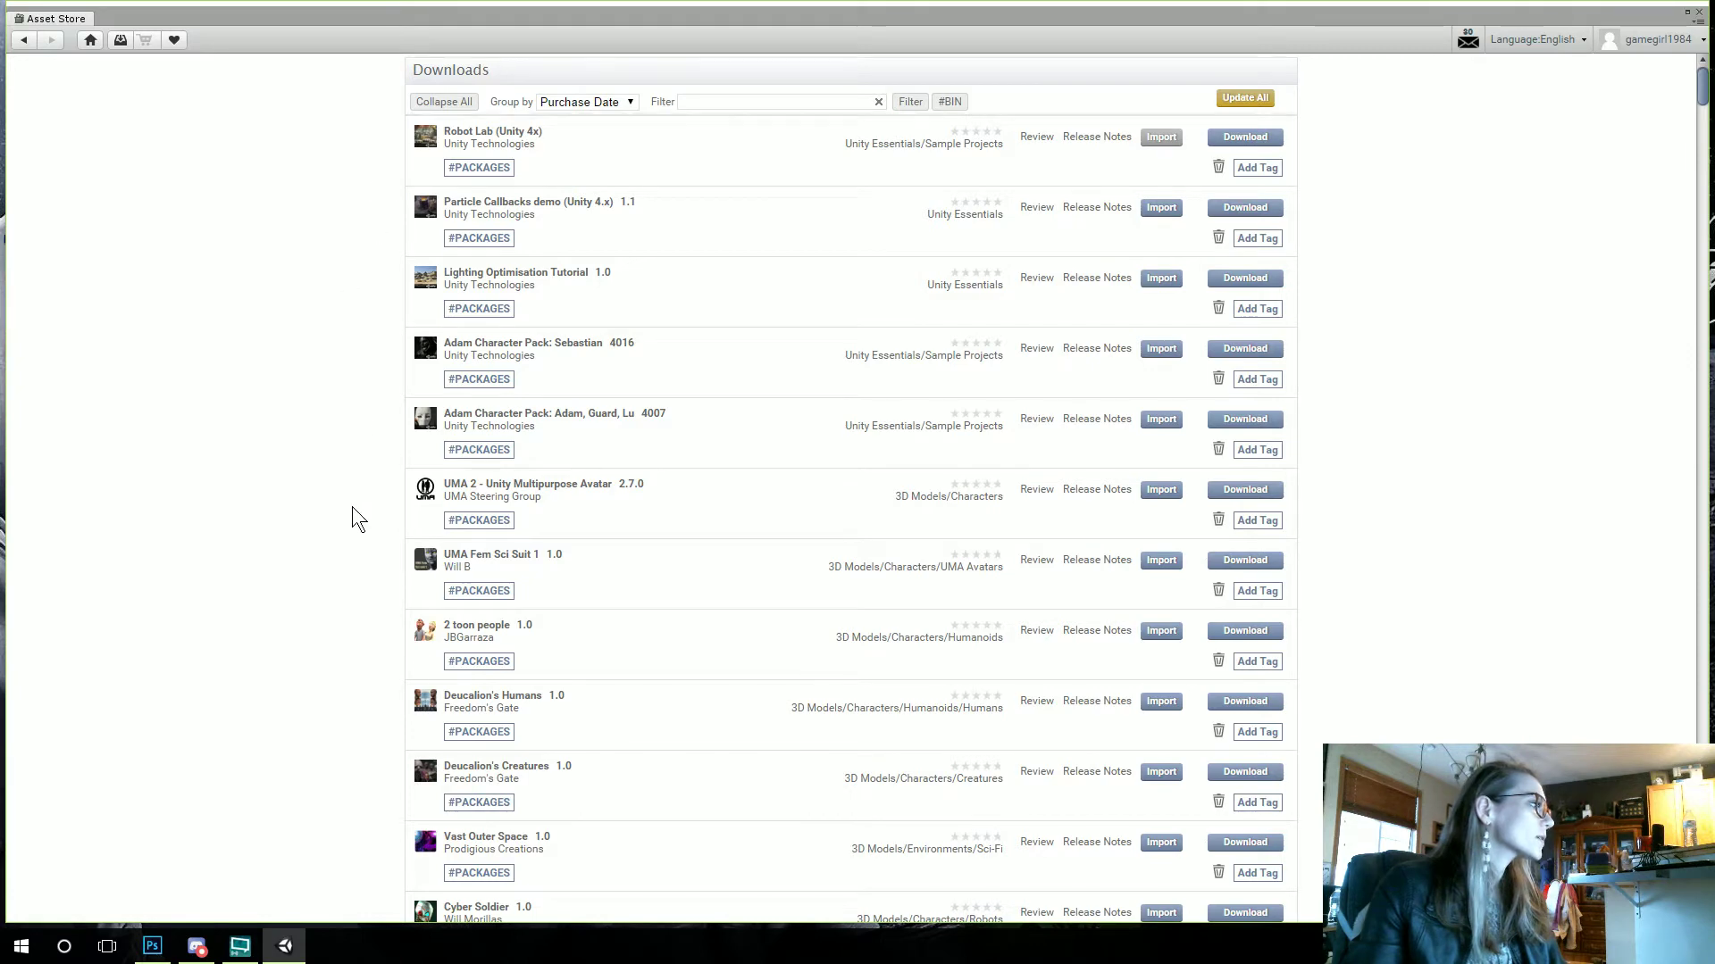
Step: Find PBR - Hospital Horror Pack. Free in the Downloads list, download it and import it into the project
scroll(346, 520, "down", 1)
scroll(348, 521, "down", 2)
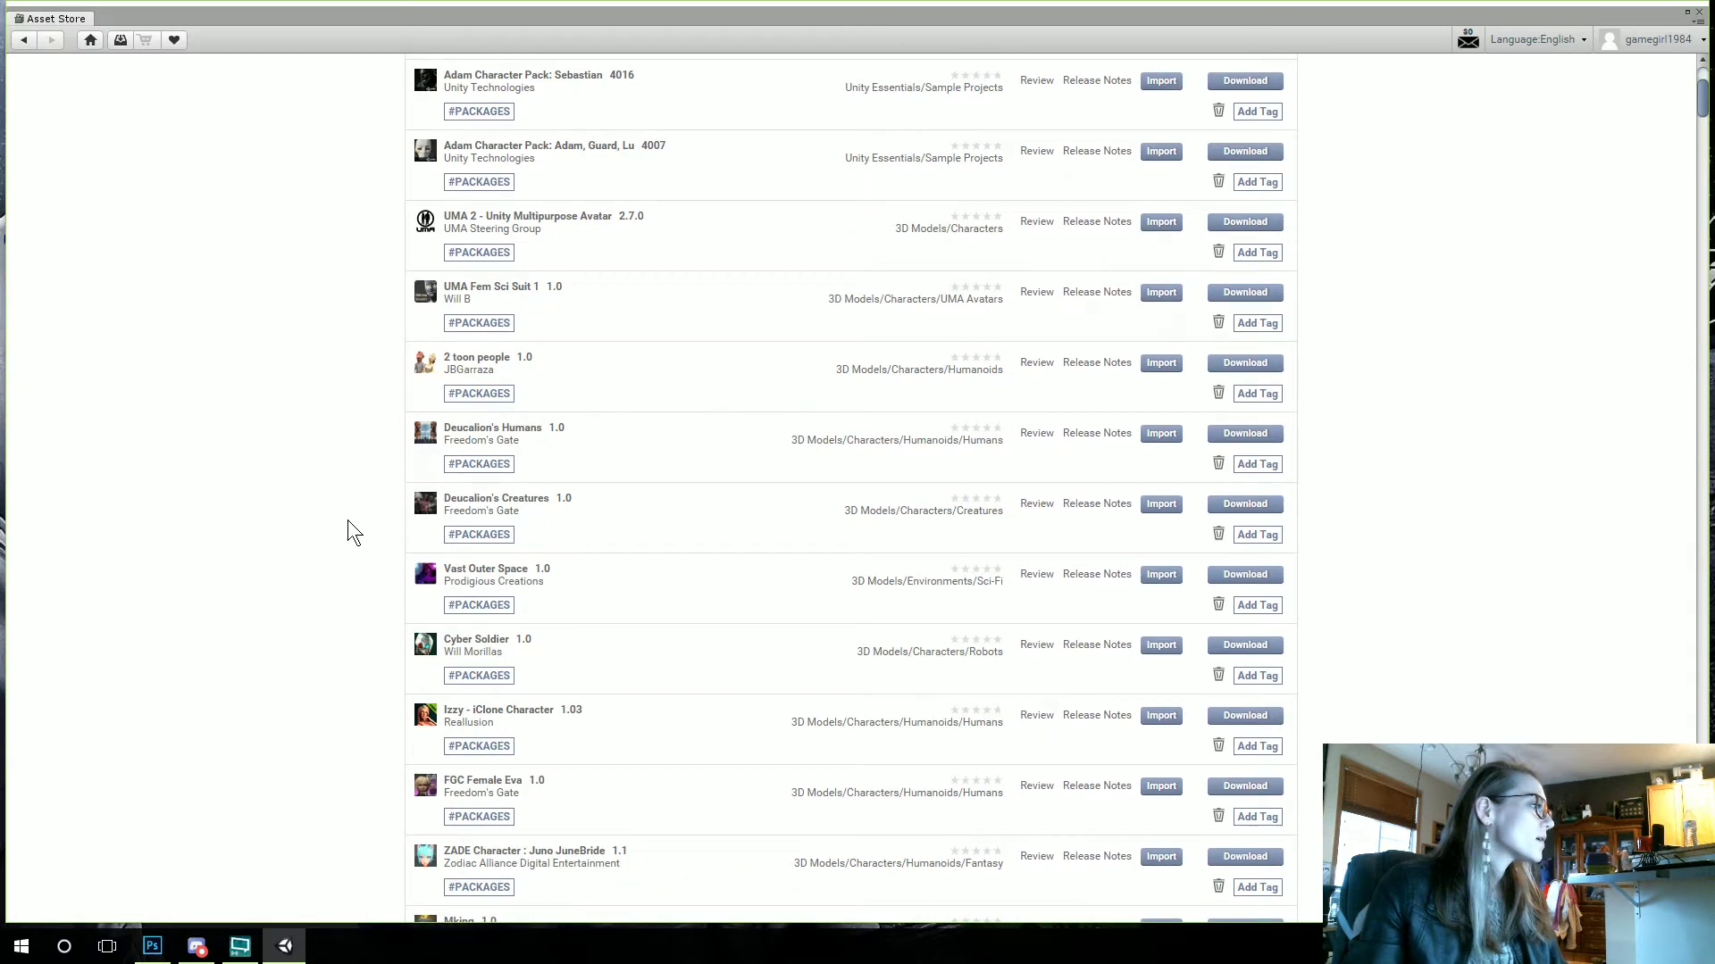
scroll(349, 522, "down", 1)
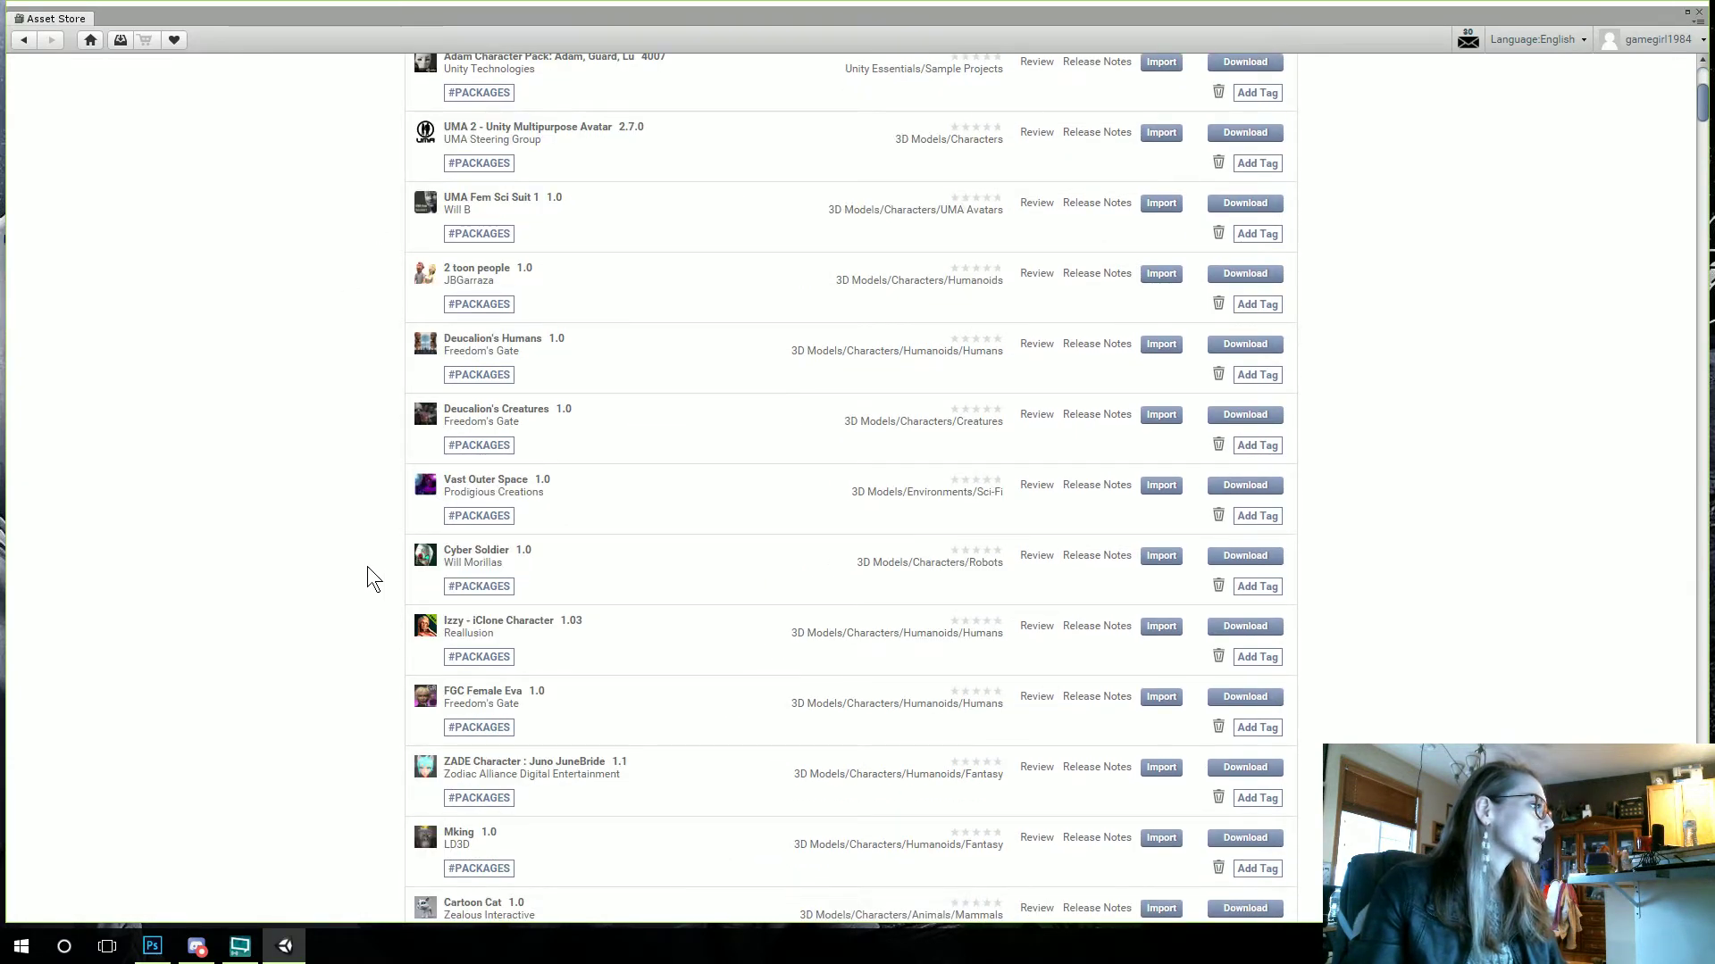
scroll(367, 567, "down", 4)
scroll(367, 566, "down", 2)
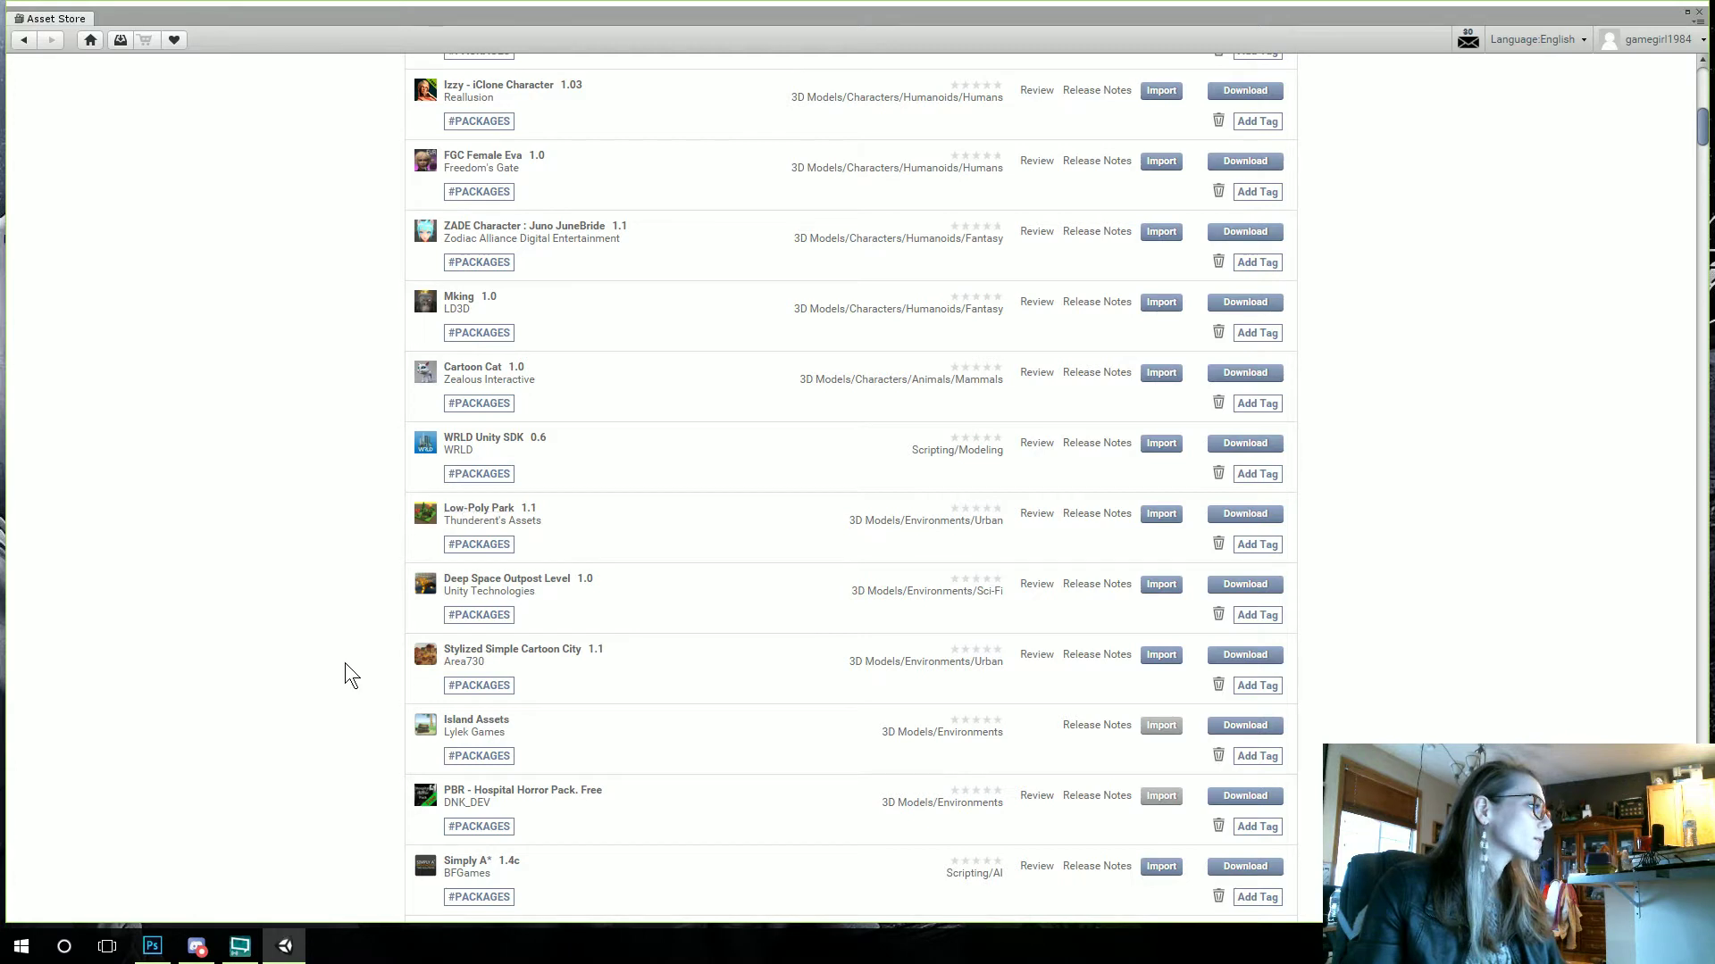
scroll(345, 675, "down", 1)
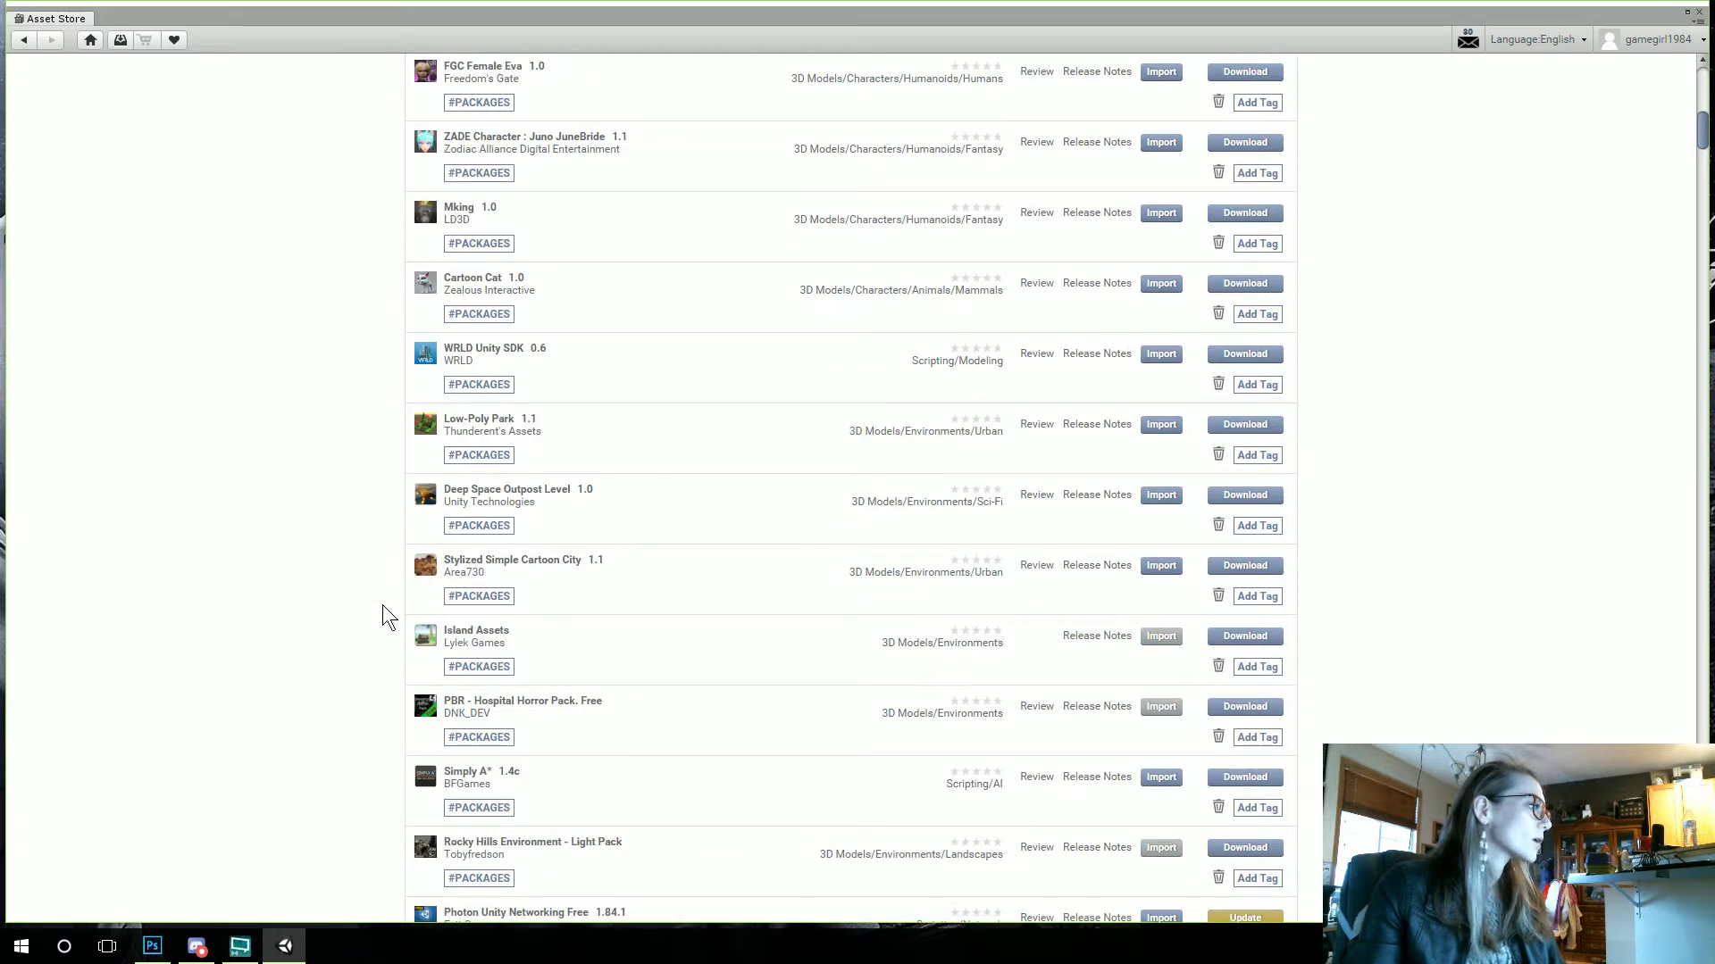
scroll(339, 661, "down", 3)
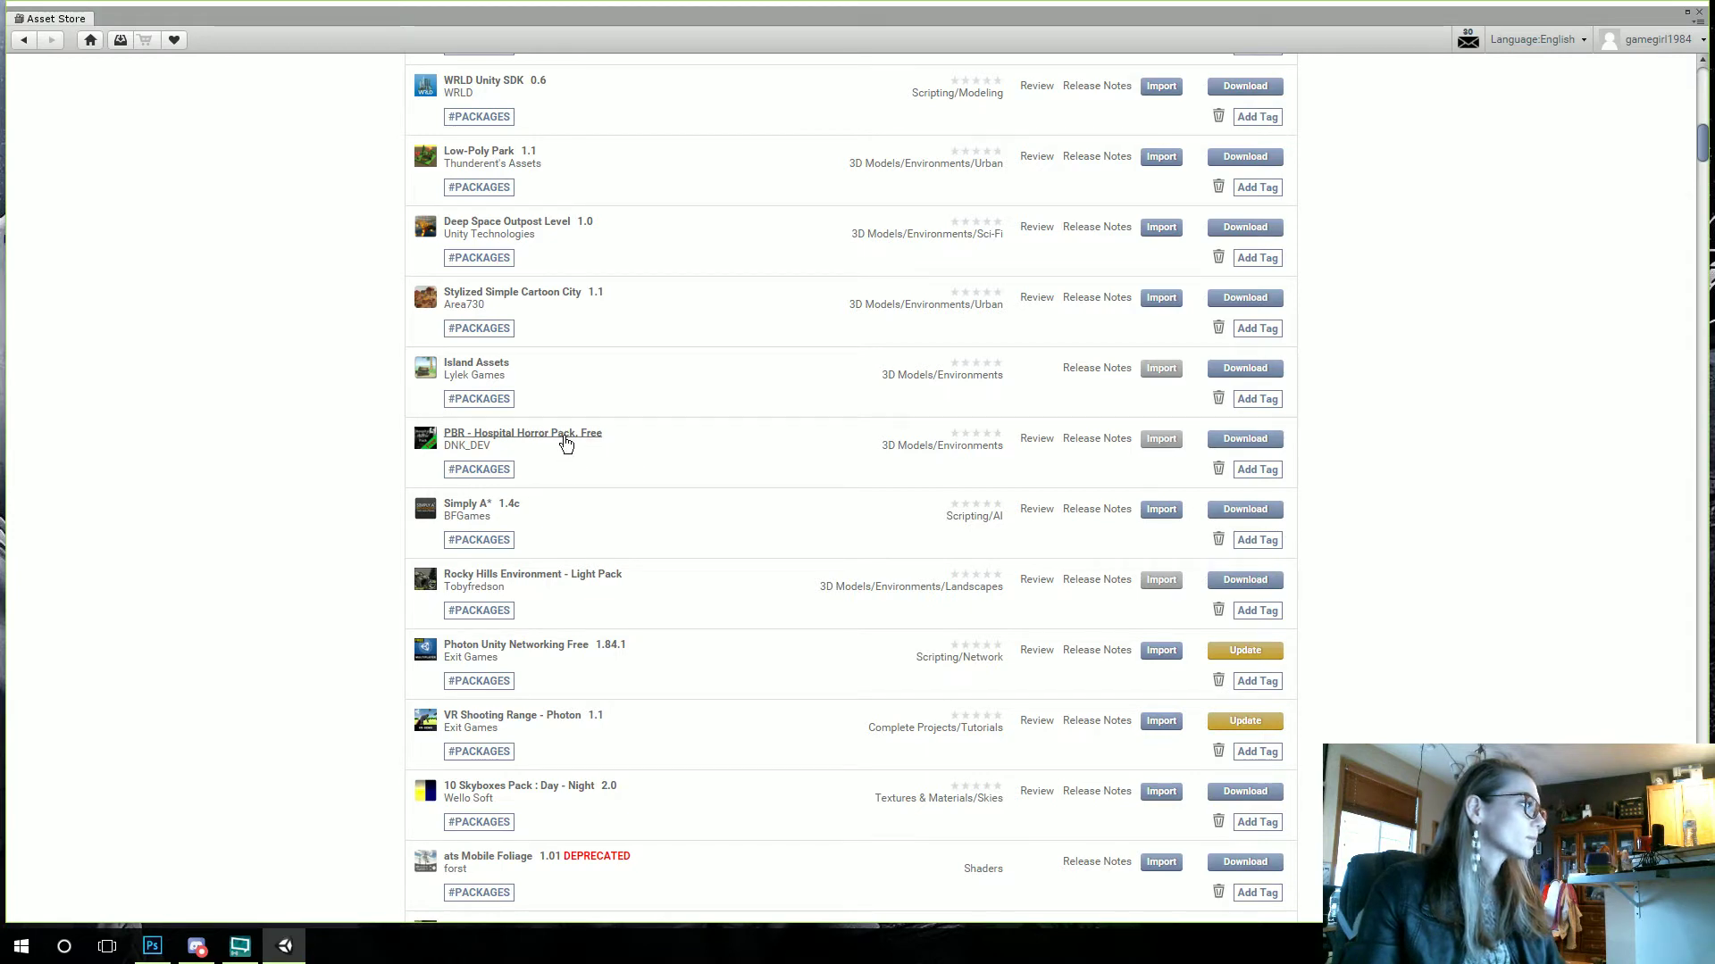
left_click(1247, 440)
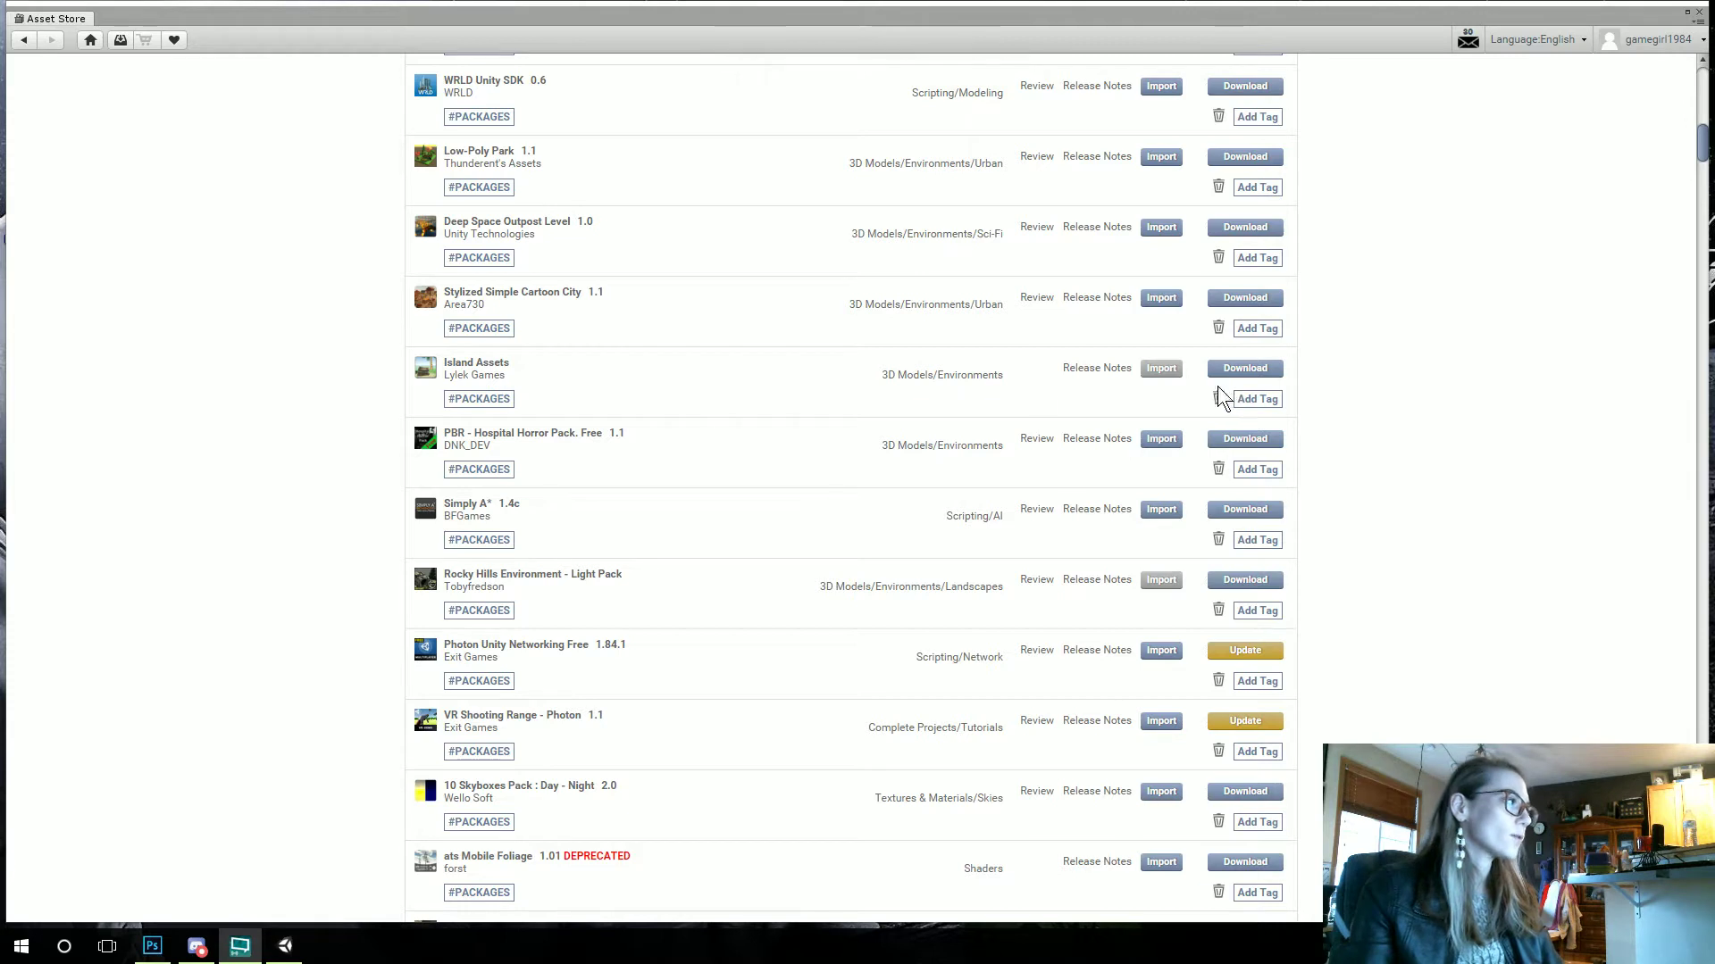
left_click(1162, 440)
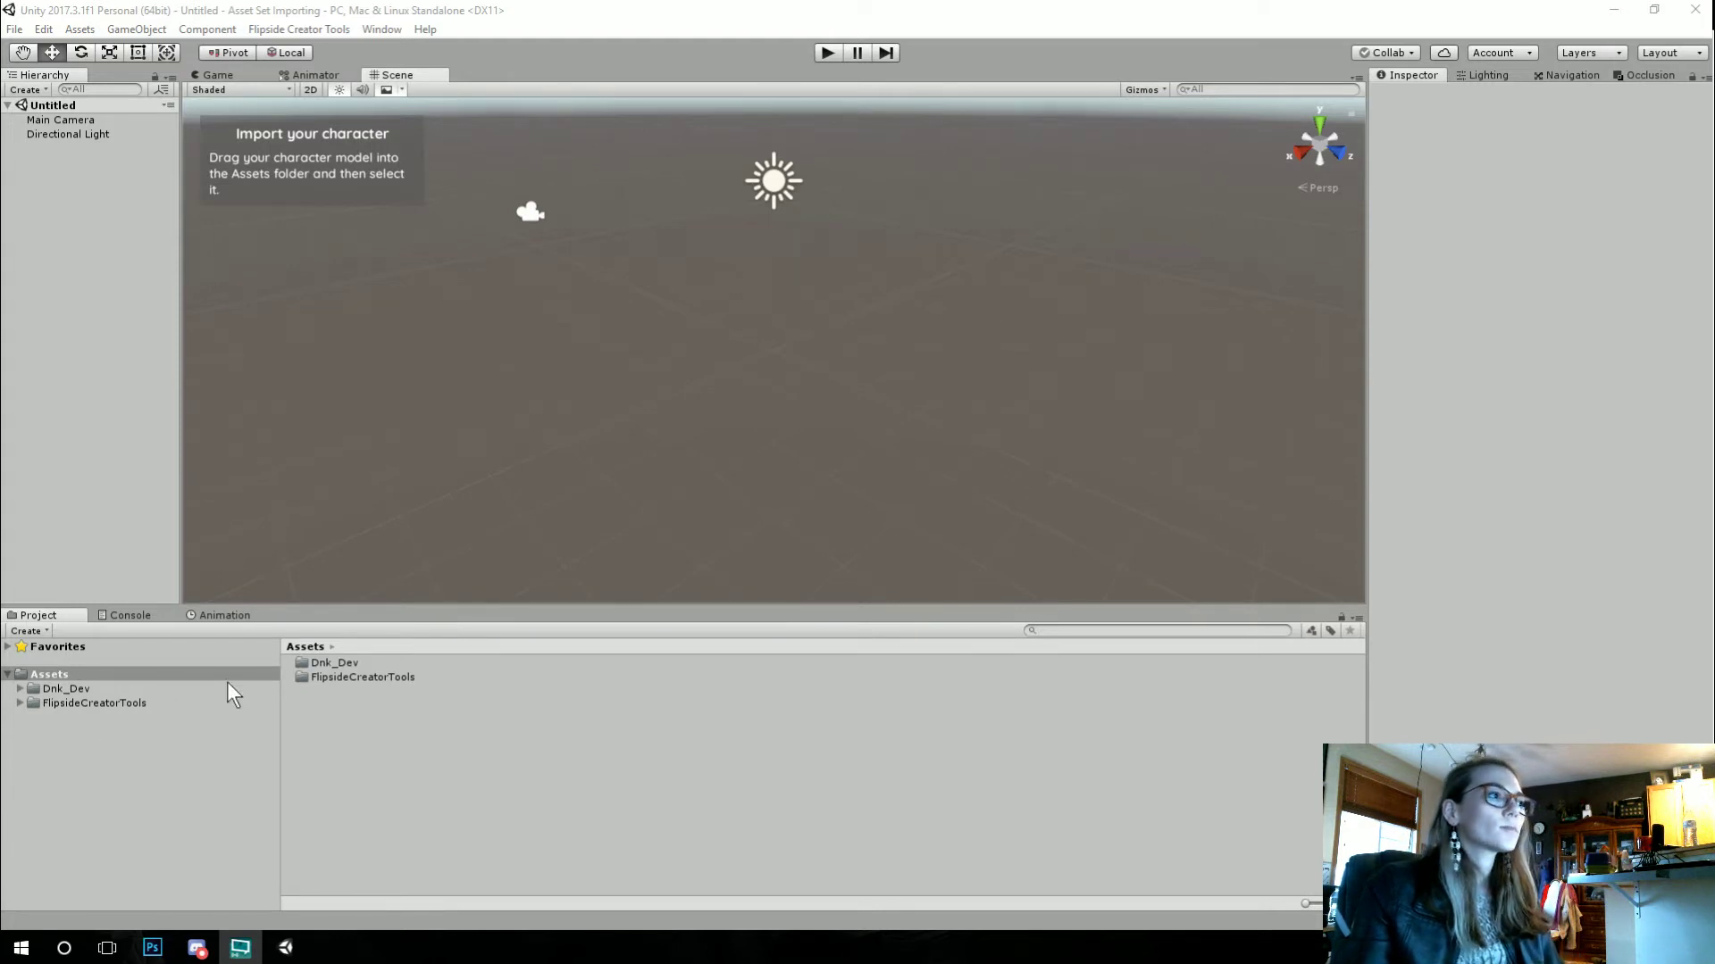
Step: Open the HospitalHorrorPack folder inside Dnk_Dev and check the contents of its Prefab subfolder
left_click(19, 689)
left_click(67, 688)
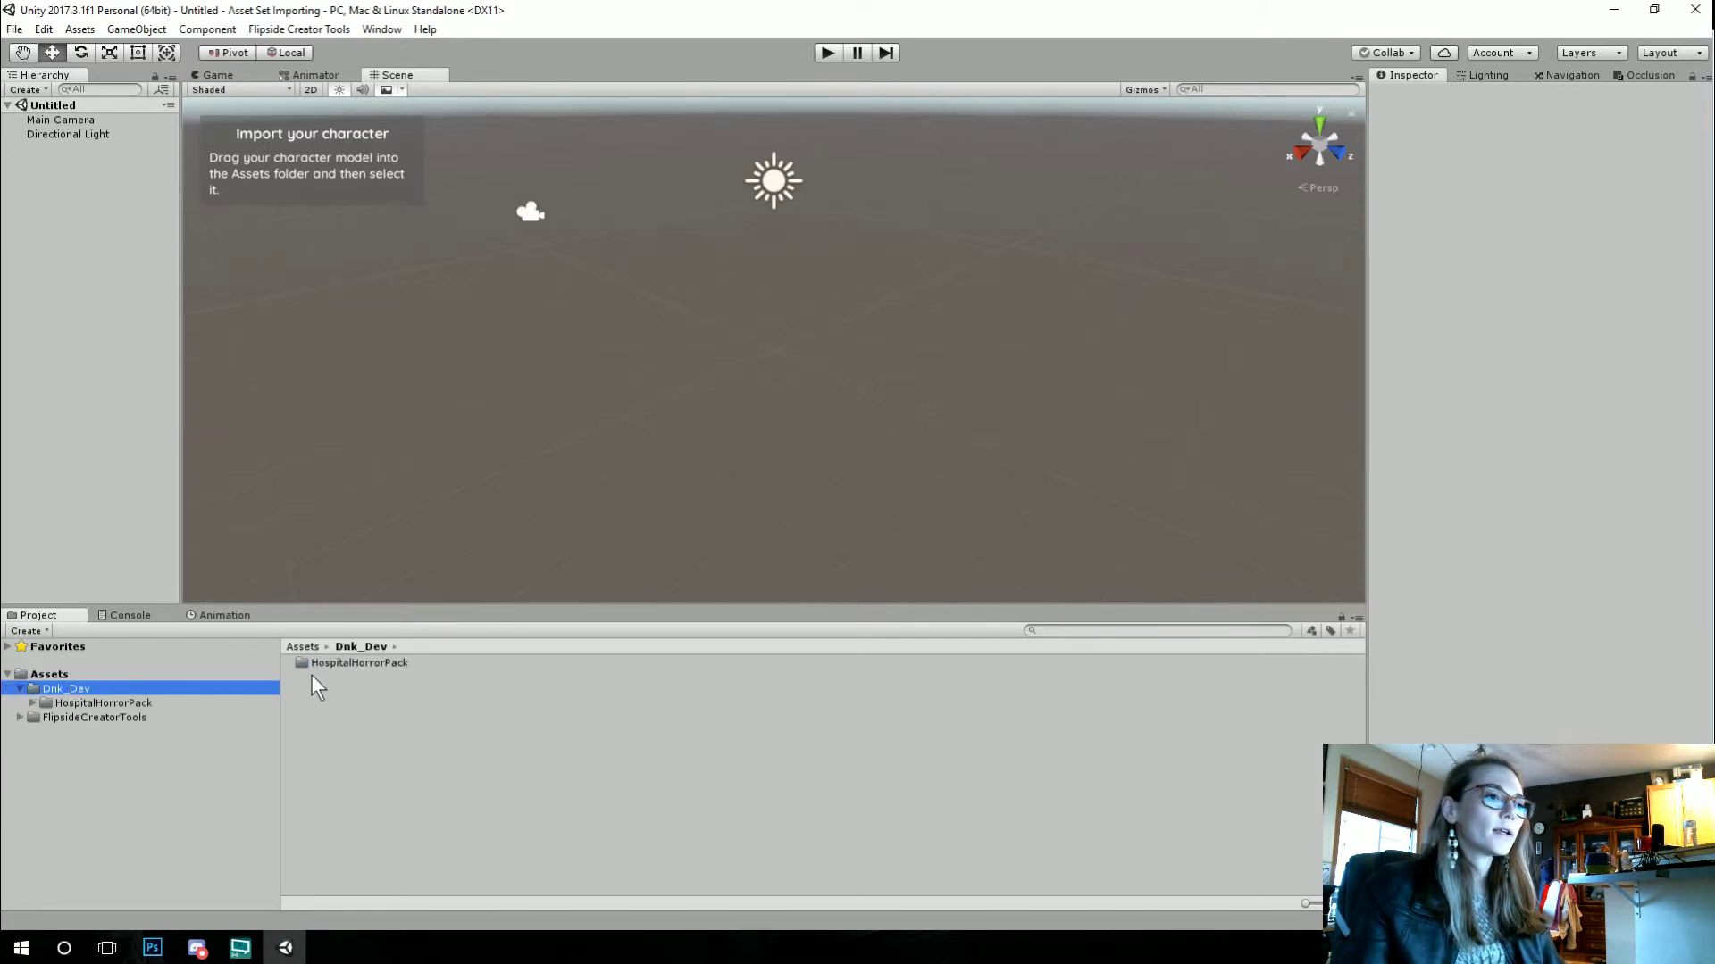
double_click(359, 666)
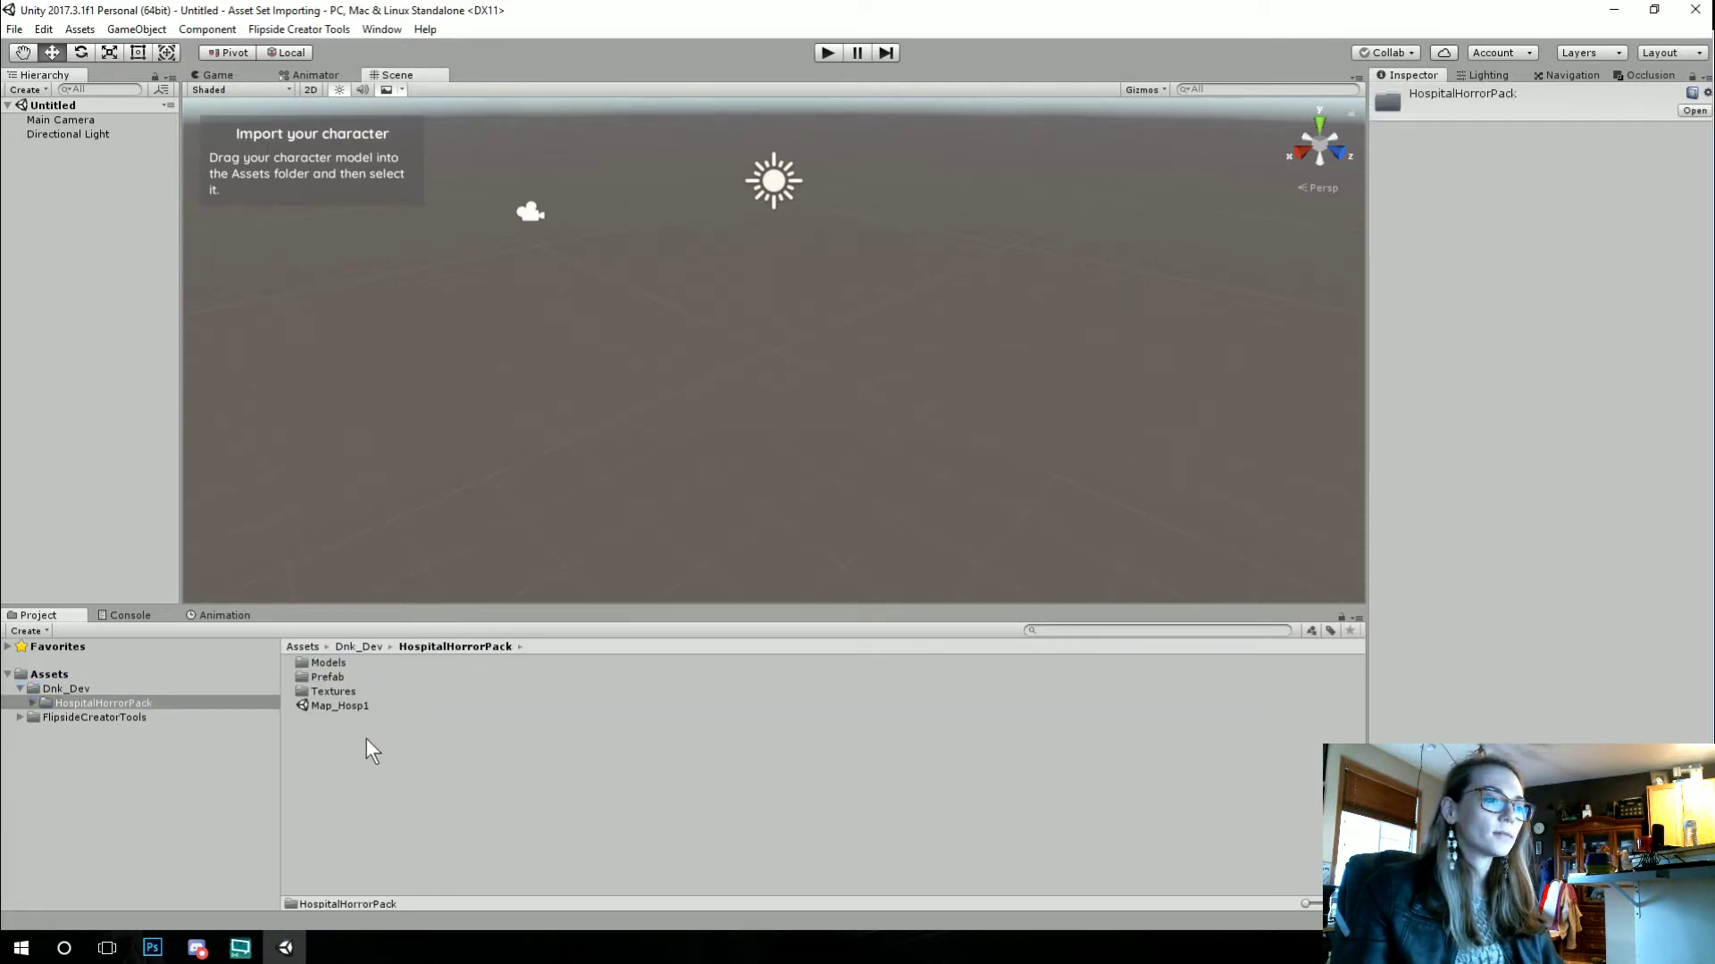
mouse_move(241, 951)
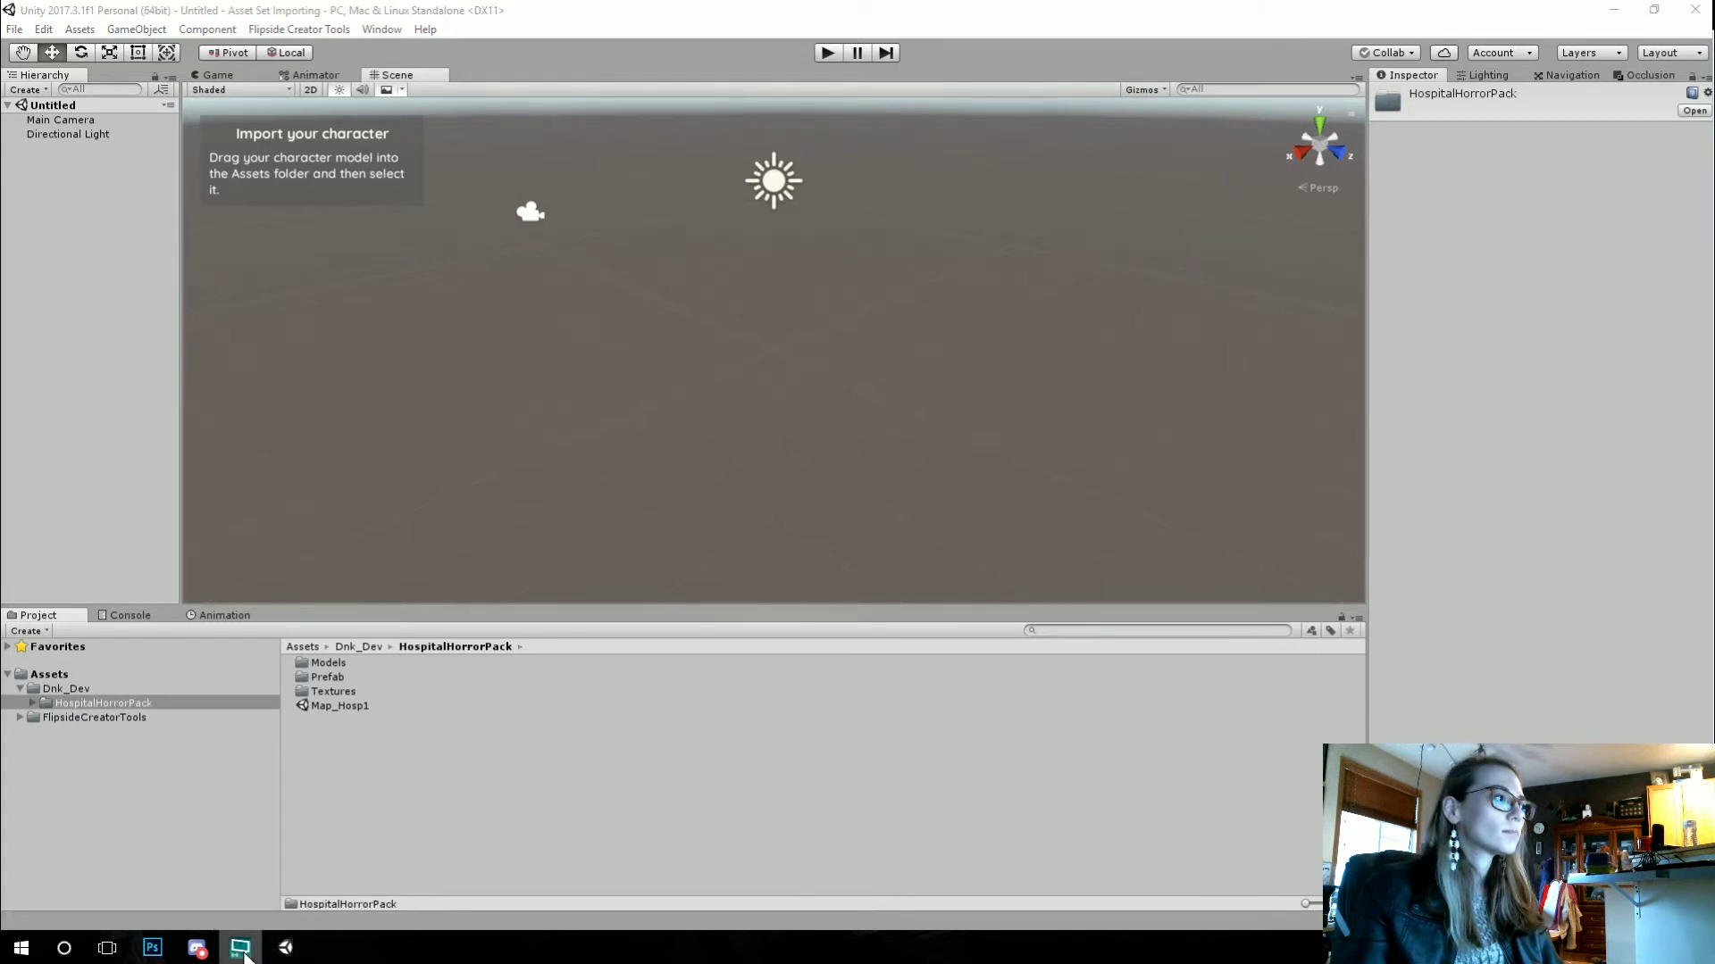
left_click(344, 707)
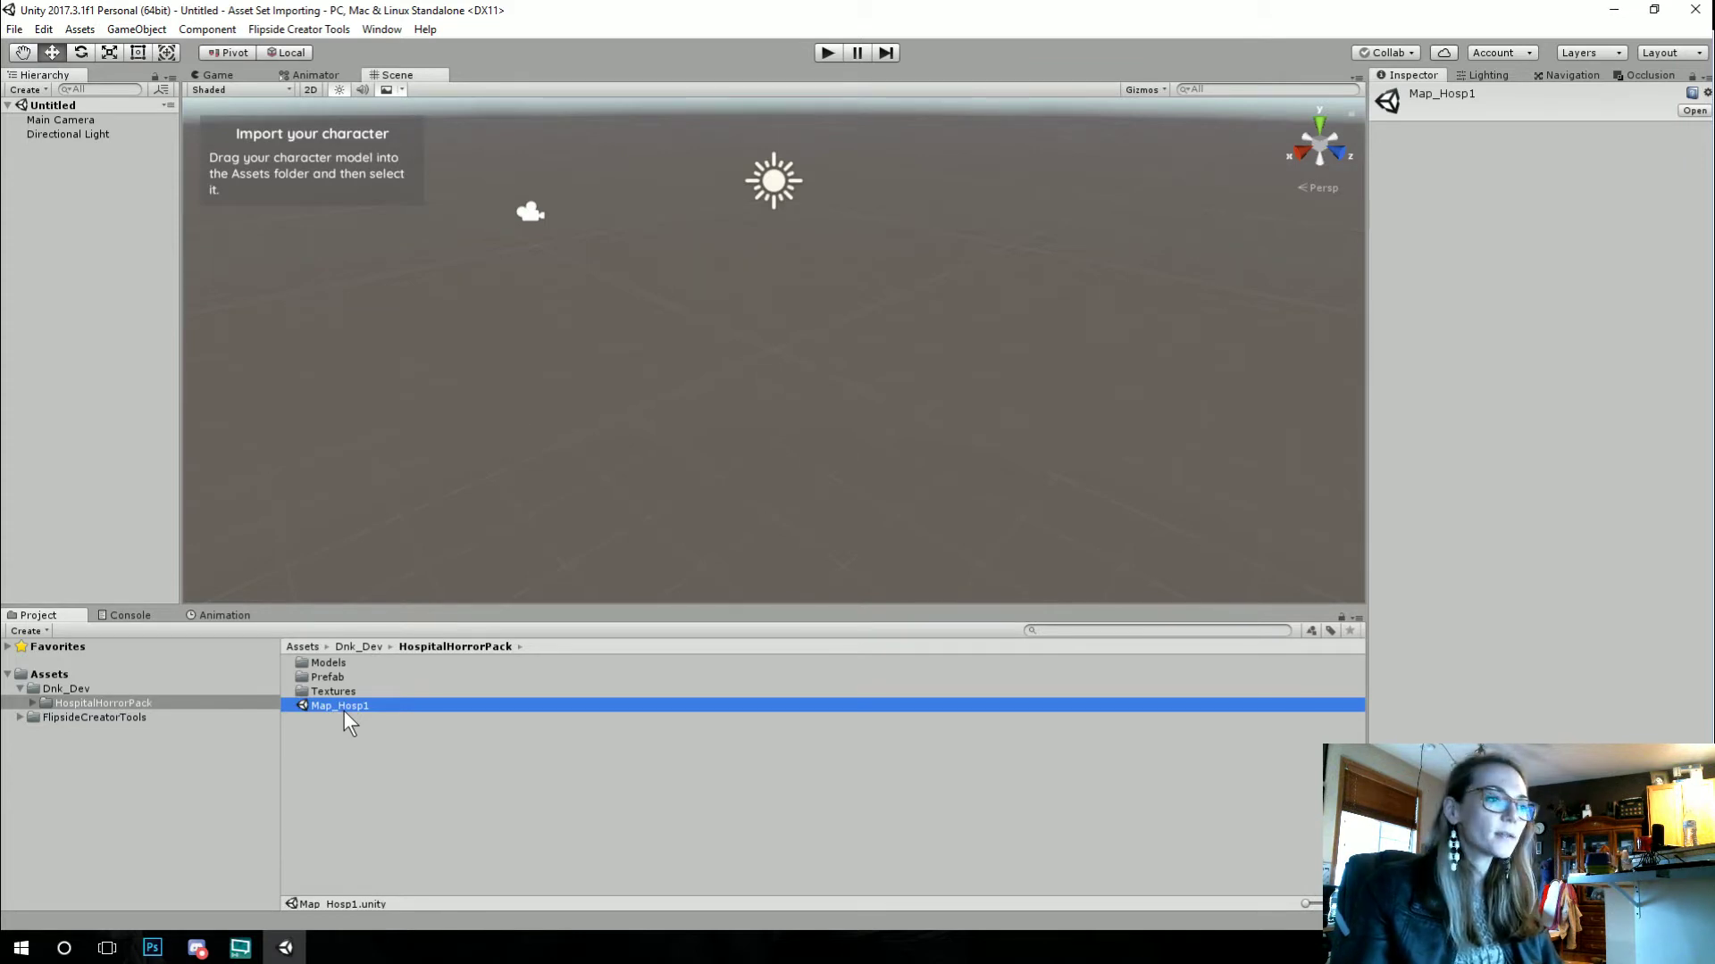
double_click(335, 676)
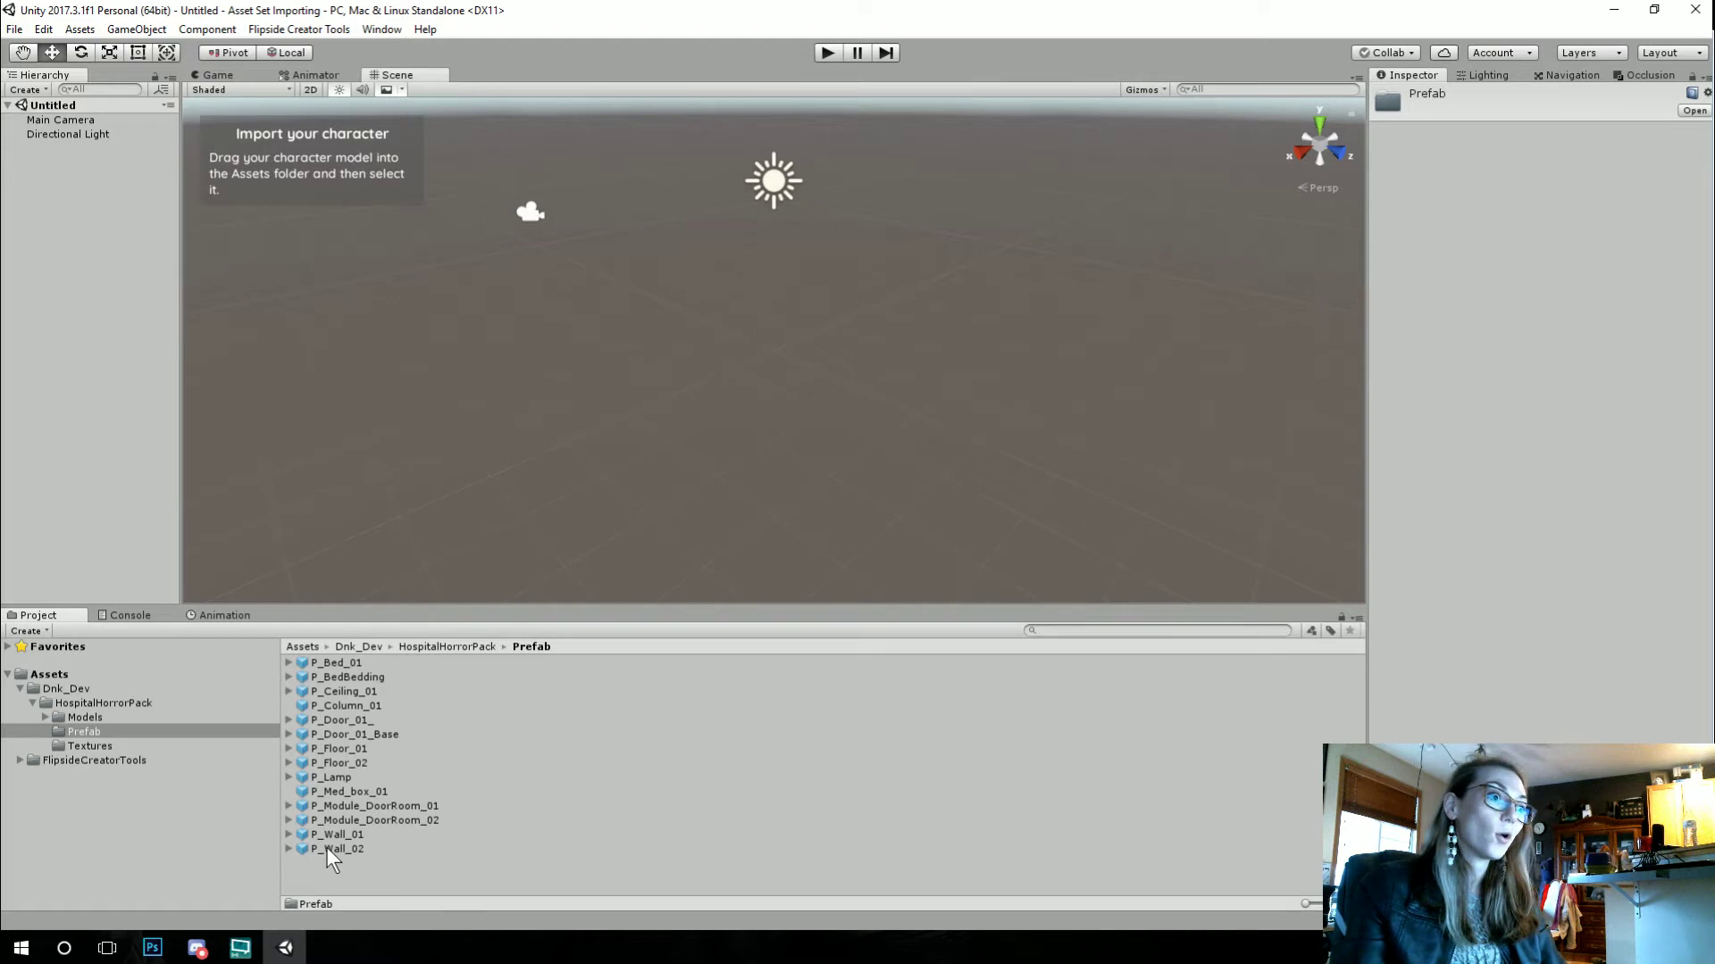
left_click(444, 648)
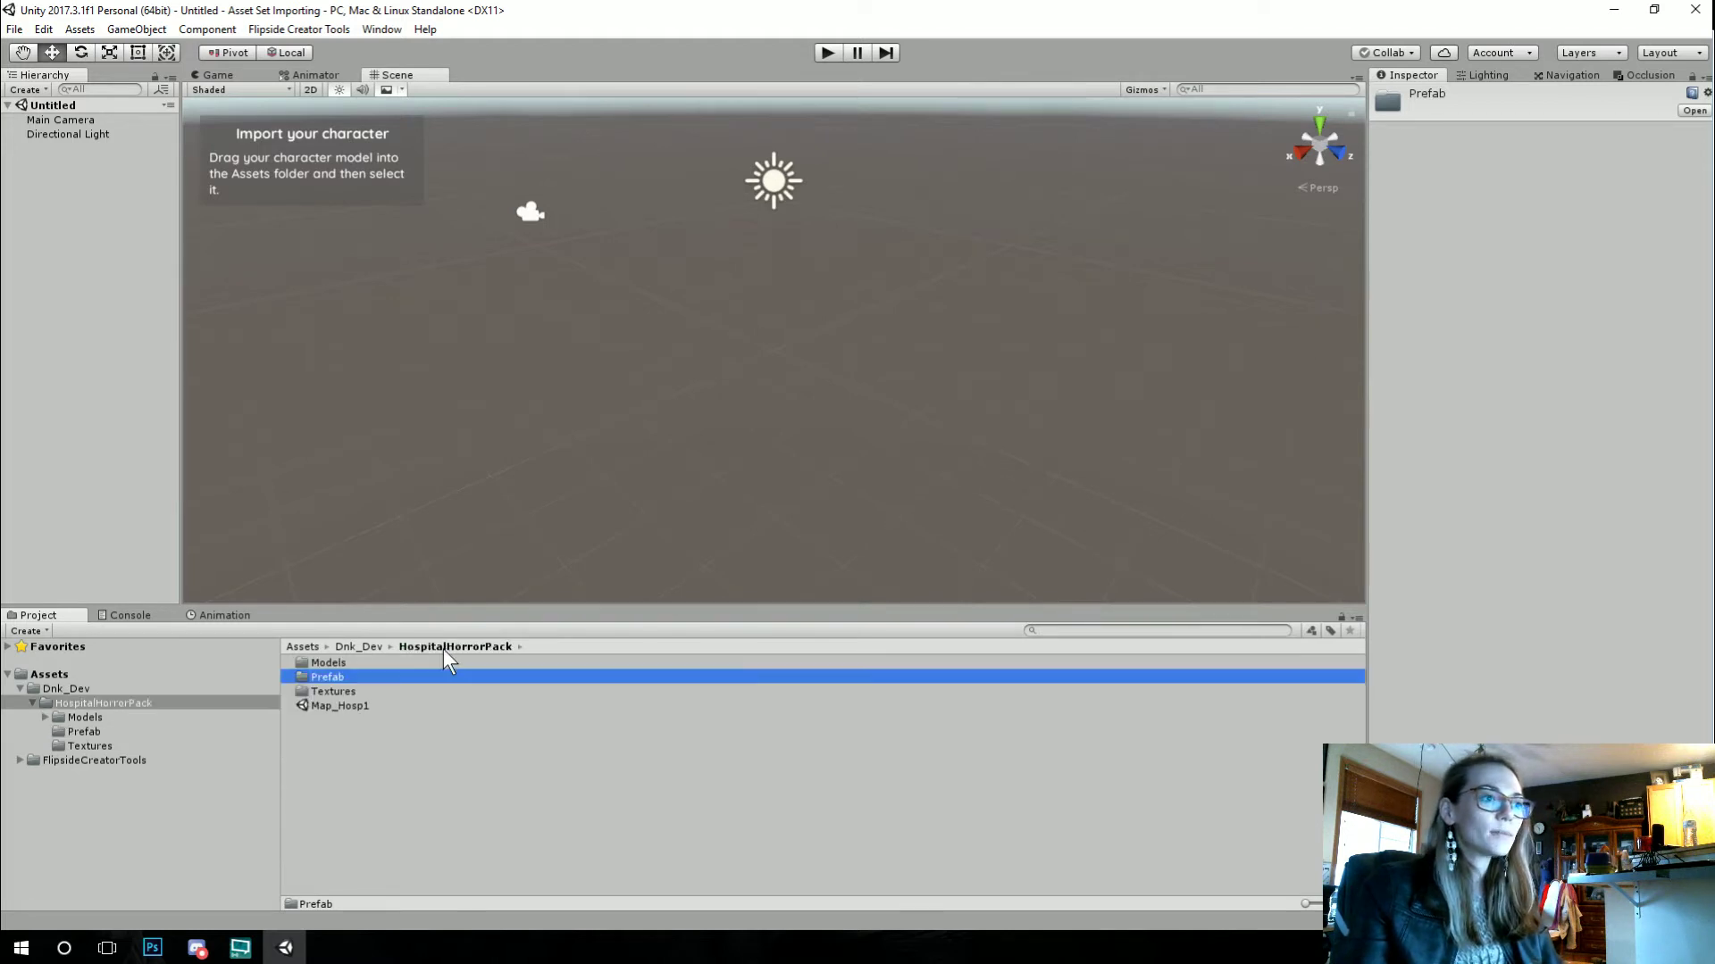
Step: Open the Map_Hosp1 scene from HospitalHorrorPack and inspect the hospital corridor
left_click(310, 707)
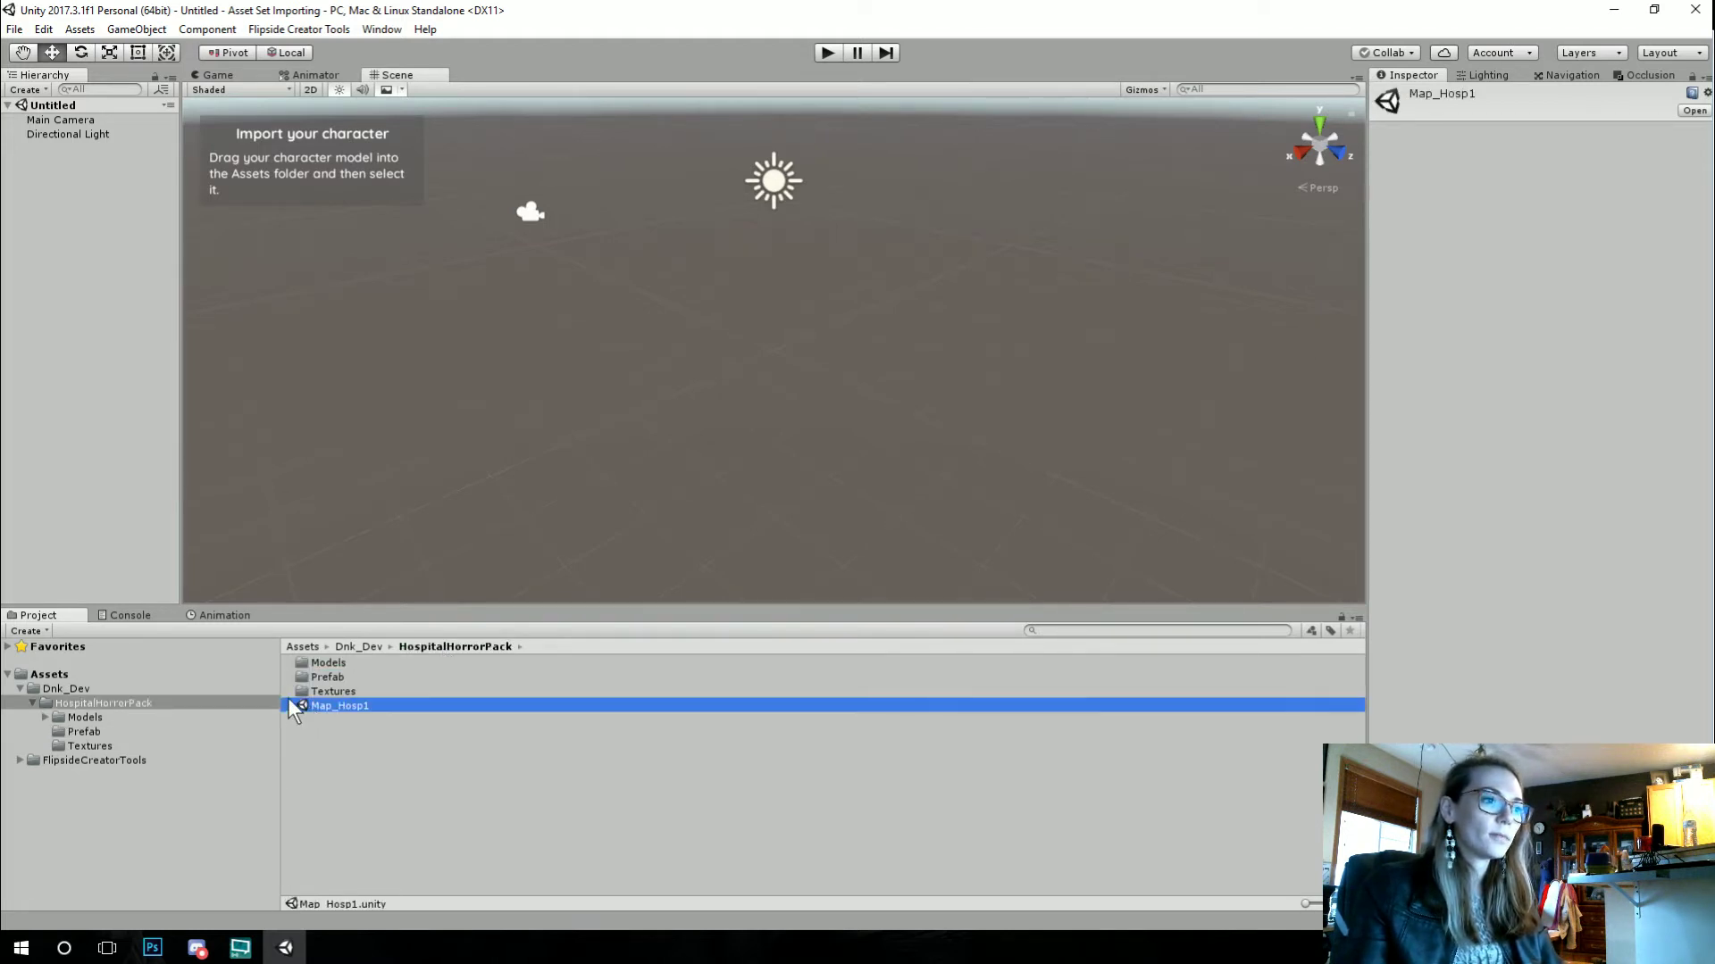
double_click(337, 707)
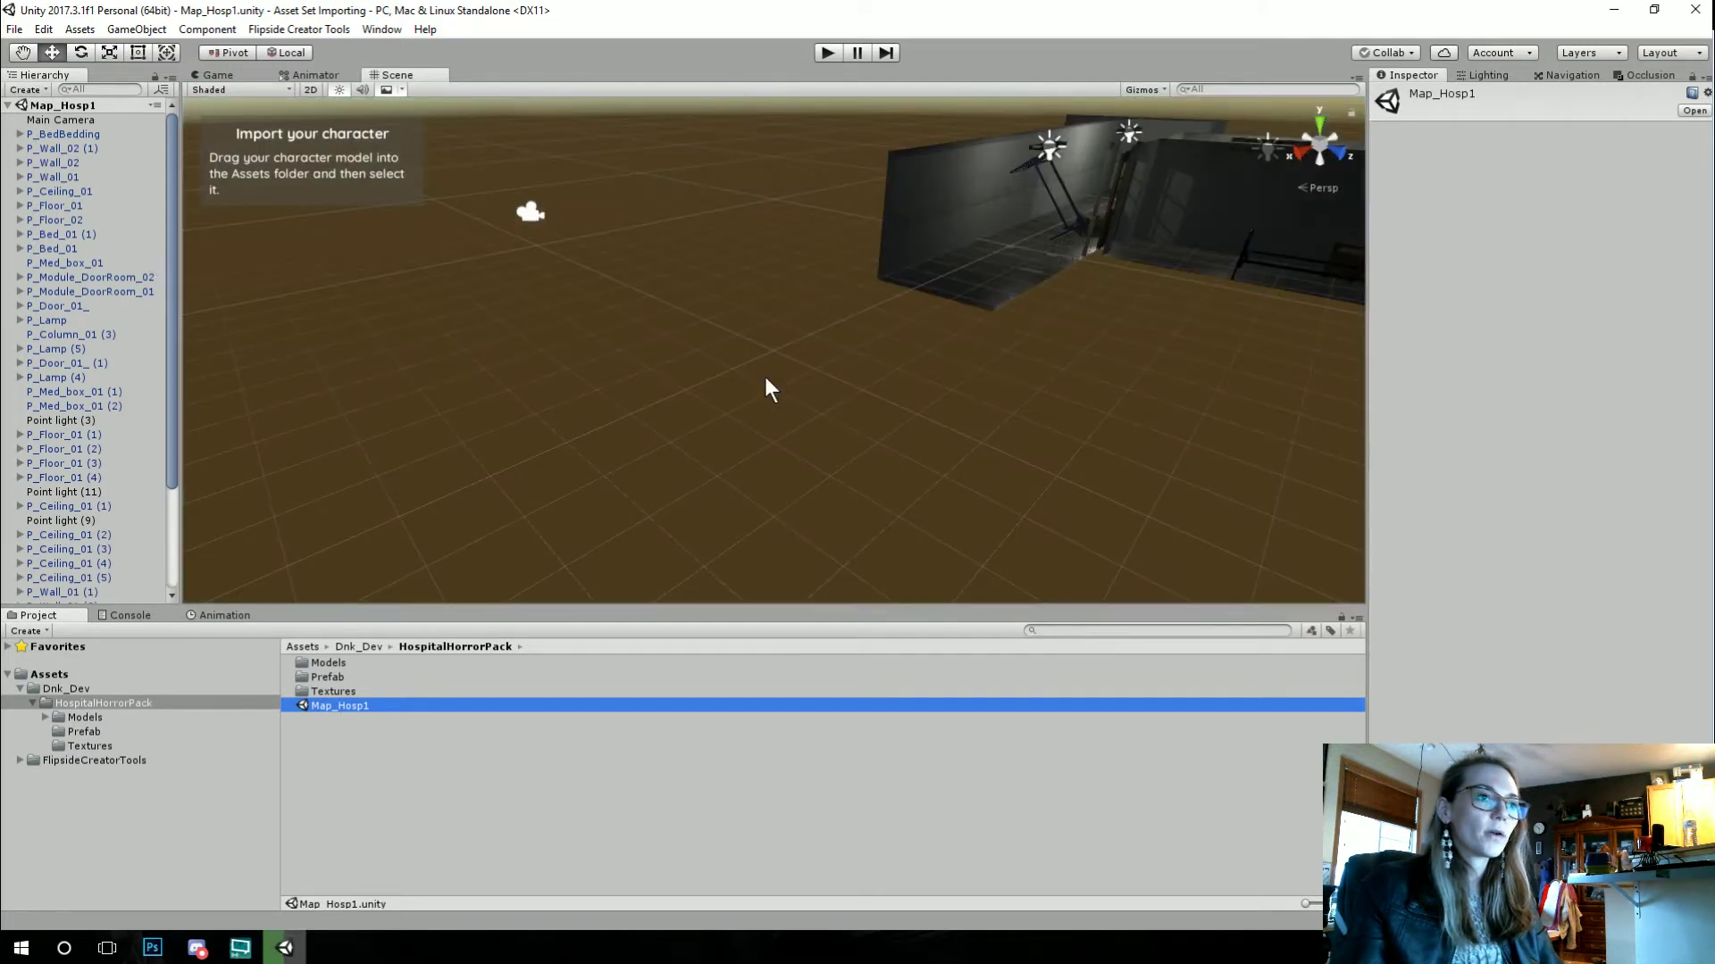
left_click_drag(726, 372, 1076, 258, "alt")
scroll(992, 268, "up", 6)
scroll(1080, 257, "up", 4)
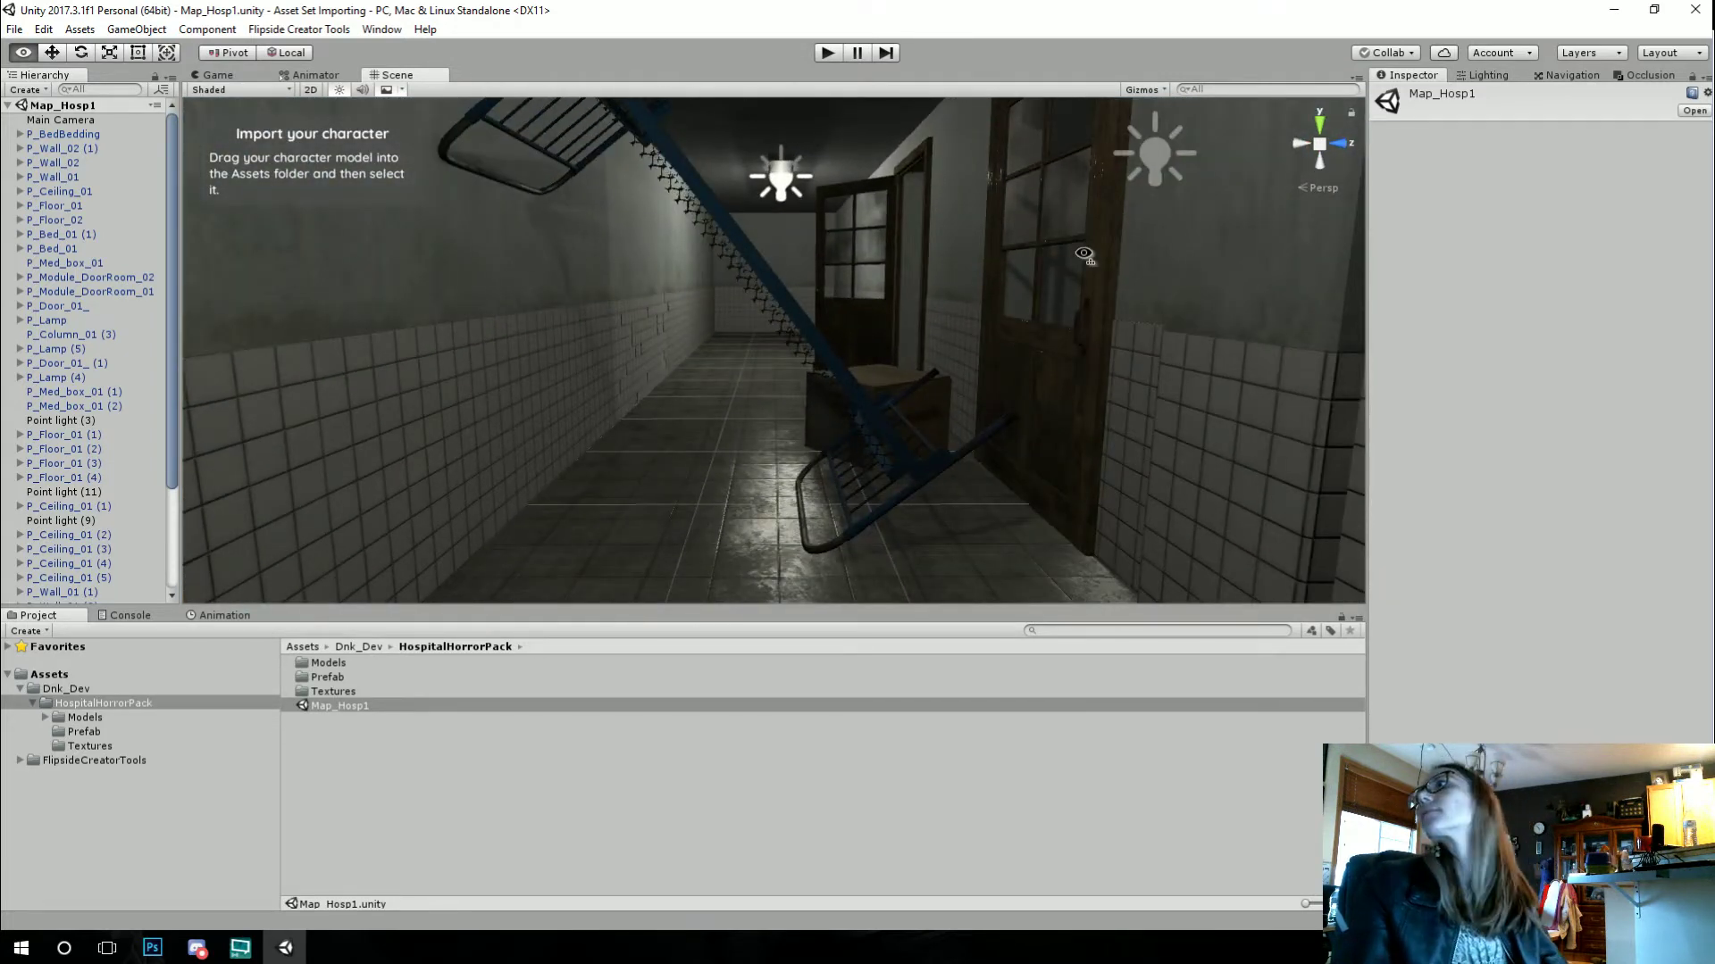
right_click_drag(1084, 254, 504, 245)
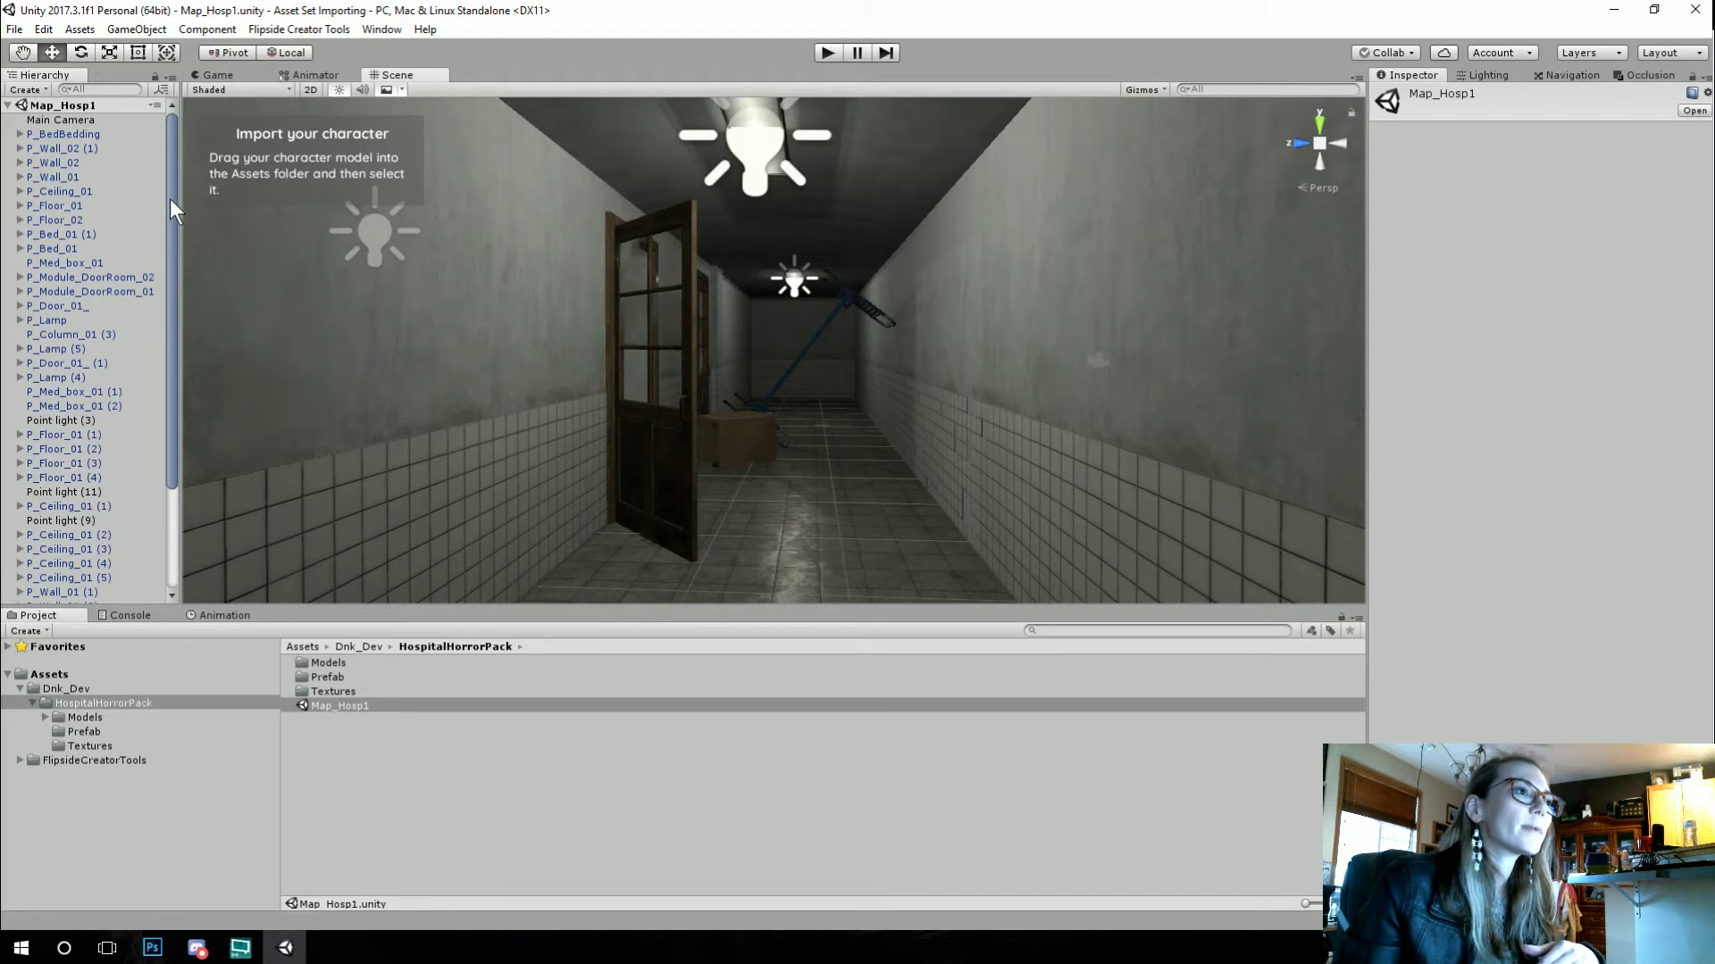
Step: Widen the Hierarchy, search it for "cam" and delete the Main Camera from the scene
left_click_drag(175, 192, 234, 191)
left_click(243, 950)
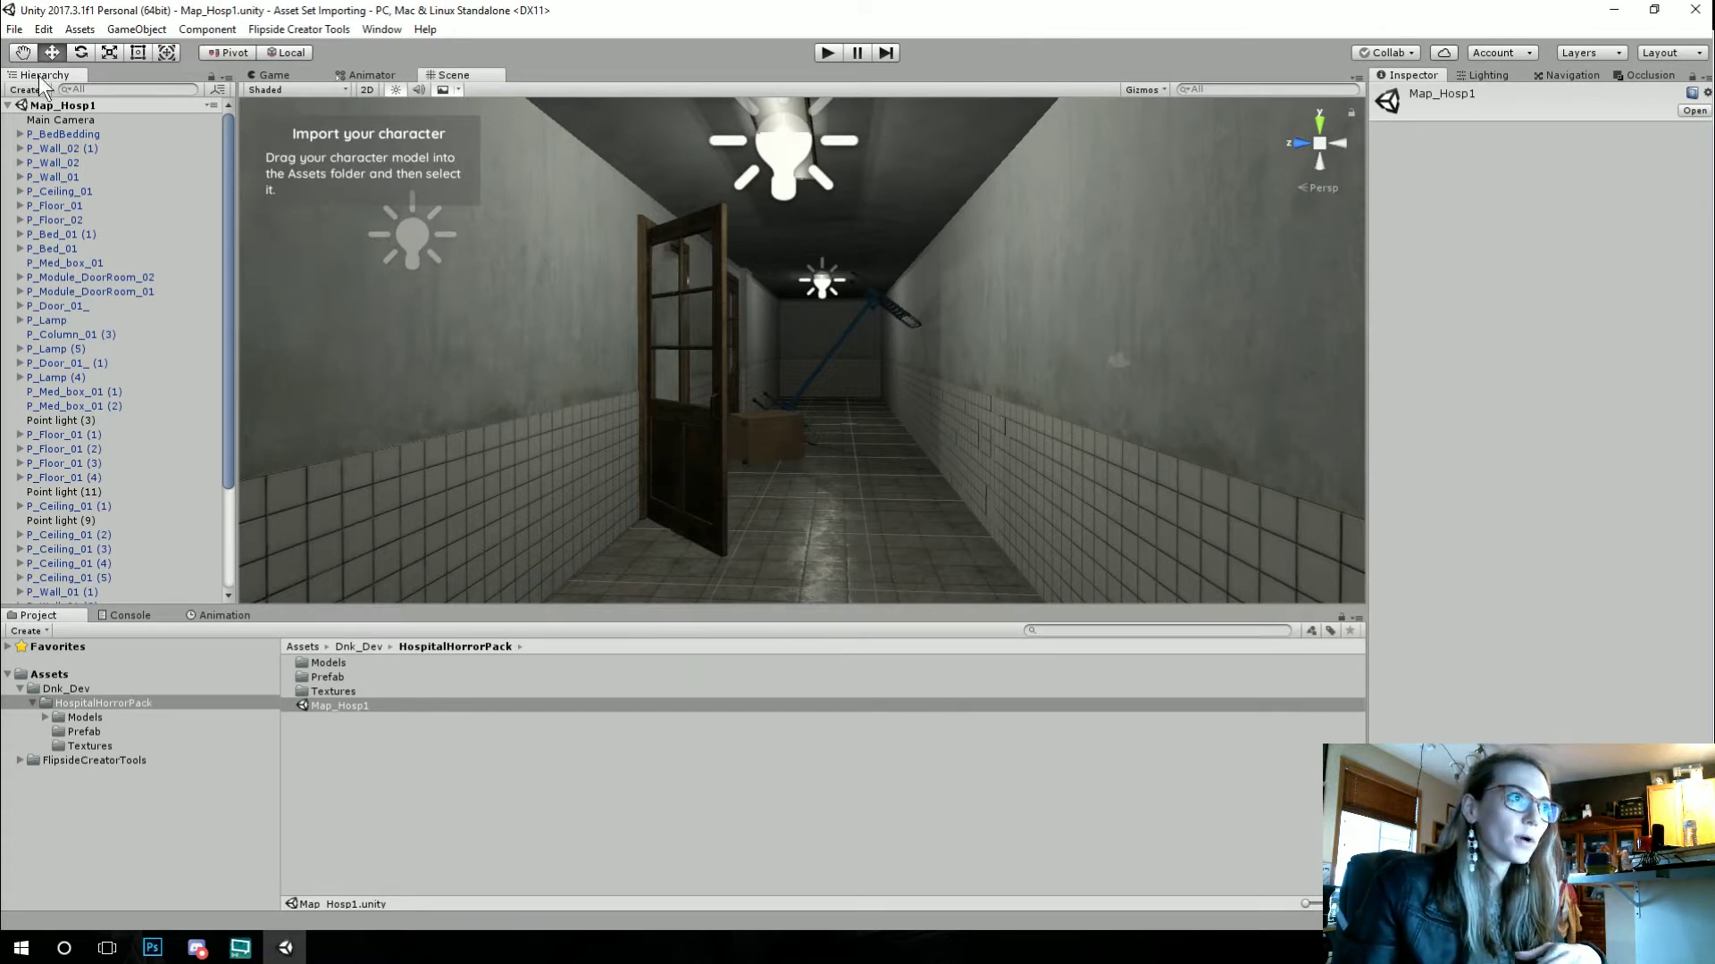
left_click(103, 88)
type("cam")
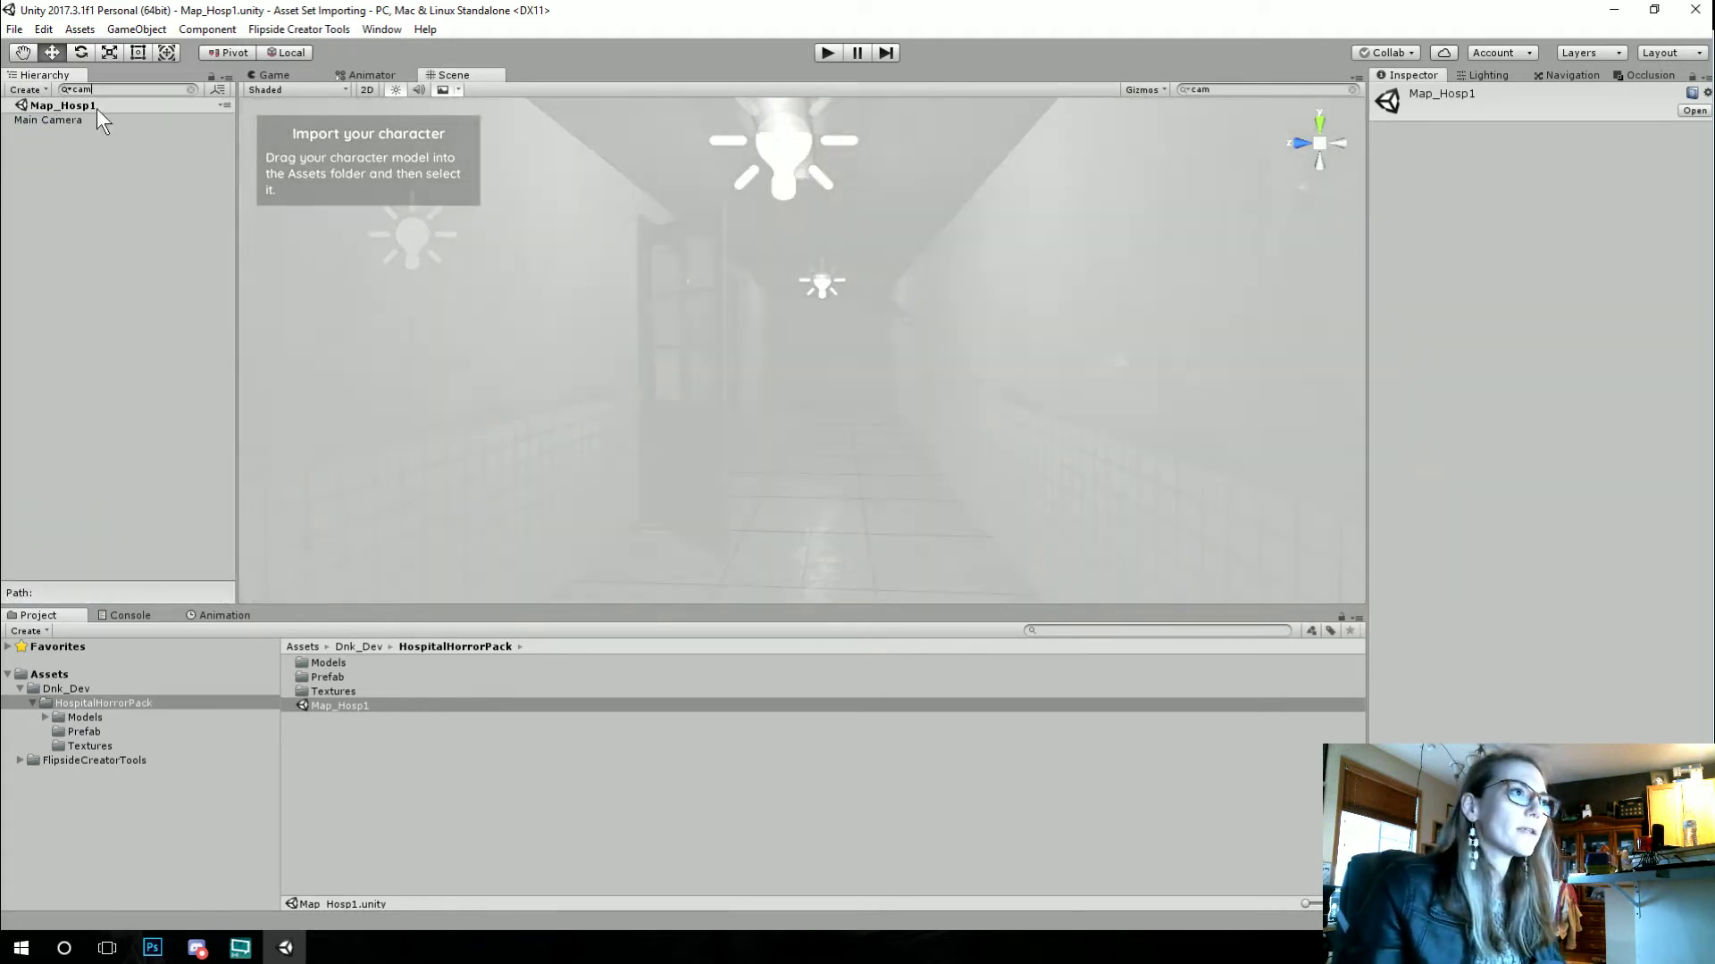
left_click(72, 122)
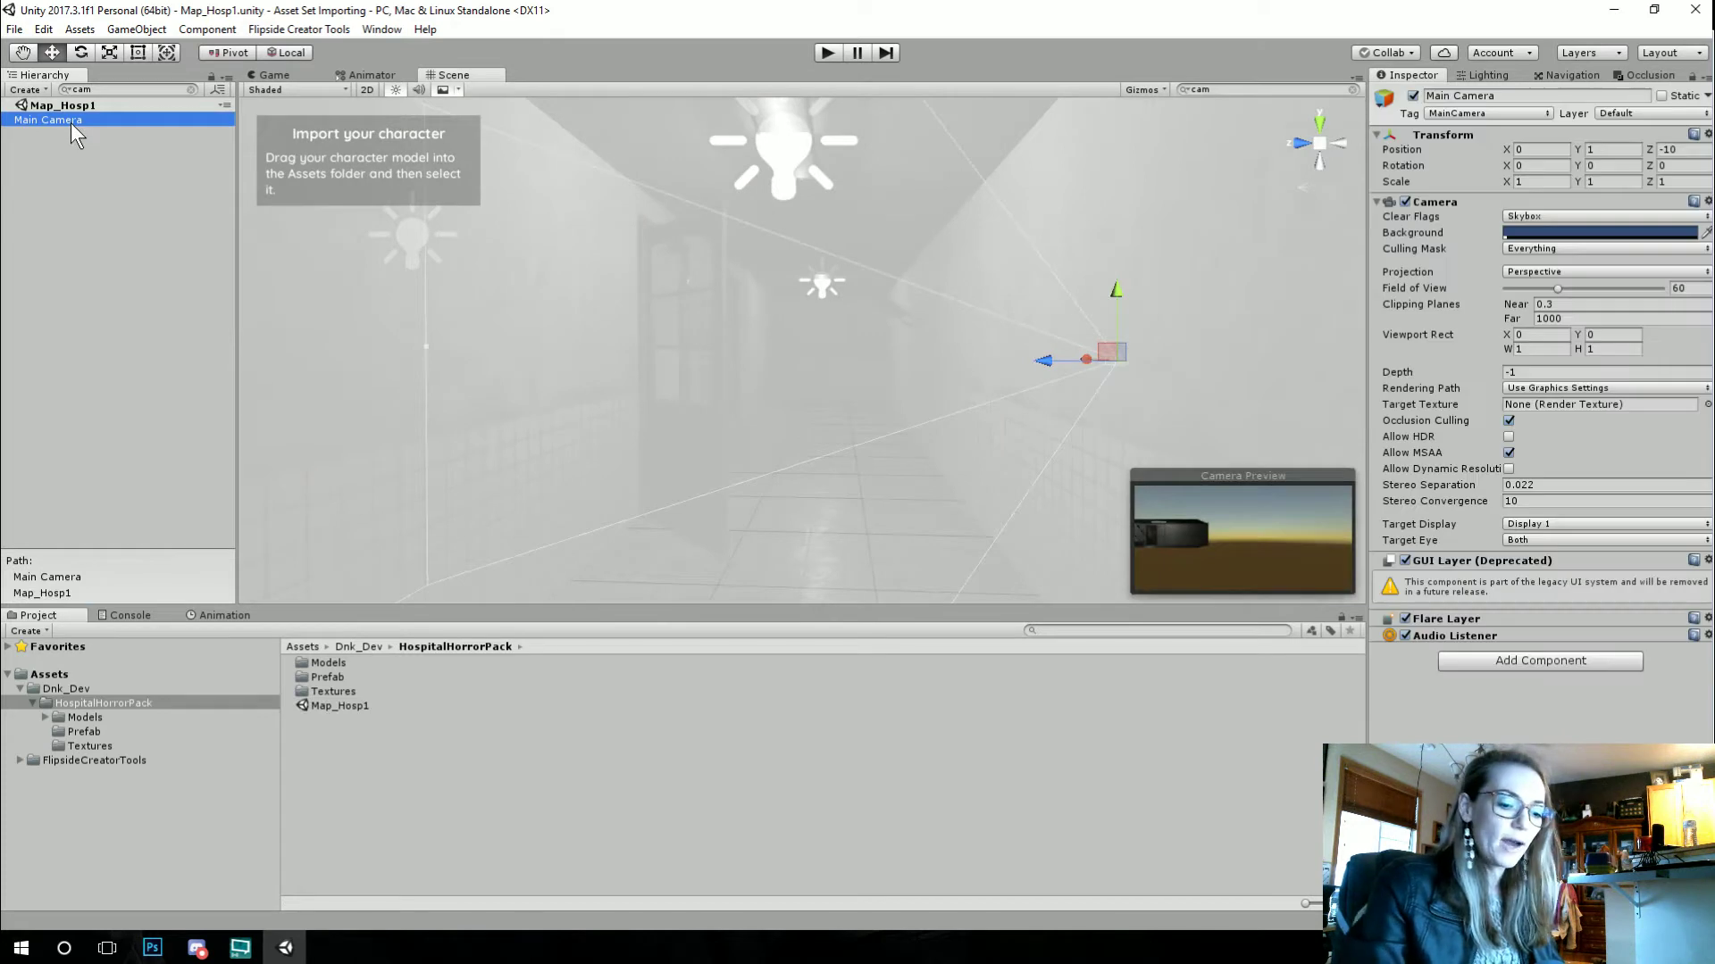
key("Delete")
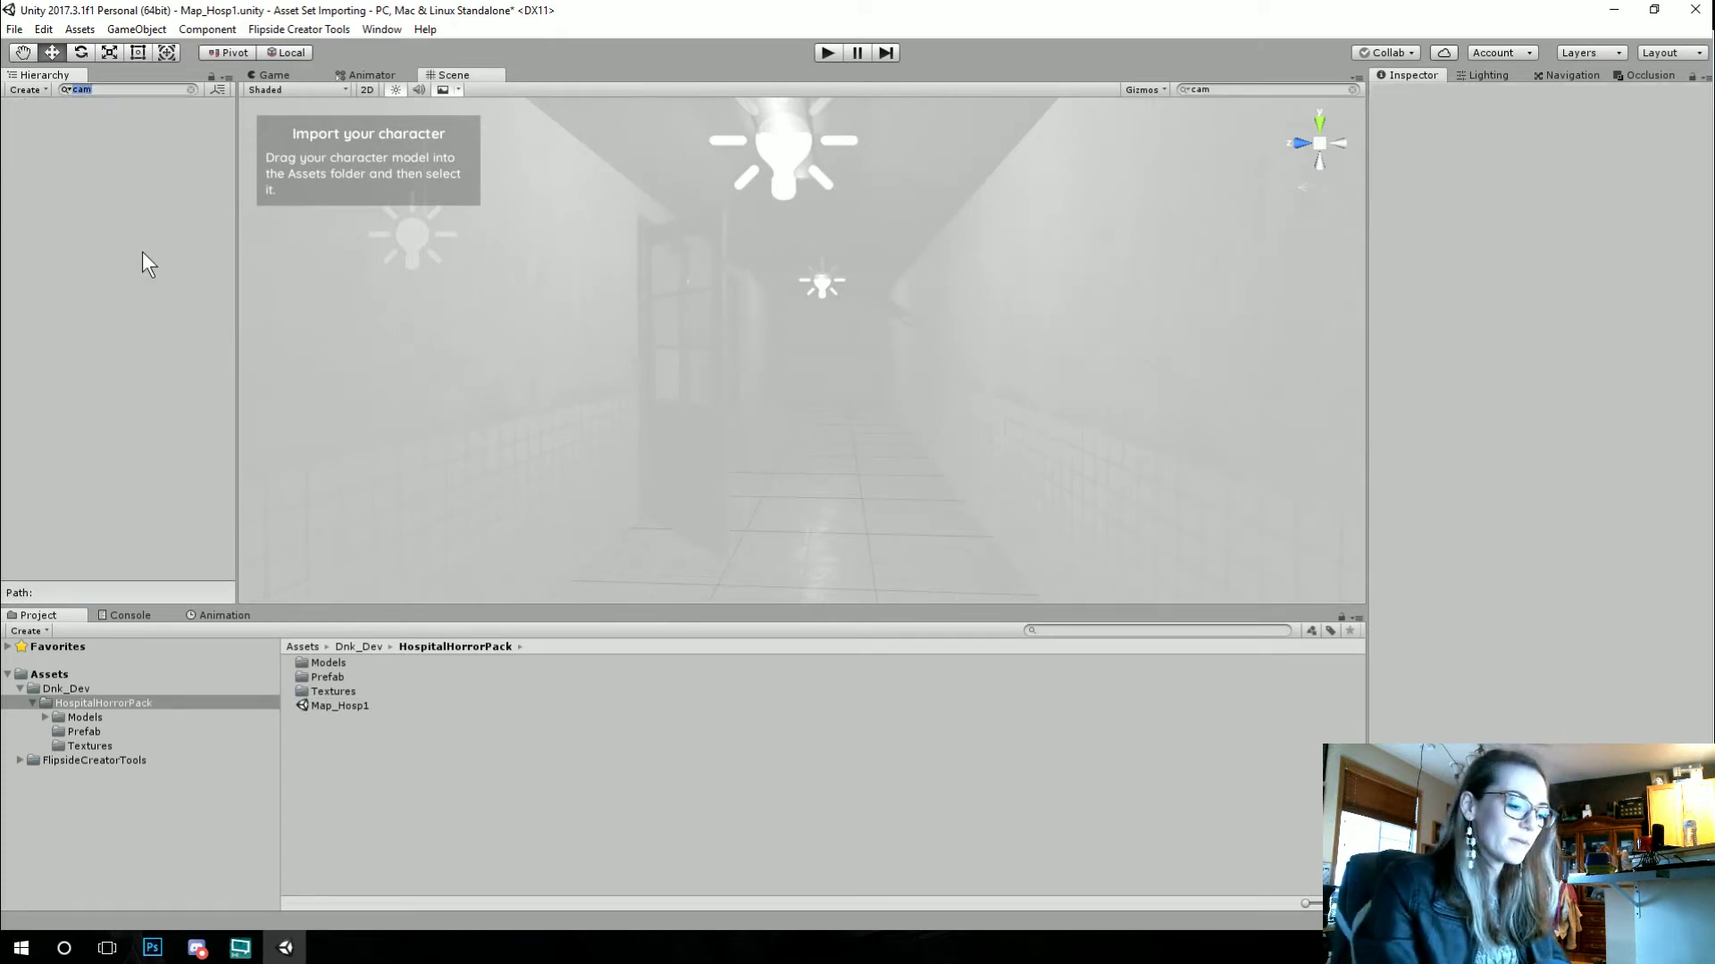
Step: Search the scene hierarchy for "fps" and "per" to check for player objects, clearing the search after each
type("fps")
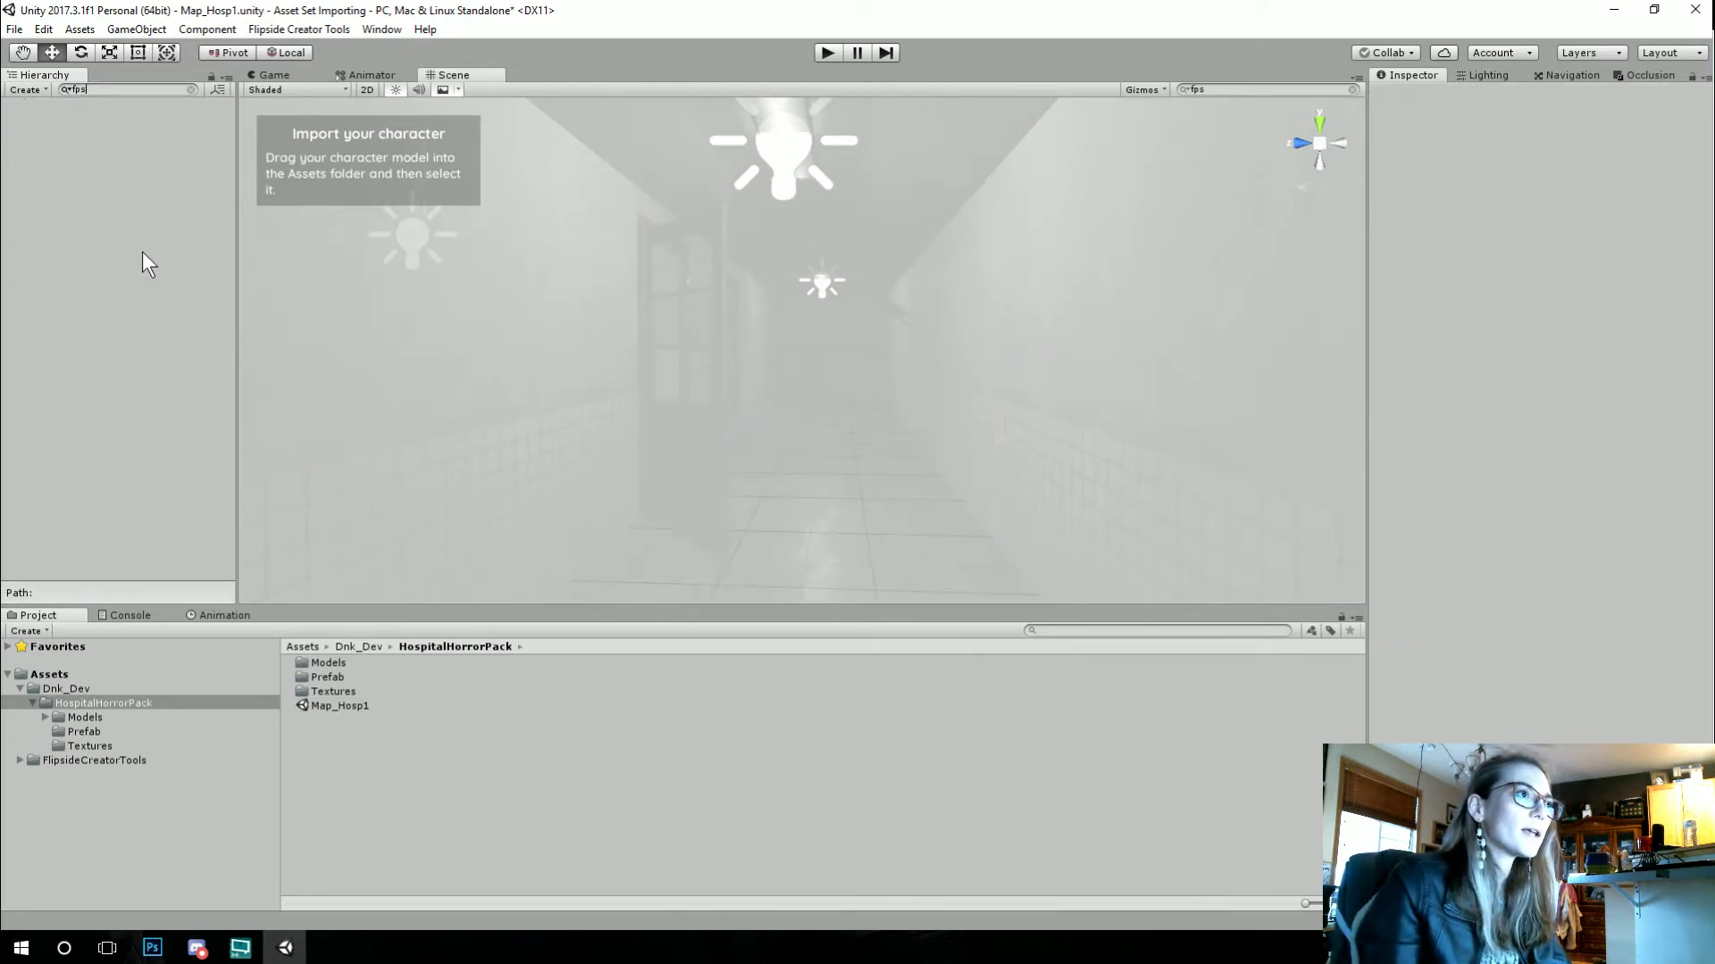
key("BackSpace")
key("BackSpace")
key("BackSpace")
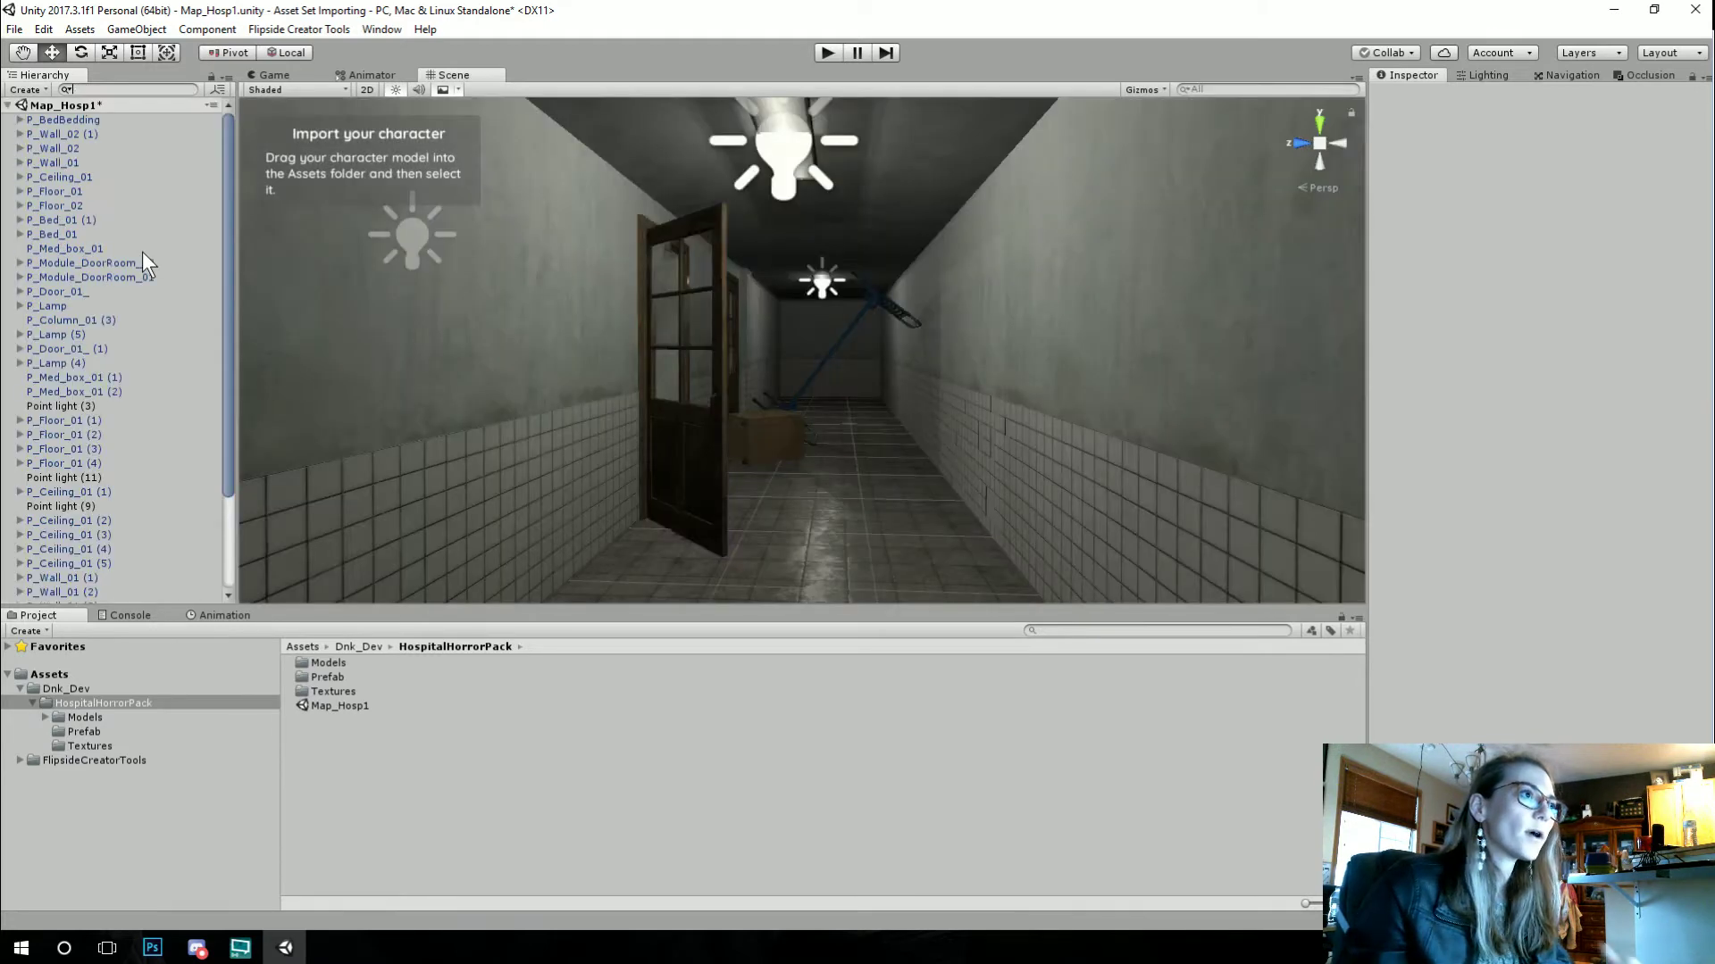
type("f")
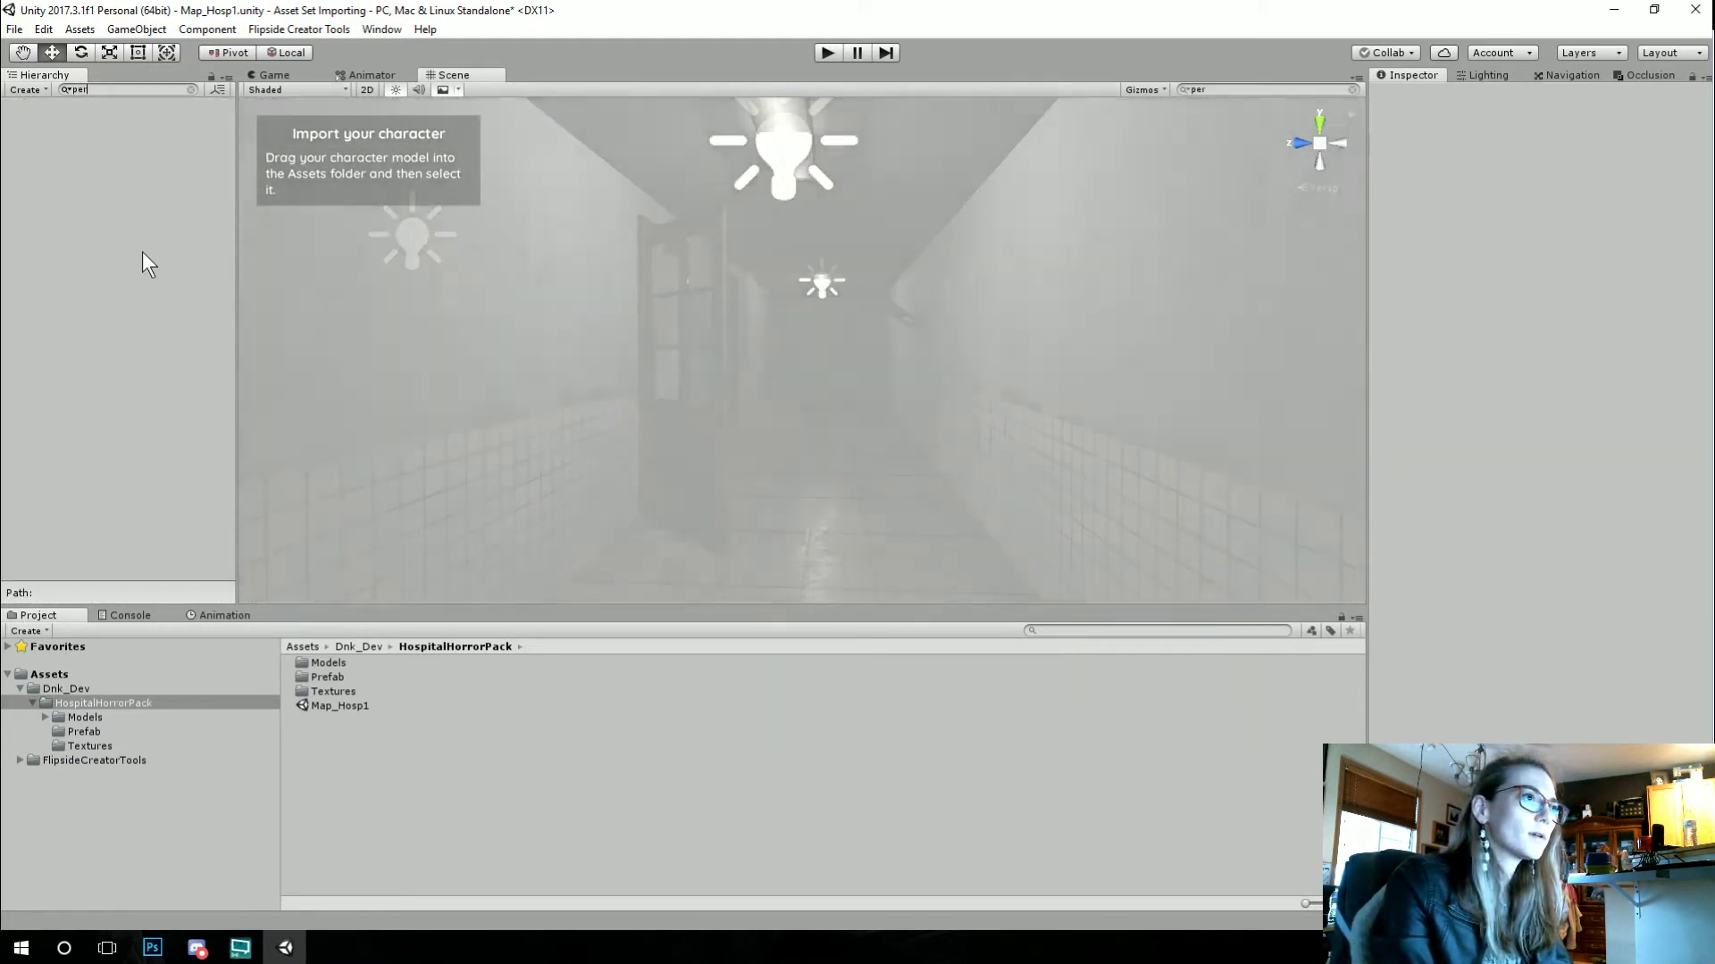
key("BackSpace")
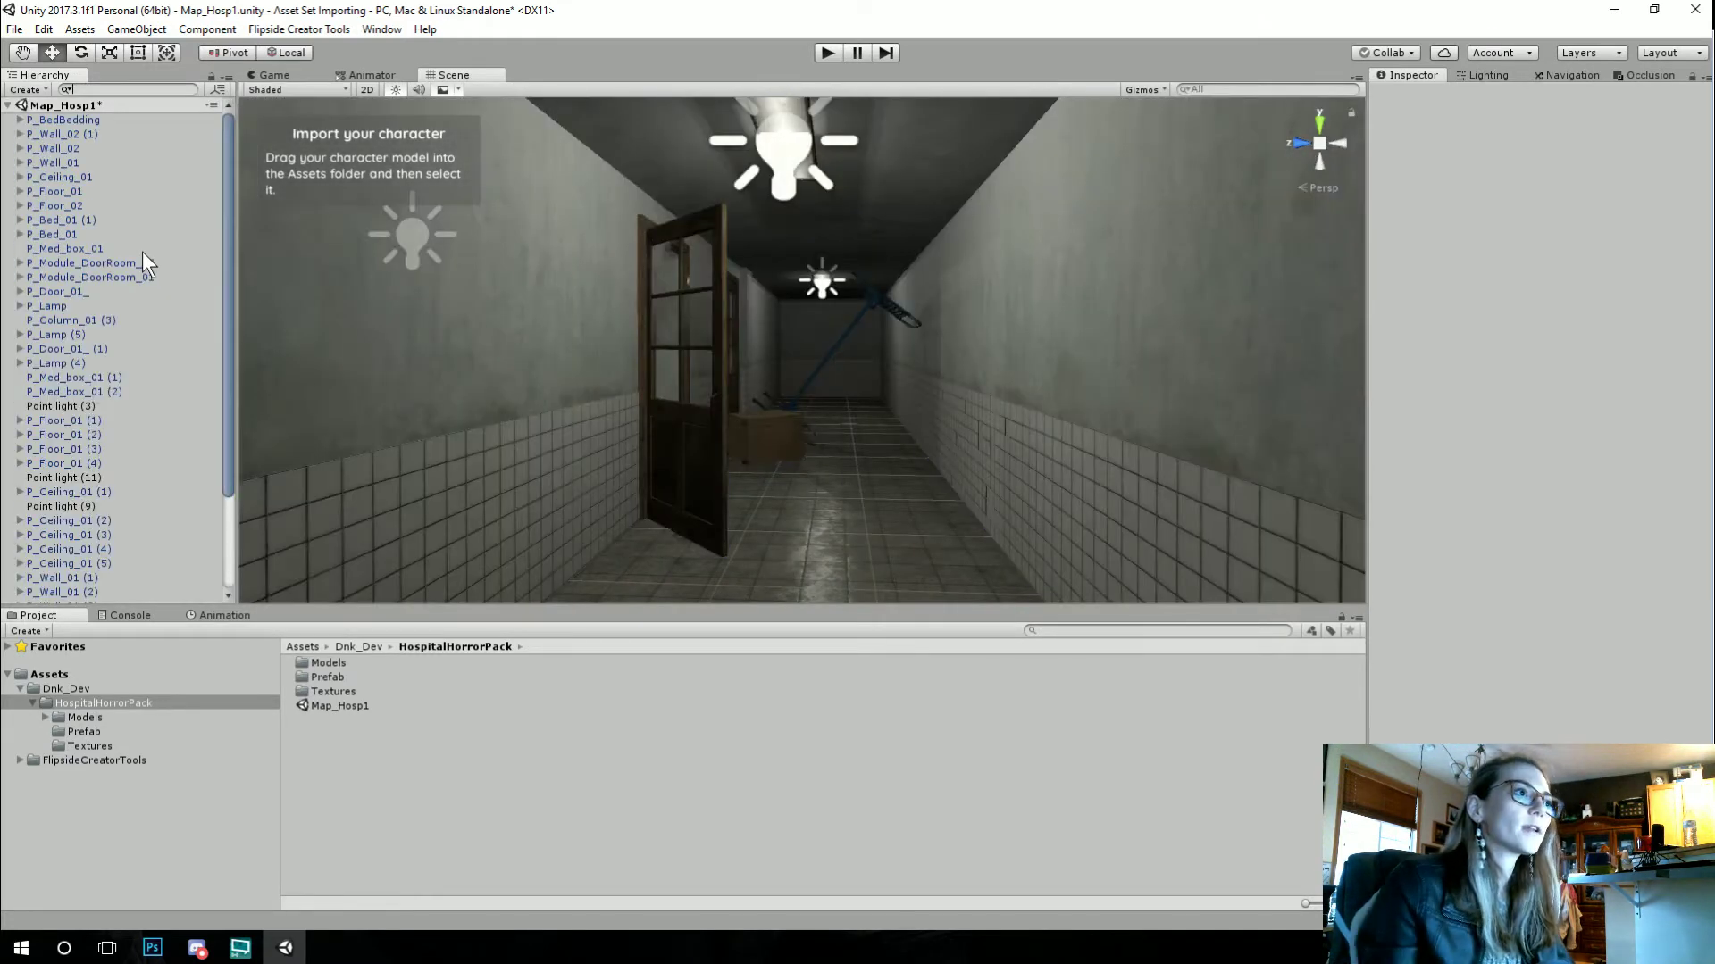
Step: Filter the scene hierarchy by "light" and examine the Light settings of the point lights
left_click_drag(227, 260, 208, 398)
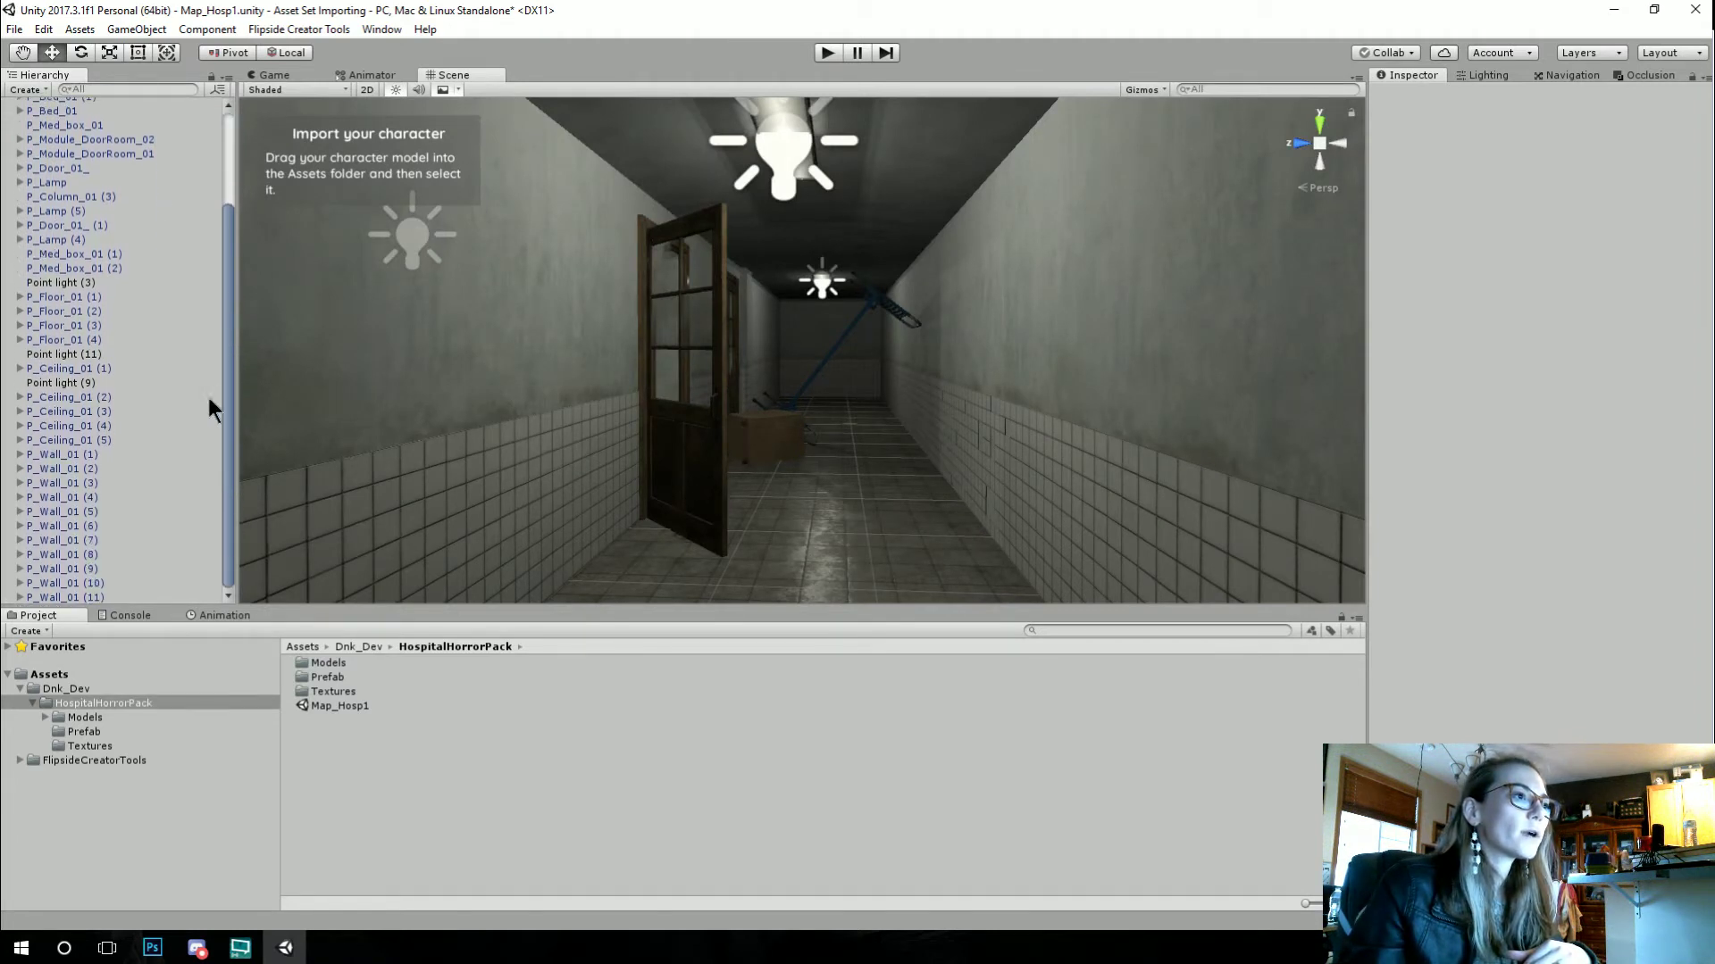
left_click(75, 384)
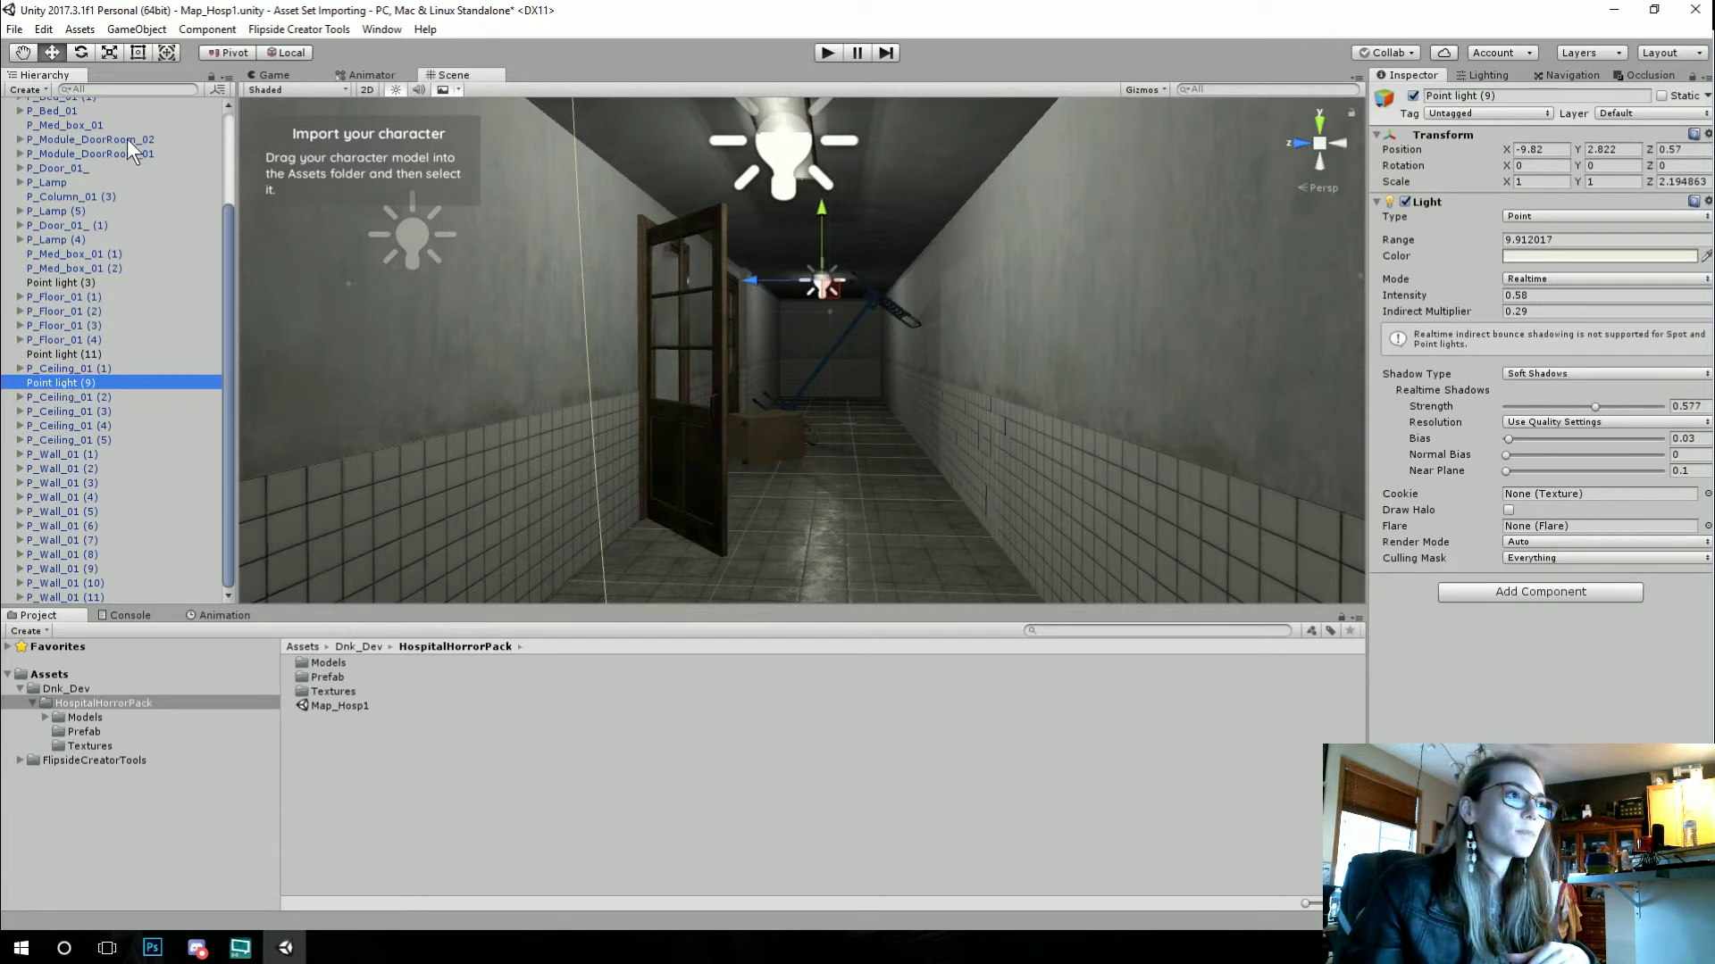
left_click(104, 89)
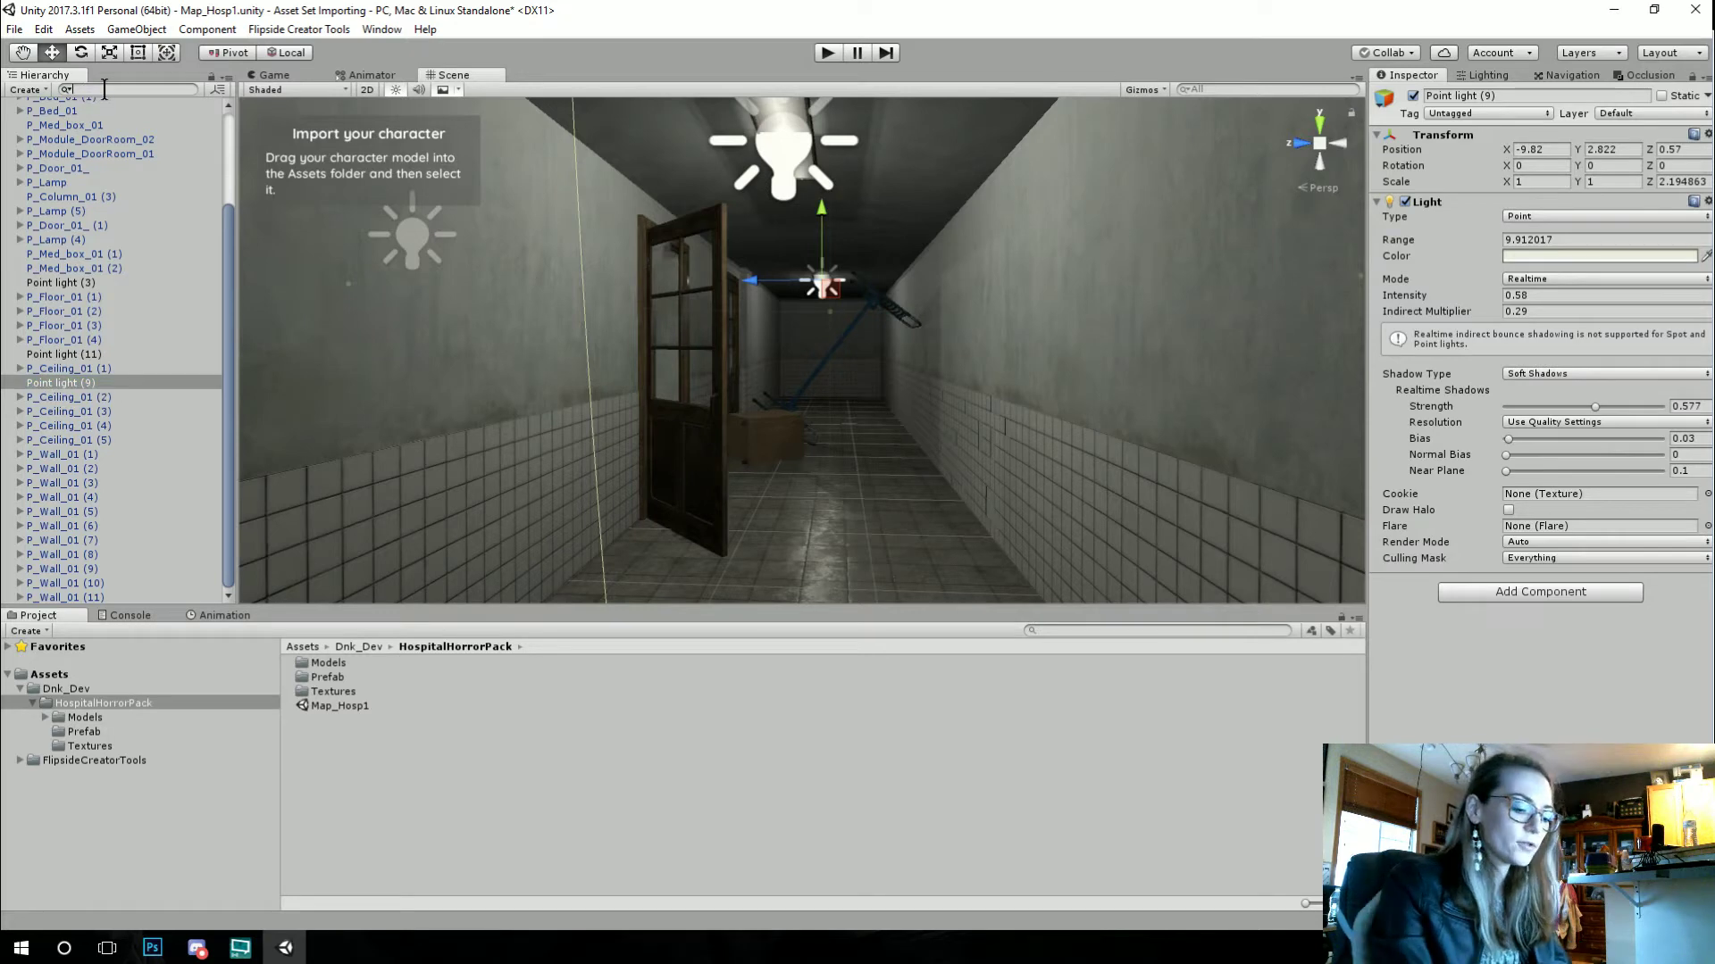
type("light")
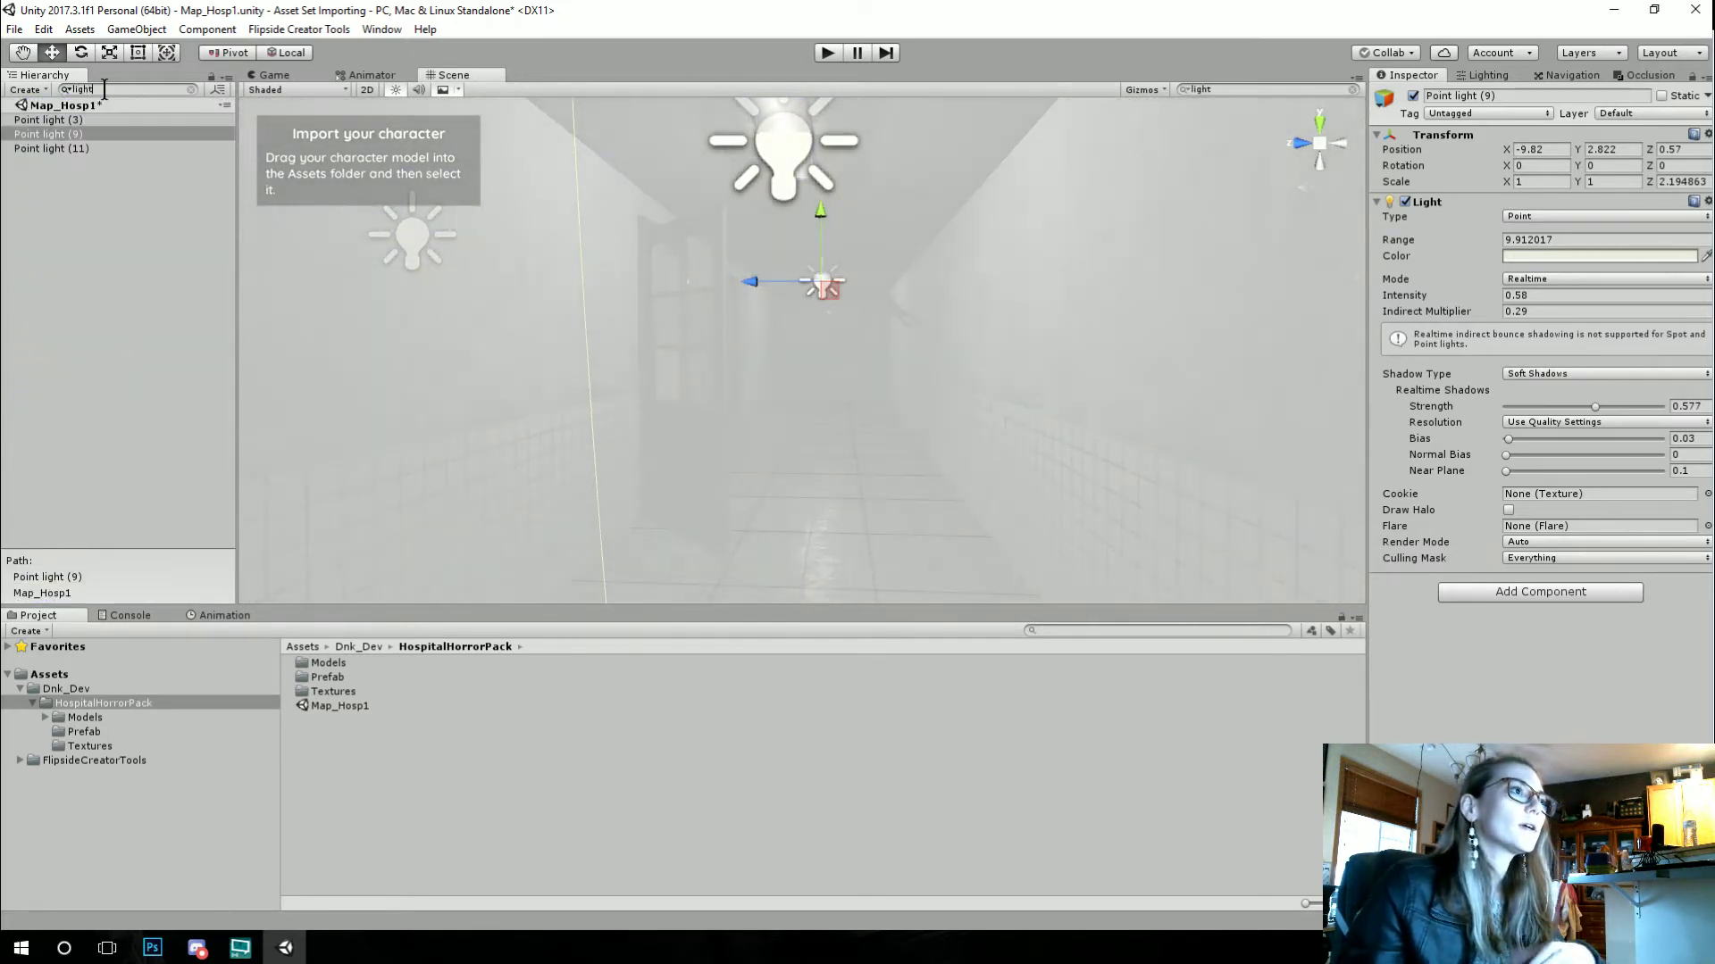
left_click(80, 119)
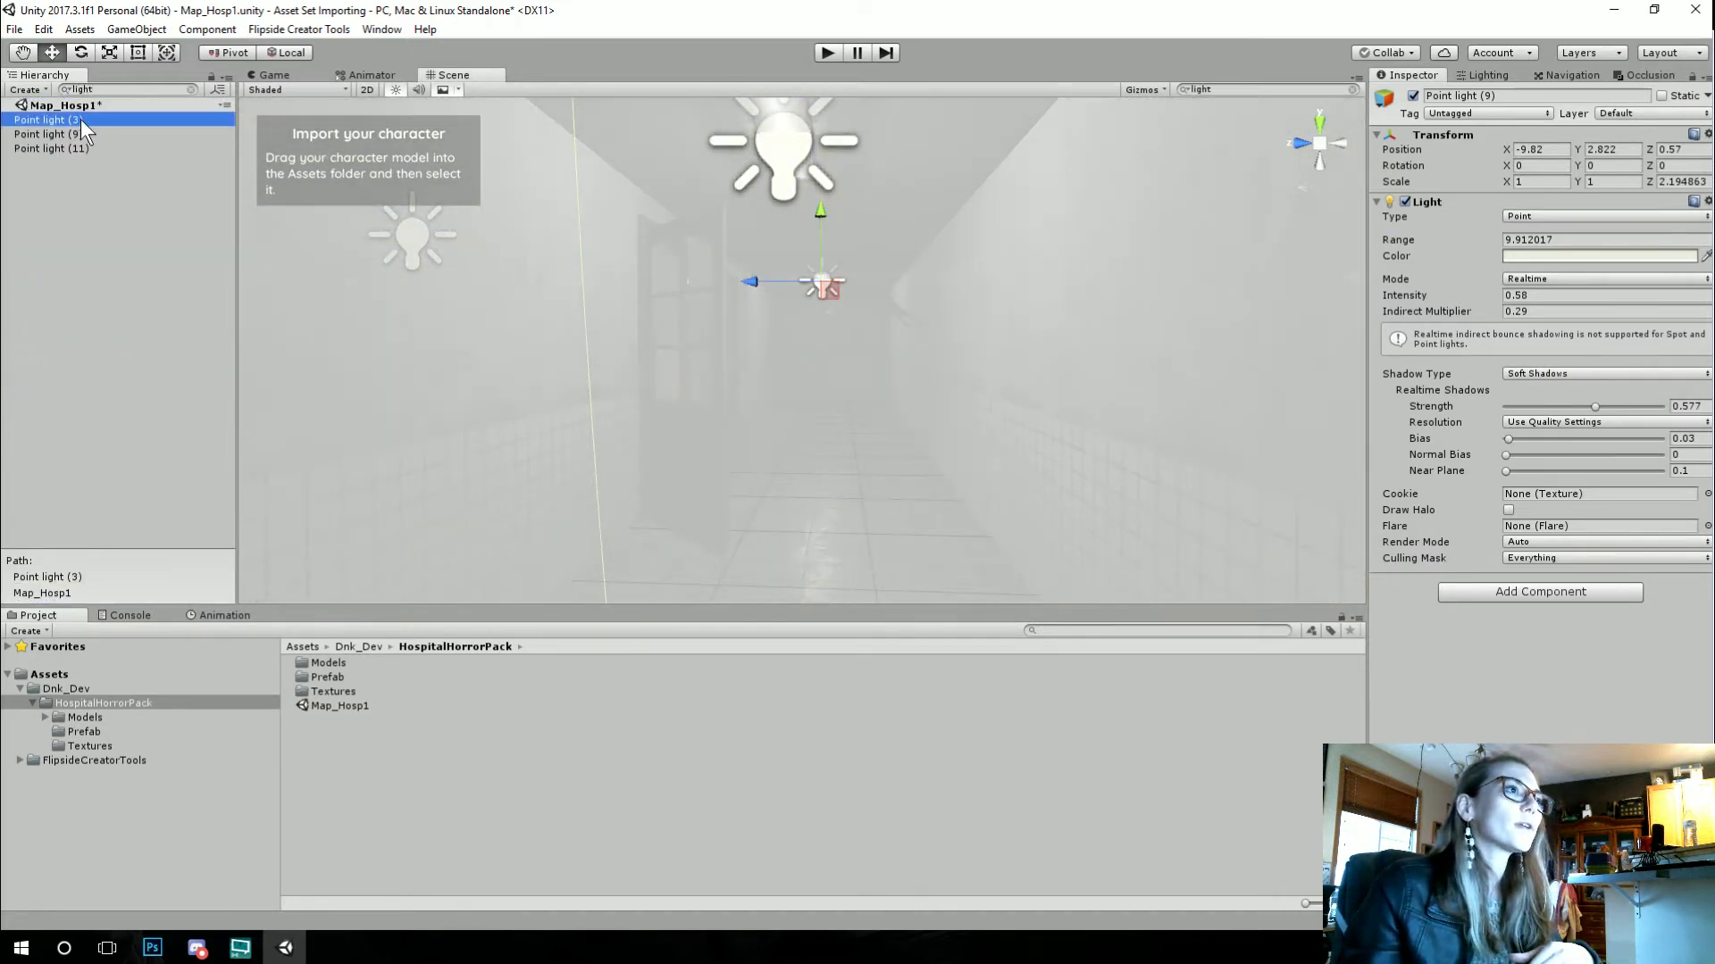
left_click(66, 146)
left_click(66, 130)
key("Up")
Step: Set the Indirect Multiplier to 0 on Point light (11), Point light (3) and Point light (9)
left_click(65, 144)
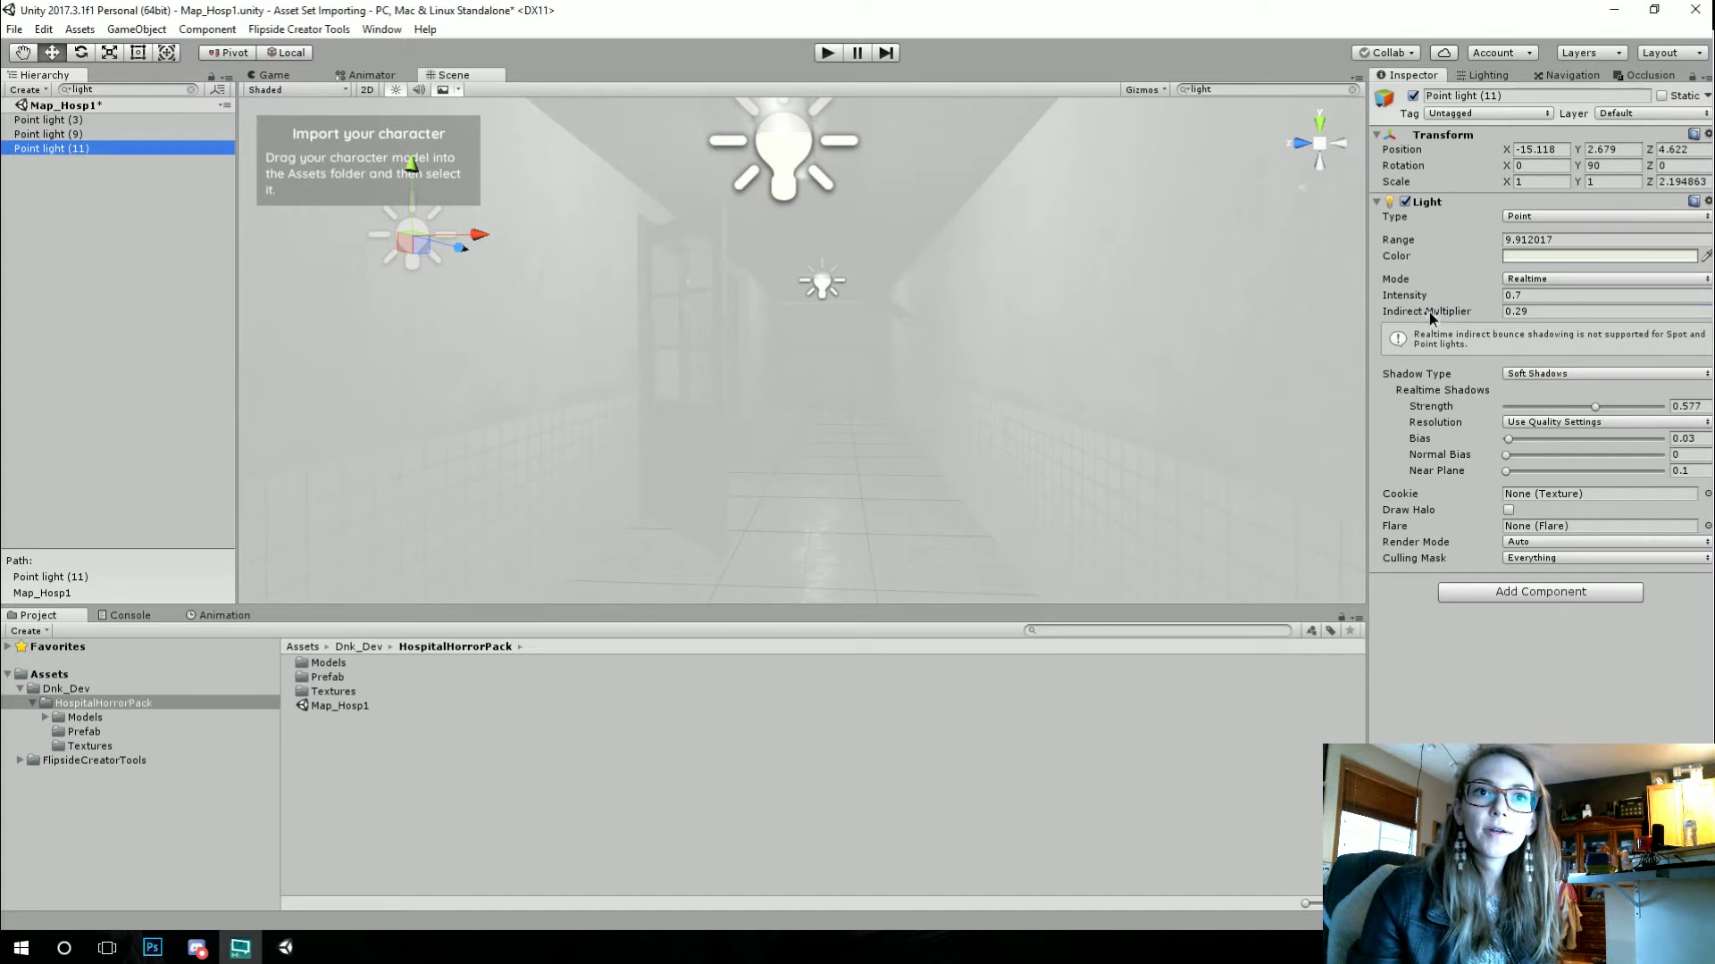
left_click_drag(1428, 312, 1384, 313)
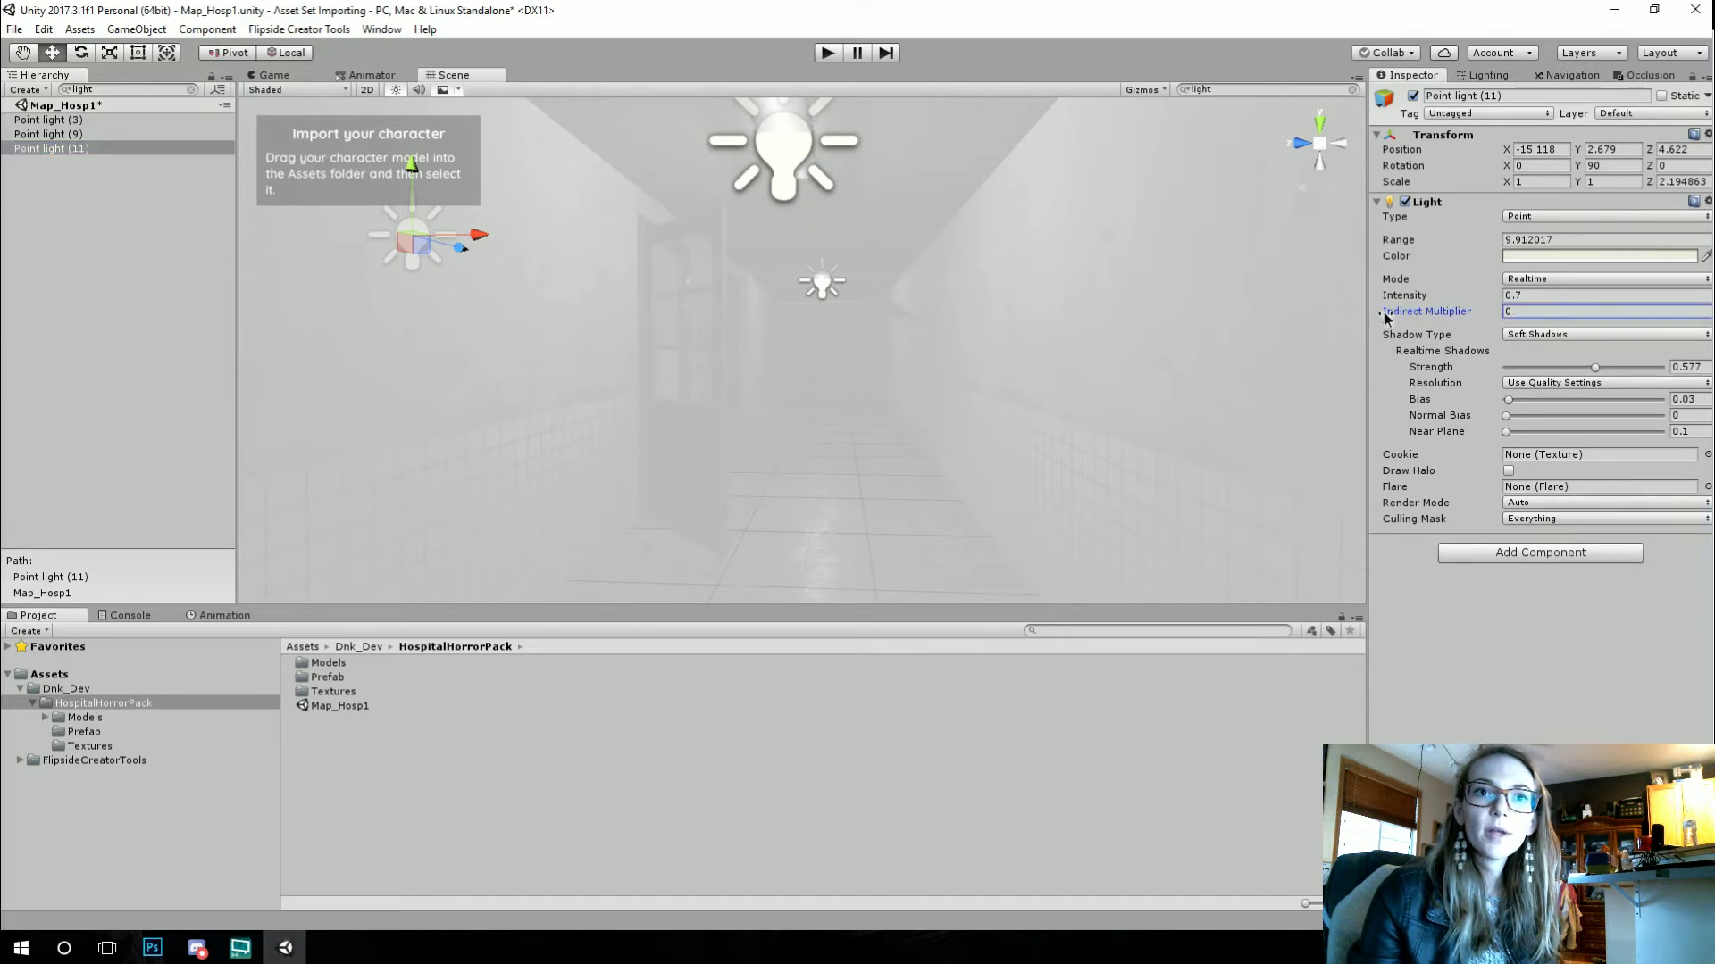
left_click(78, 121)
left_click(73, 136, "shift")
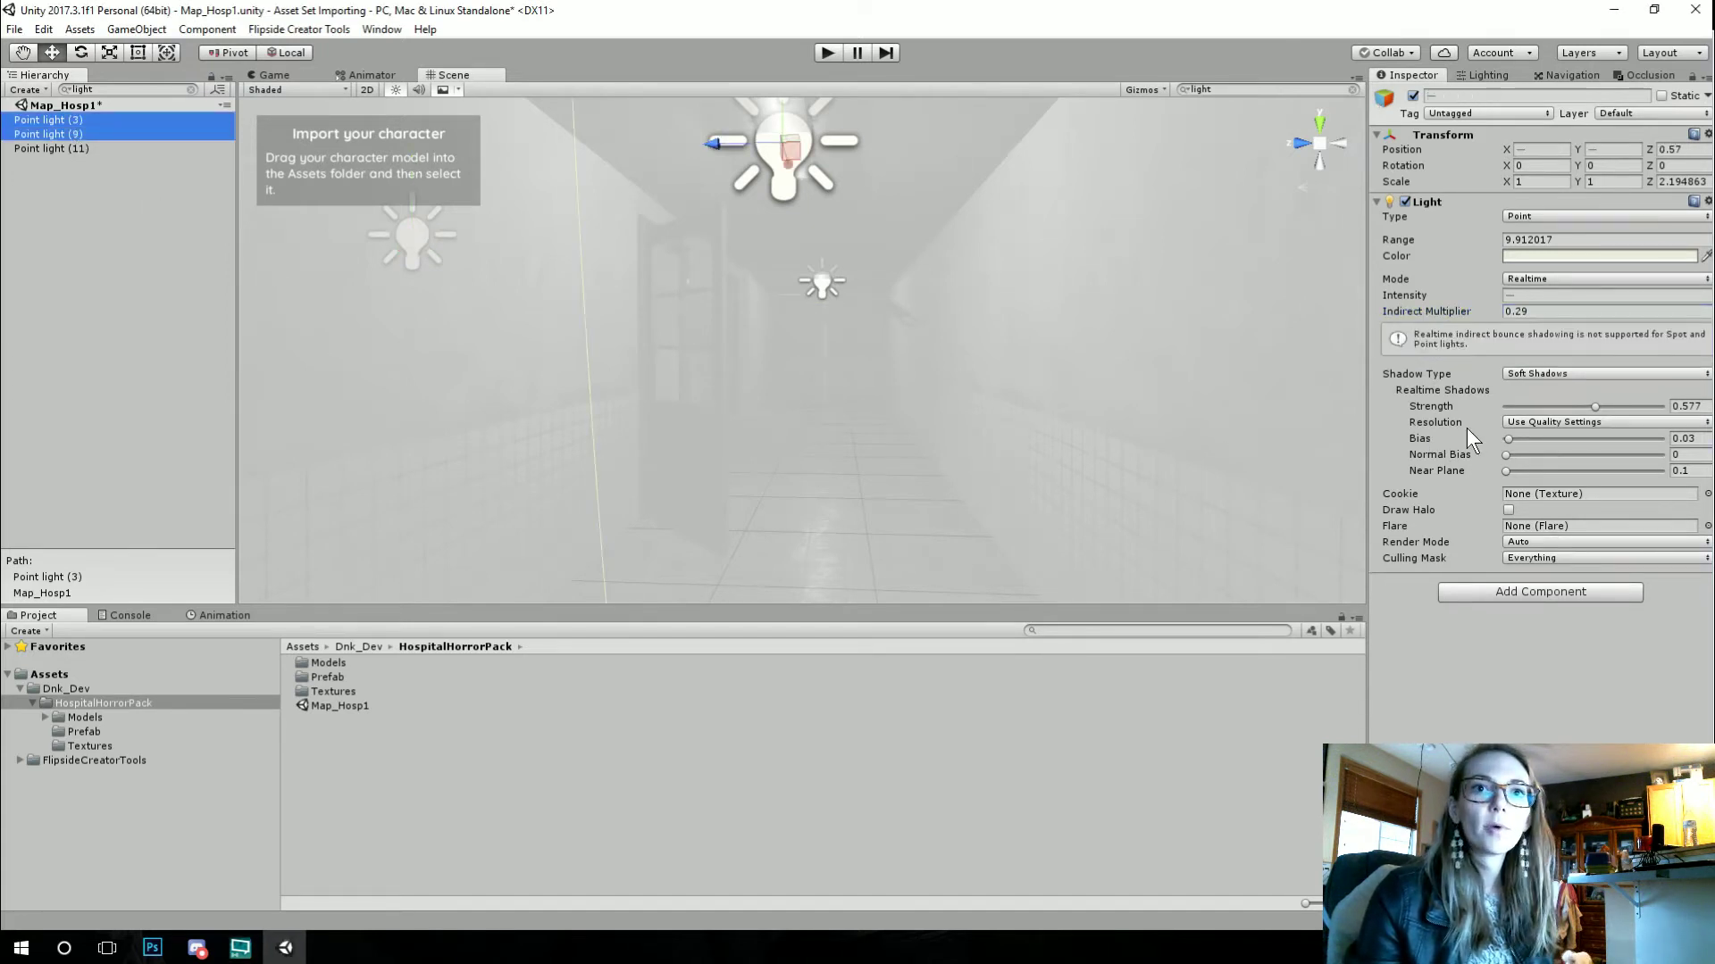
left_click_drag(1426, 314, 1348, 313)
left_click(40, 136)
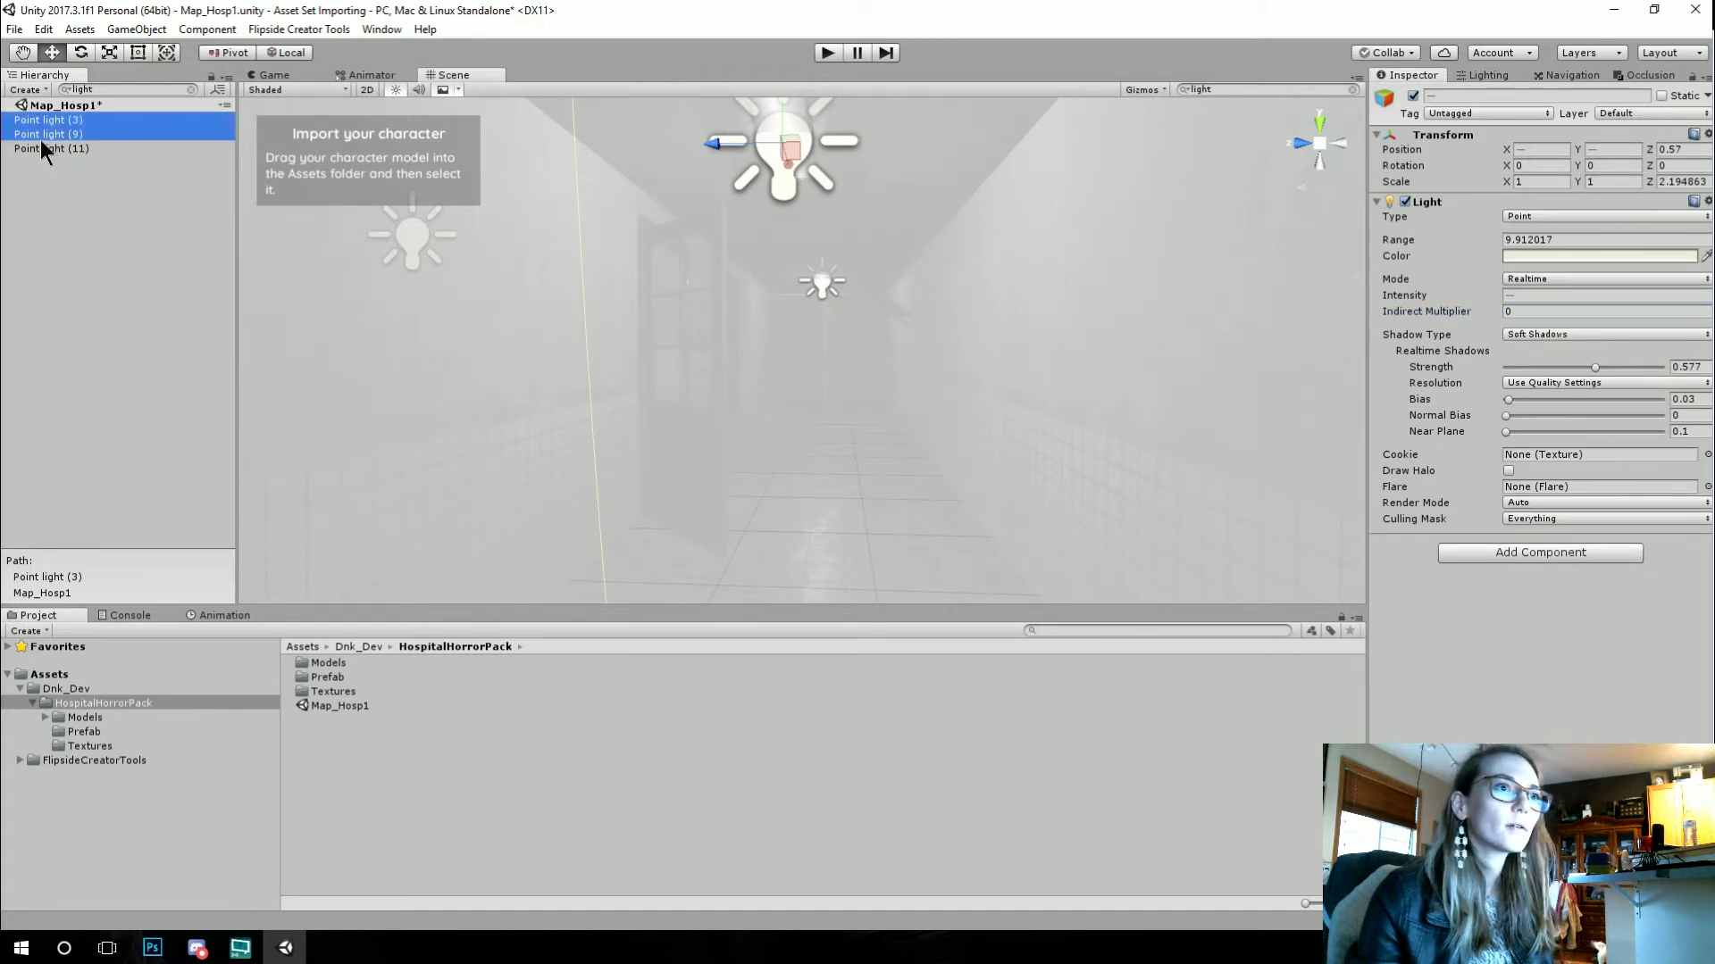
left_click(57, 120)
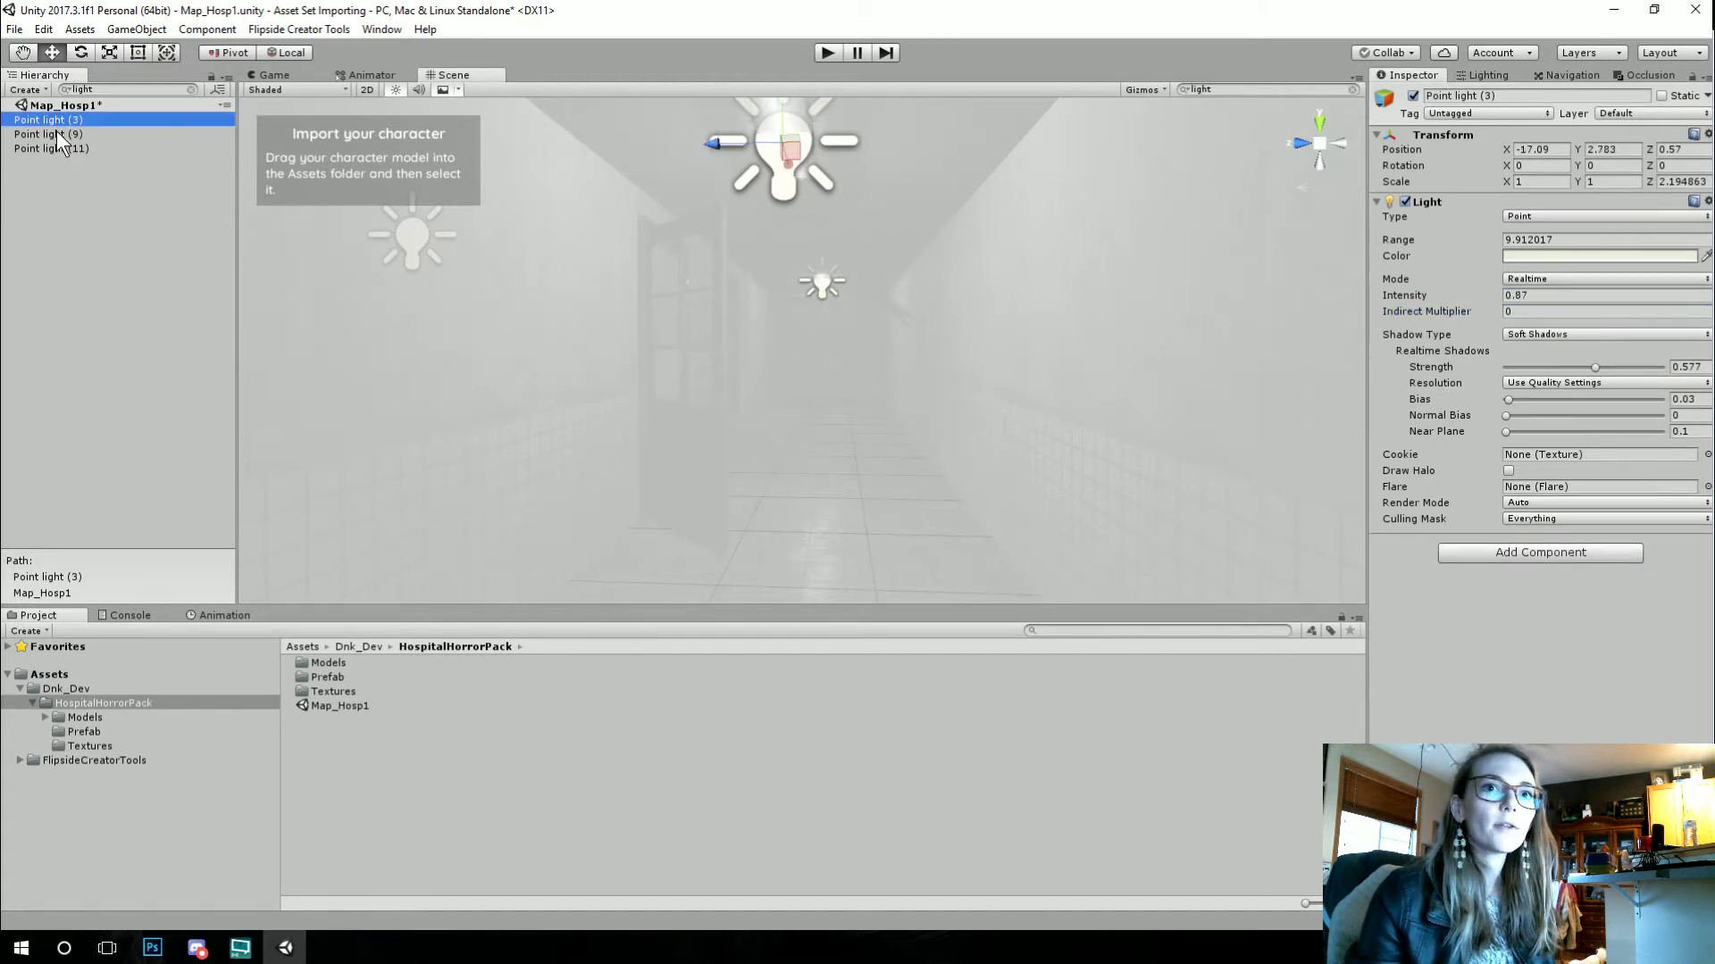
Step: Check the Light settings of Point light (11), Point light (9) and Point light (3), then clear the selection
left_click(55, 146)
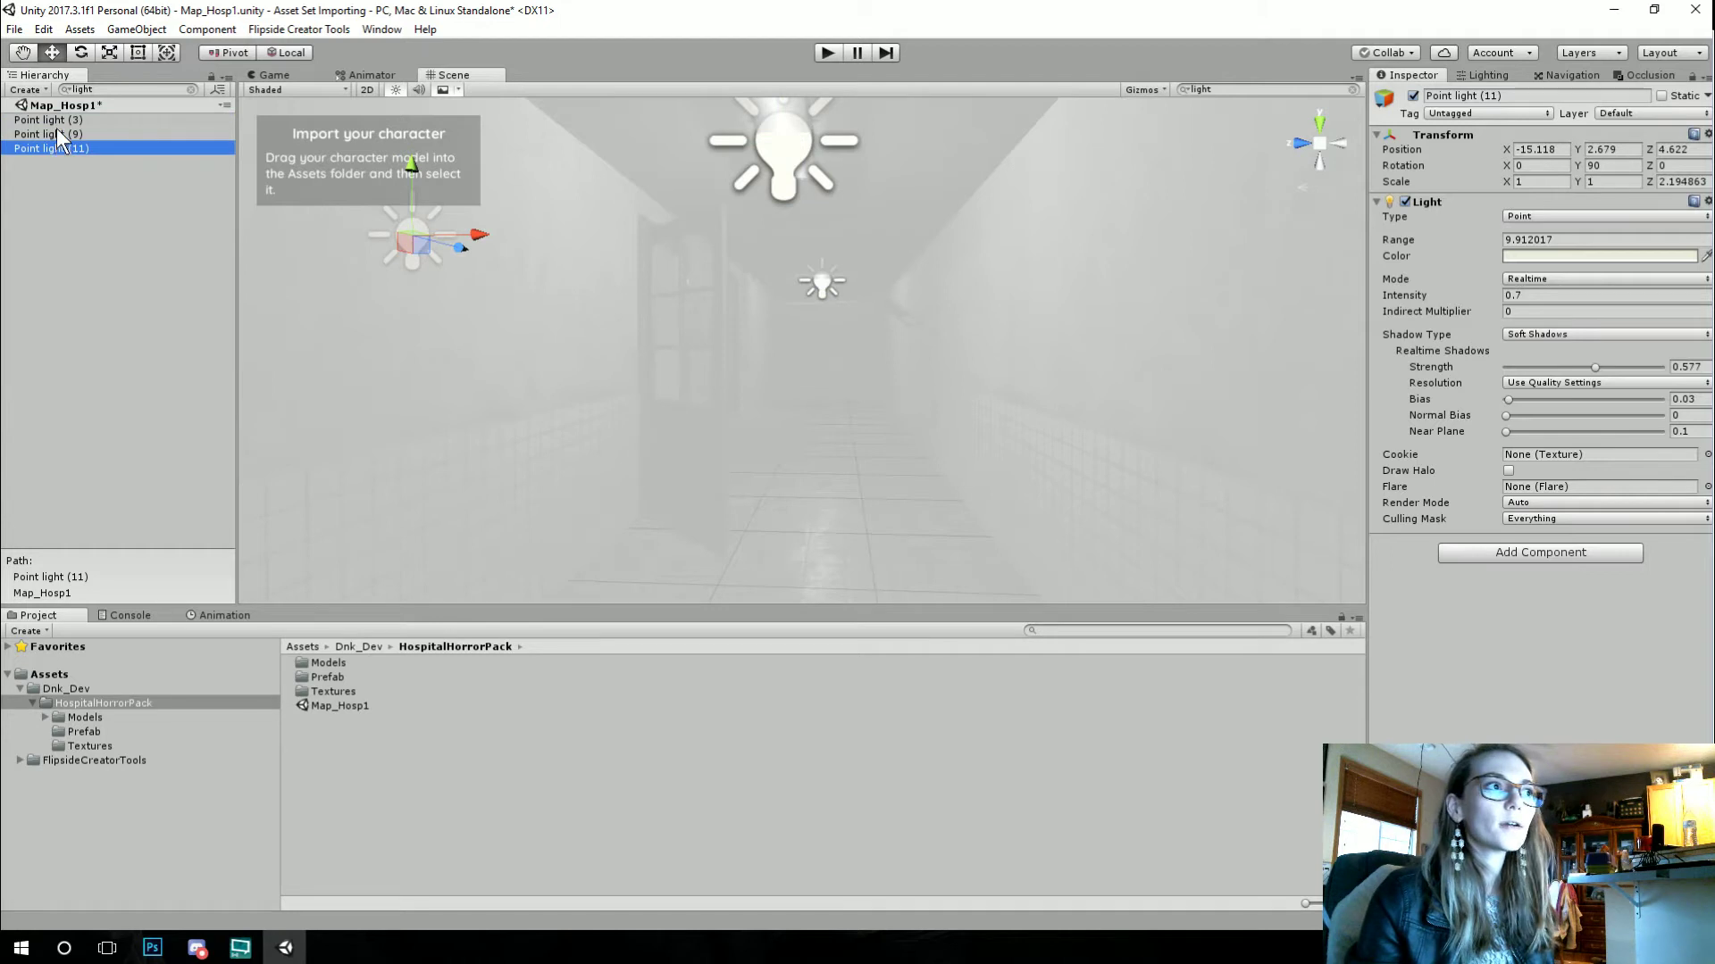
left_click(58, 132)
left_click(62, 119)
left_click(62, 134)
left_click(61, 147)
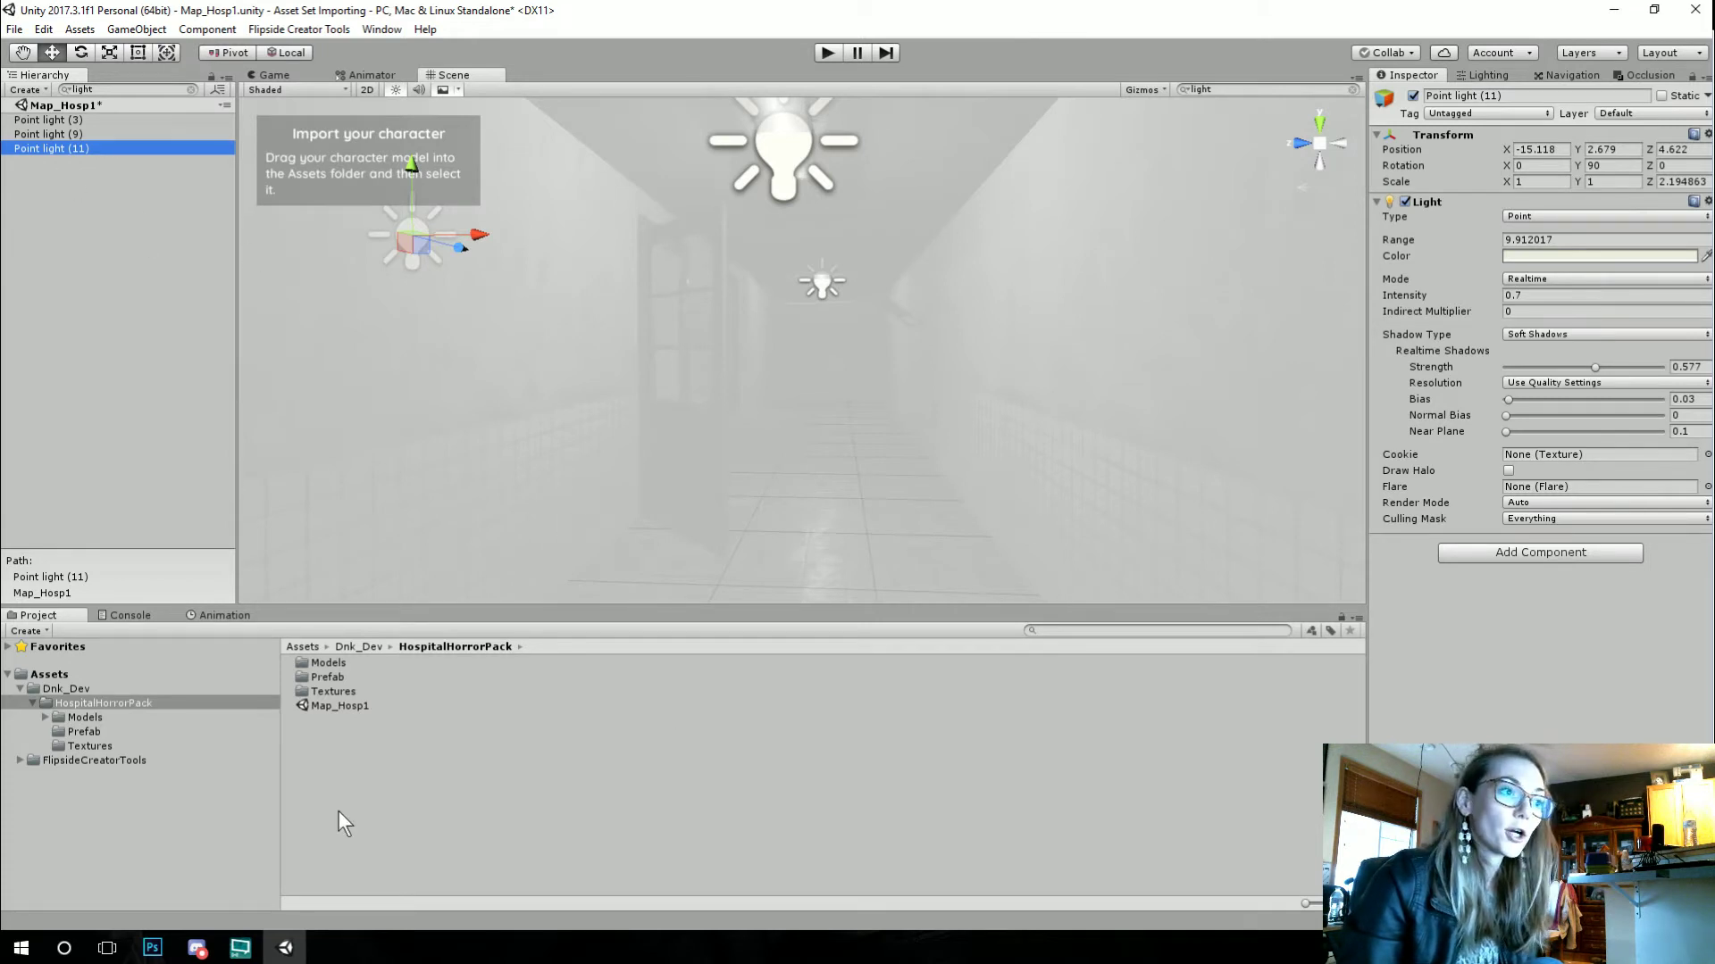
left_click(341, 787)
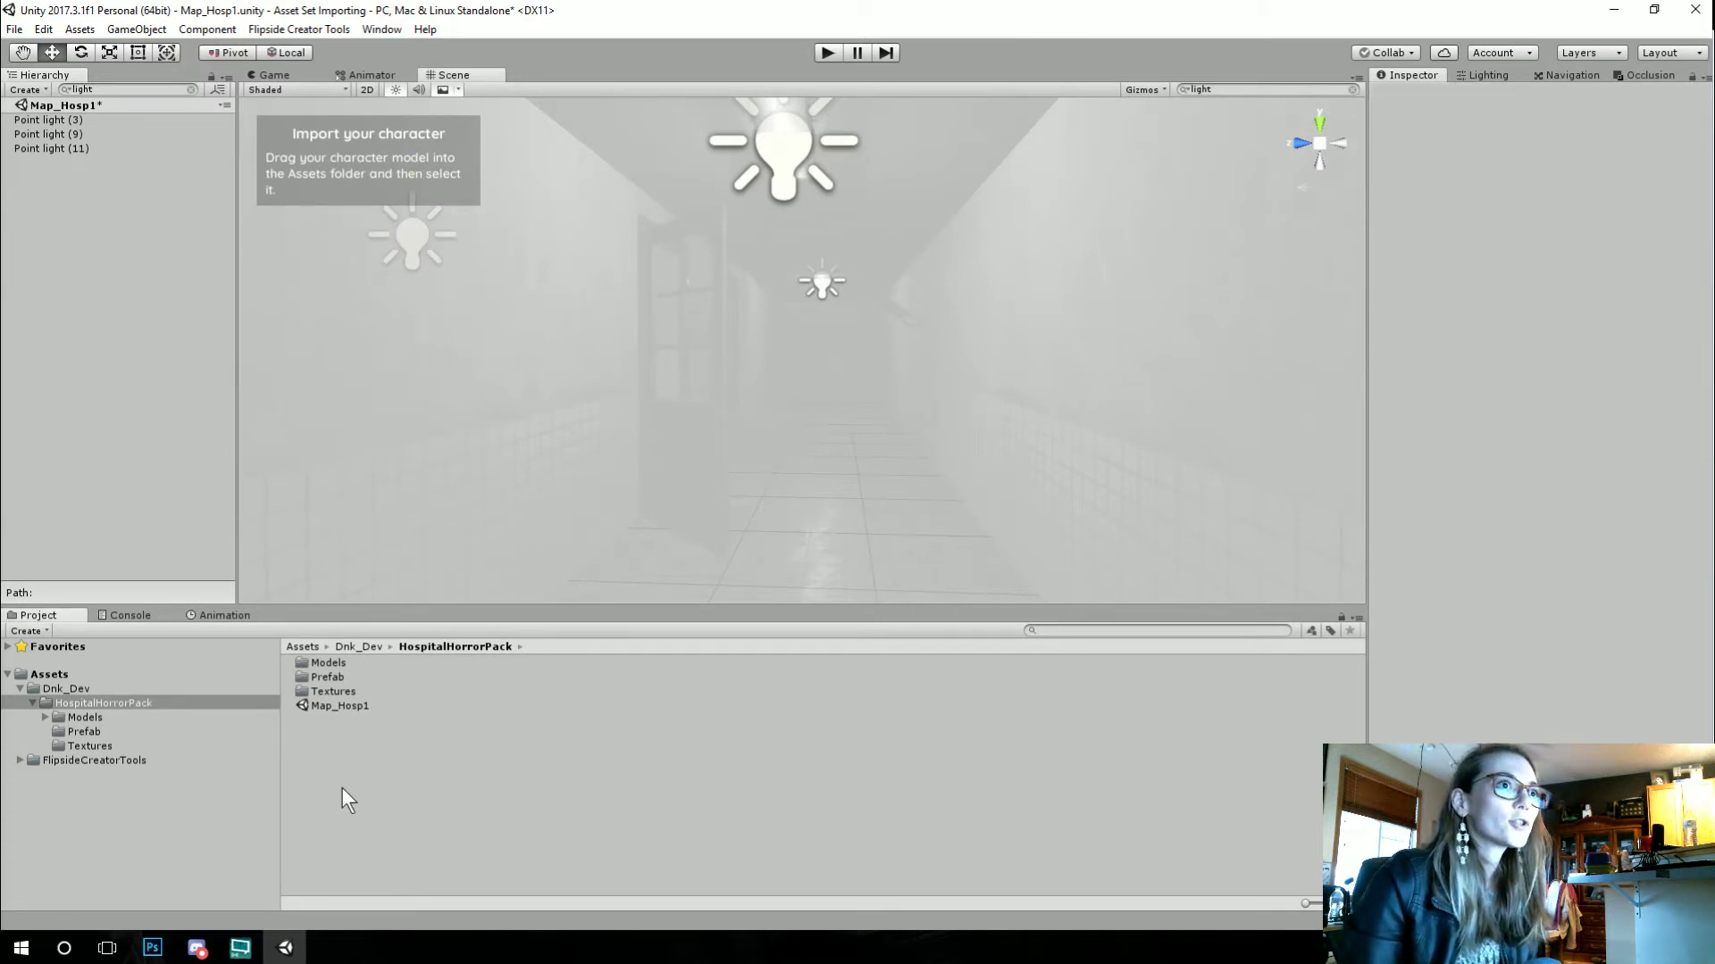
Step: Create a folder named anim directly under Assets
left_click(37, 675)
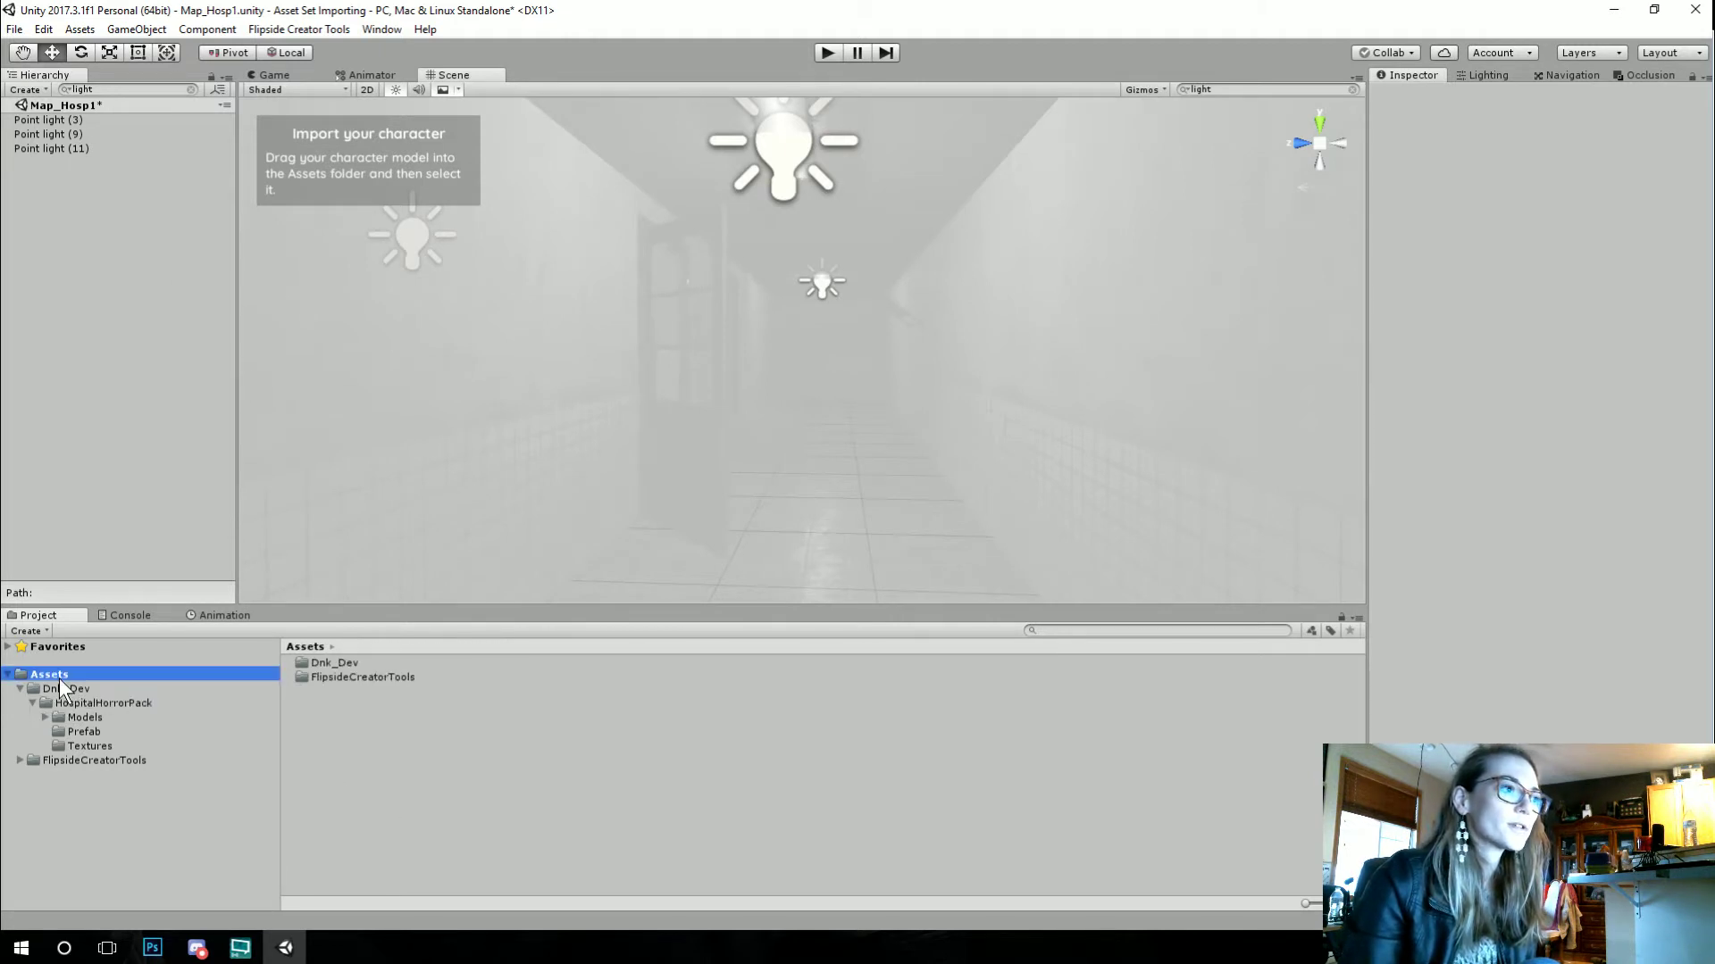
right_click(336, 737)
mouse_move(525, 383)
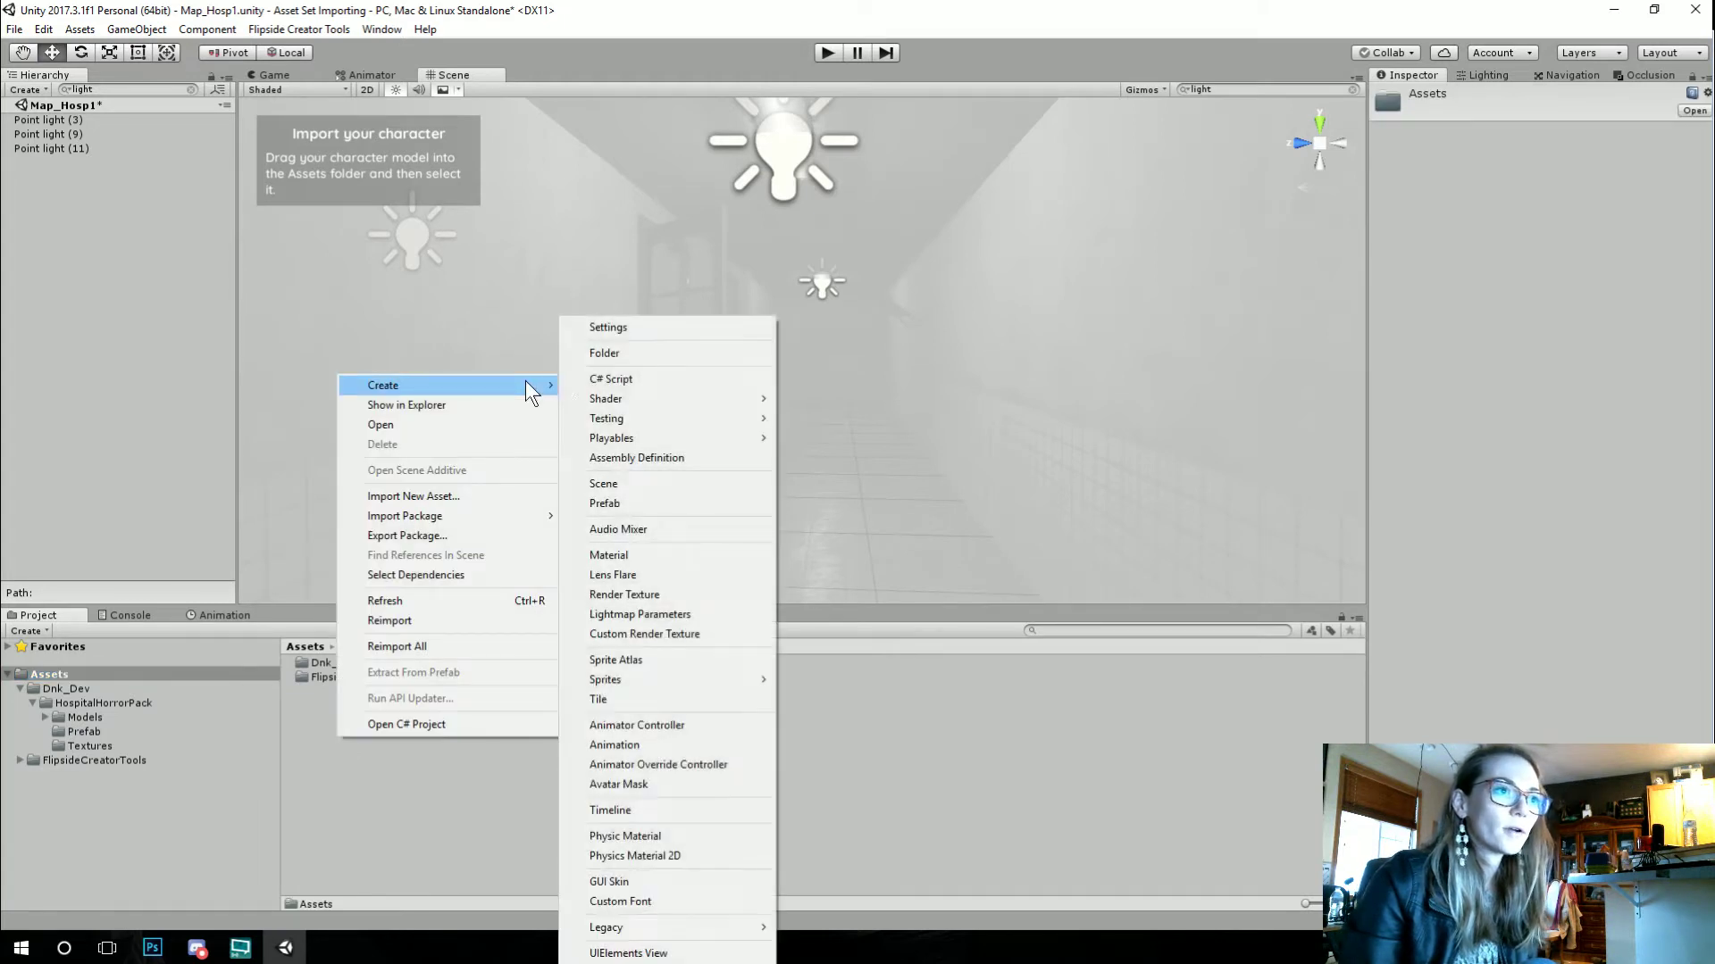
left_click(600, 353)
type("anim")
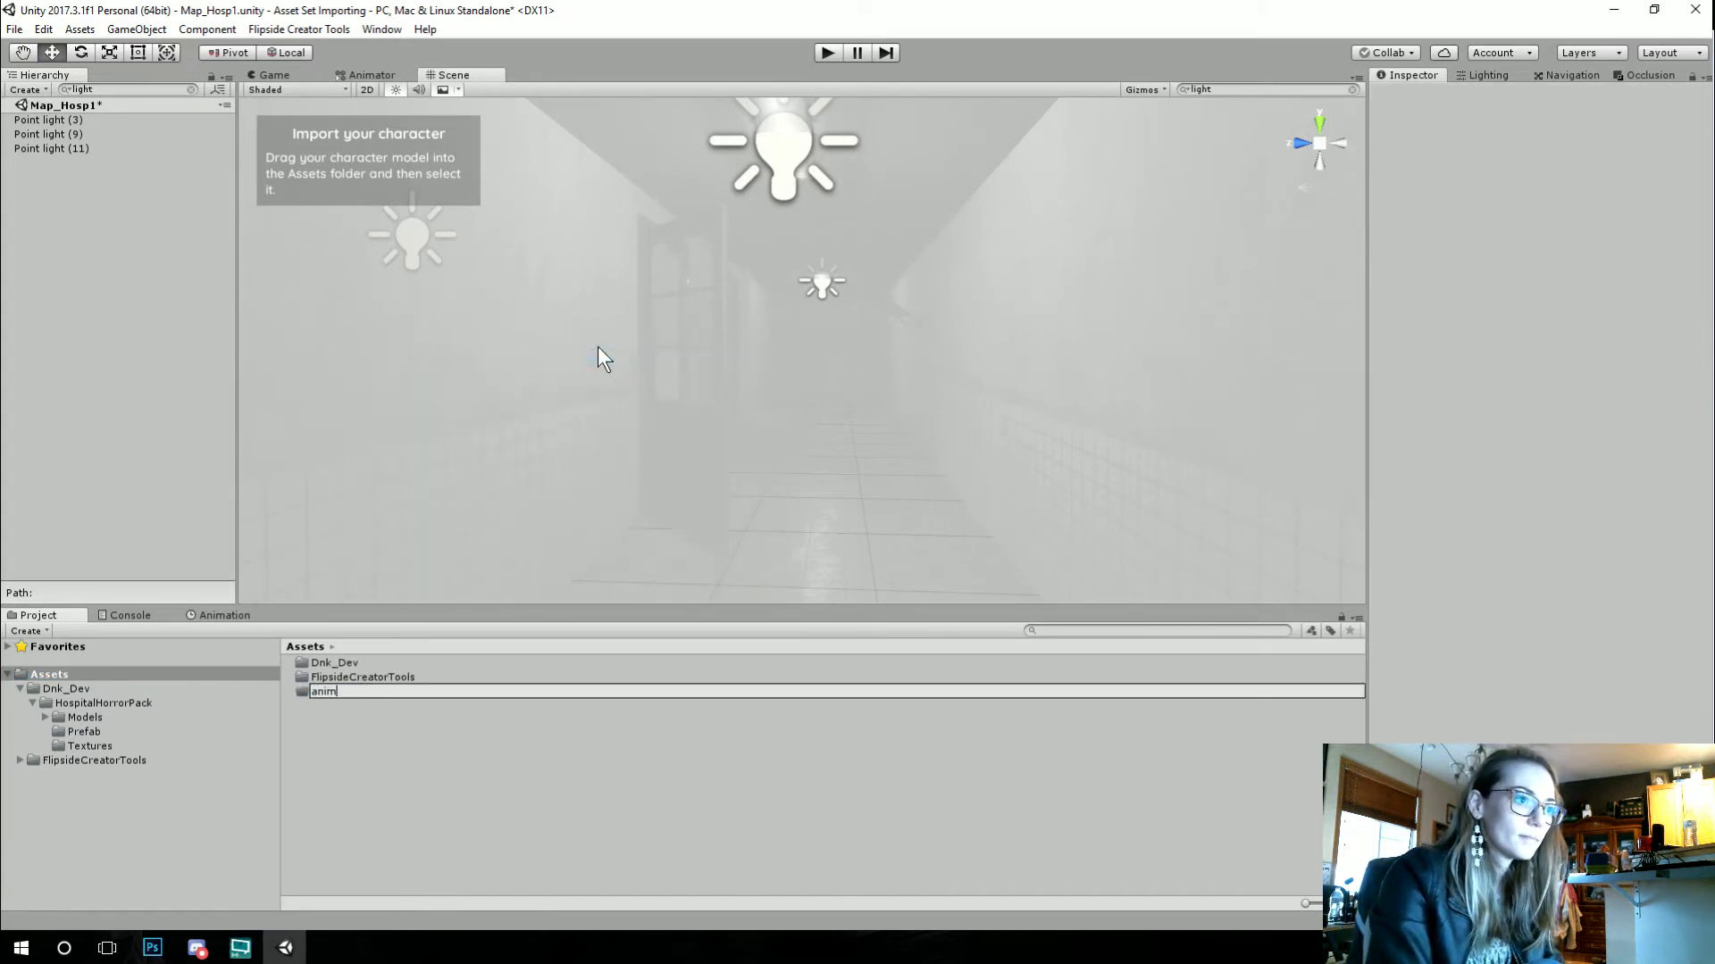
key("Return")
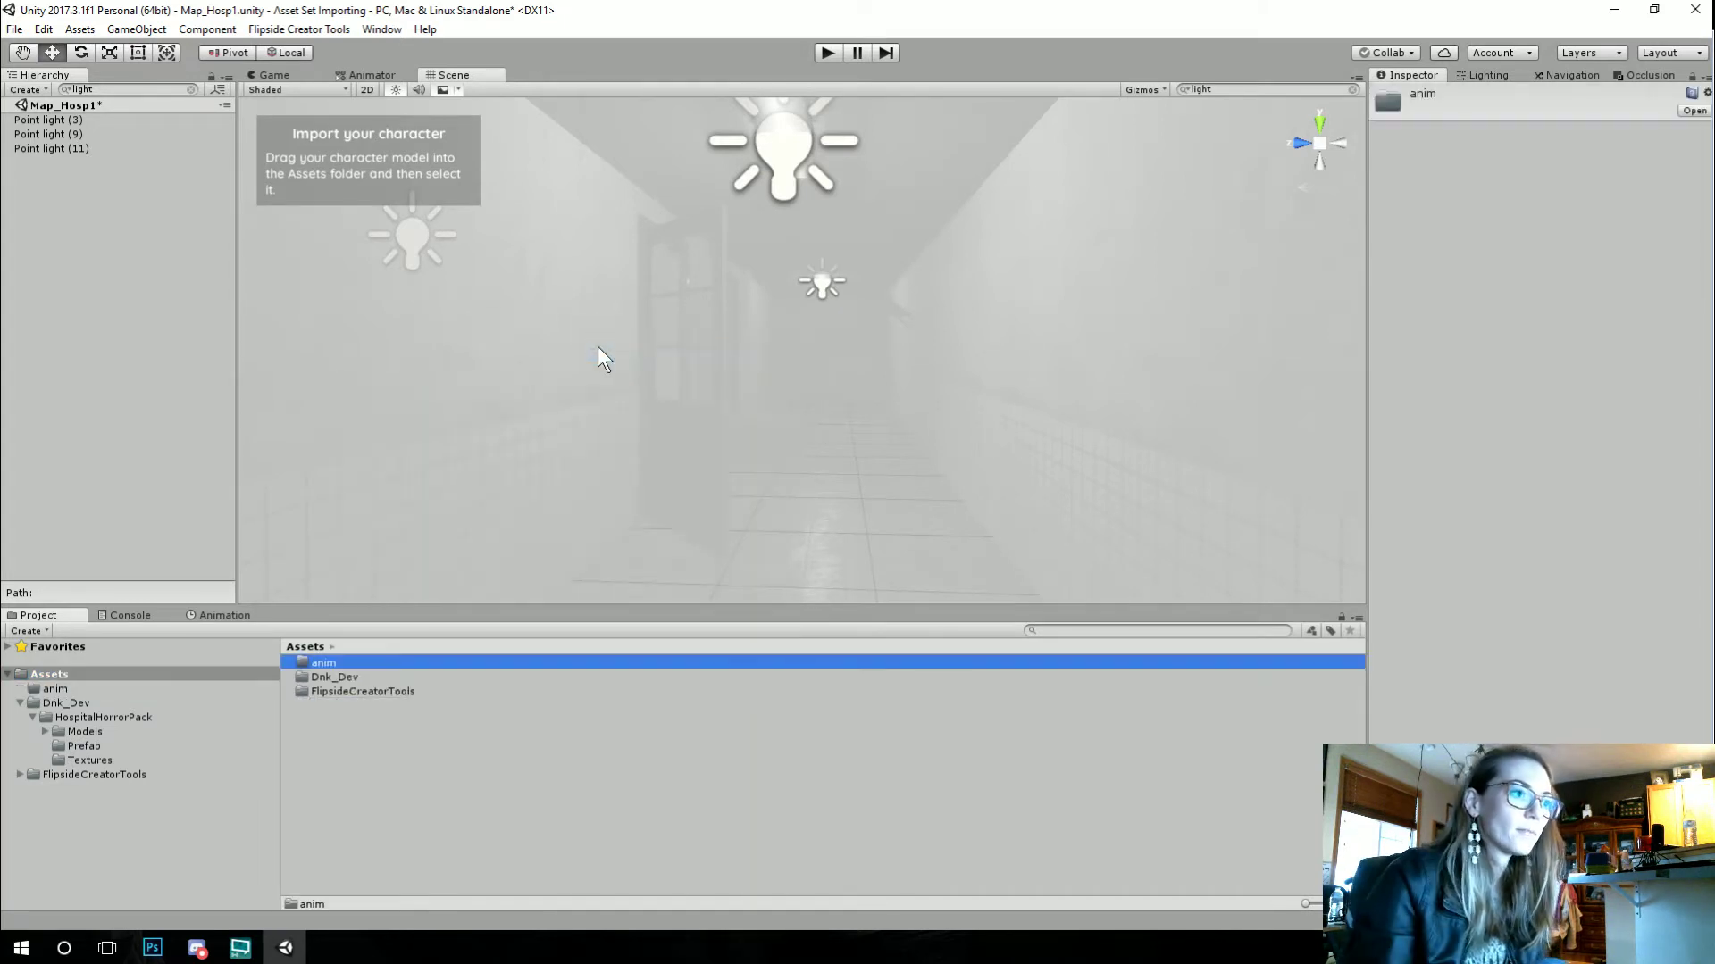
Step: Import flicker.anim, light_flicker_local.anim and light_flicker_wide.anim from the Tutorial2 characters folder into the anim folder
double_click(338, 662)
right_click(337, 659)
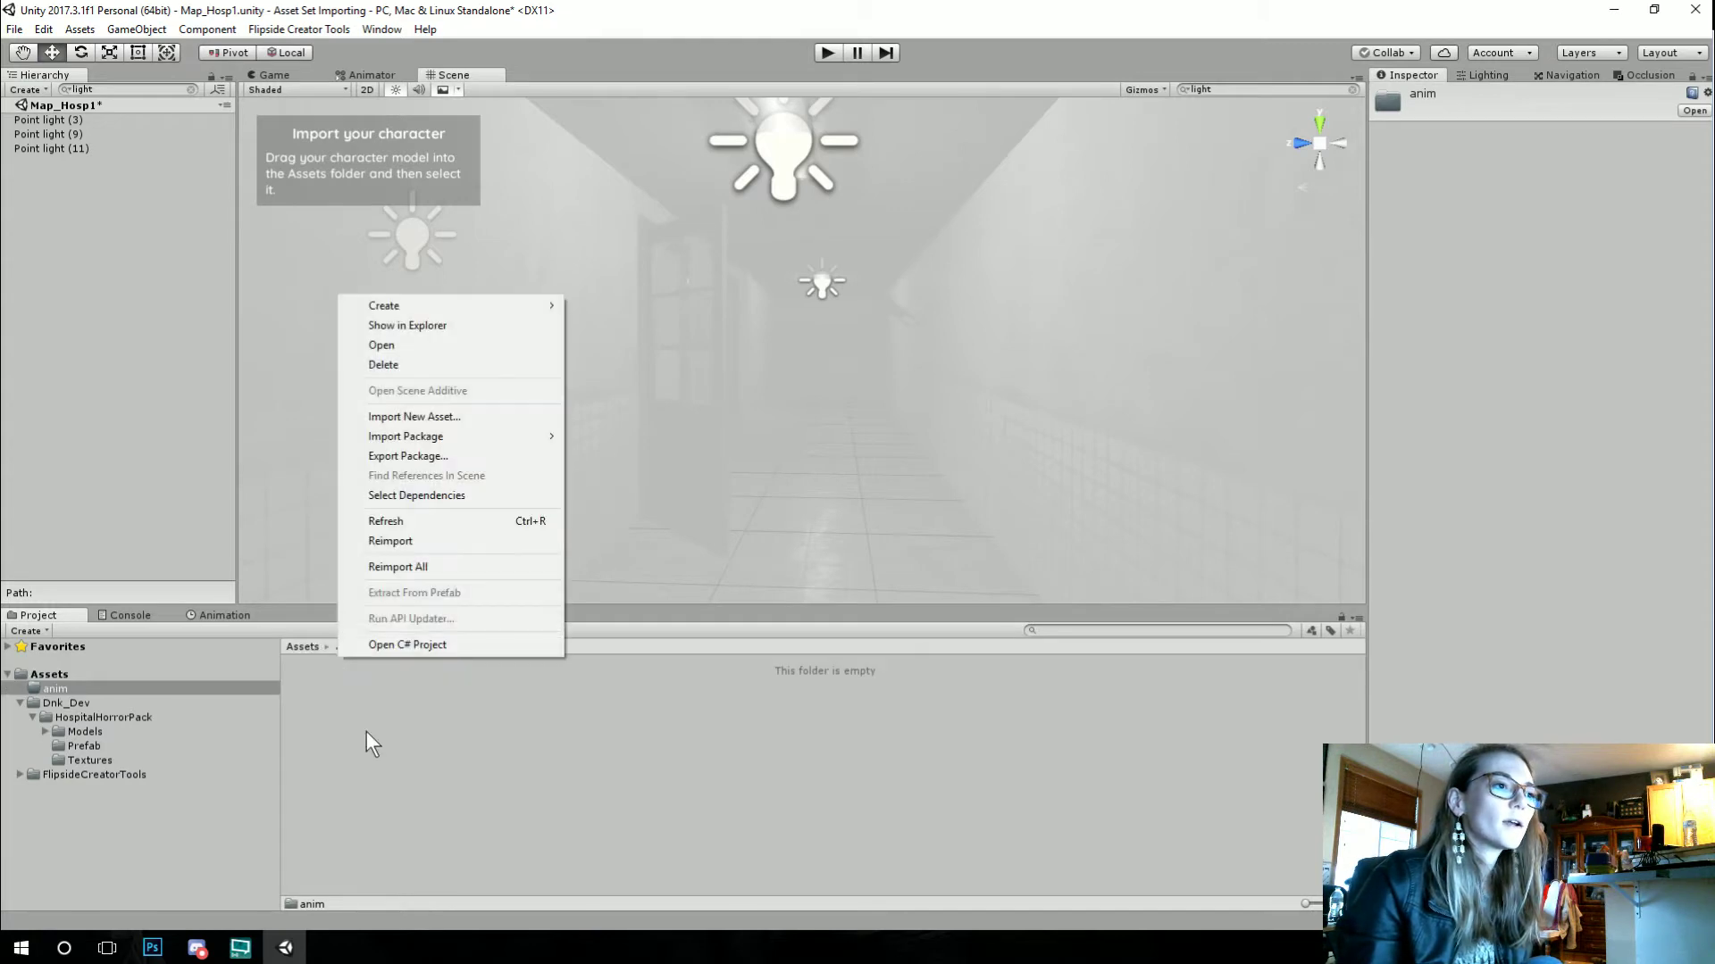
left_click(432, 415)
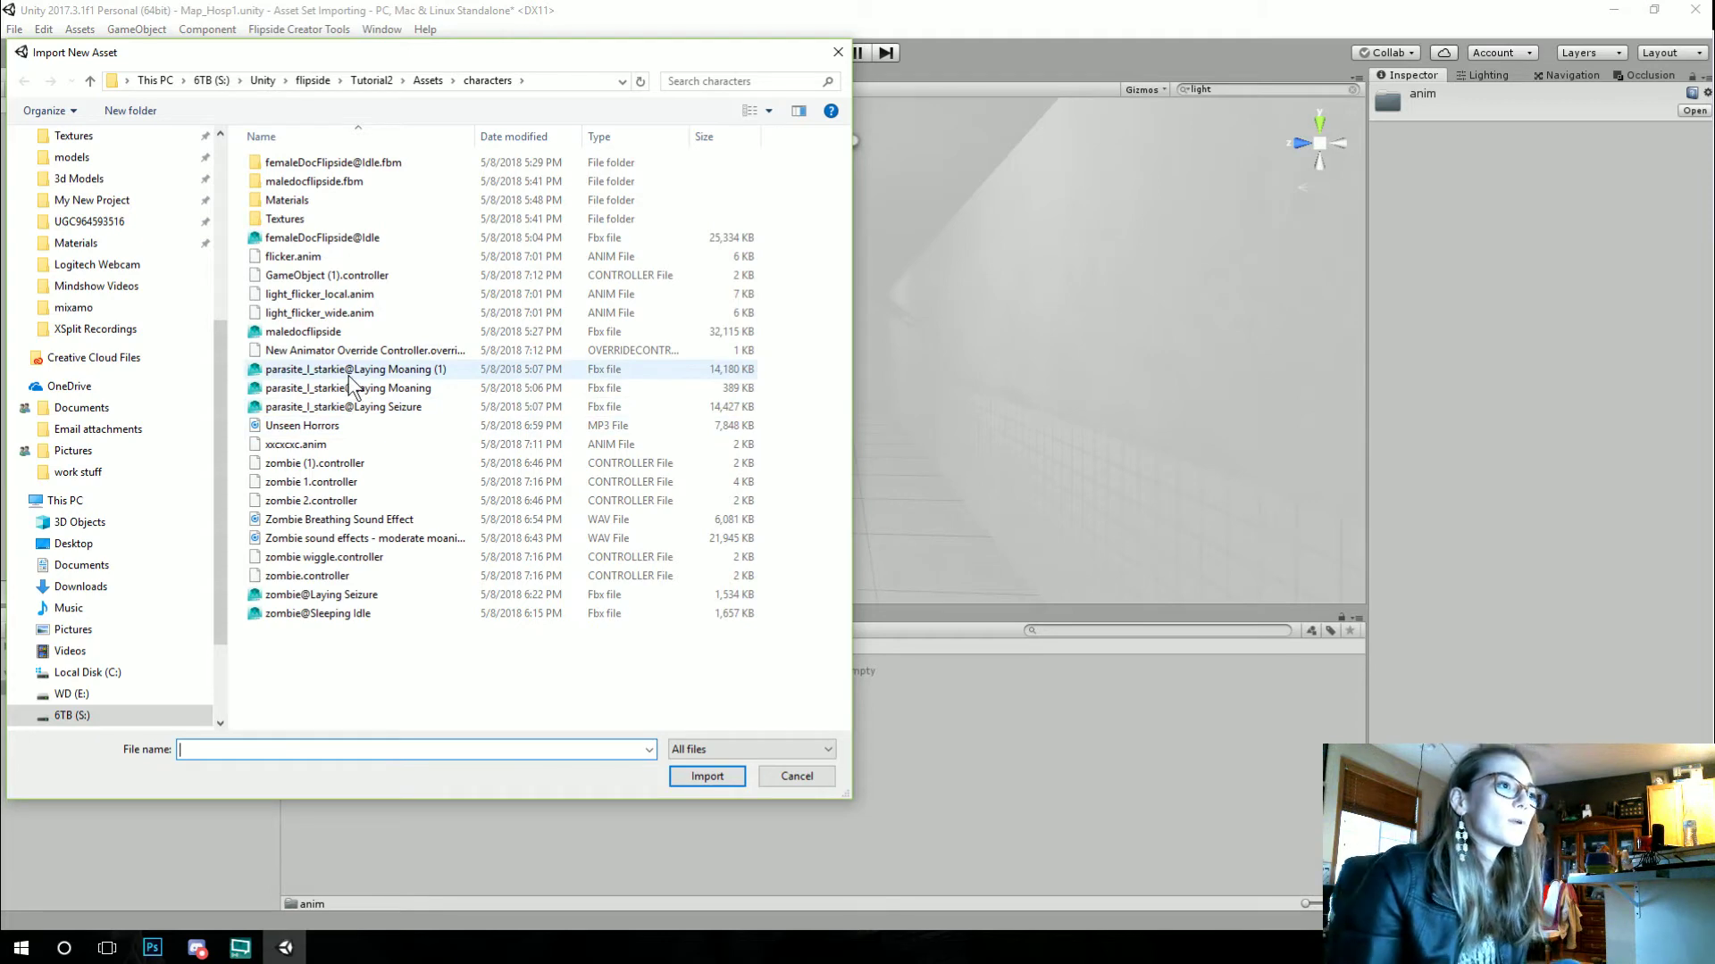
left_click(335, 312)
left_click(333, 297, "ctrl")
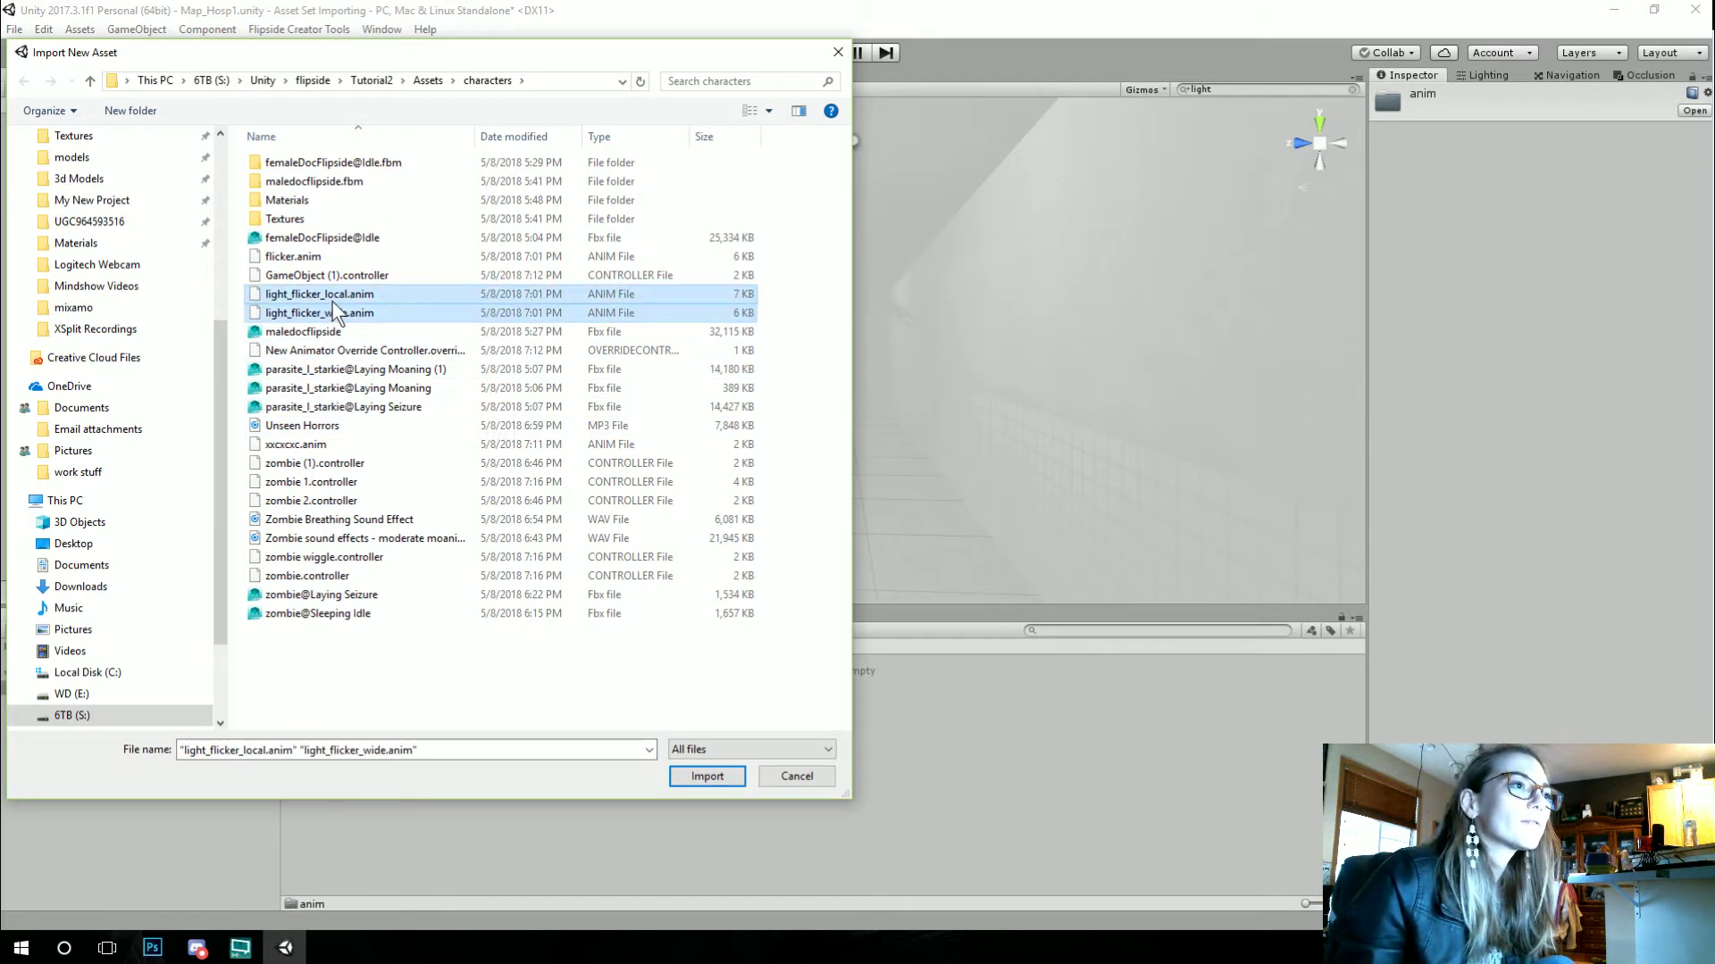
left_click(304, 256, "ctrl")
left_click(706, 776)
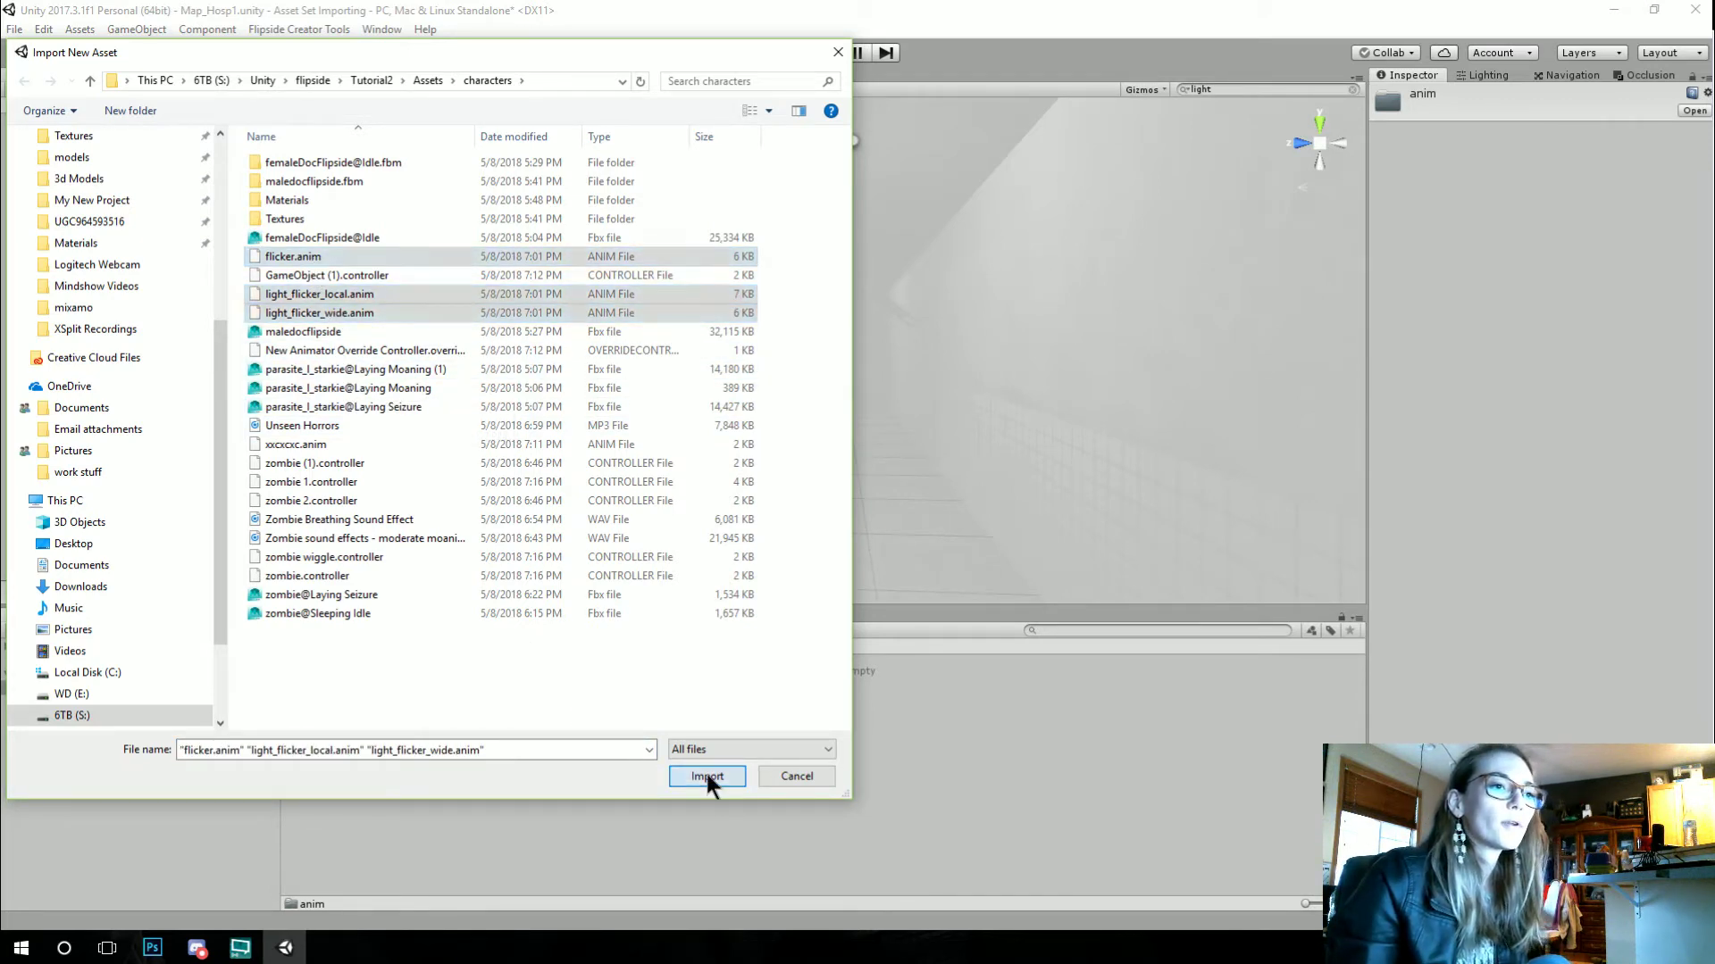
left_click(706, 773)
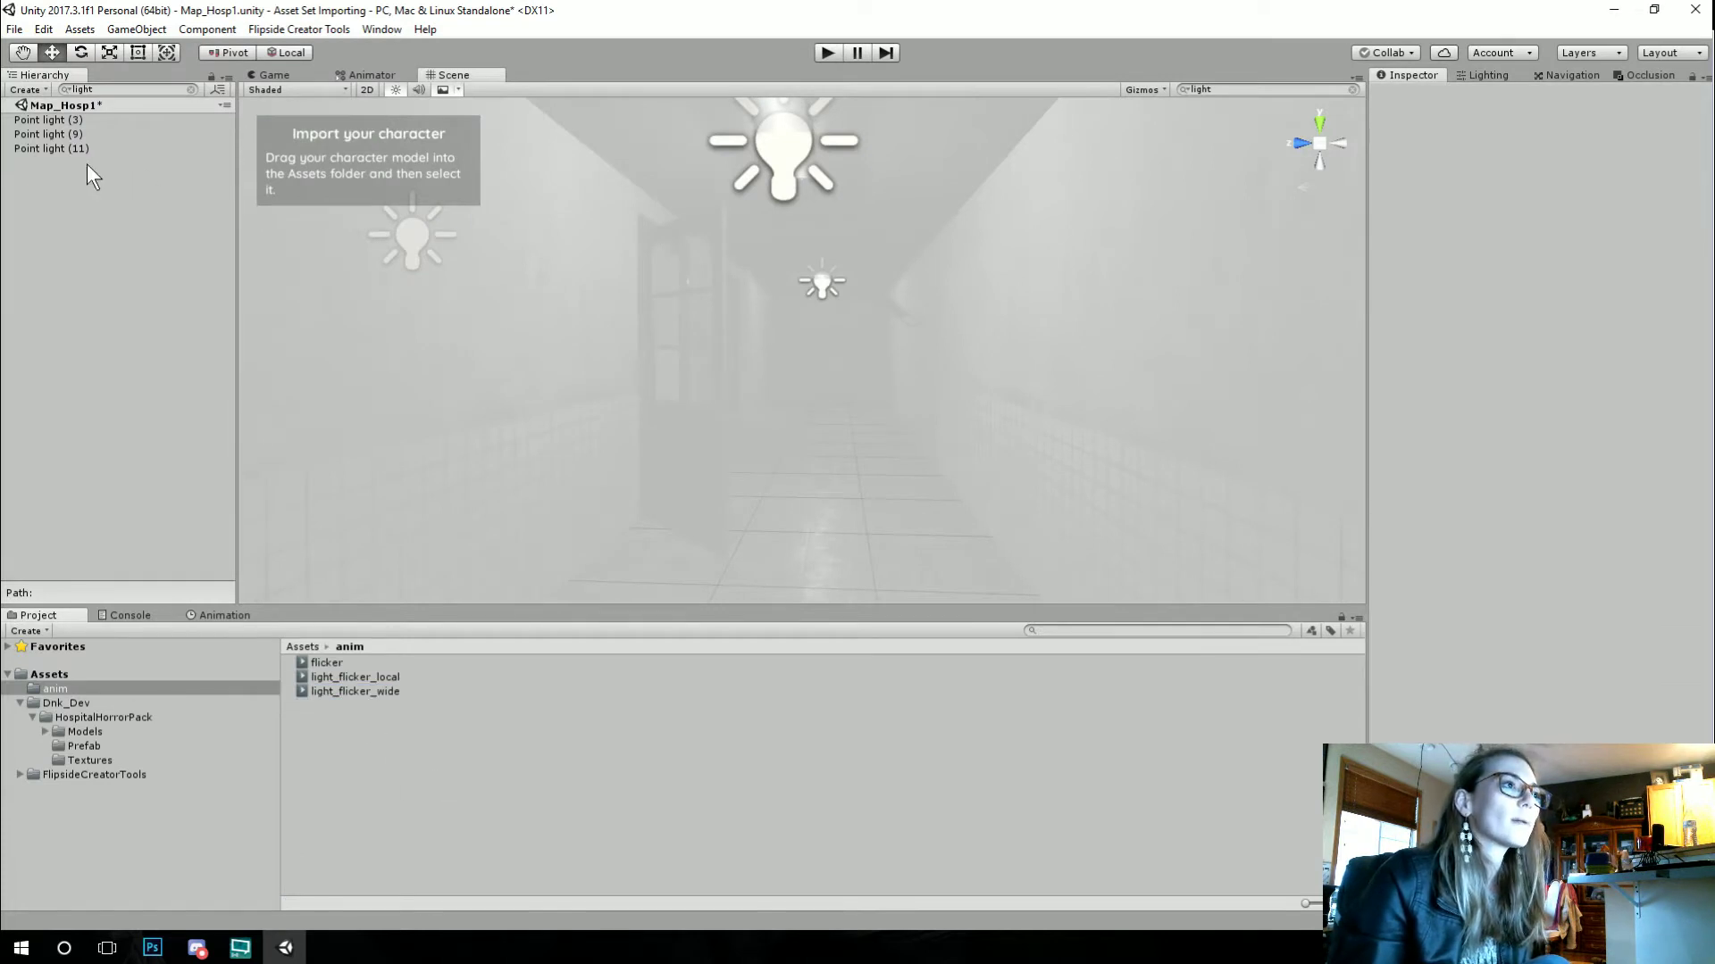
Step: Attach the flicker clip to Point light (11), light_flicker_local to Point light (9) and light_flicker_wide to Point light (3)
left_click(323, 662)
left_click_drag(323, 663, 46, 156)
left_click_drag(335, 677, 43, 145)
left_click_drag(320, 693, 46, 121)
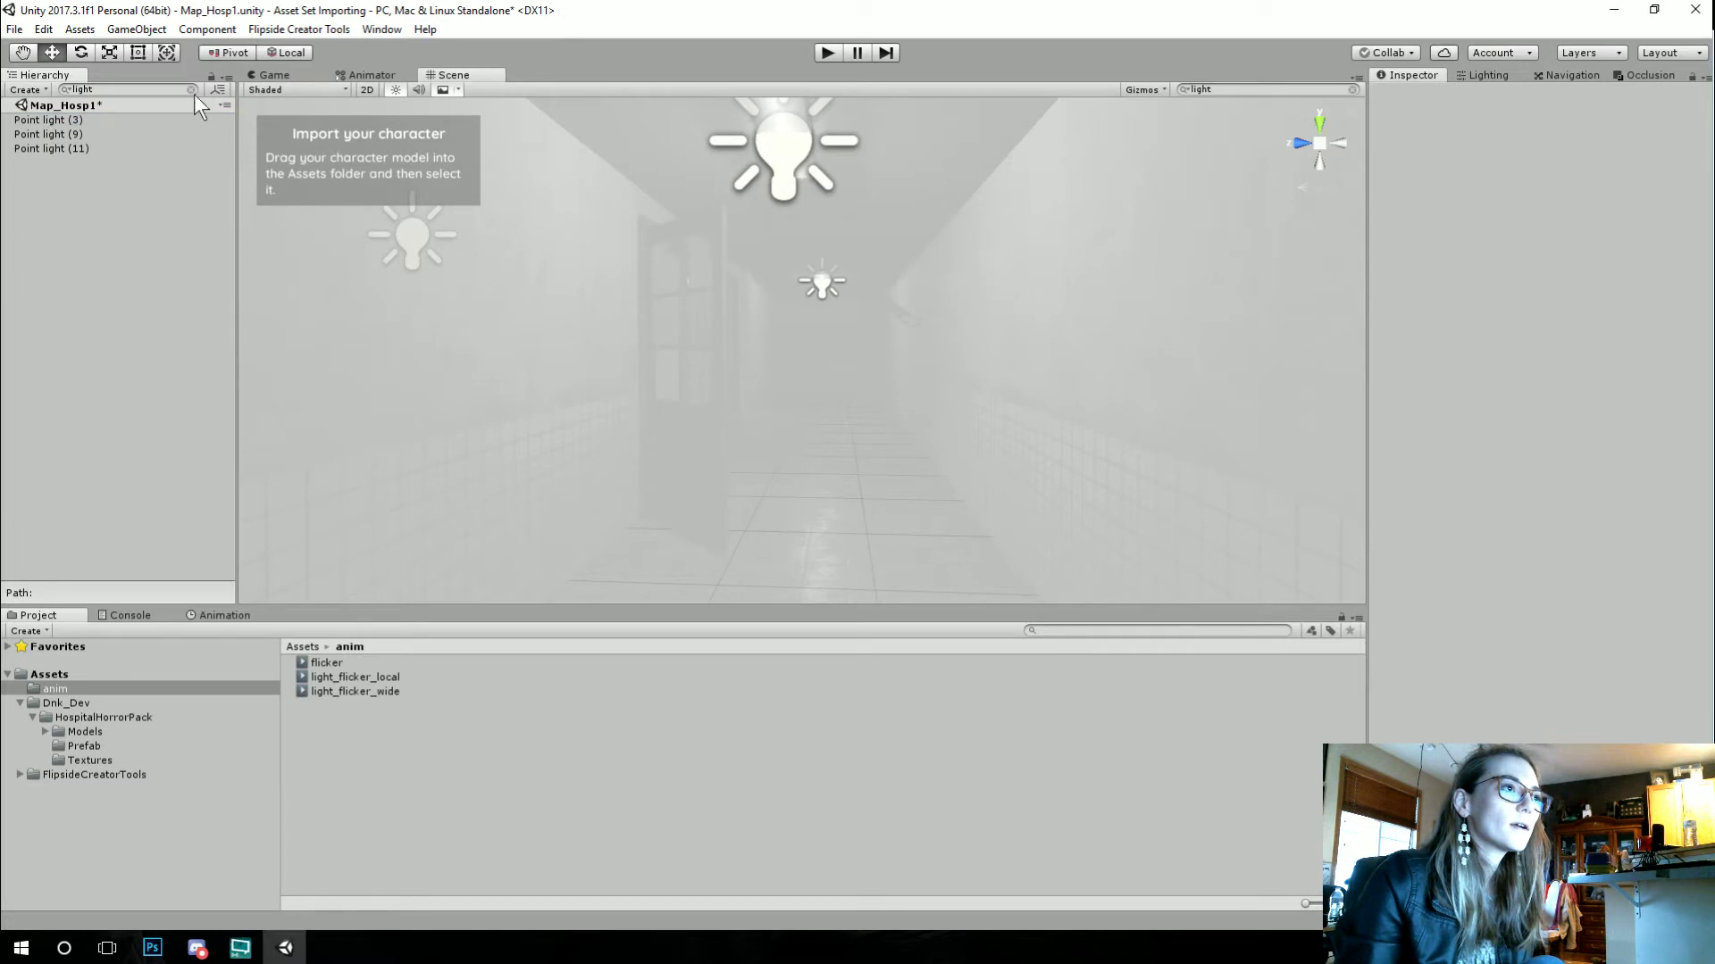
Step: Check the Animation components on Point light (11) and Point light (3), then clear the hierarchy filter
left_click(59, 150)
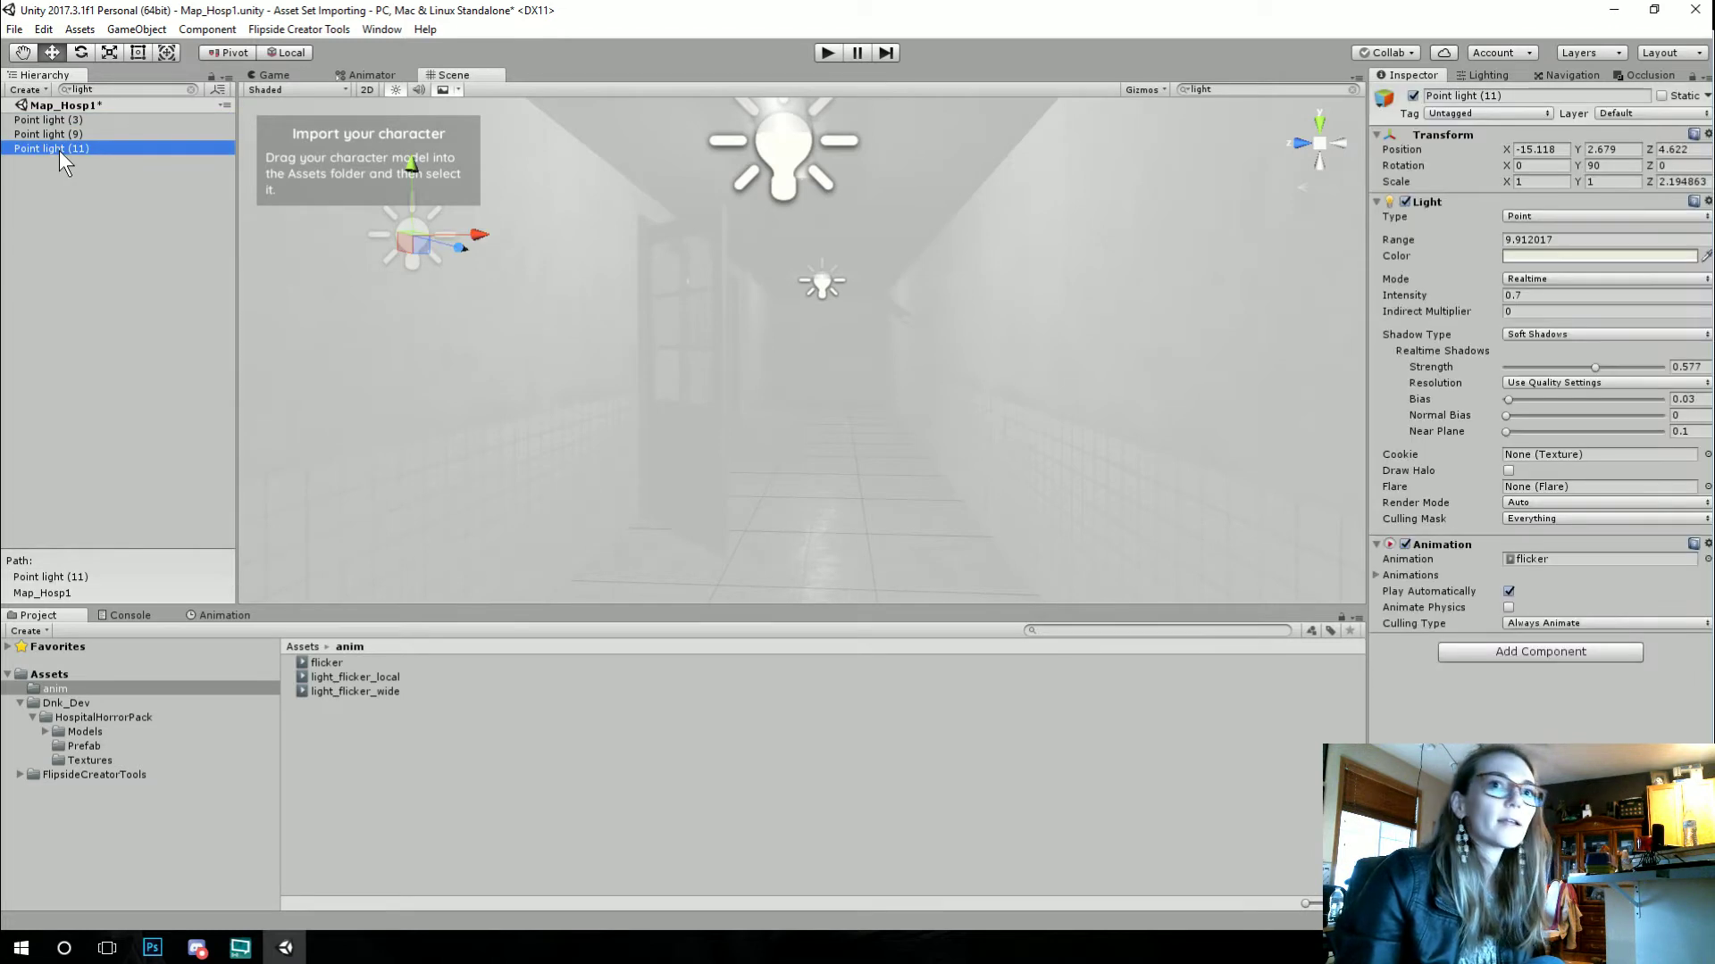
left_click(1375, 576)
left_click(1376, 576)
left_click(1375, 576)
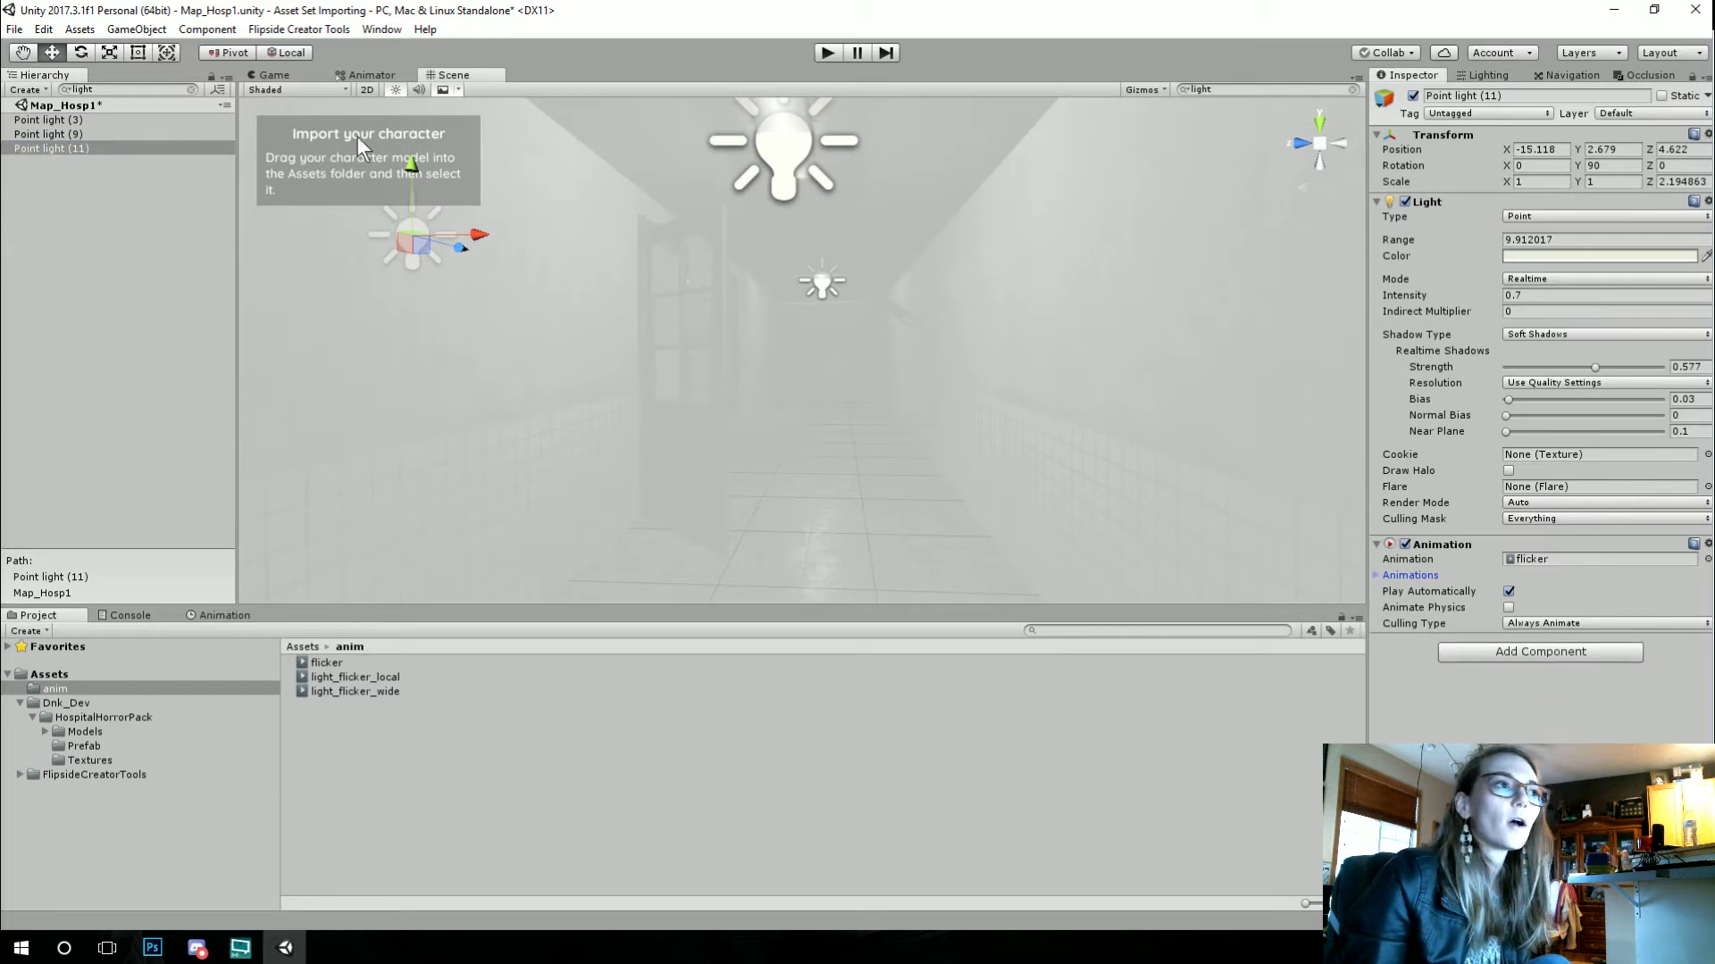
left_click(79, 119)
left_click(190, 89)
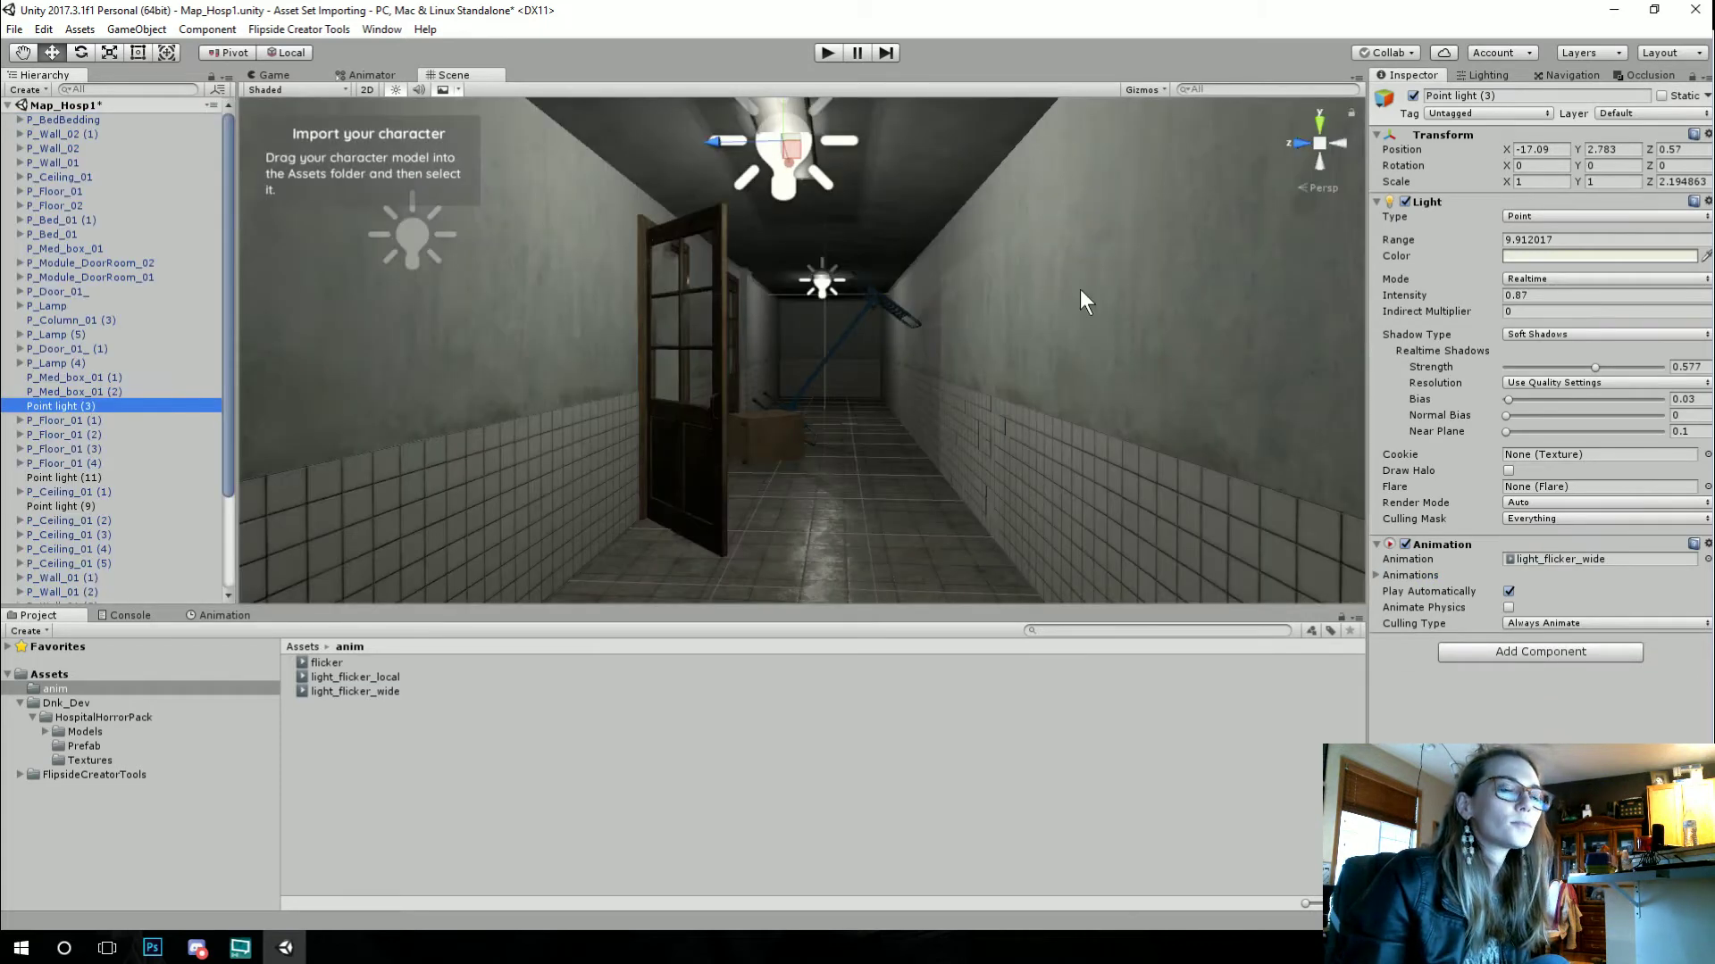
Step: Enlarge the Scene view, play the scene to test the light animations and stop playback
left_click_drag(840, 608, 858, 671)
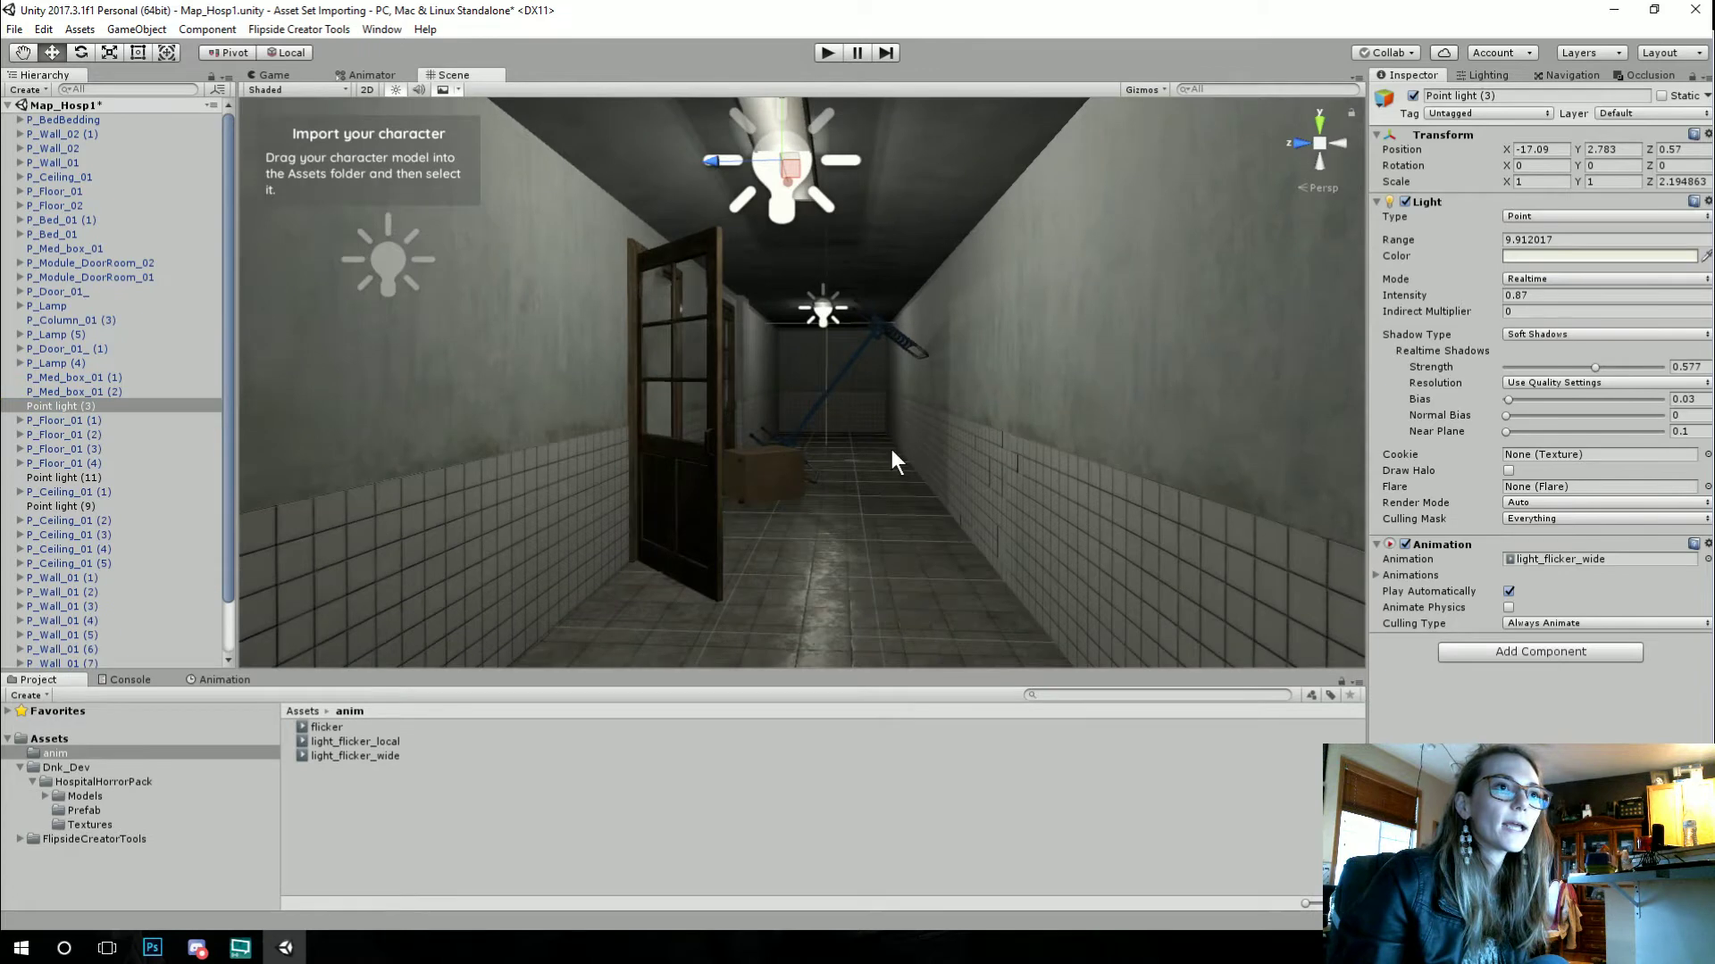
left_click(827, 54)
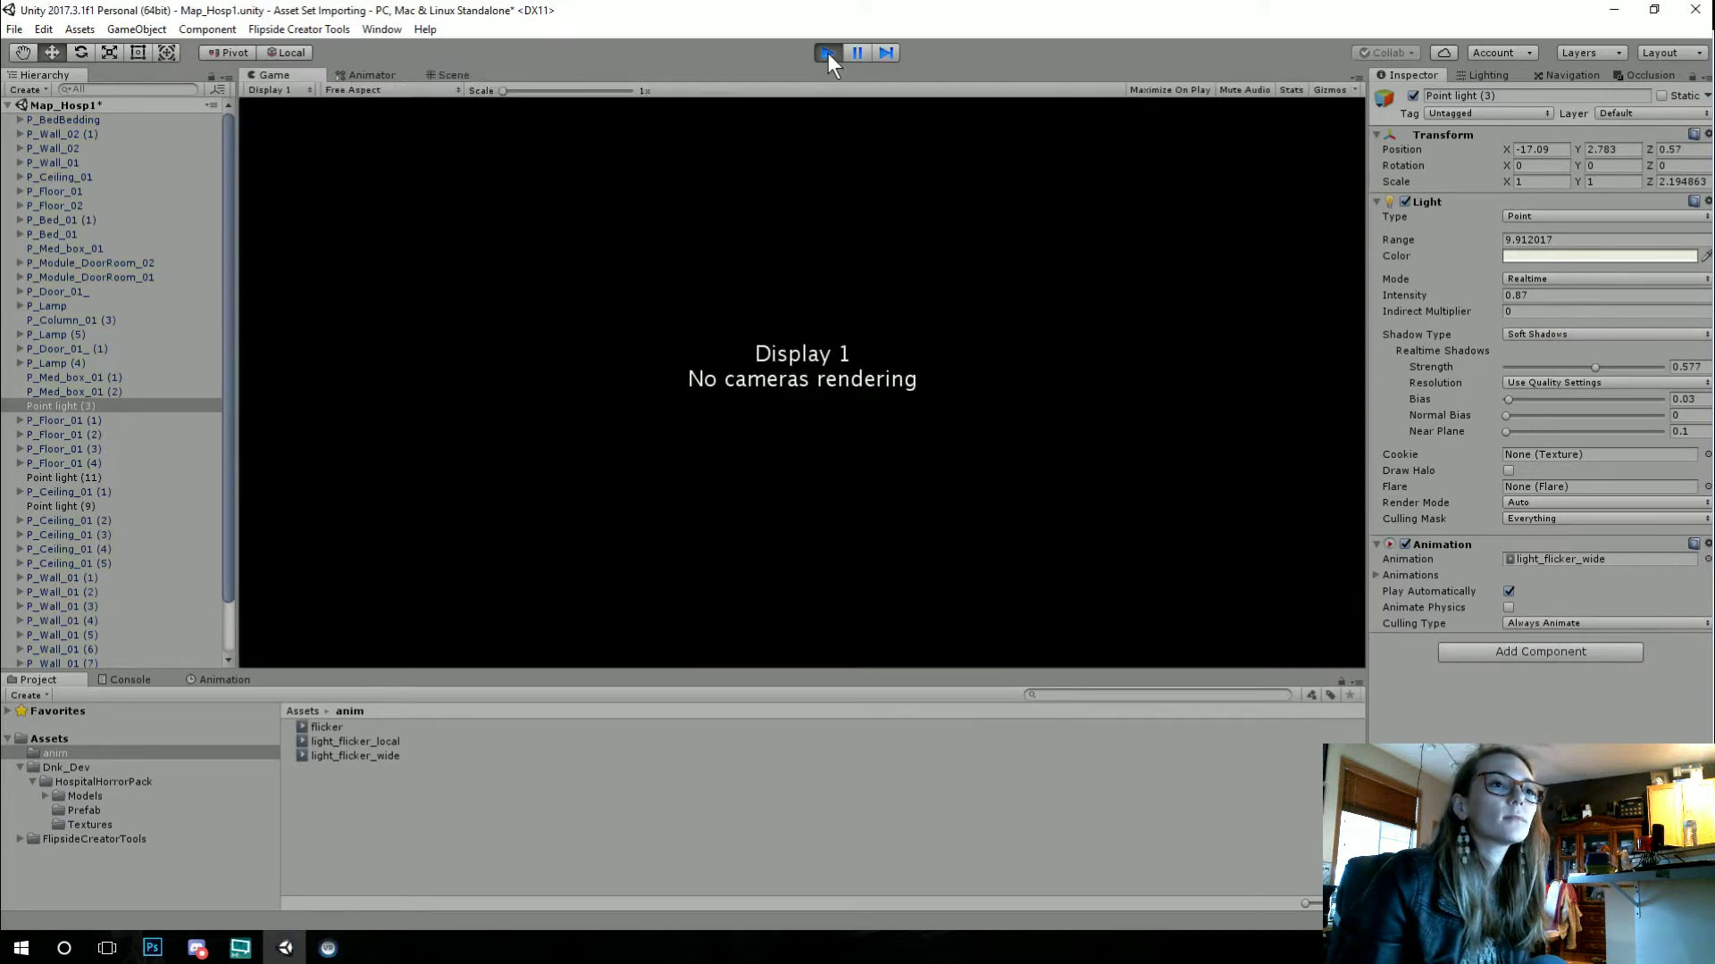
left_click(828, 51)
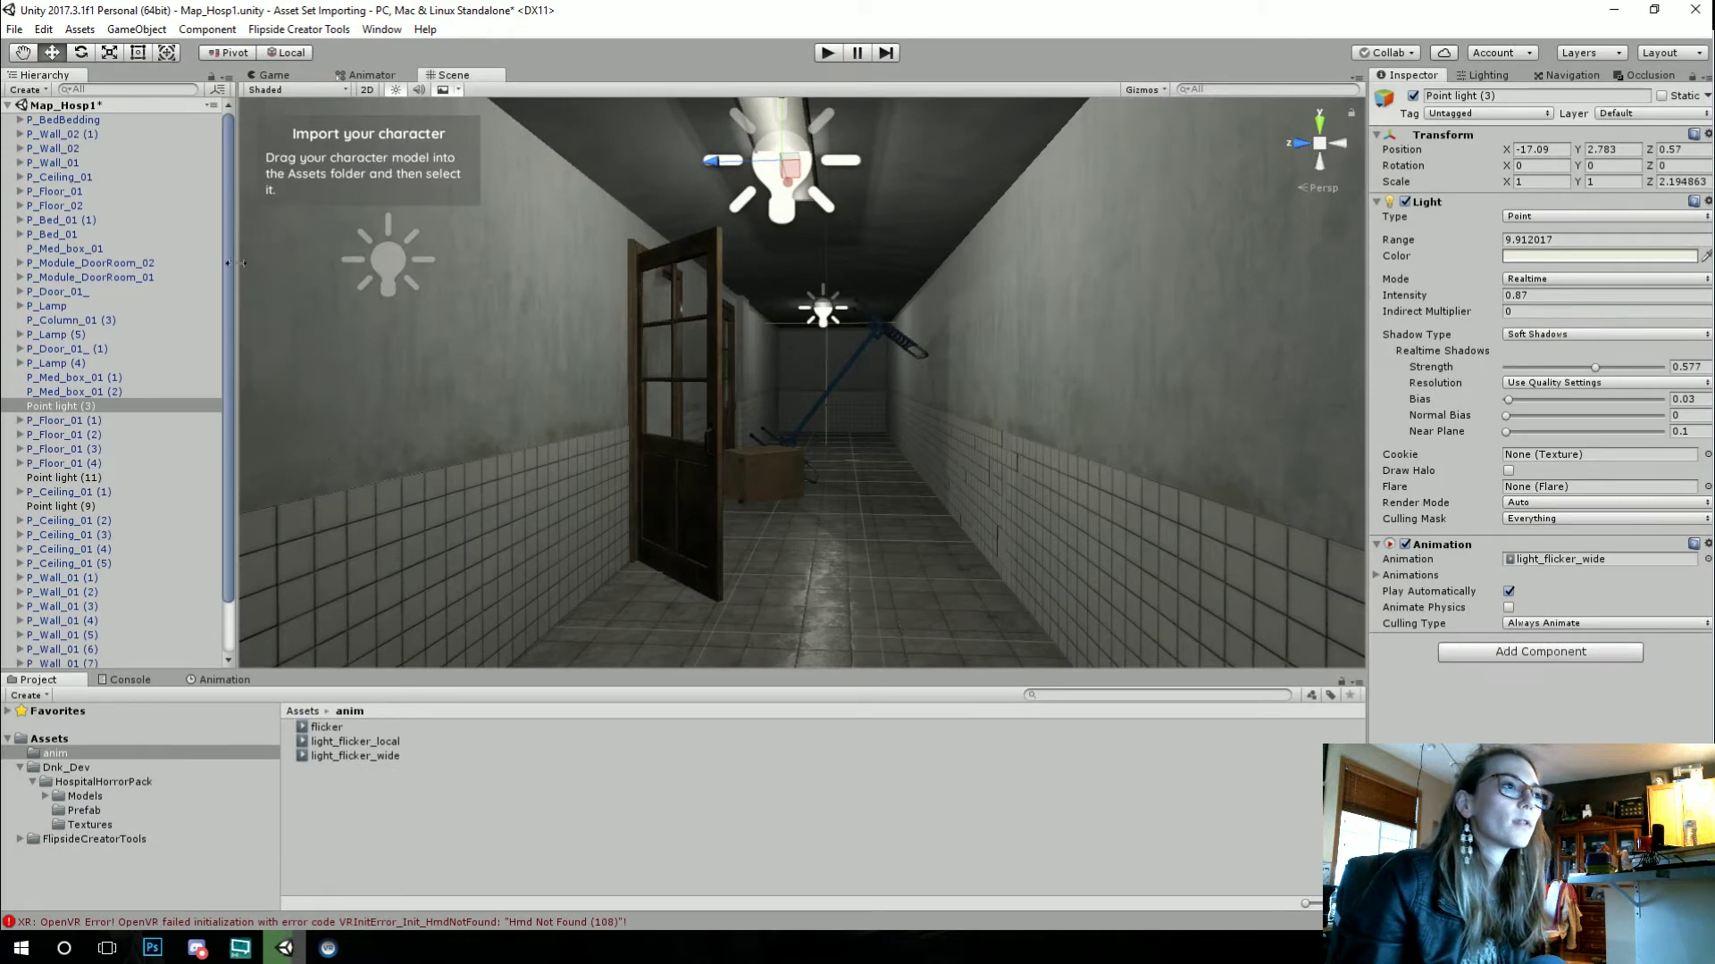
Step: Add a Camera to the scene and move it down the hallway to about X -10.38, Z 0.31
left_click(136, 30)
left_click(130, 30)
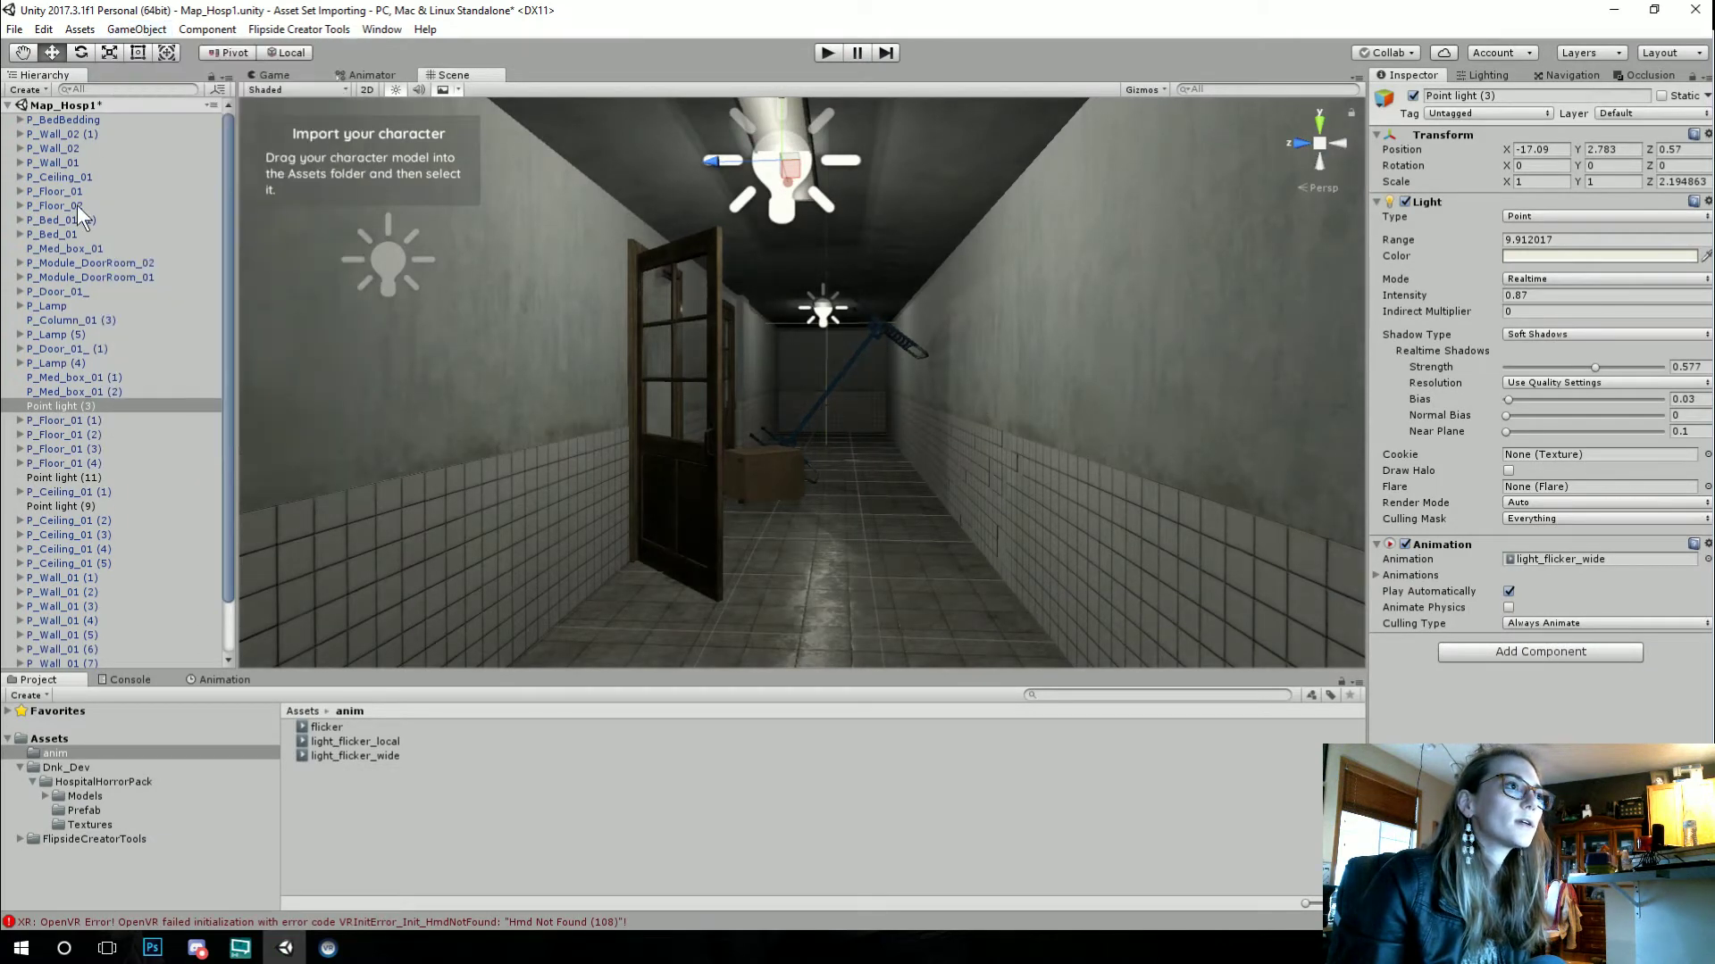
left_click(134, 29)
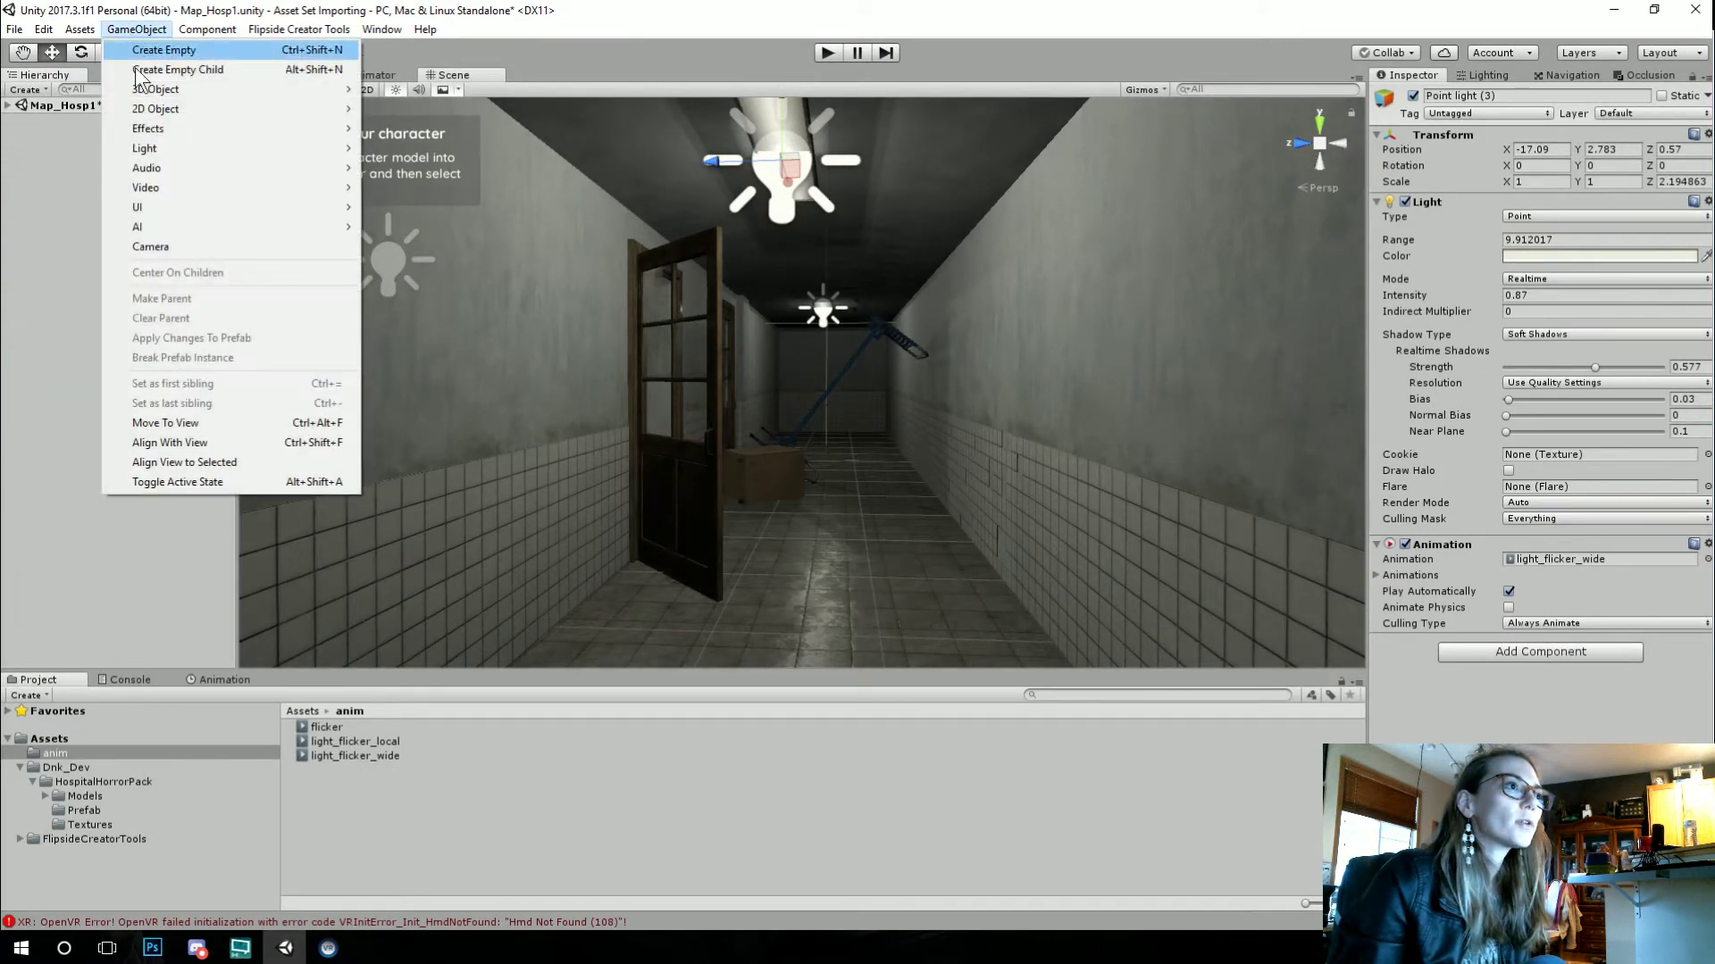
left_click(287, 243)
left_click_drag(737, 393, 899, 394)
left_click_drag(759, 400, 1261, 313)
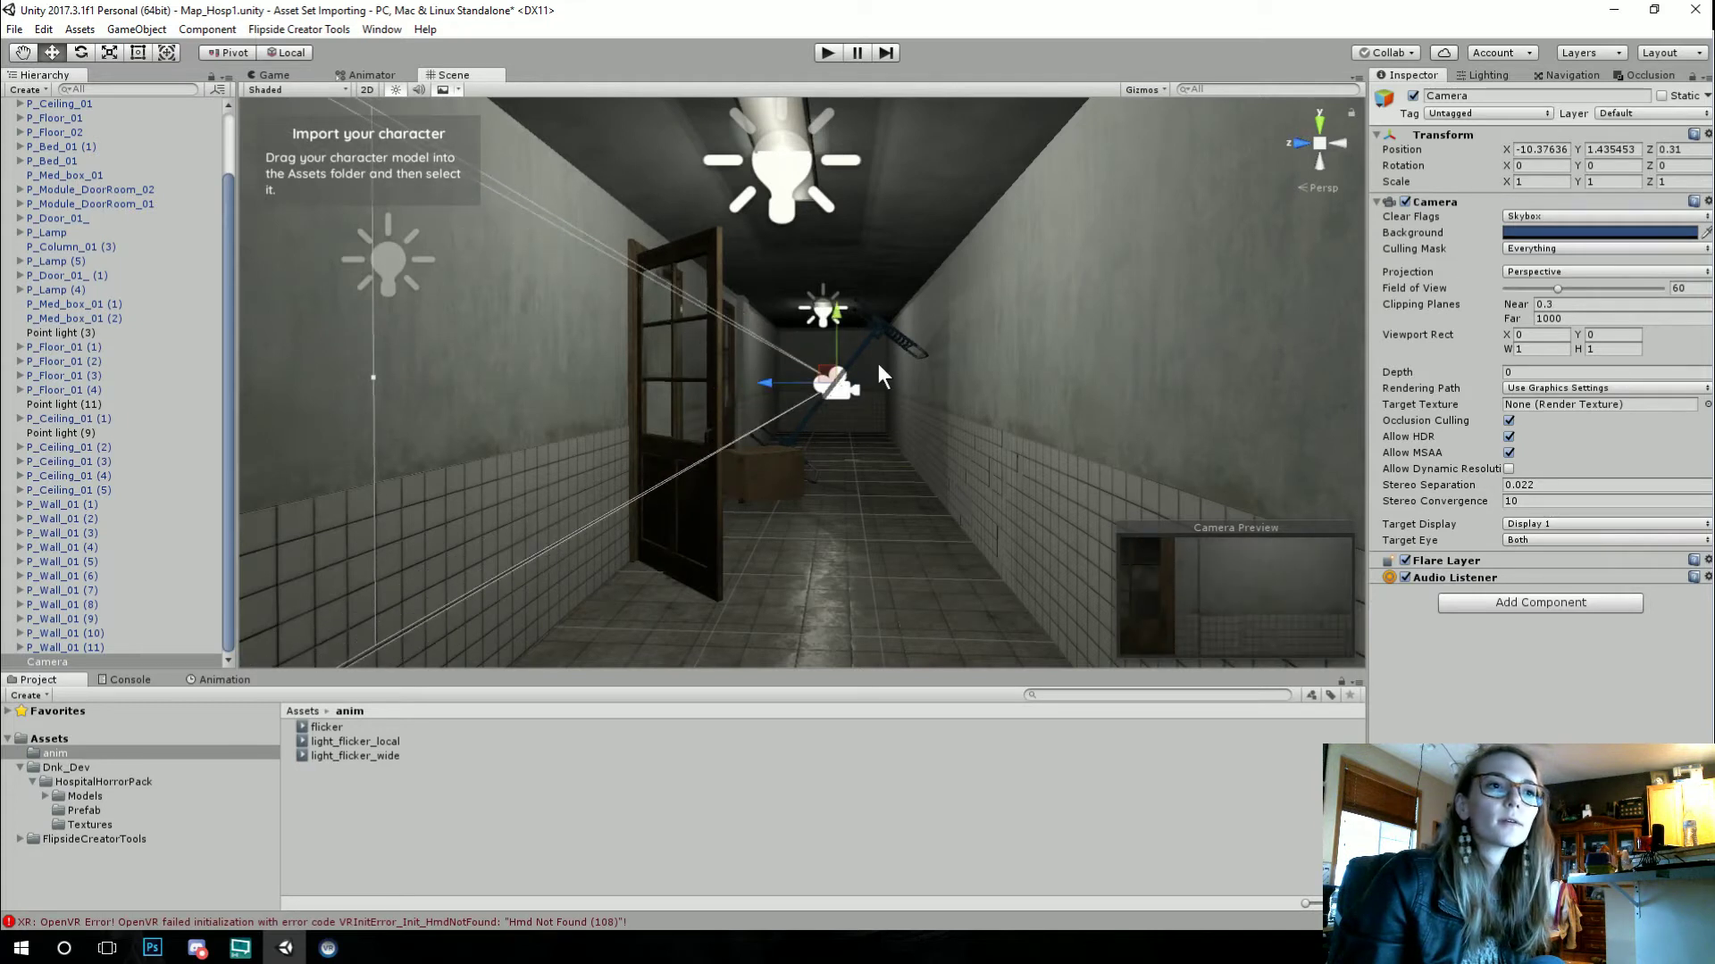
Step: Rotate the Camera to about -77 degrees on Y, play the scene to preview the flickering lights and stop
left_click(81, 52)
left_click_drag(875, 382, 1046, 393)
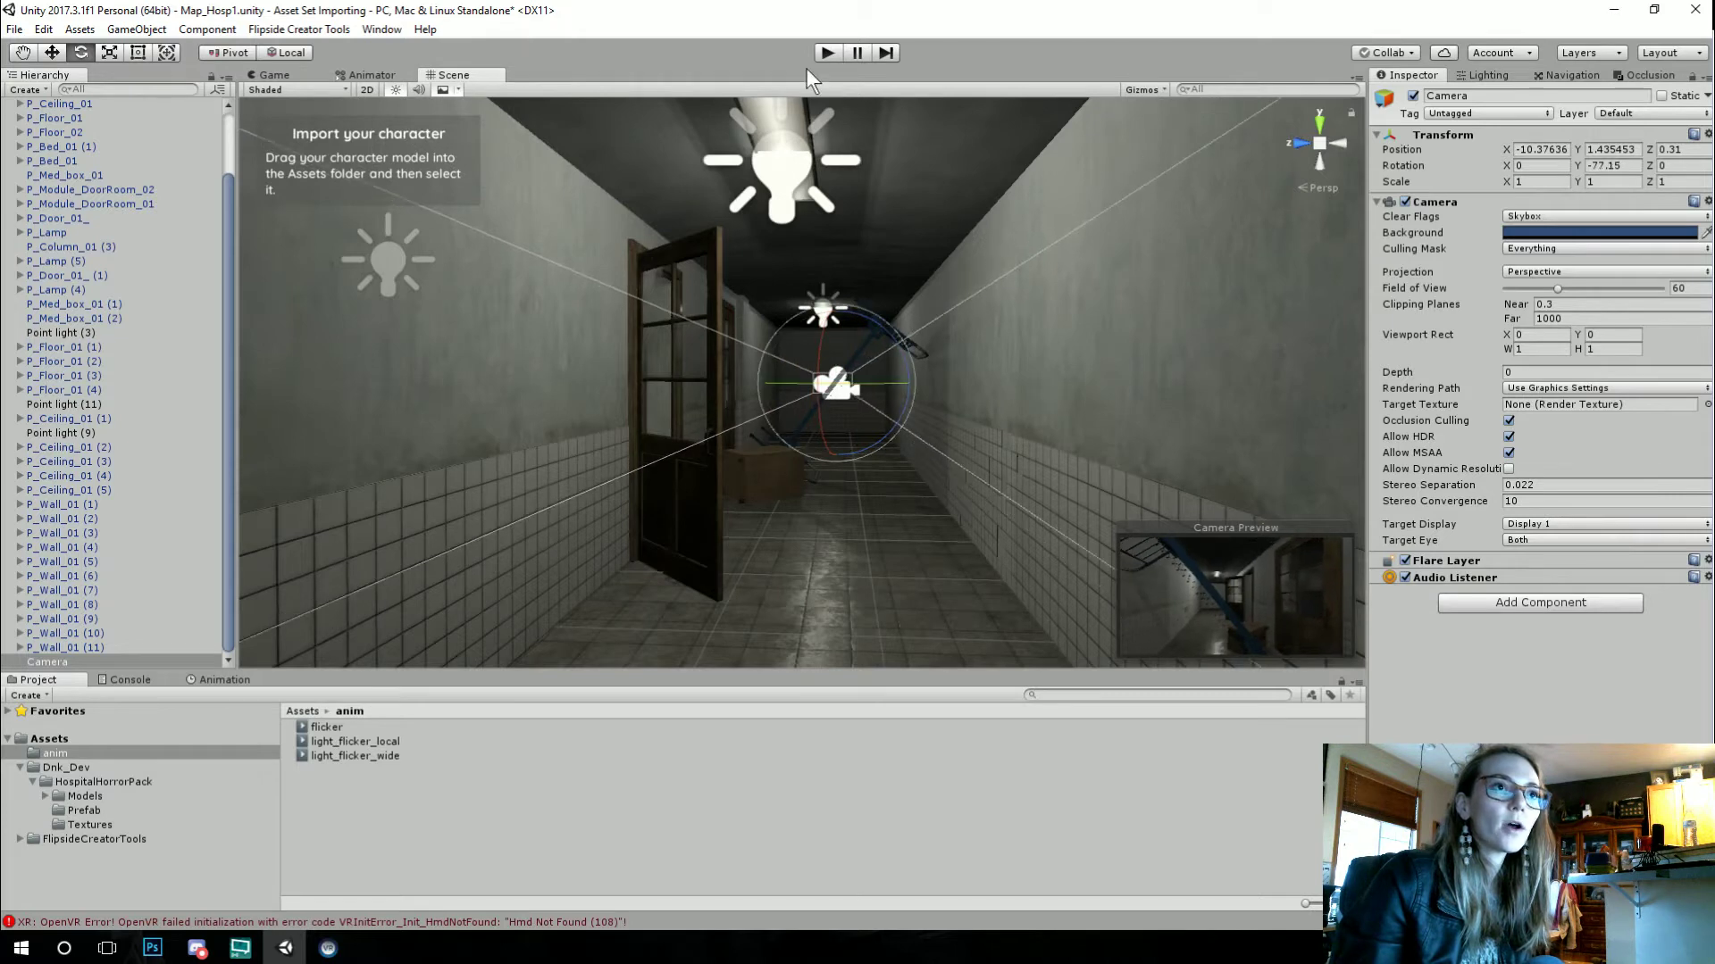
left_click(829, 52)
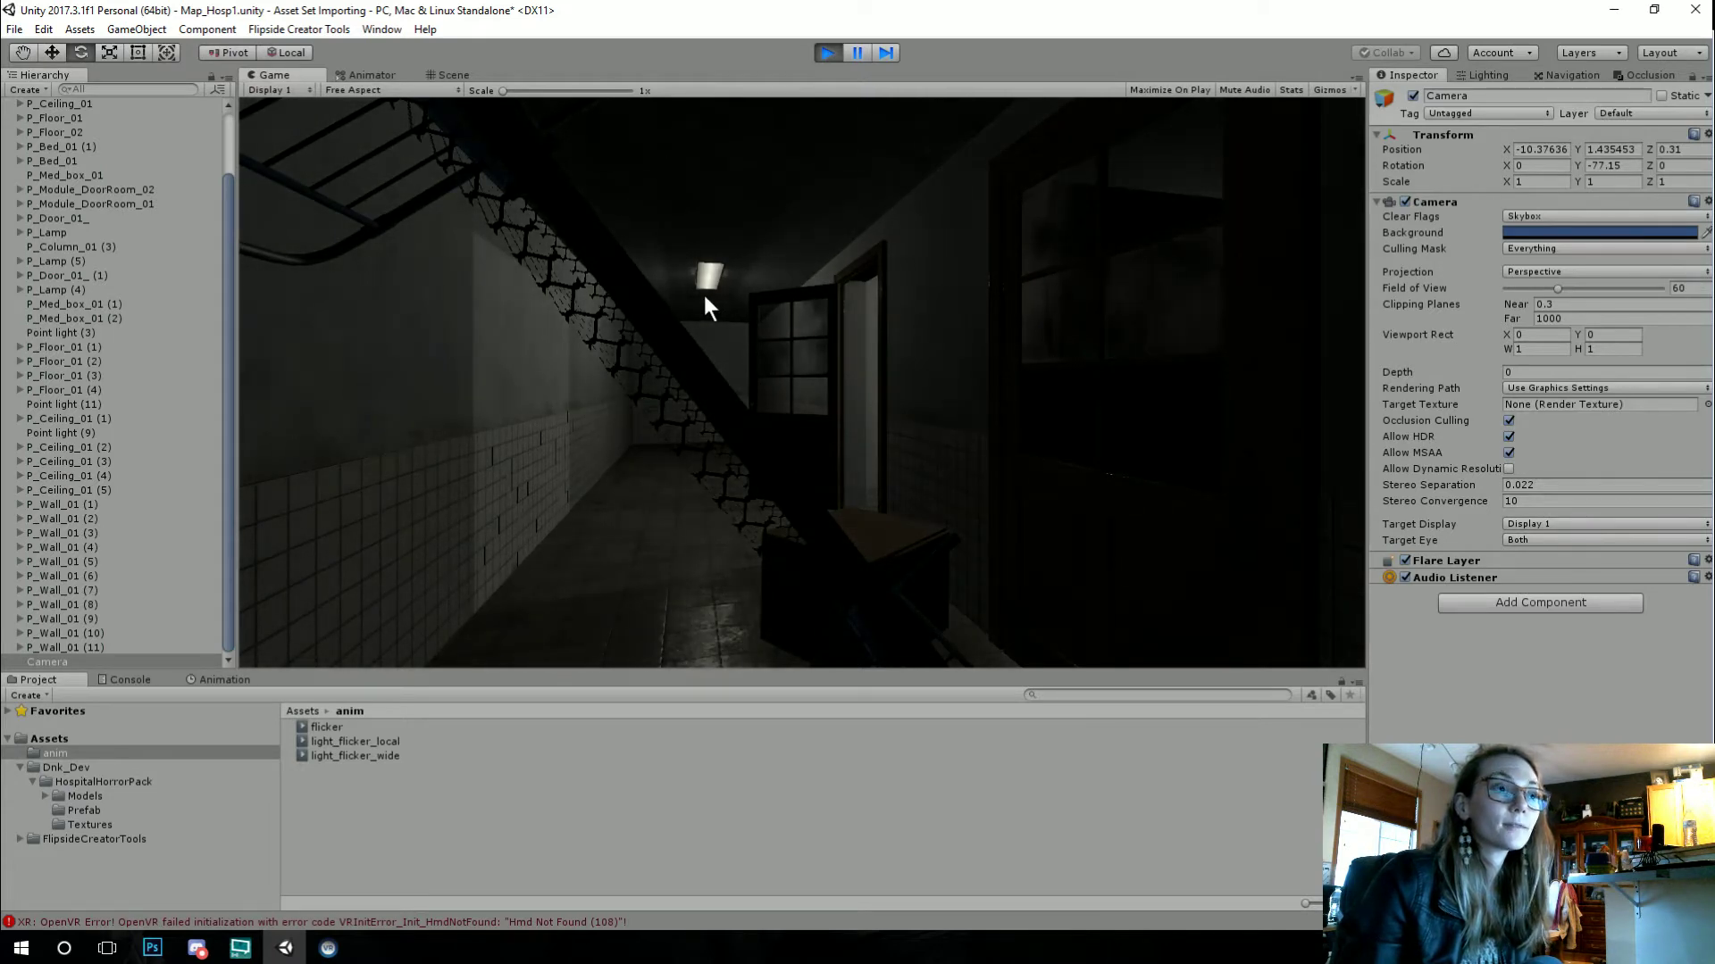
left_click(826, 53)
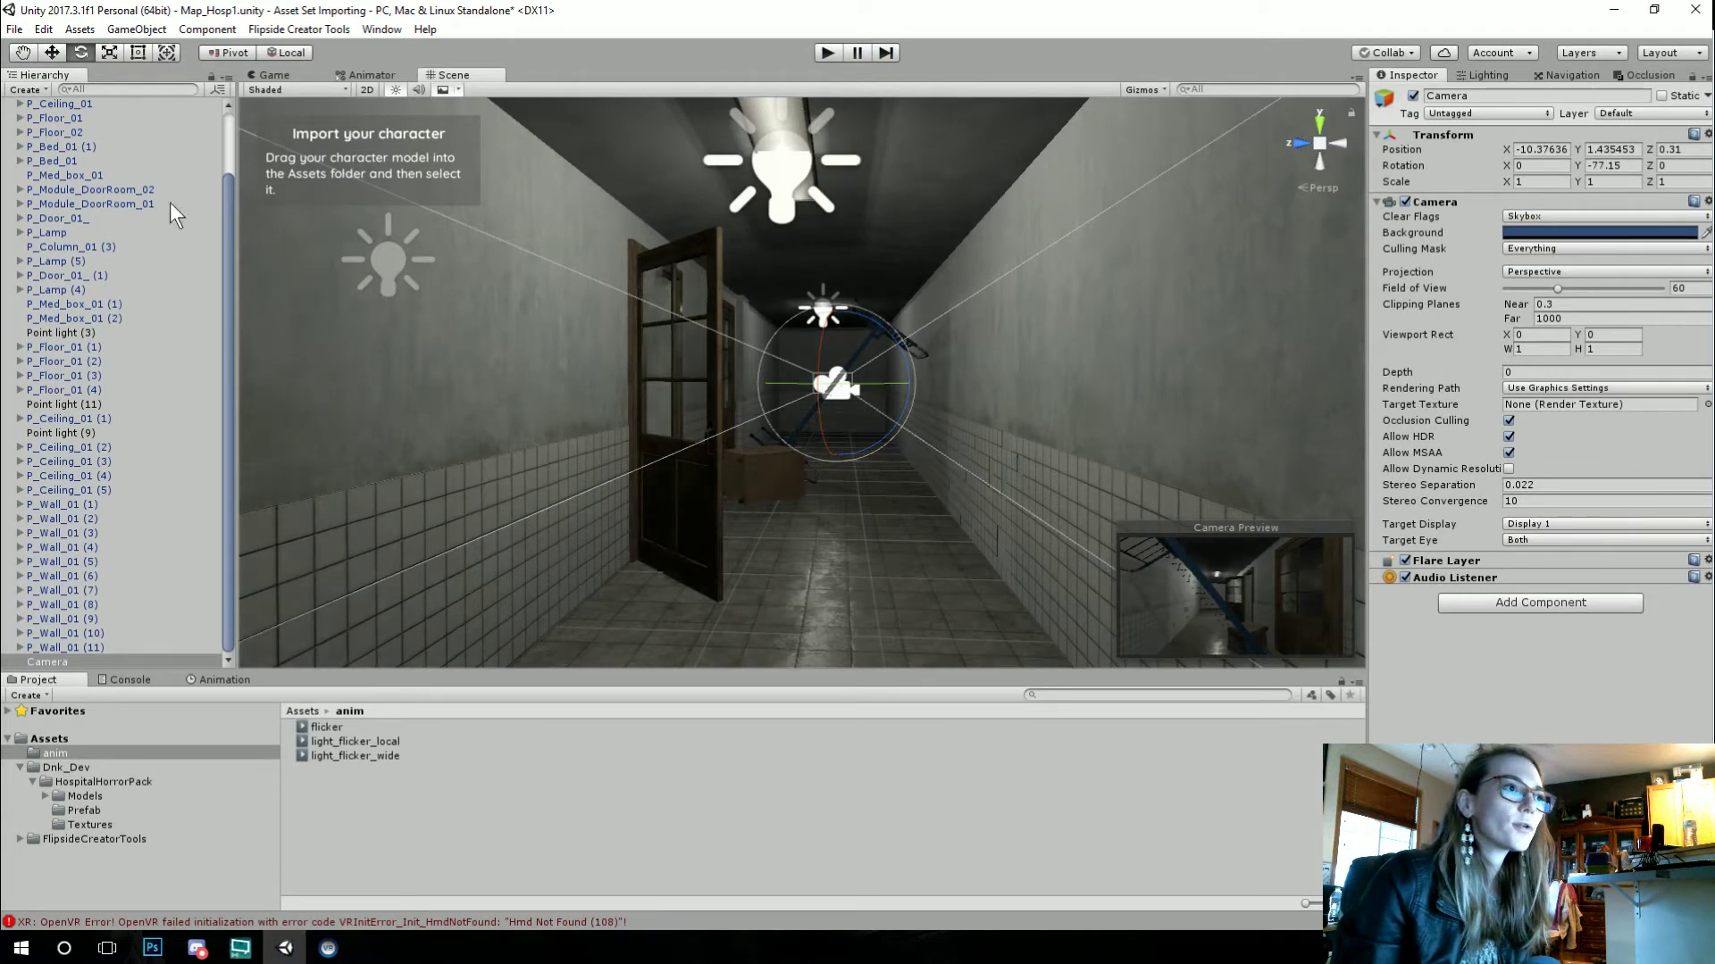
Step: Collapse the scene hierarchy, add a Reflection Probe and set its Type to Realtime
left_click_drag(223, 233, 222, 127)
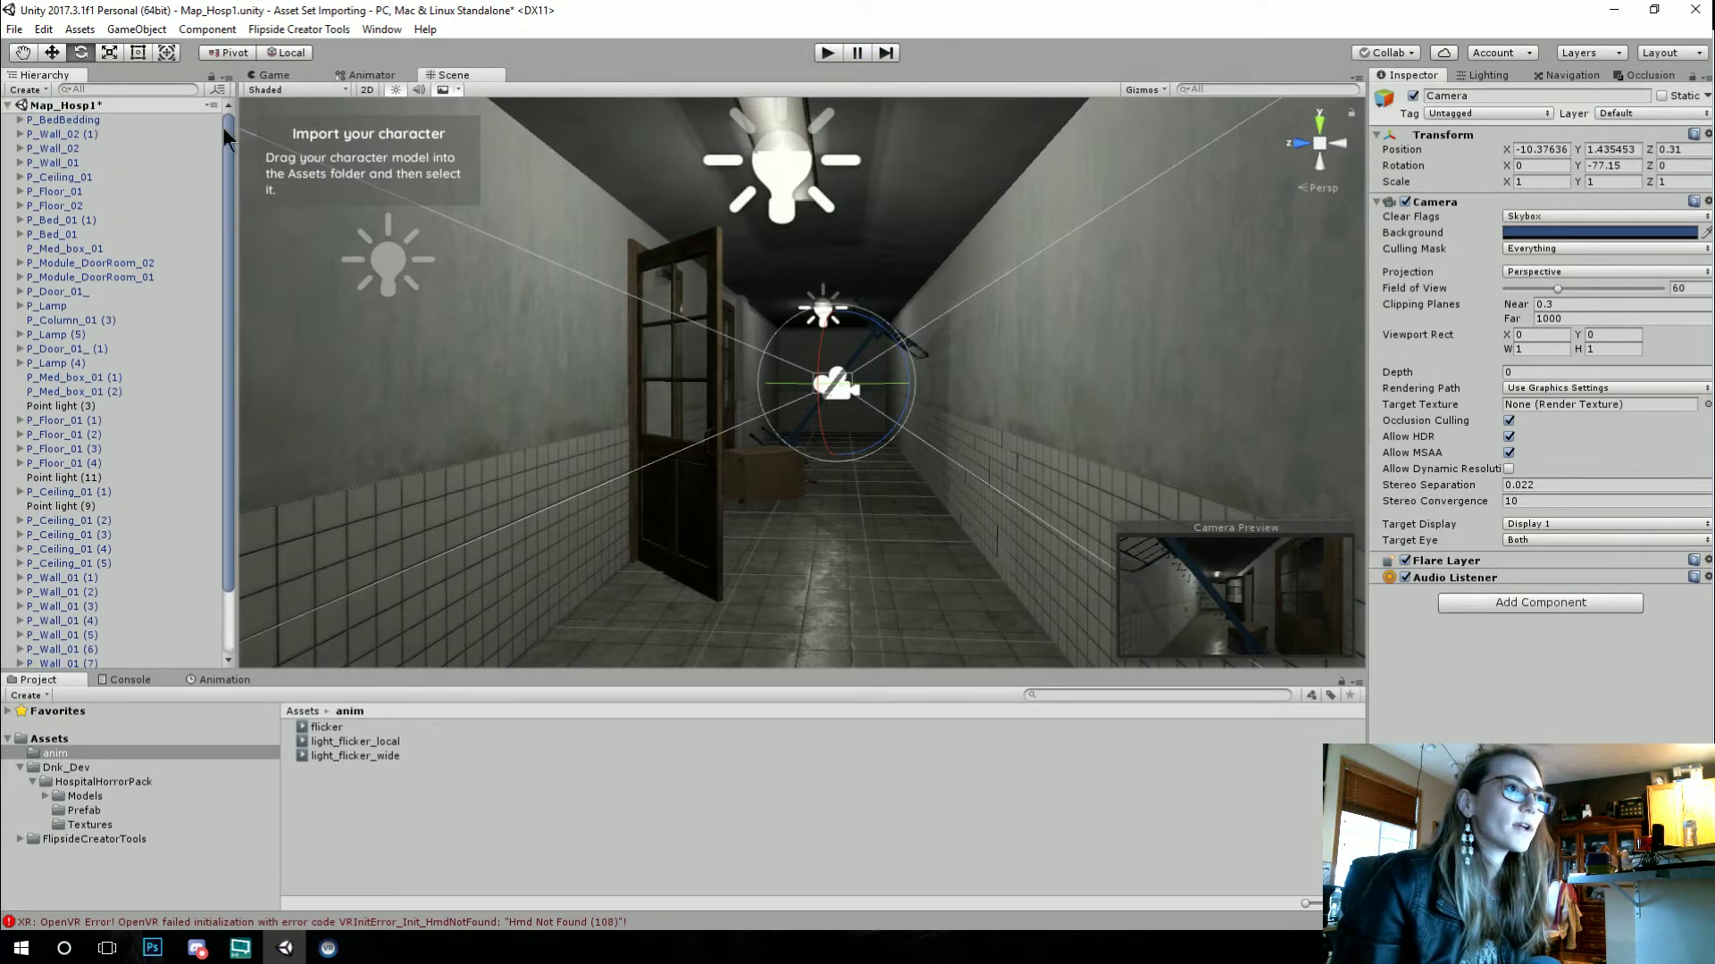
left_click(9, 105)
left_click(136, 30)
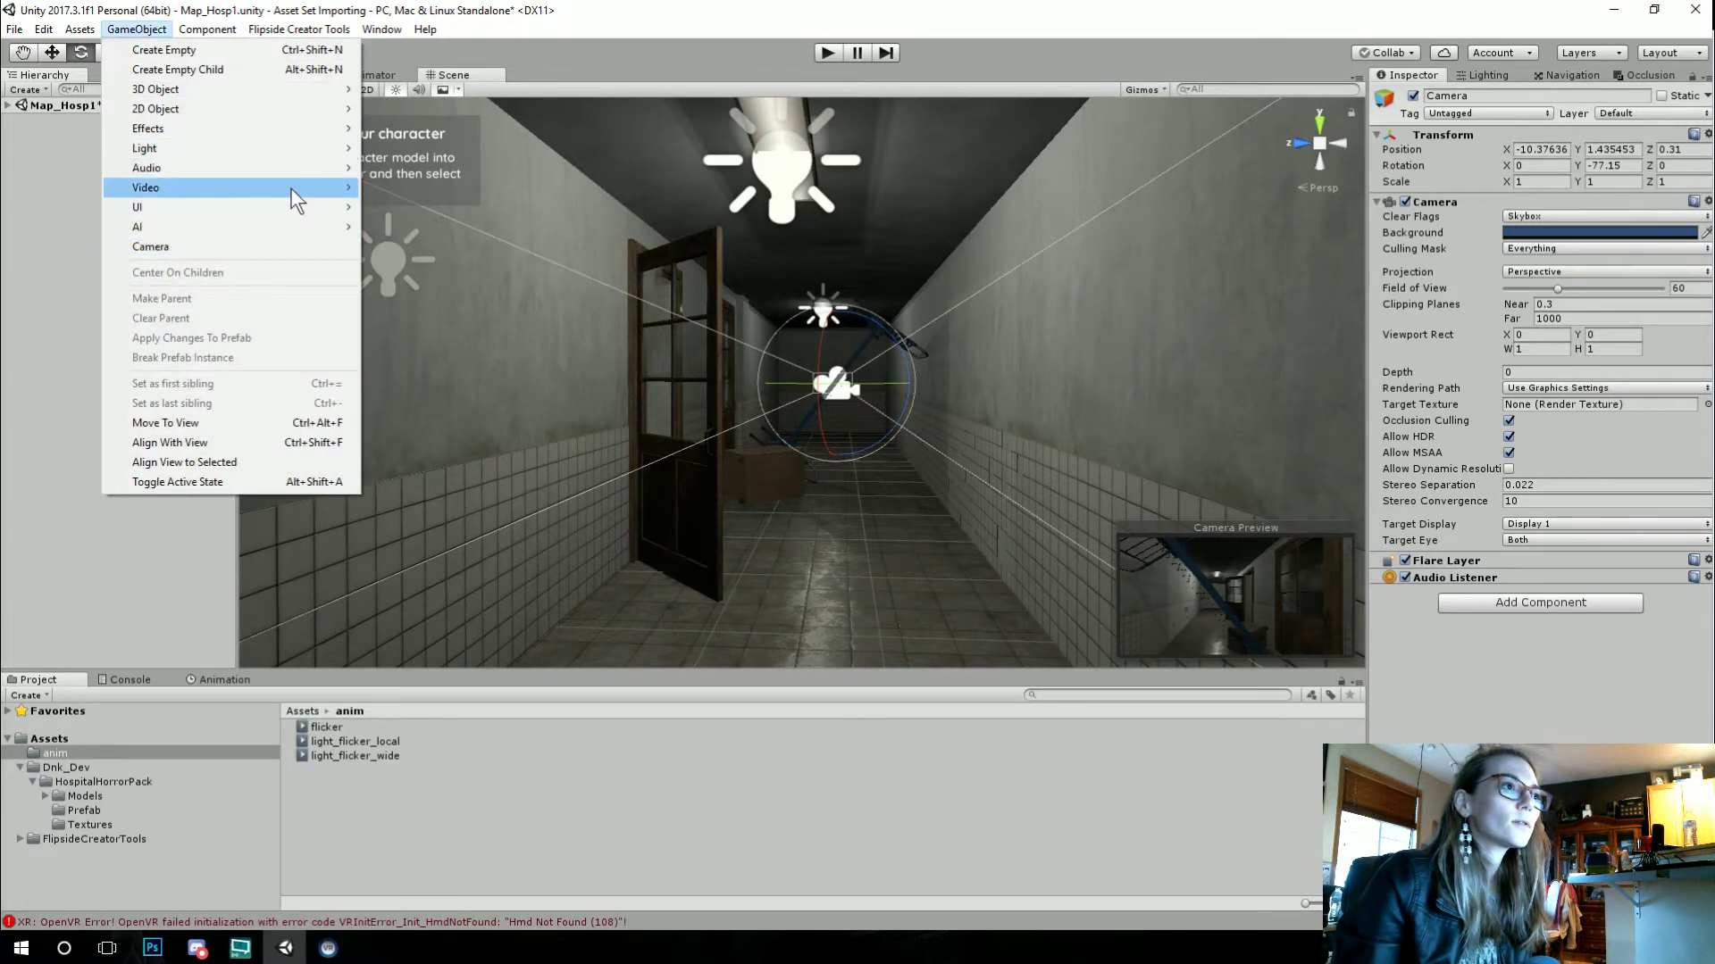
mouse_move(293, 150)
left_click(438, 233)
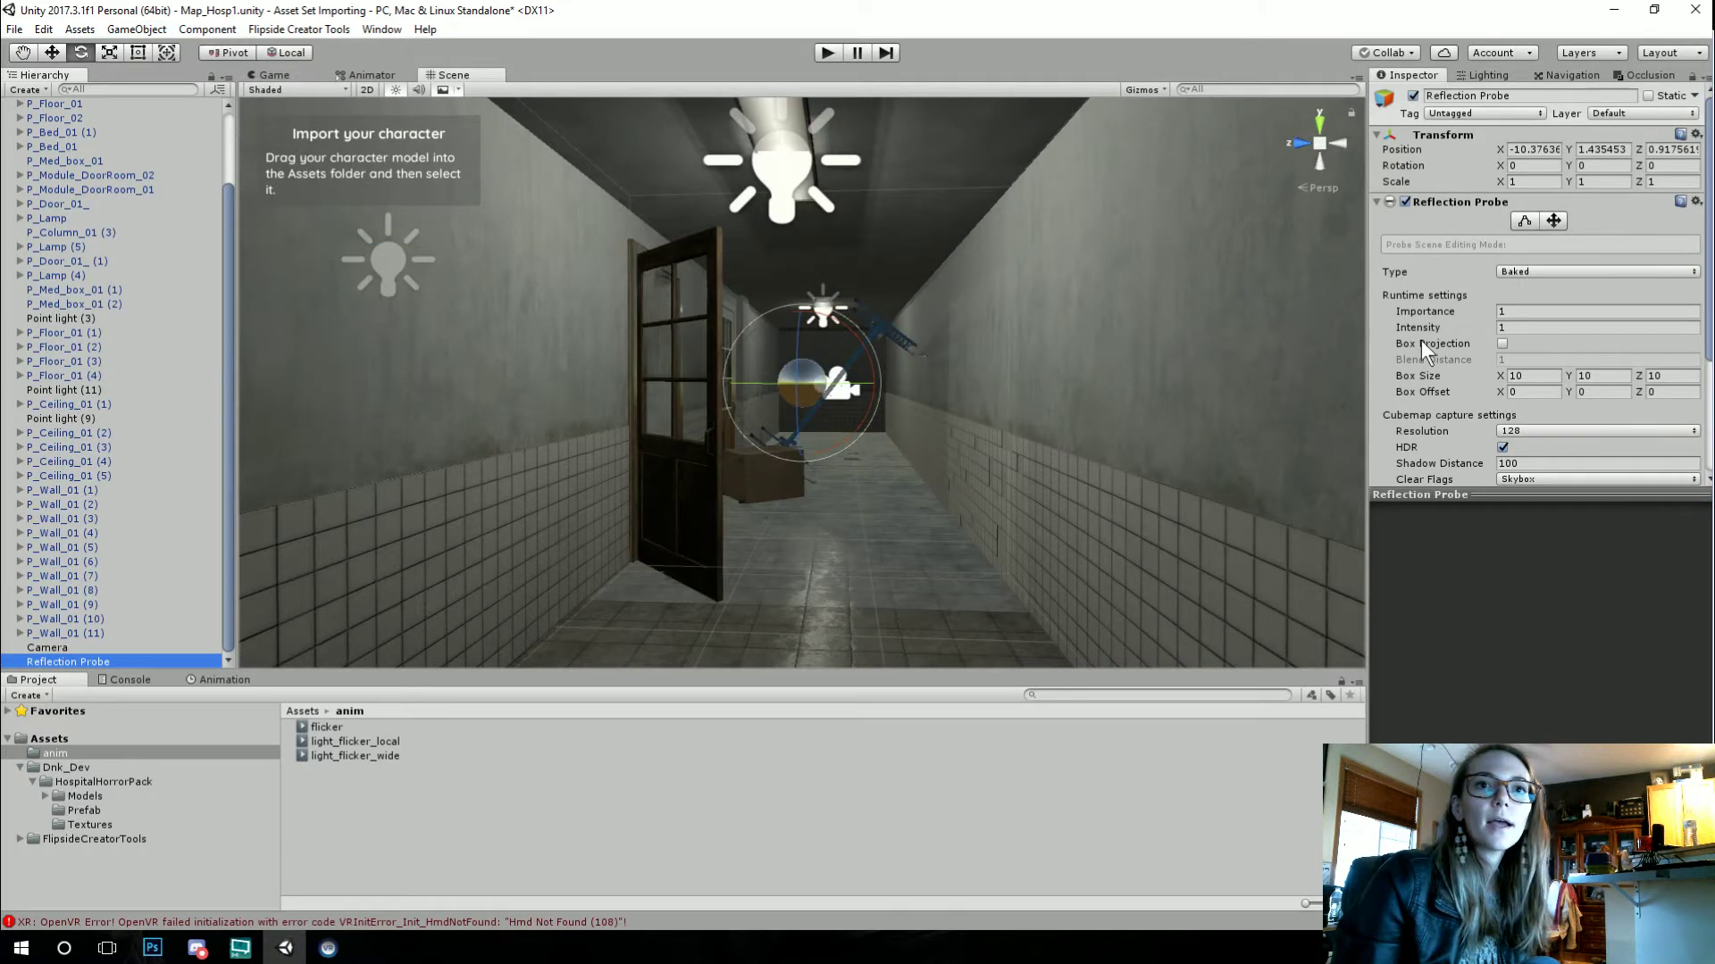
left_click(1525, 274)
left_click(1539, 334)
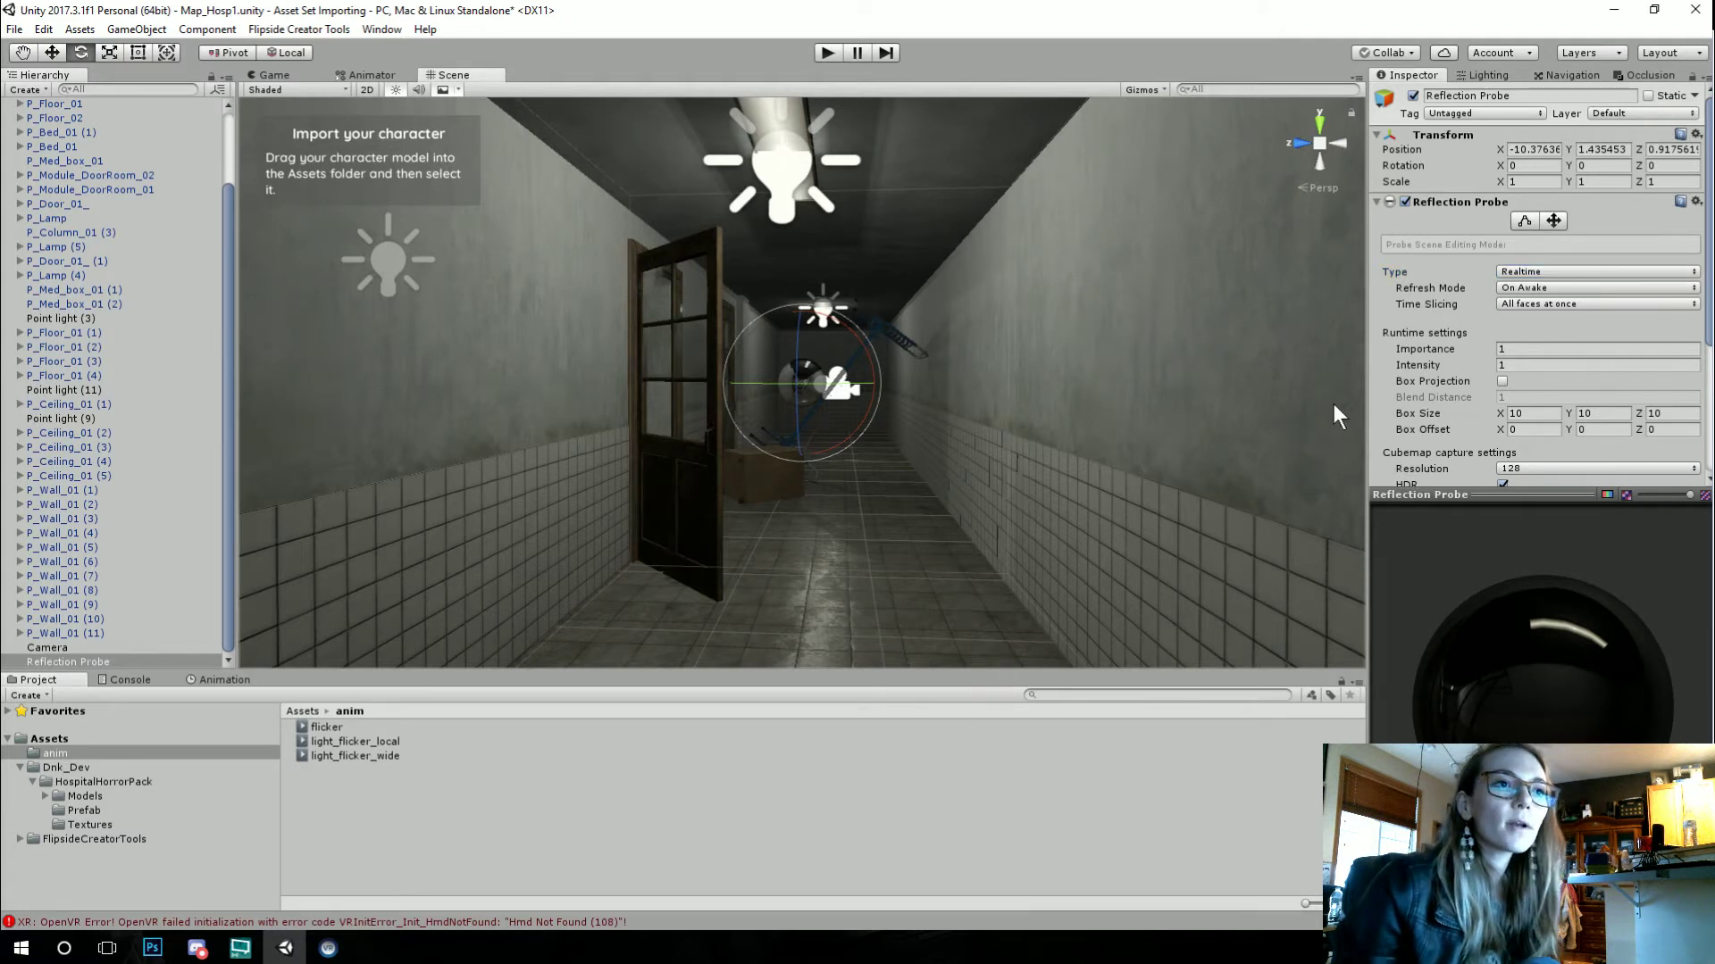
Step: Stretch the Reflection Probe's Box Size along X to about 21.5, checking it against the whole building
scroll(1412, 315, "down", 3)
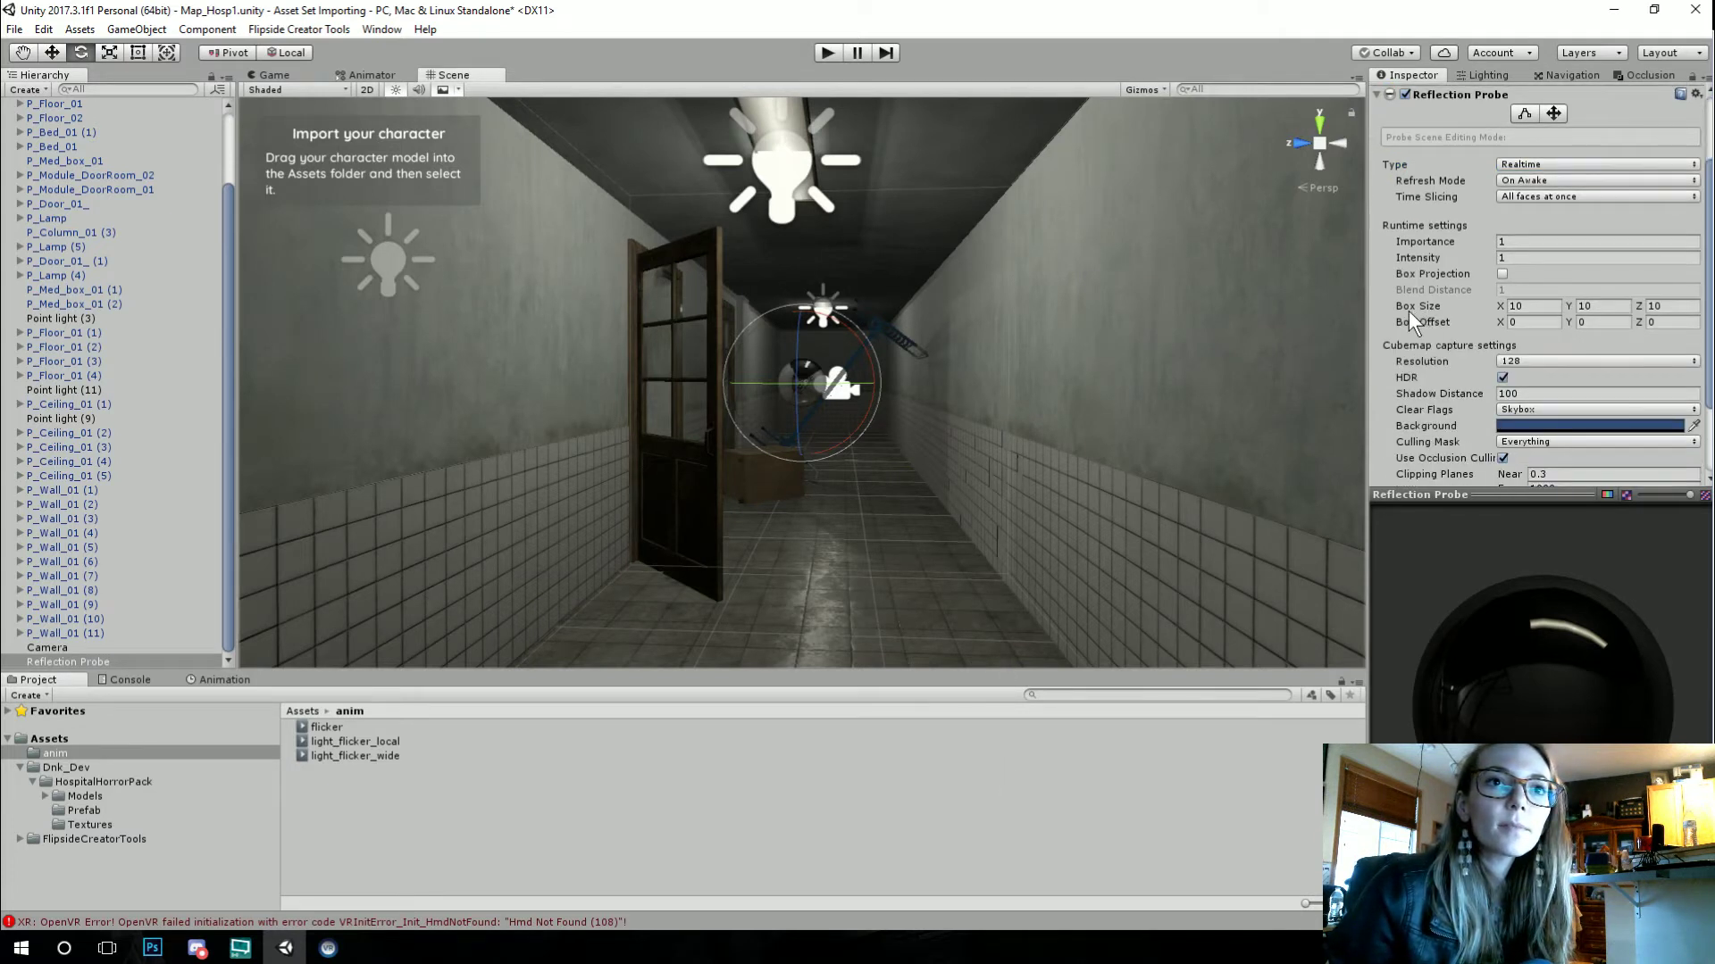
left_click_drag(1500, 309, 1454, 313)
left_click_drag(1663, 307, 945, 302)
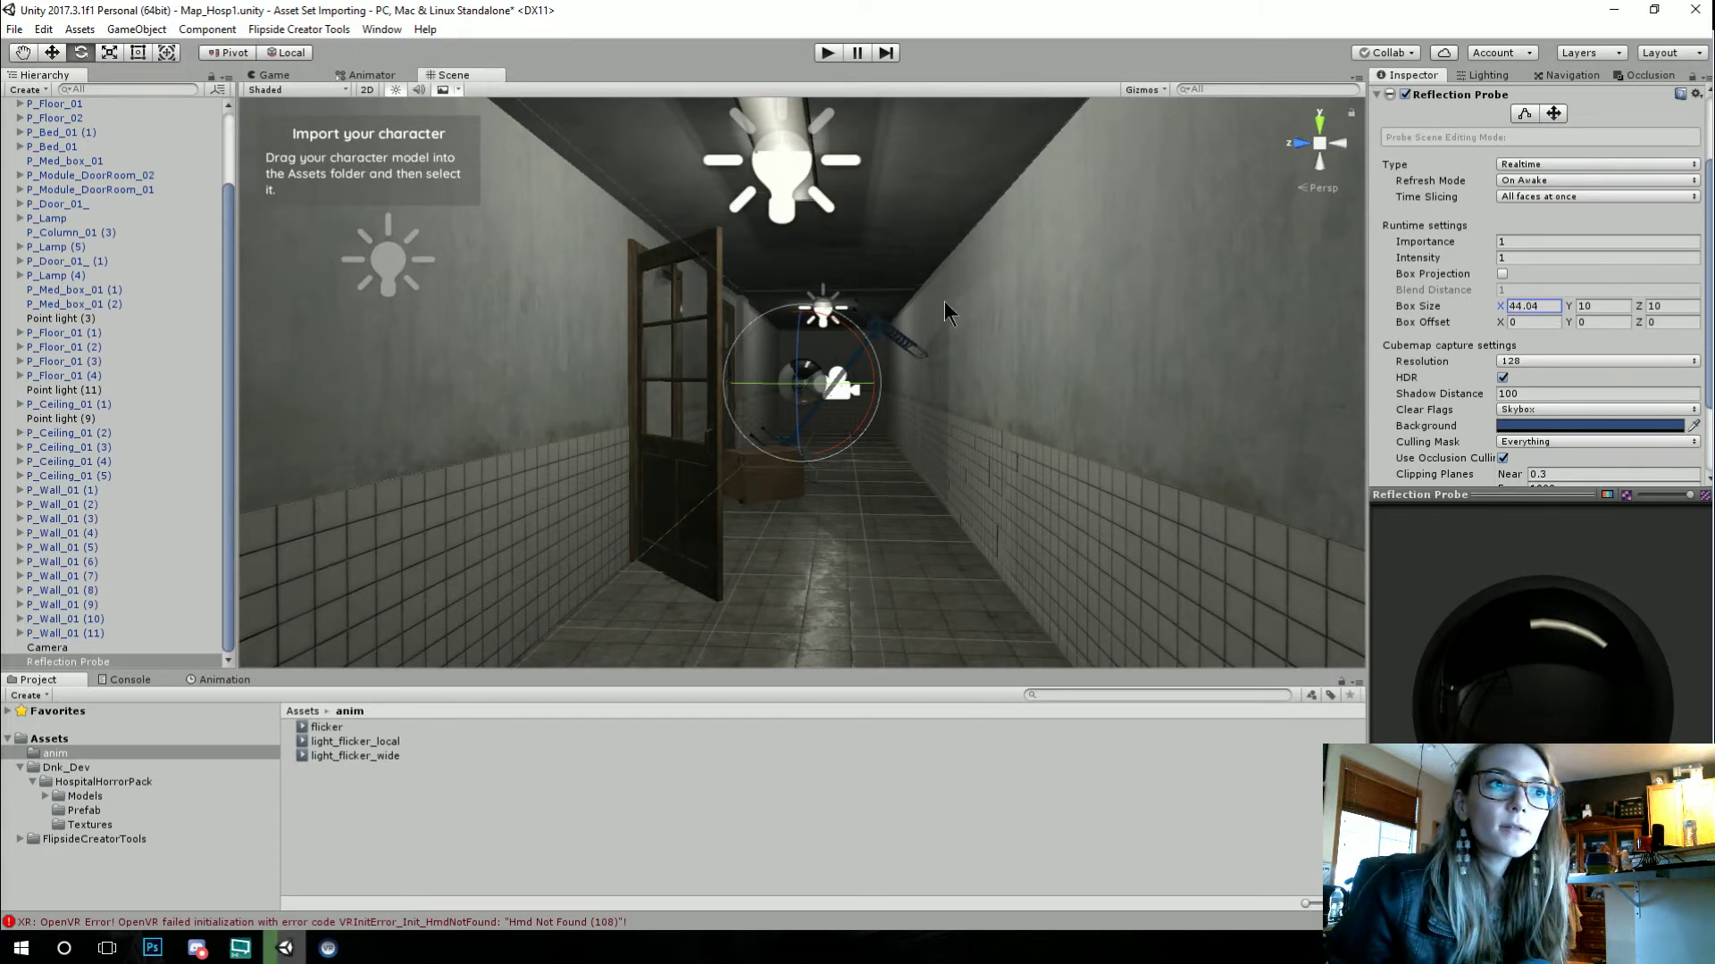
key("f")
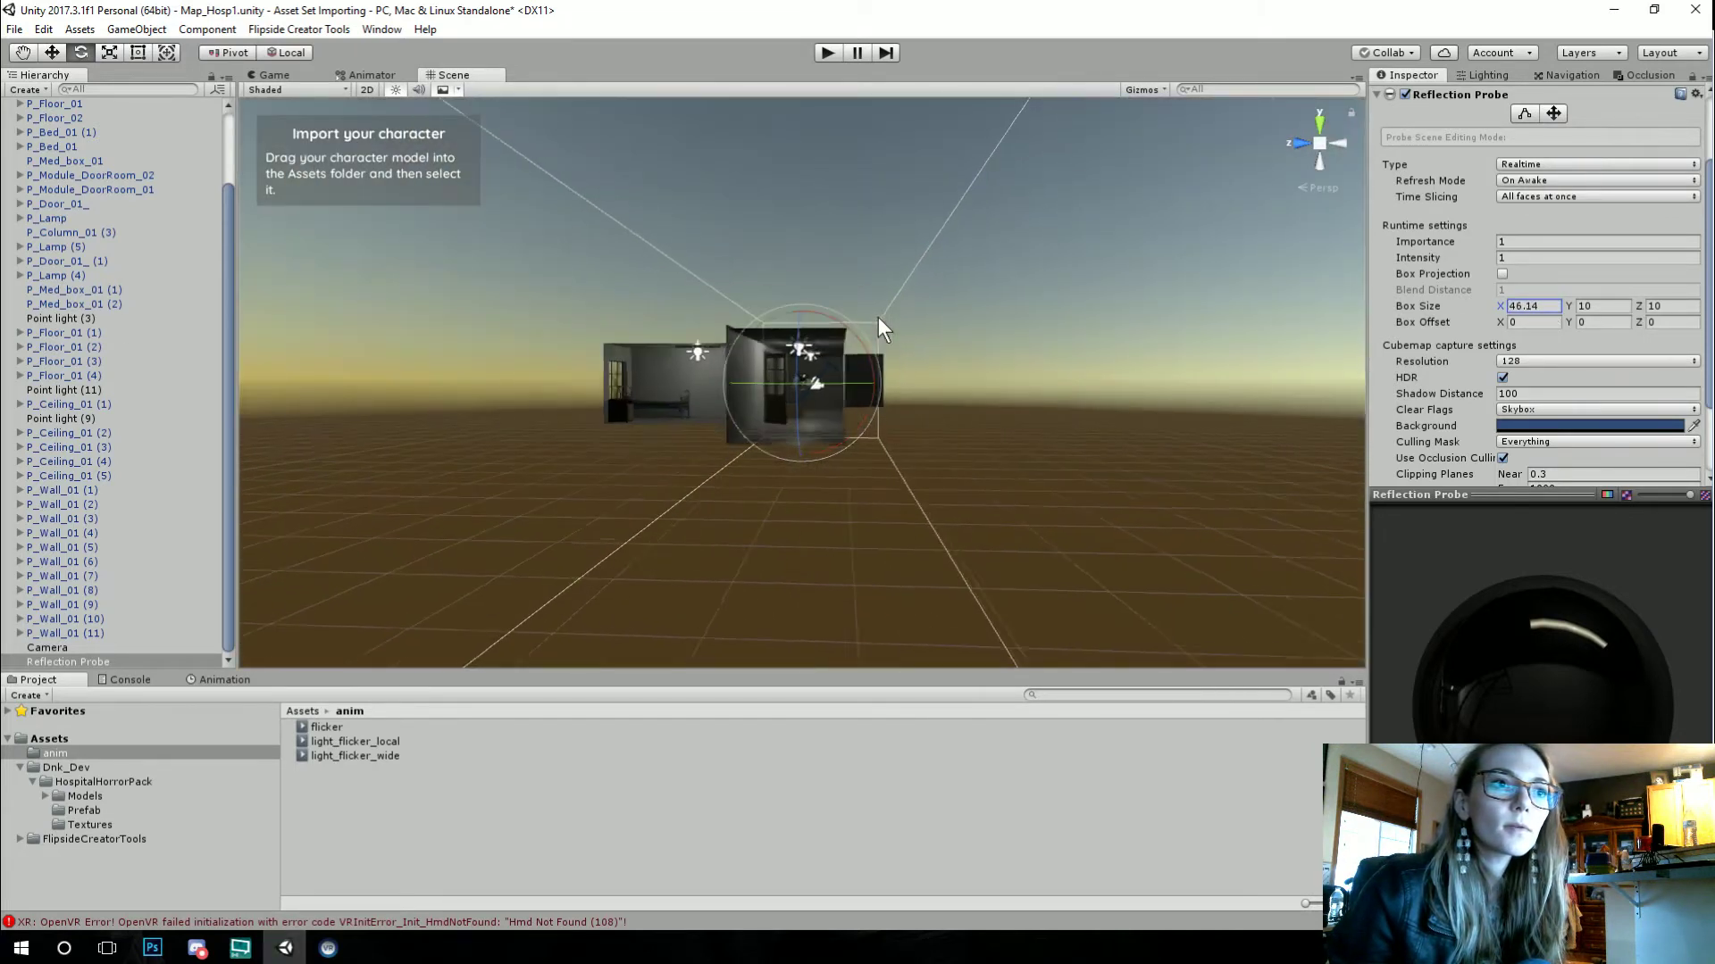
left_click_drag(1497, 307, 1259, 313)
left_click_drag(1061, 381, 630, 366, "alt")
key("f")
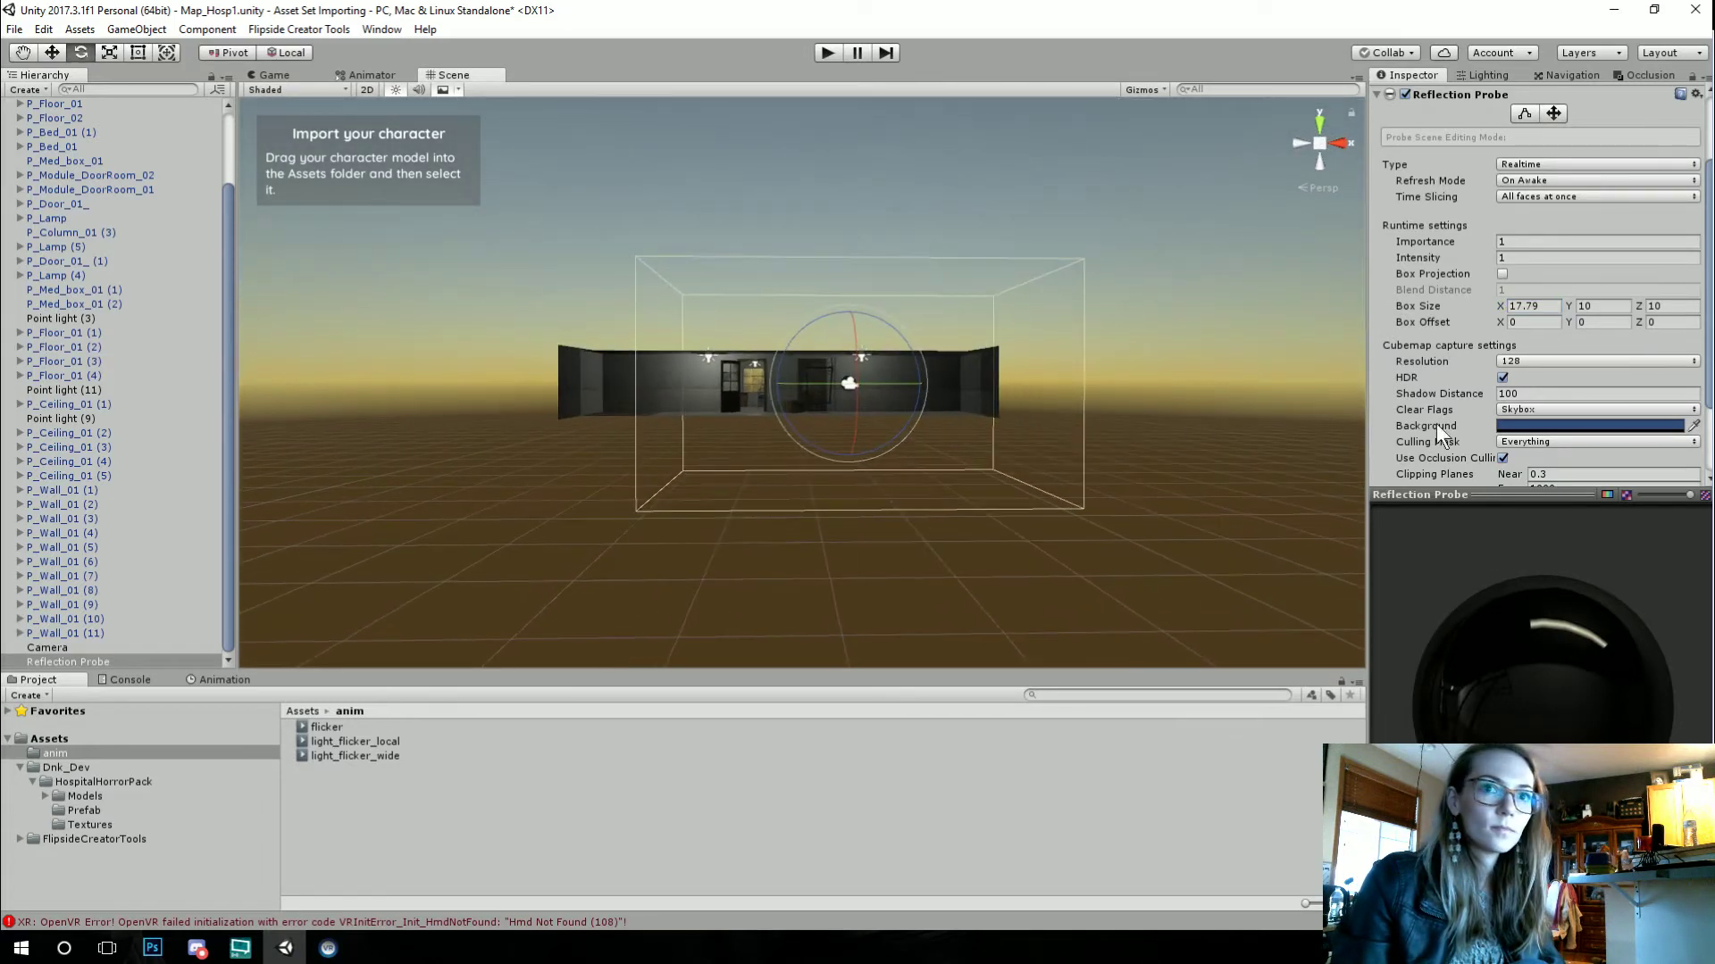
mouse_move(1498, 304)
left_mouse_down()
mouse_move(1454, 305)
mouse_move(1503, 302)
left_mouse_up()
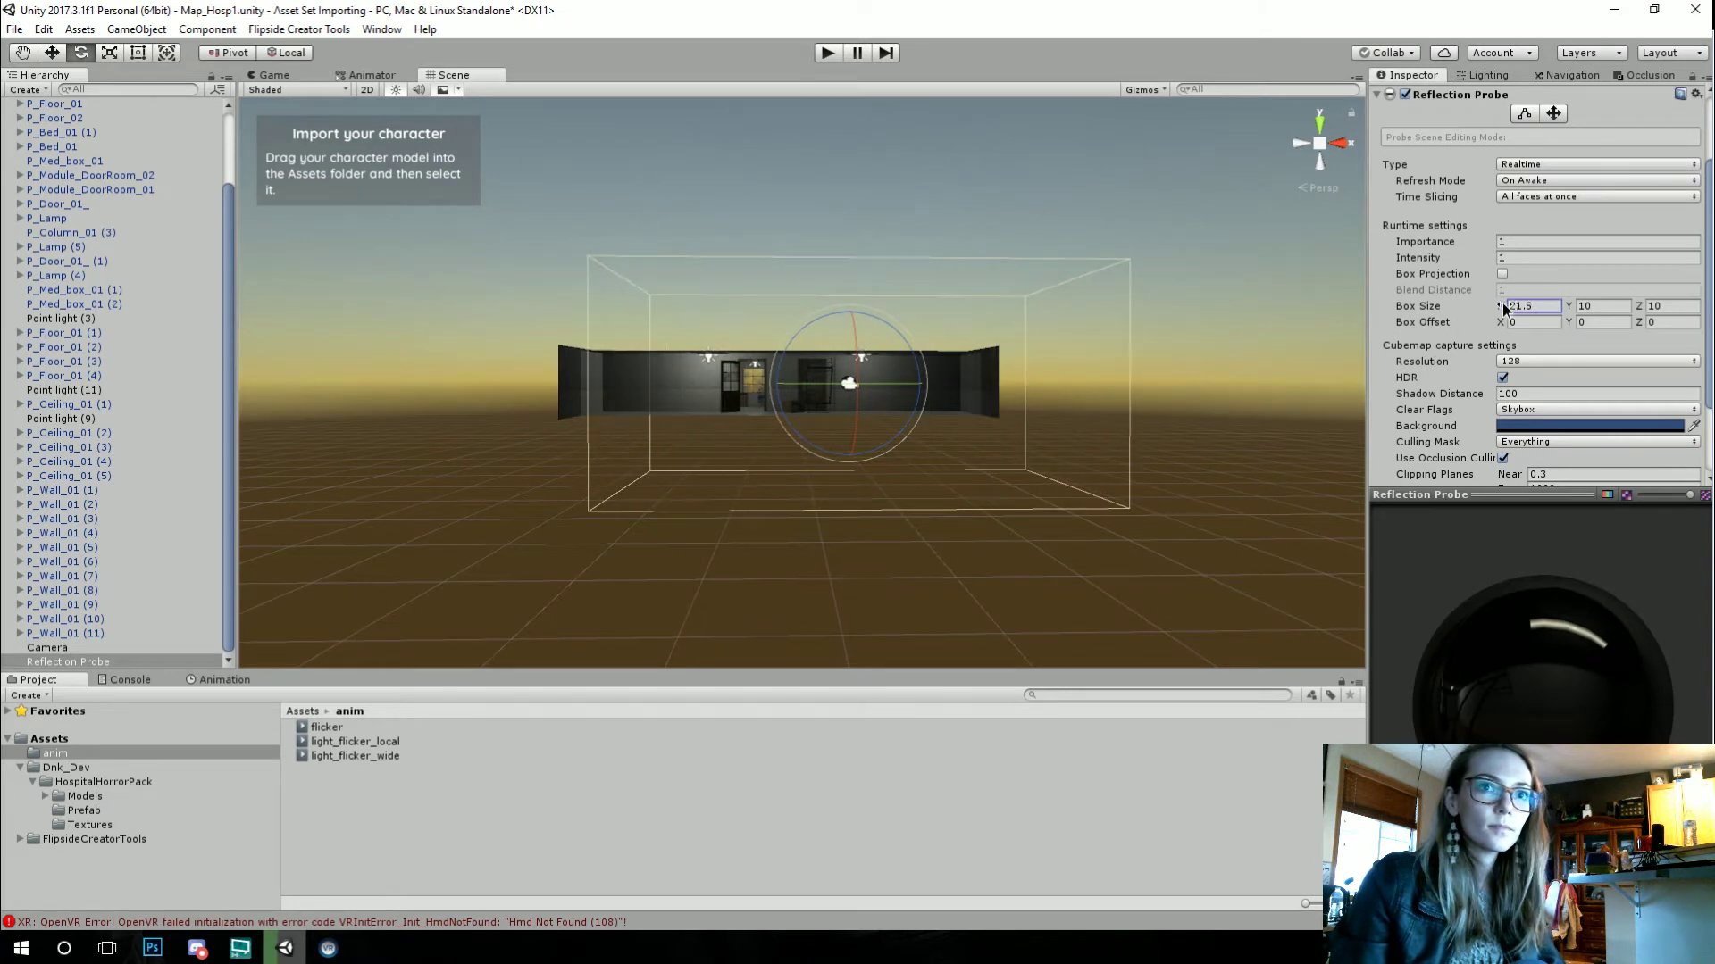
Step: Move the Reflection Probe along the hallway so its box encloses the hospital building, and inspect it from an angle
left_click(51, 52)
left_click_drag(928, 398, 846, 420)
right_click_drag(853, 389, 1029, 406)
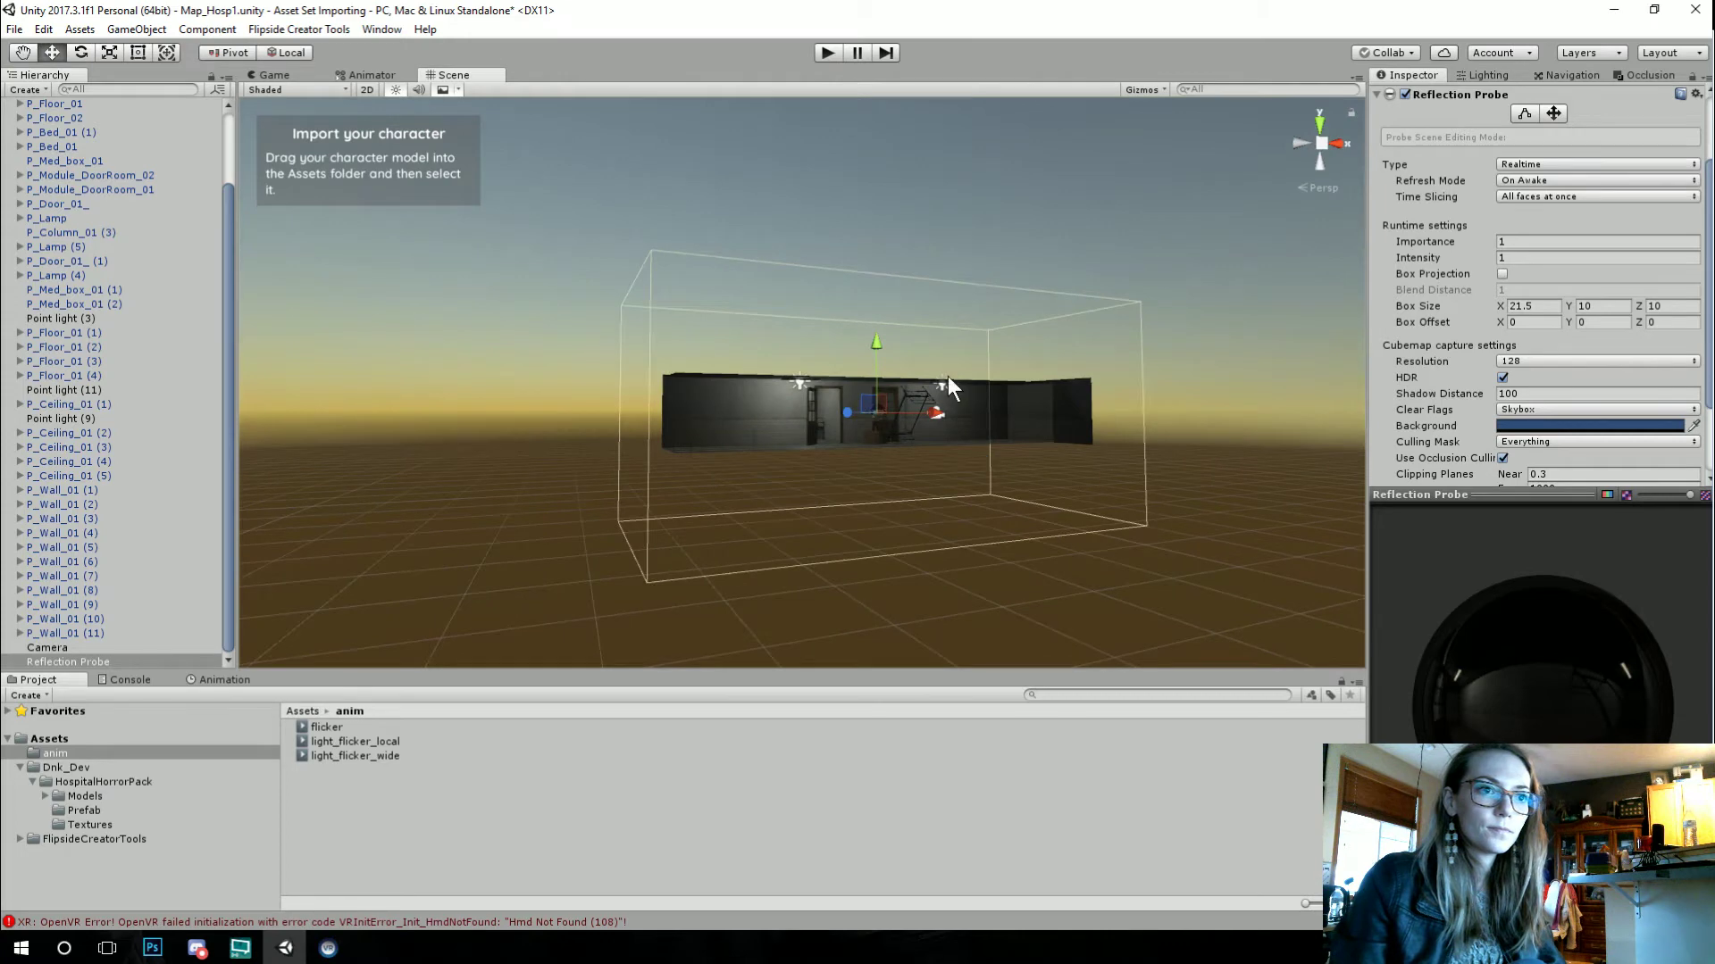
Step: Inspect the hospital hallway from the inside and open the scene's Lighting settings
right_click_drag(946, 368, 778, 410)
right_click_drag(635, 428, 1027, 501)
left_click(1494, 78)
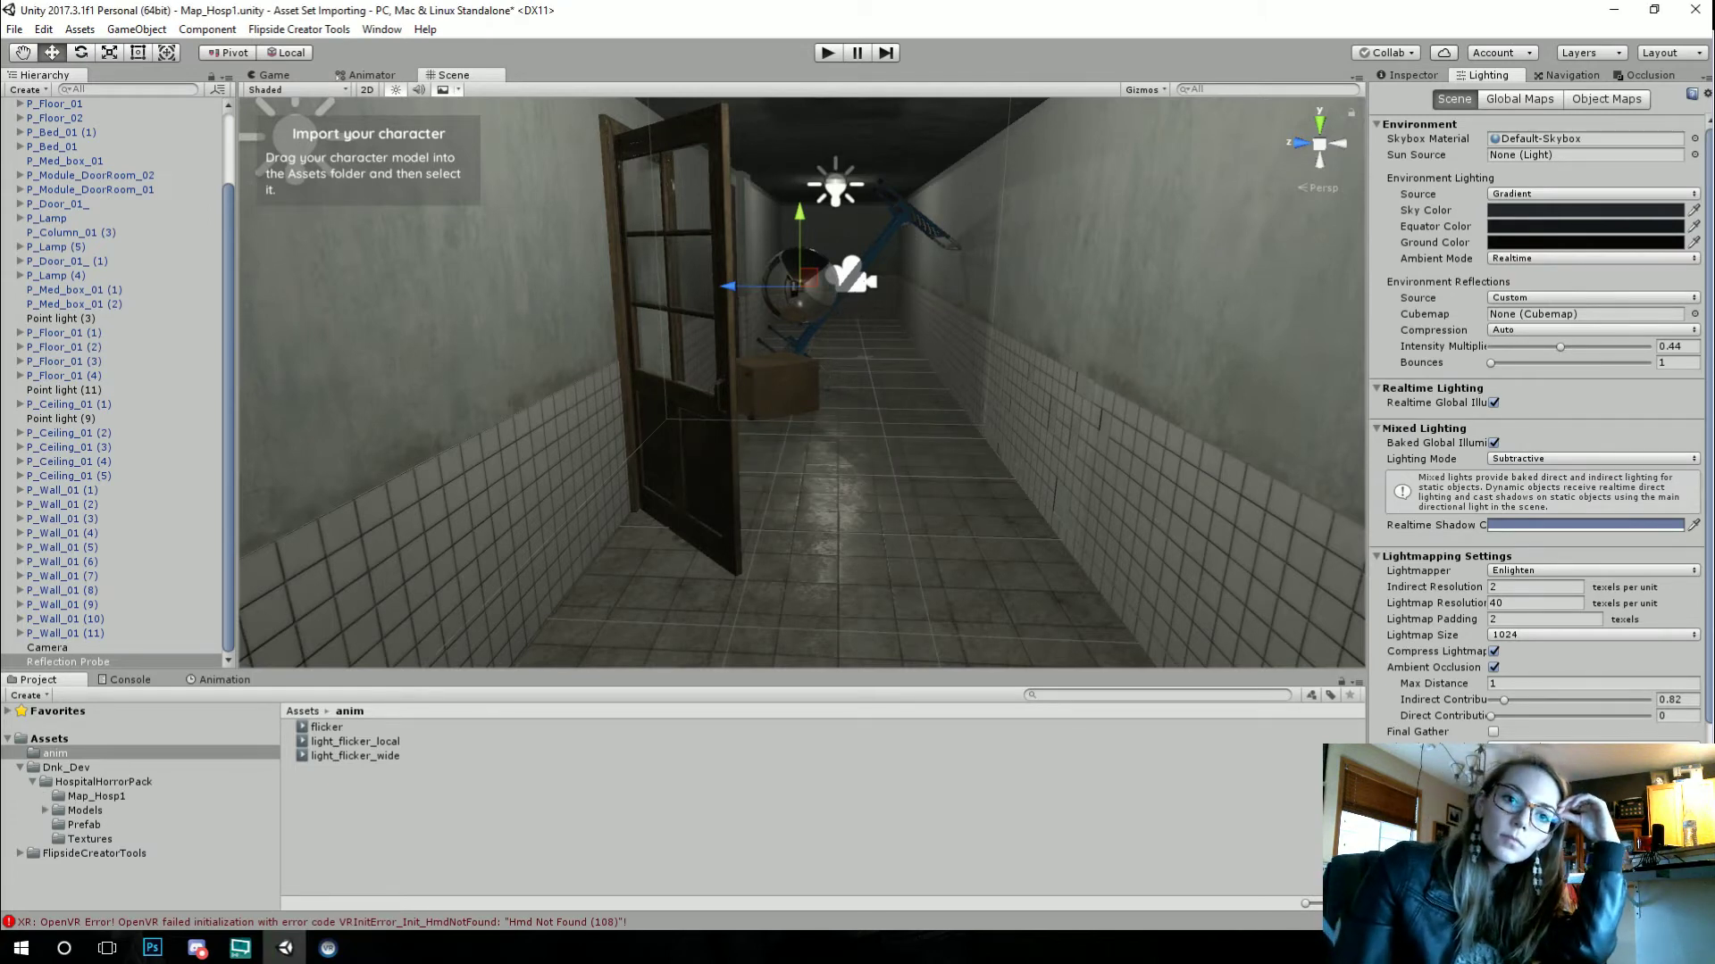
scroll(870, 457, "up", 2)
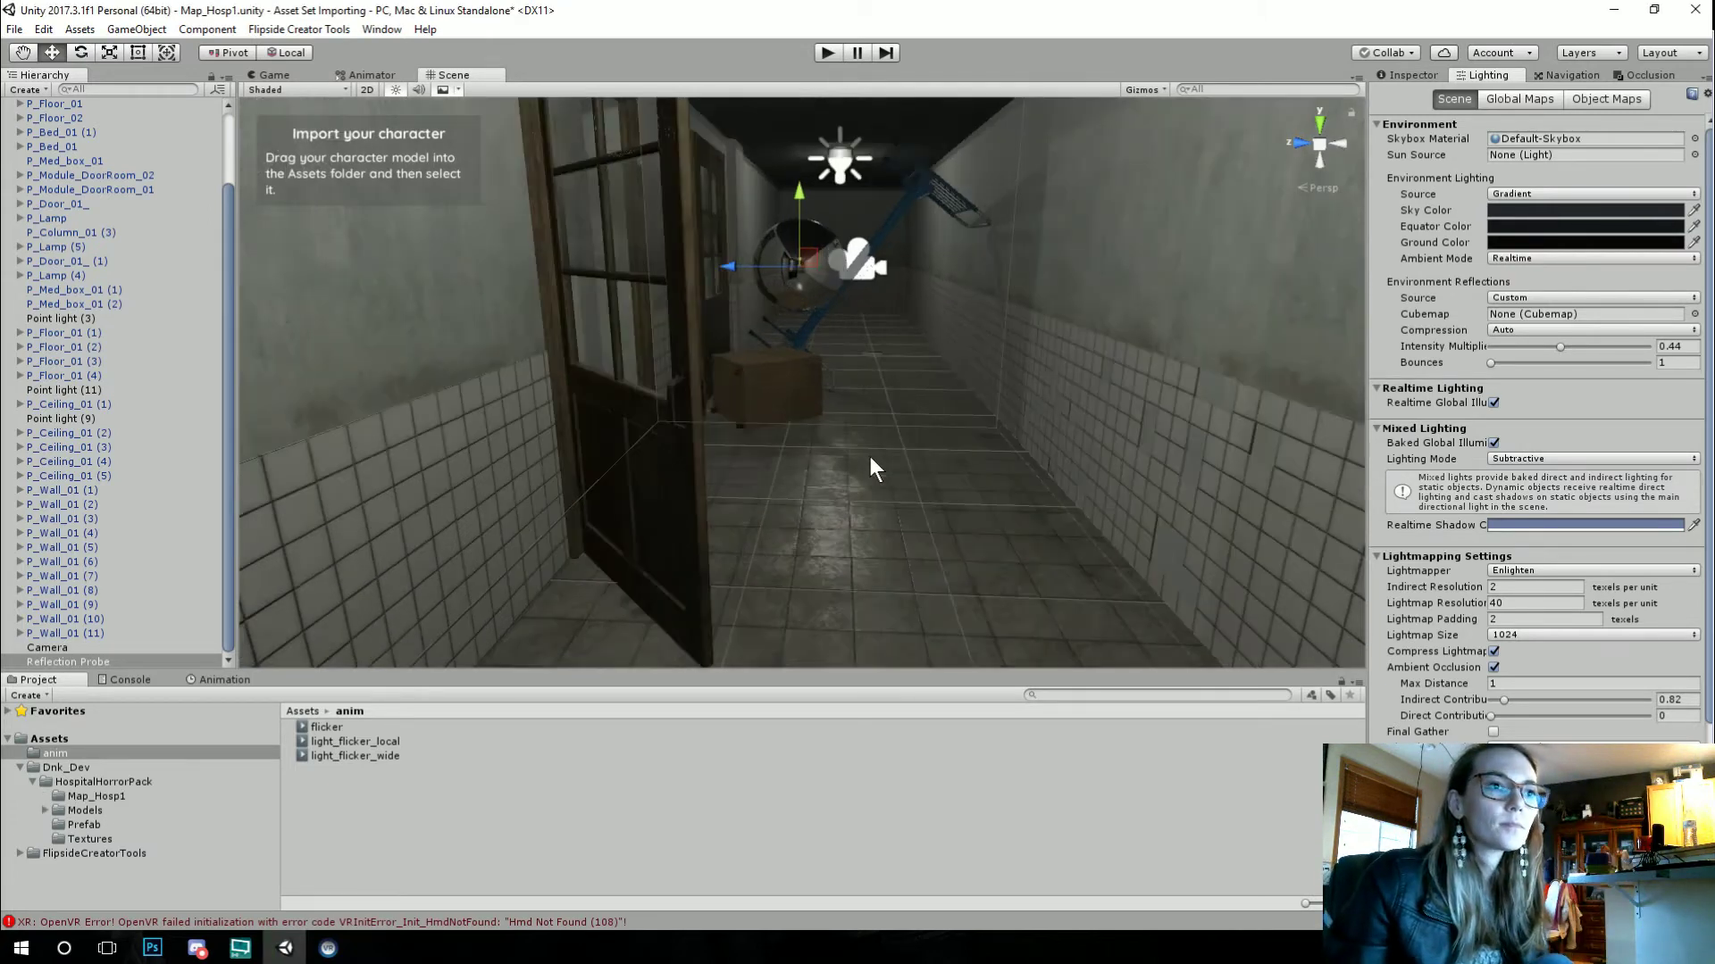
right_click_drag(895, 442, 1062, 385)
key("s")
key("w")
scroll(40, 147, "up", 3)
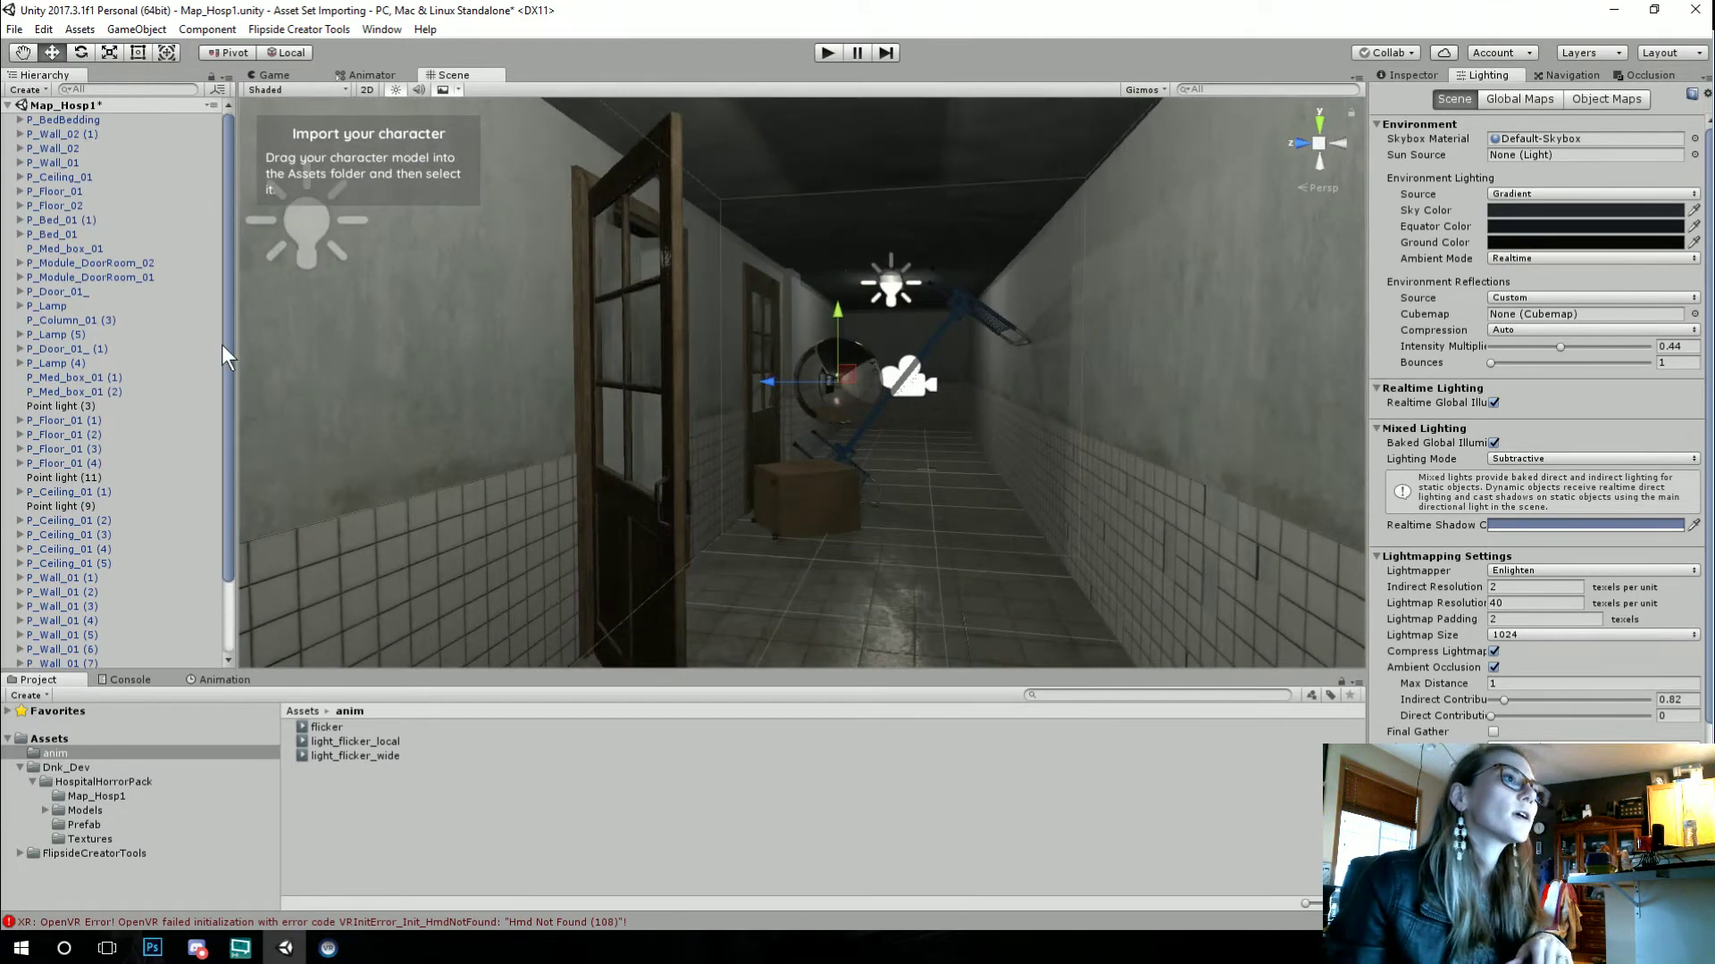
Step: Collapse the scene hierarchy and create a Flipside set from the current scene
left_click(8, 105)
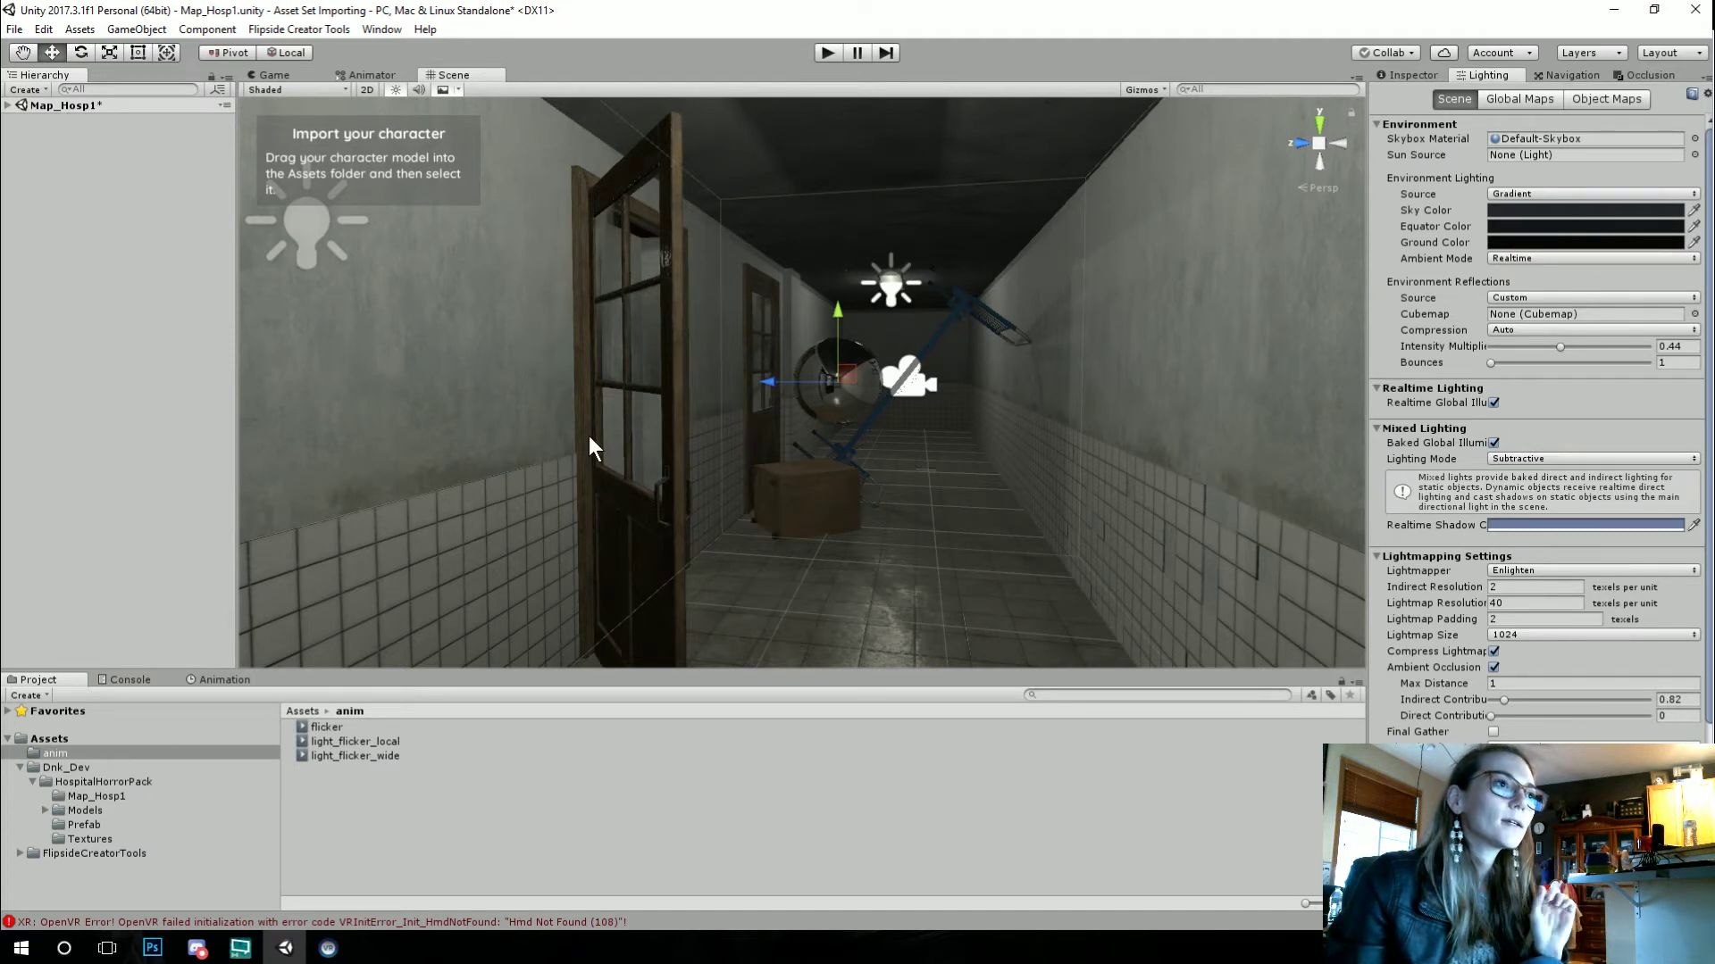
left_click(313, 30)
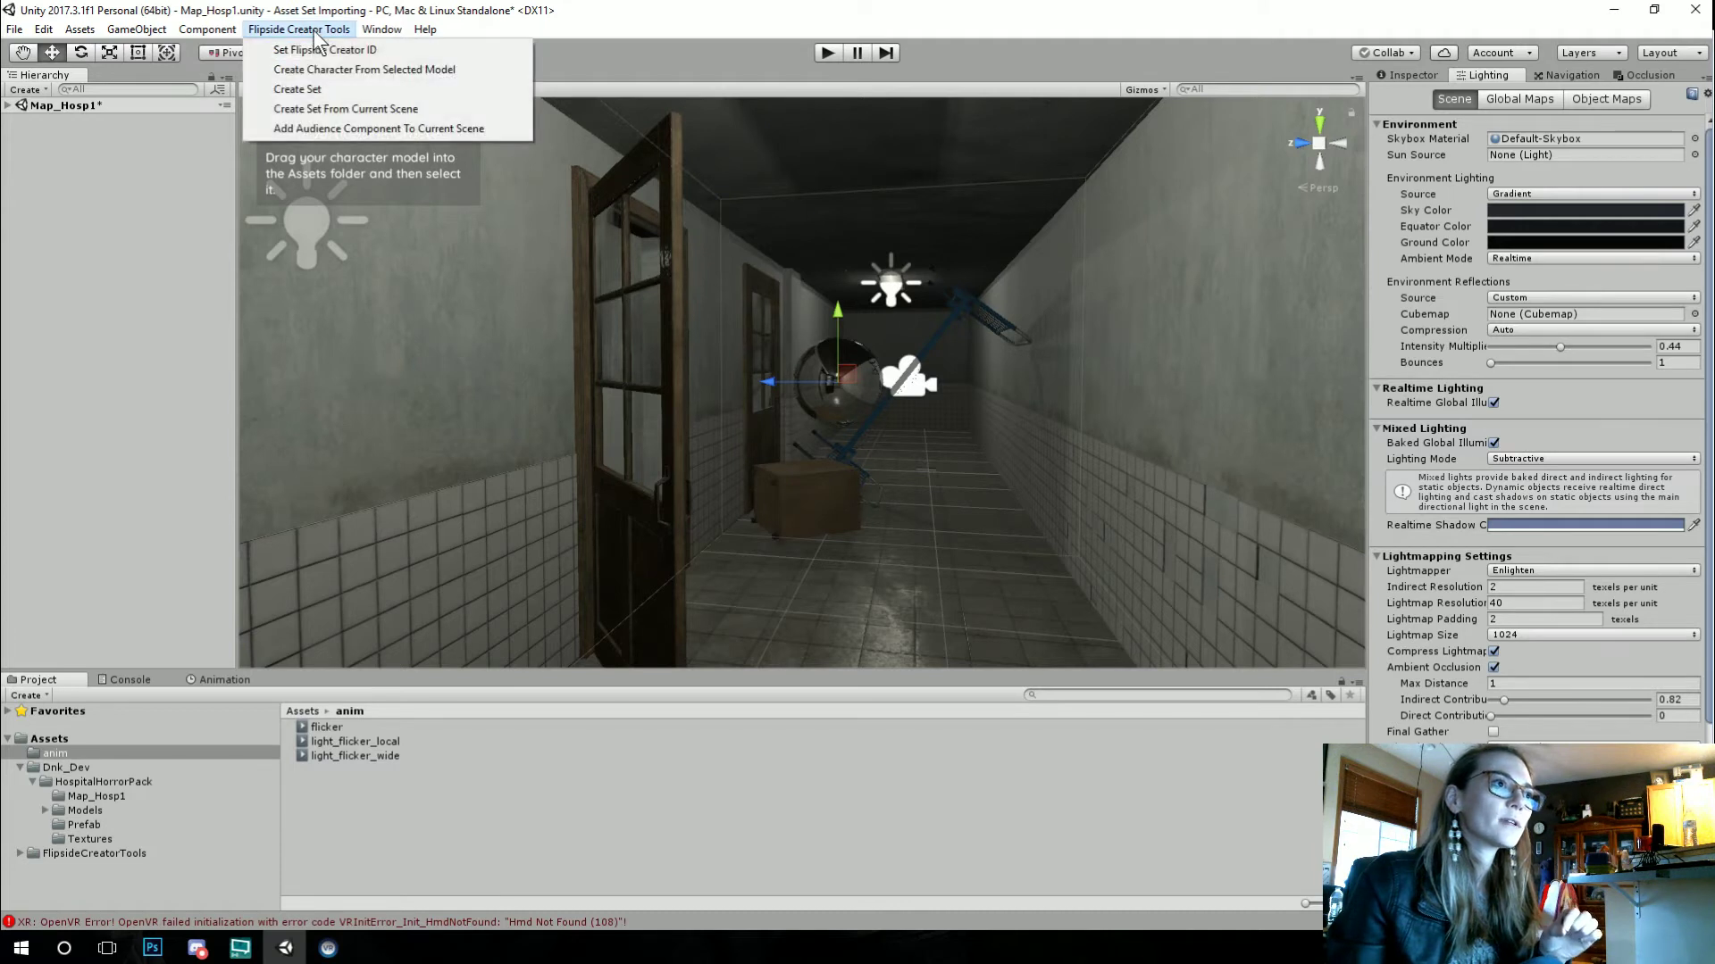
left_click(350, 109)
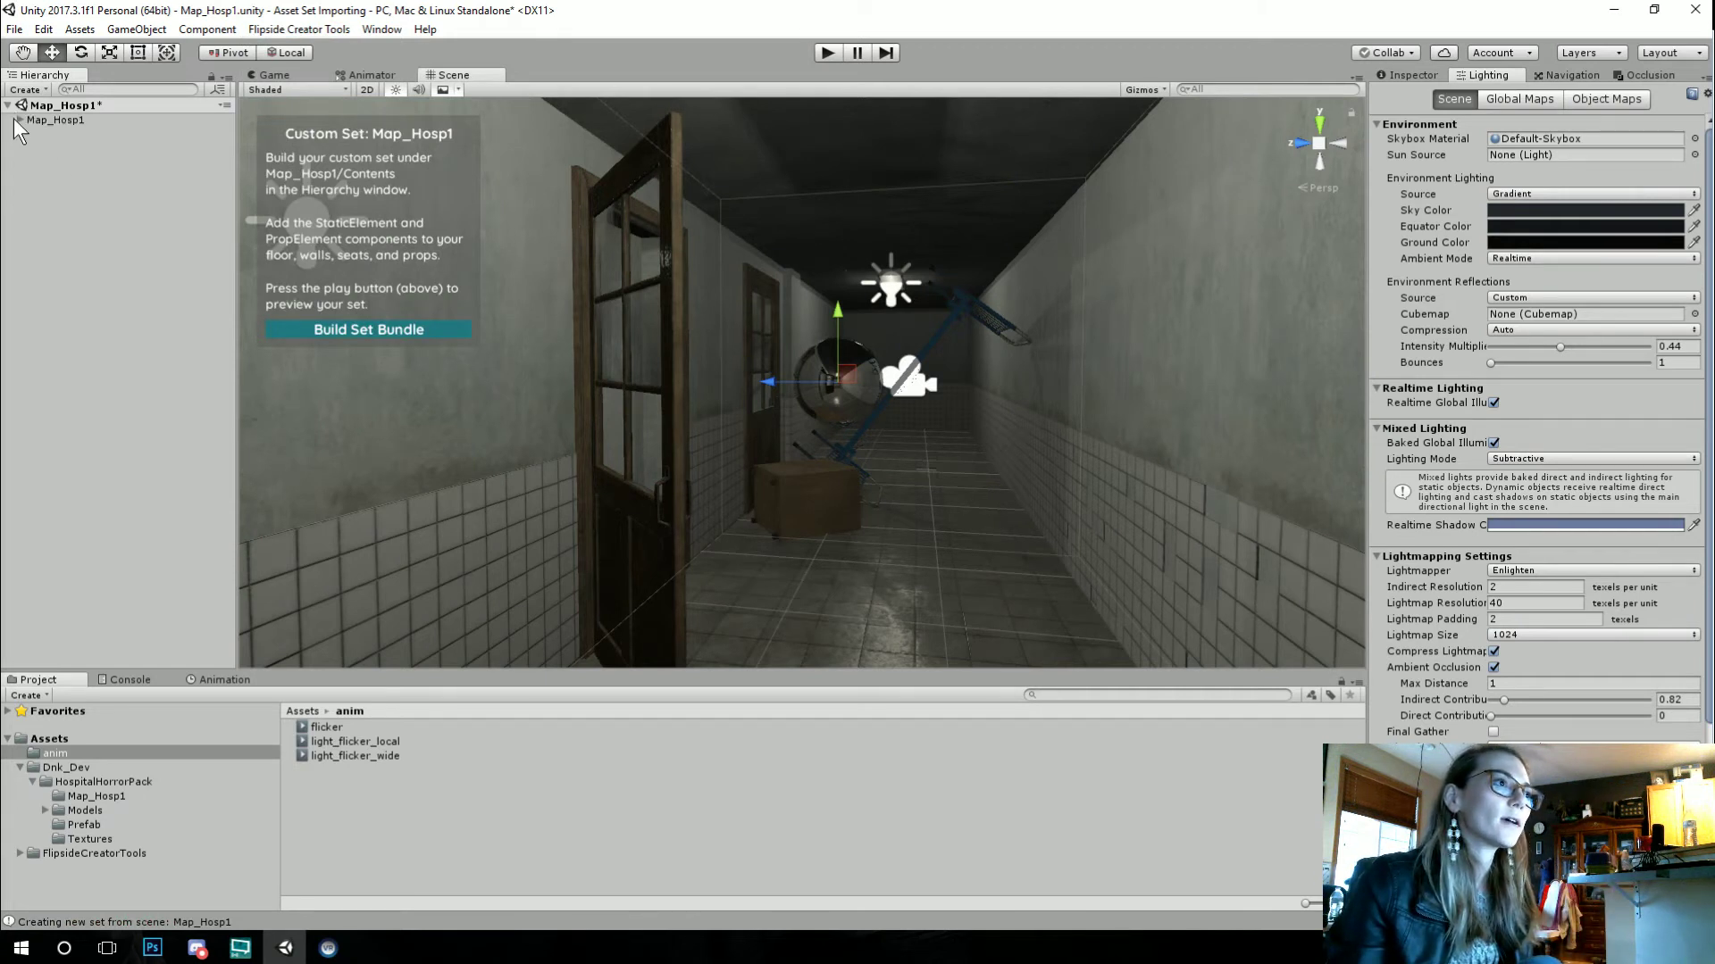
Step: Examine the new set's hierarchy, the Audience placement and the components on Contents, Audience, P_BedBedding and the Map_Hosp1 root
left_click(32, 134)
double_click(72, 150)
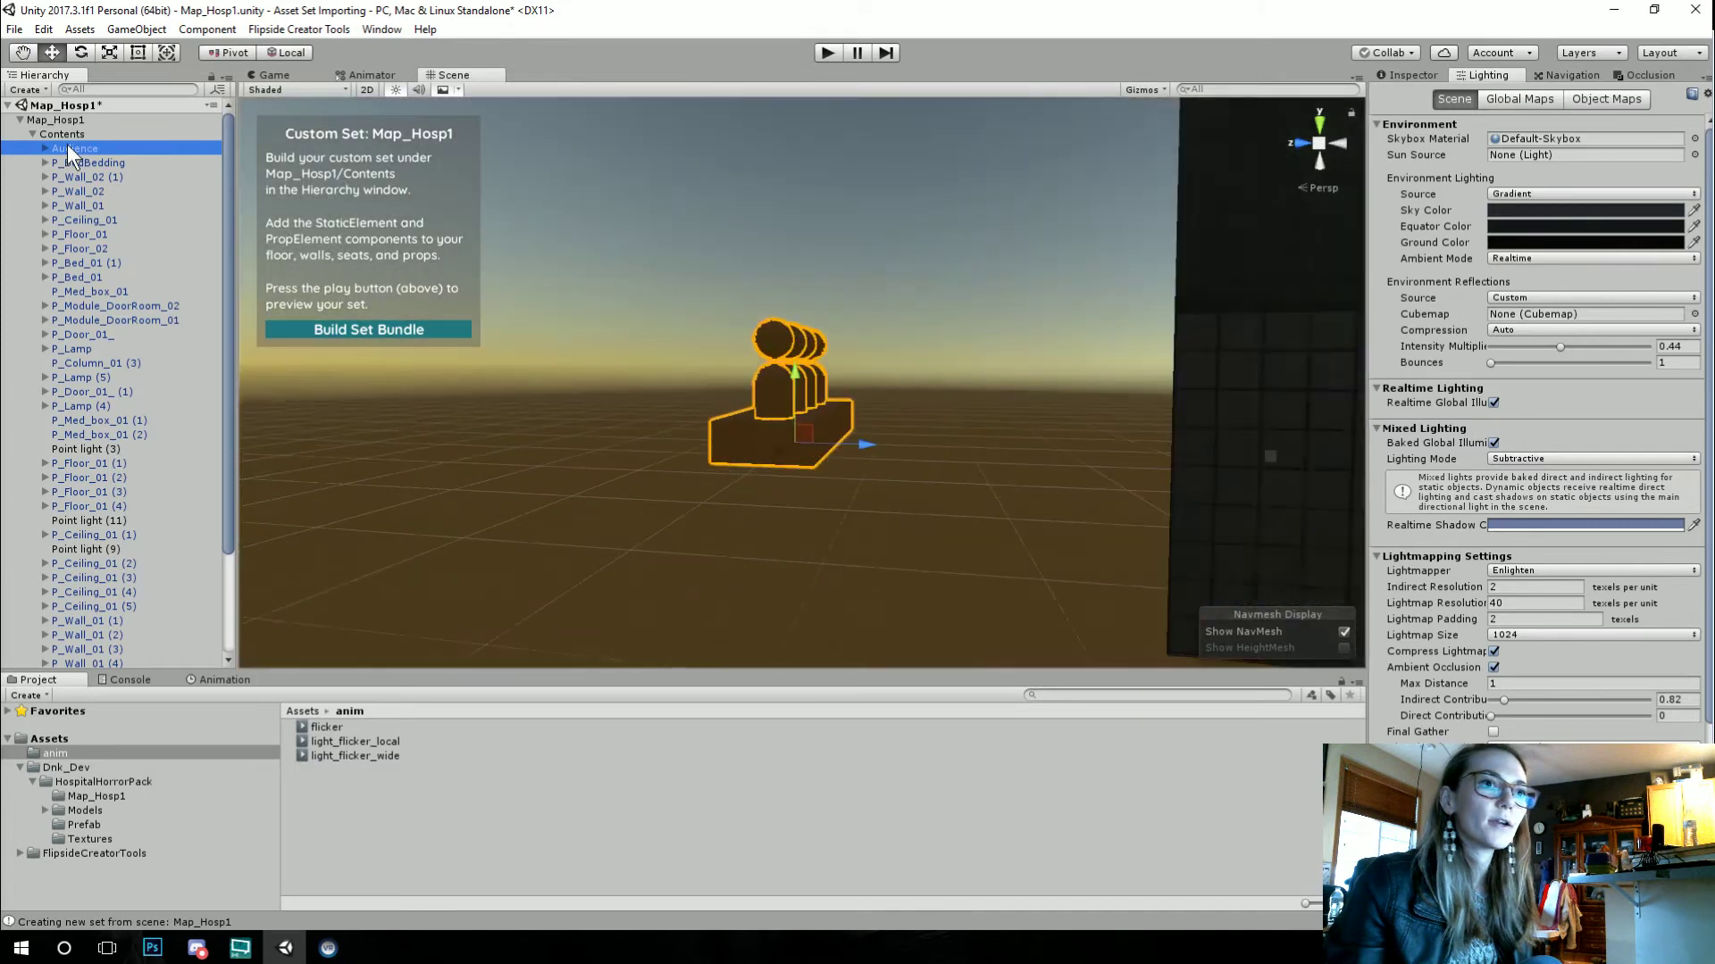
left_click_drag(746, 362, 993, 399, "alt")
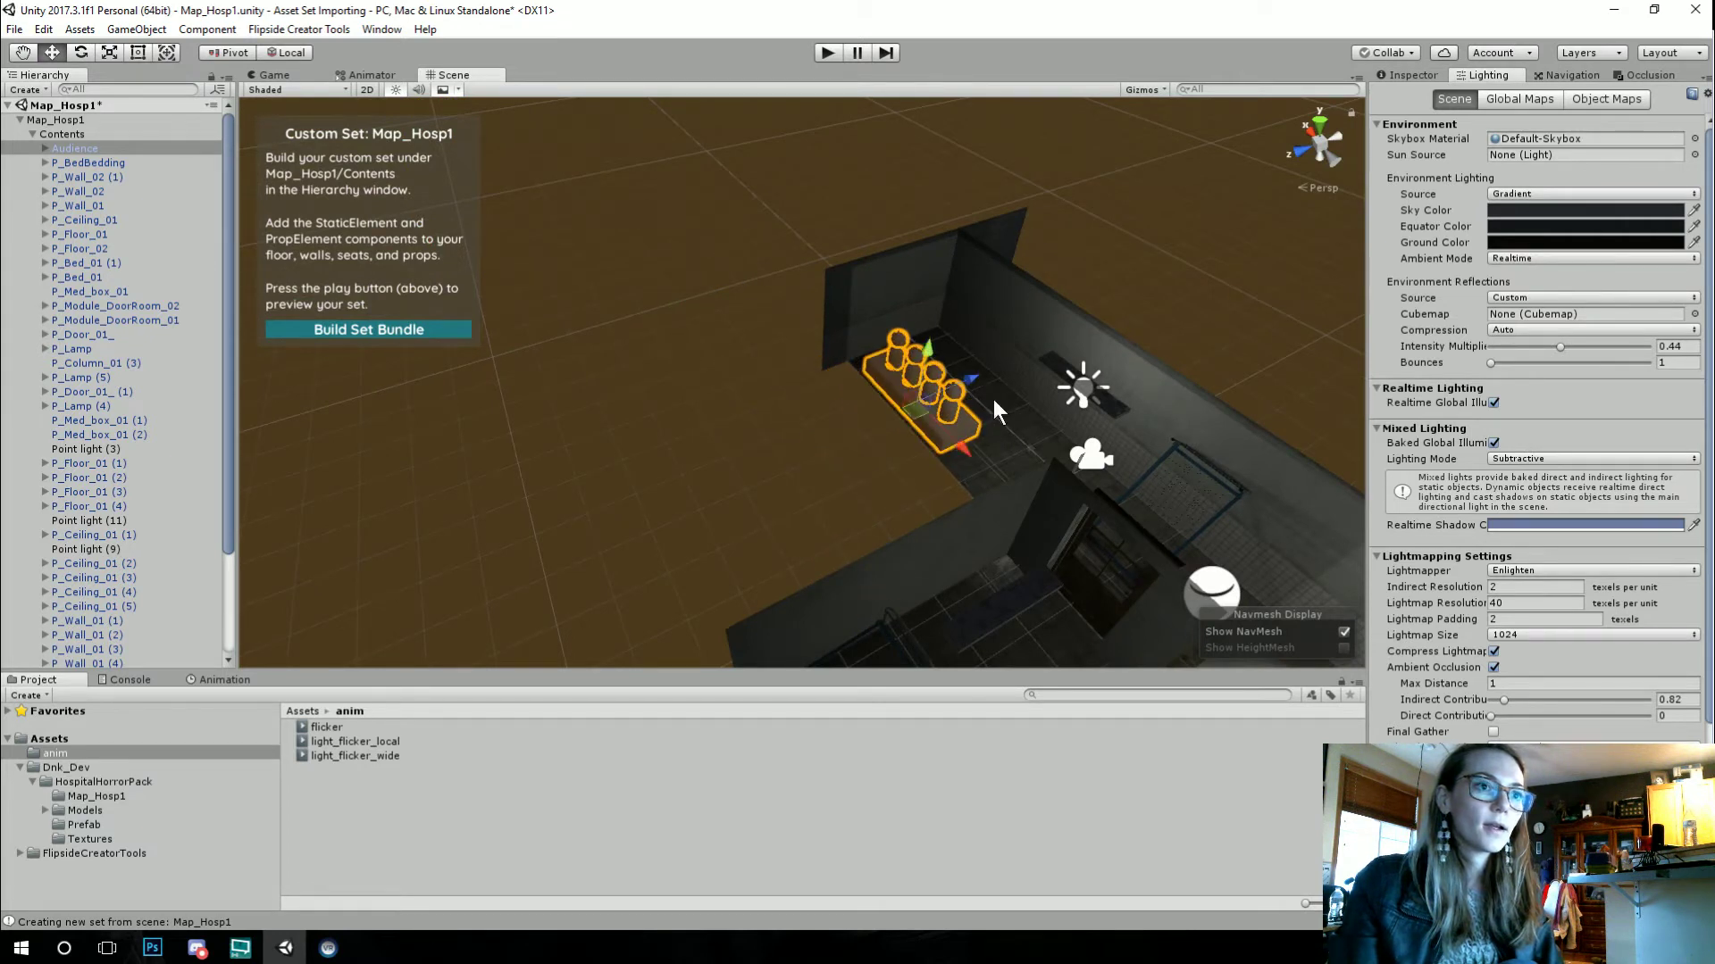
left_click(79, 134)
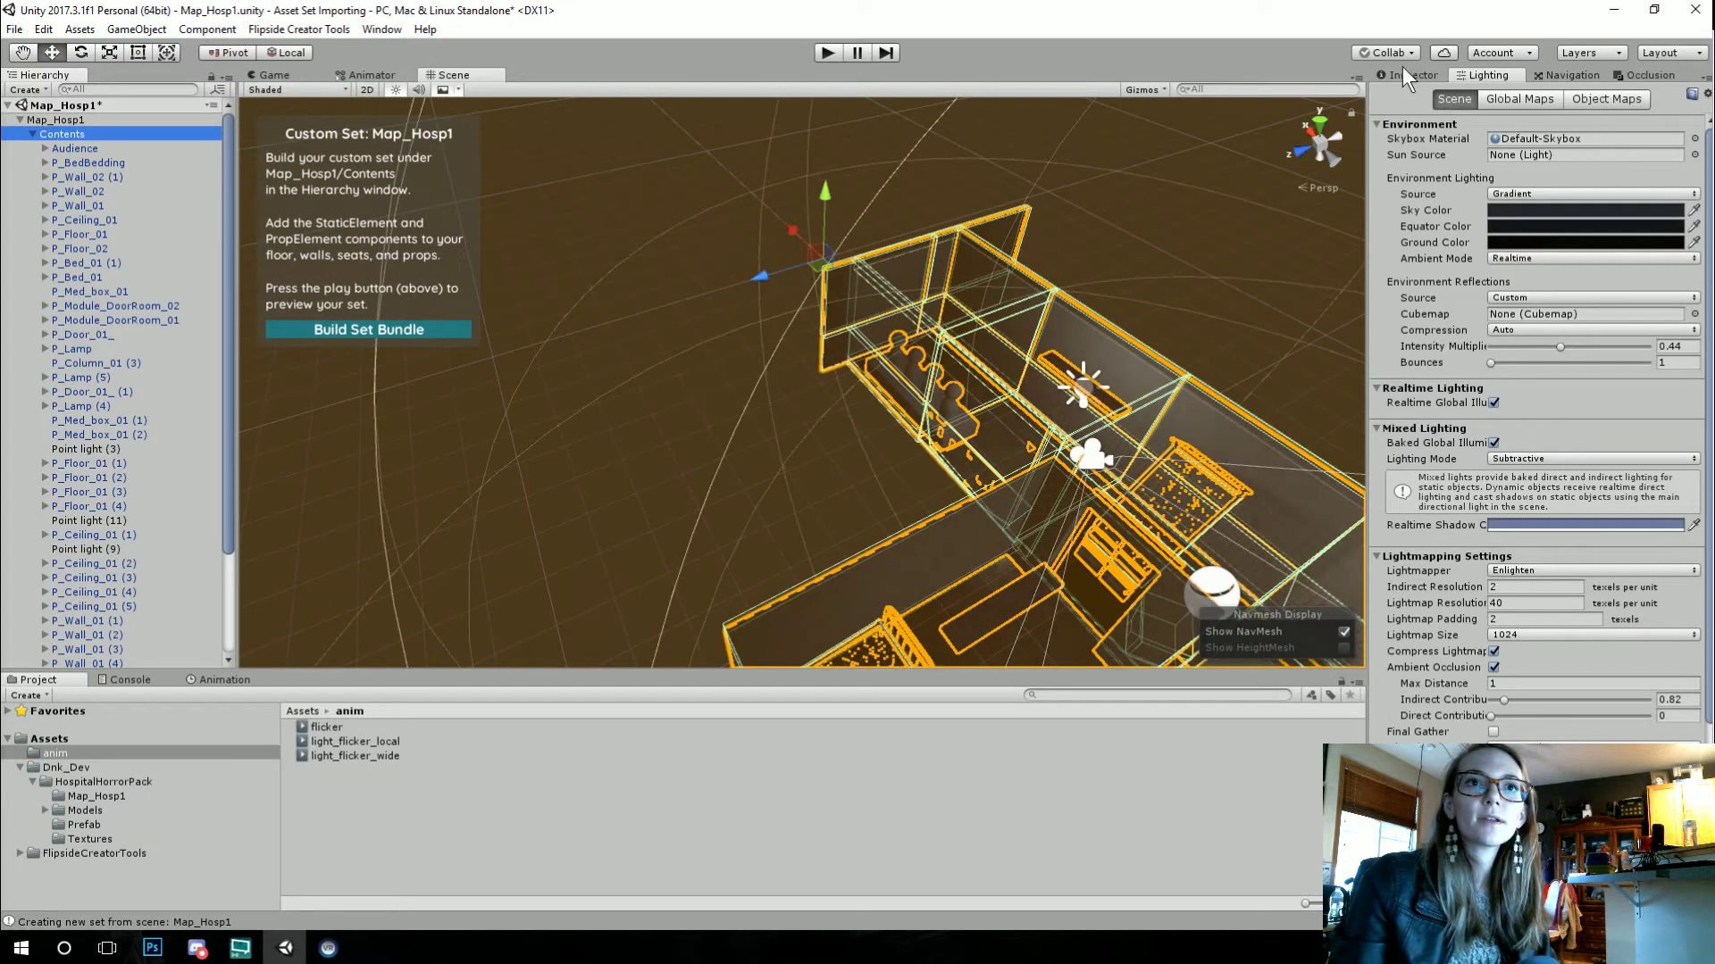
left_click(1414, 77)
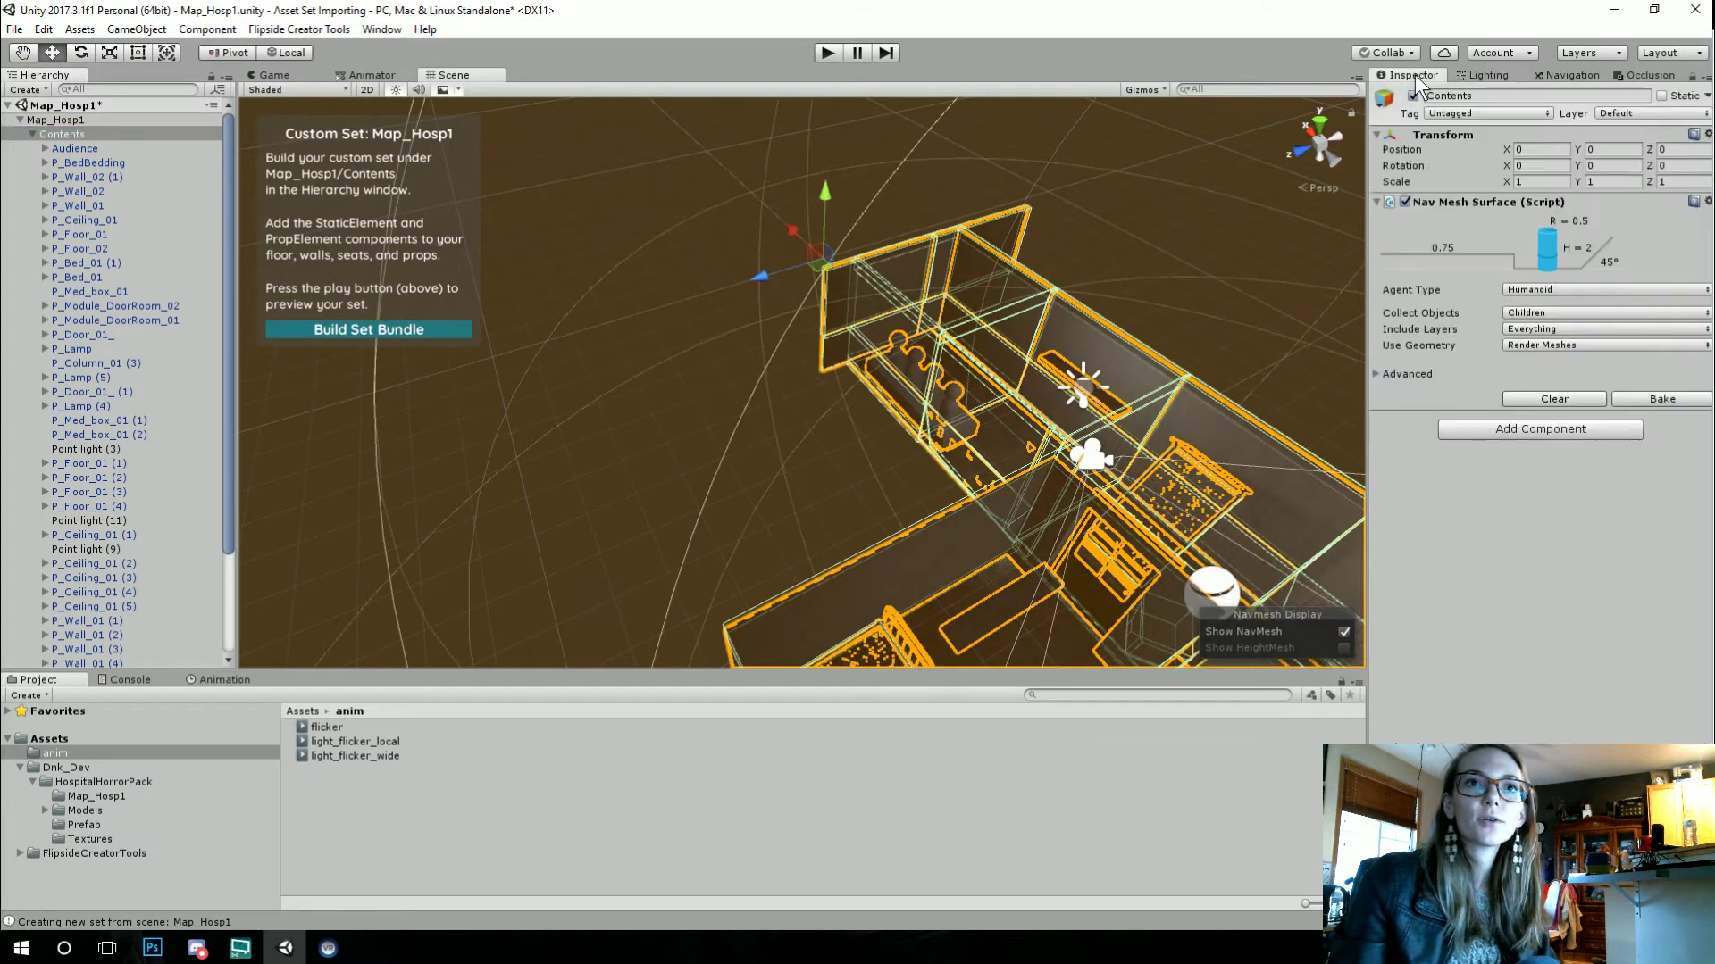
left_click(80, 150)
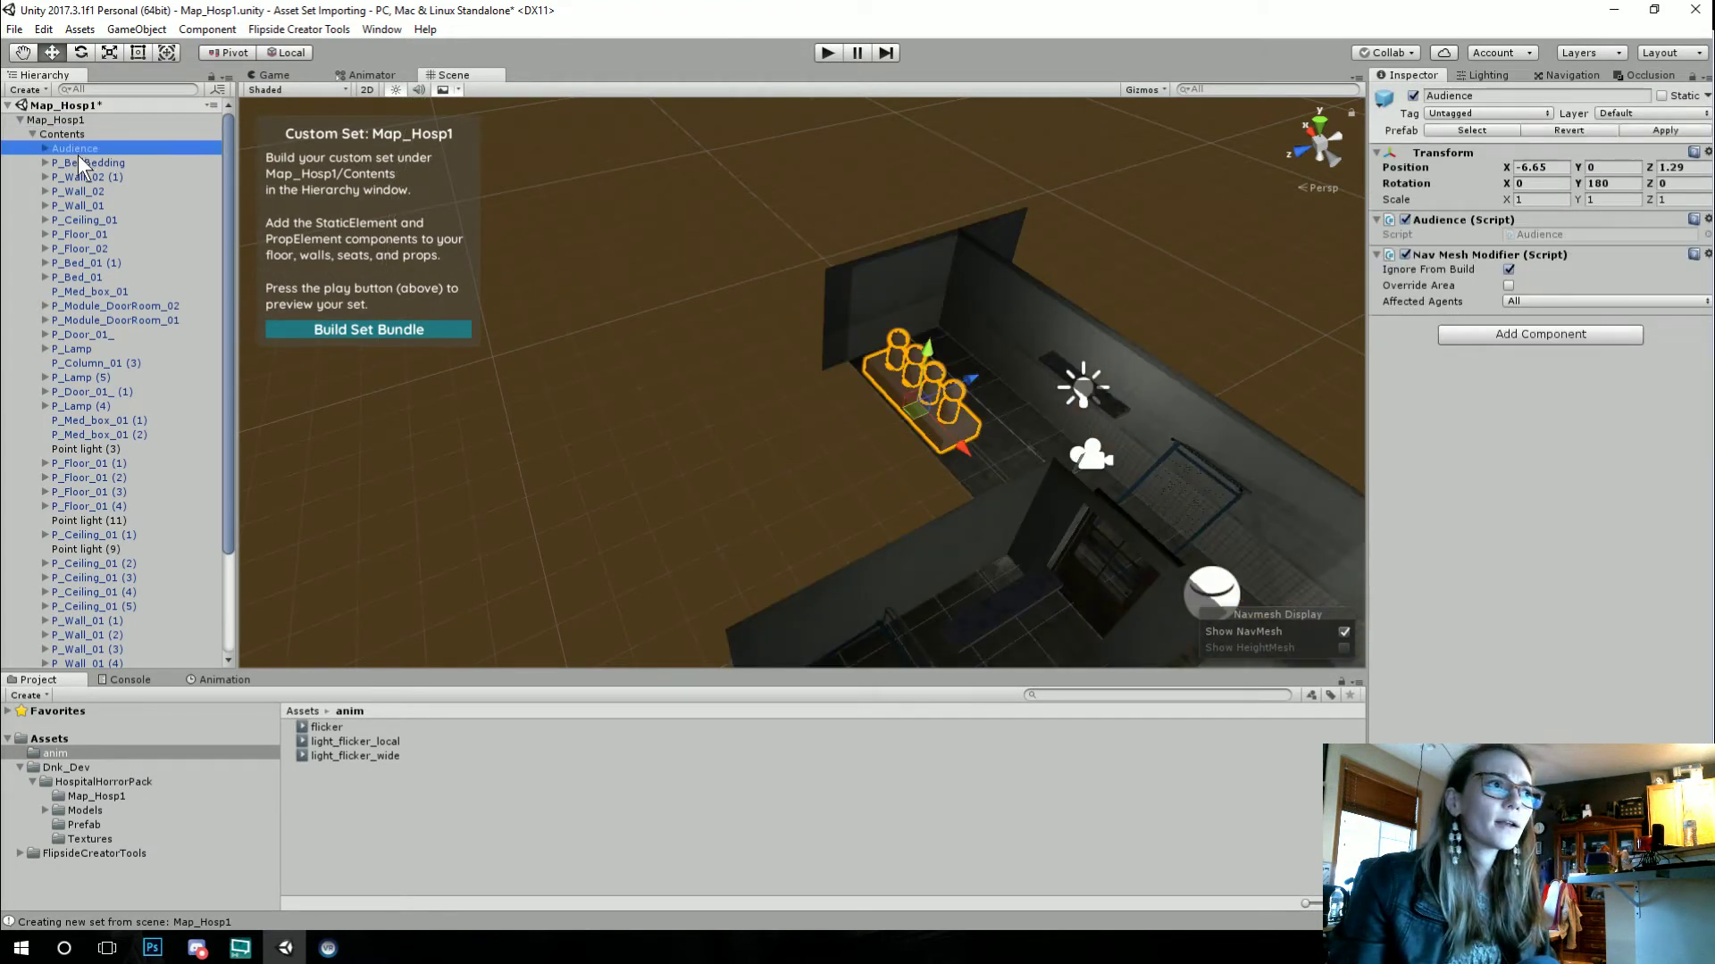
left_click(83, 164)
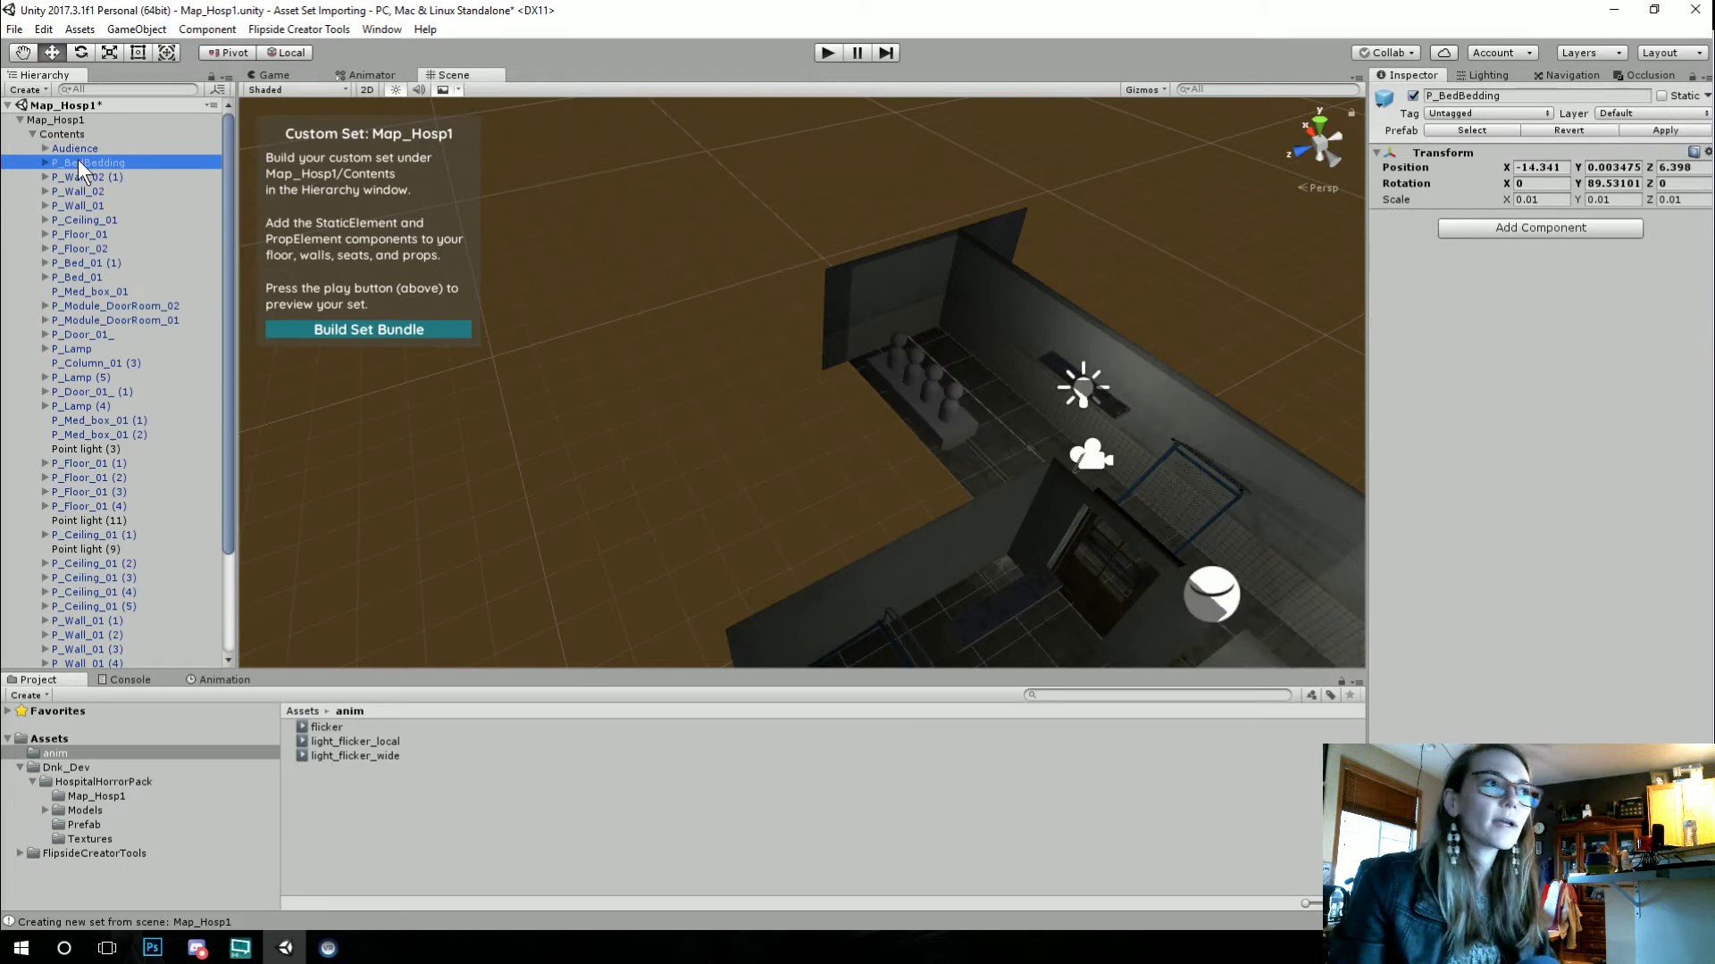
left_click(72, 137)
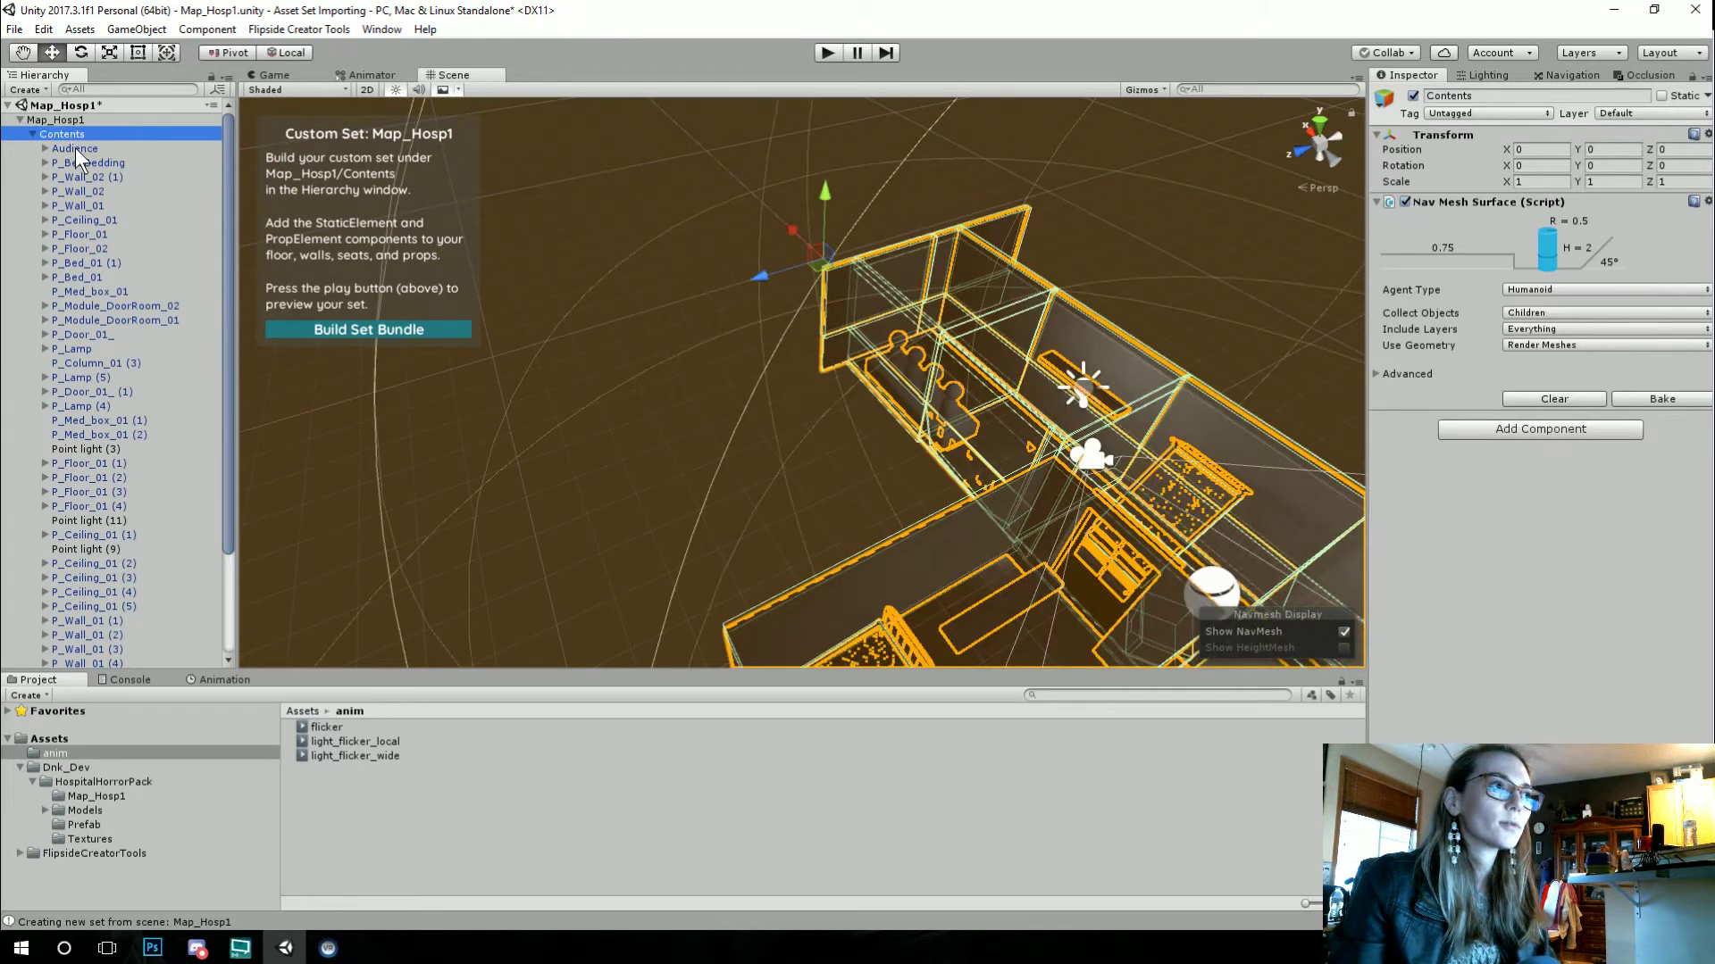
left_click(76, 150)
left_click(62, 120)
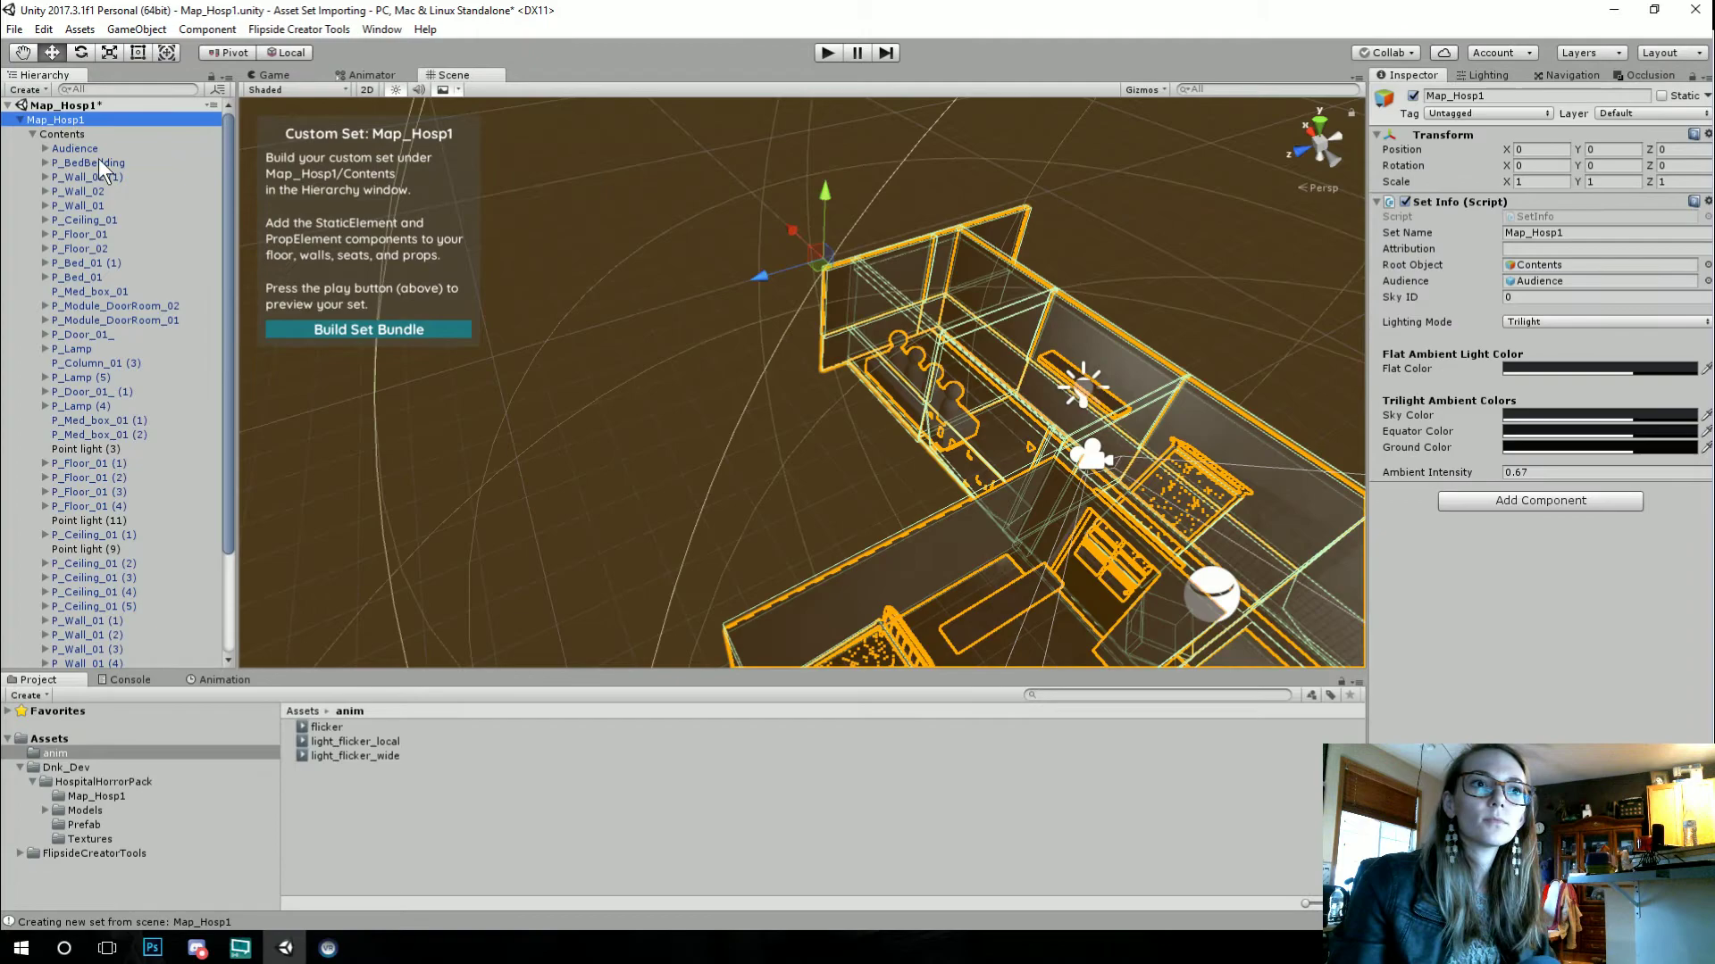
Step: Save the Map_Hosp1 scene and build its set bundle
left_click_drag(621, 492, 784, 485, "alt")
scroll(784, 485, "up", 10)
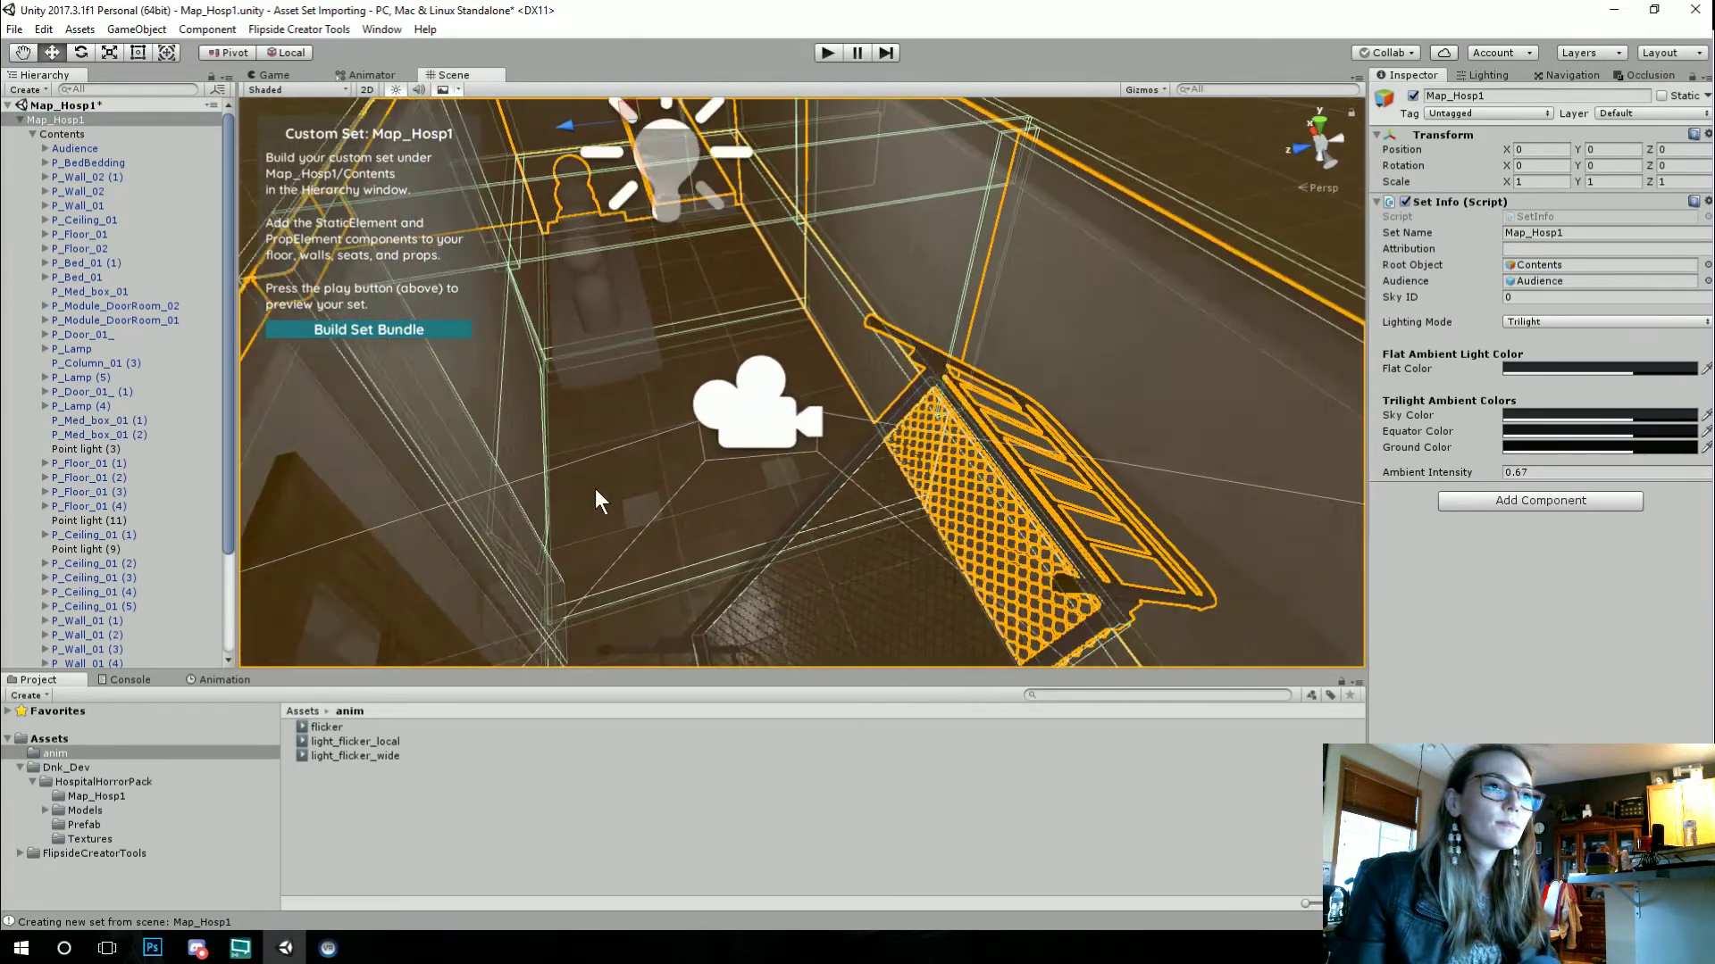
left_click_drag(701, 463, 475, 179, "alt")
left_click(57, 104)
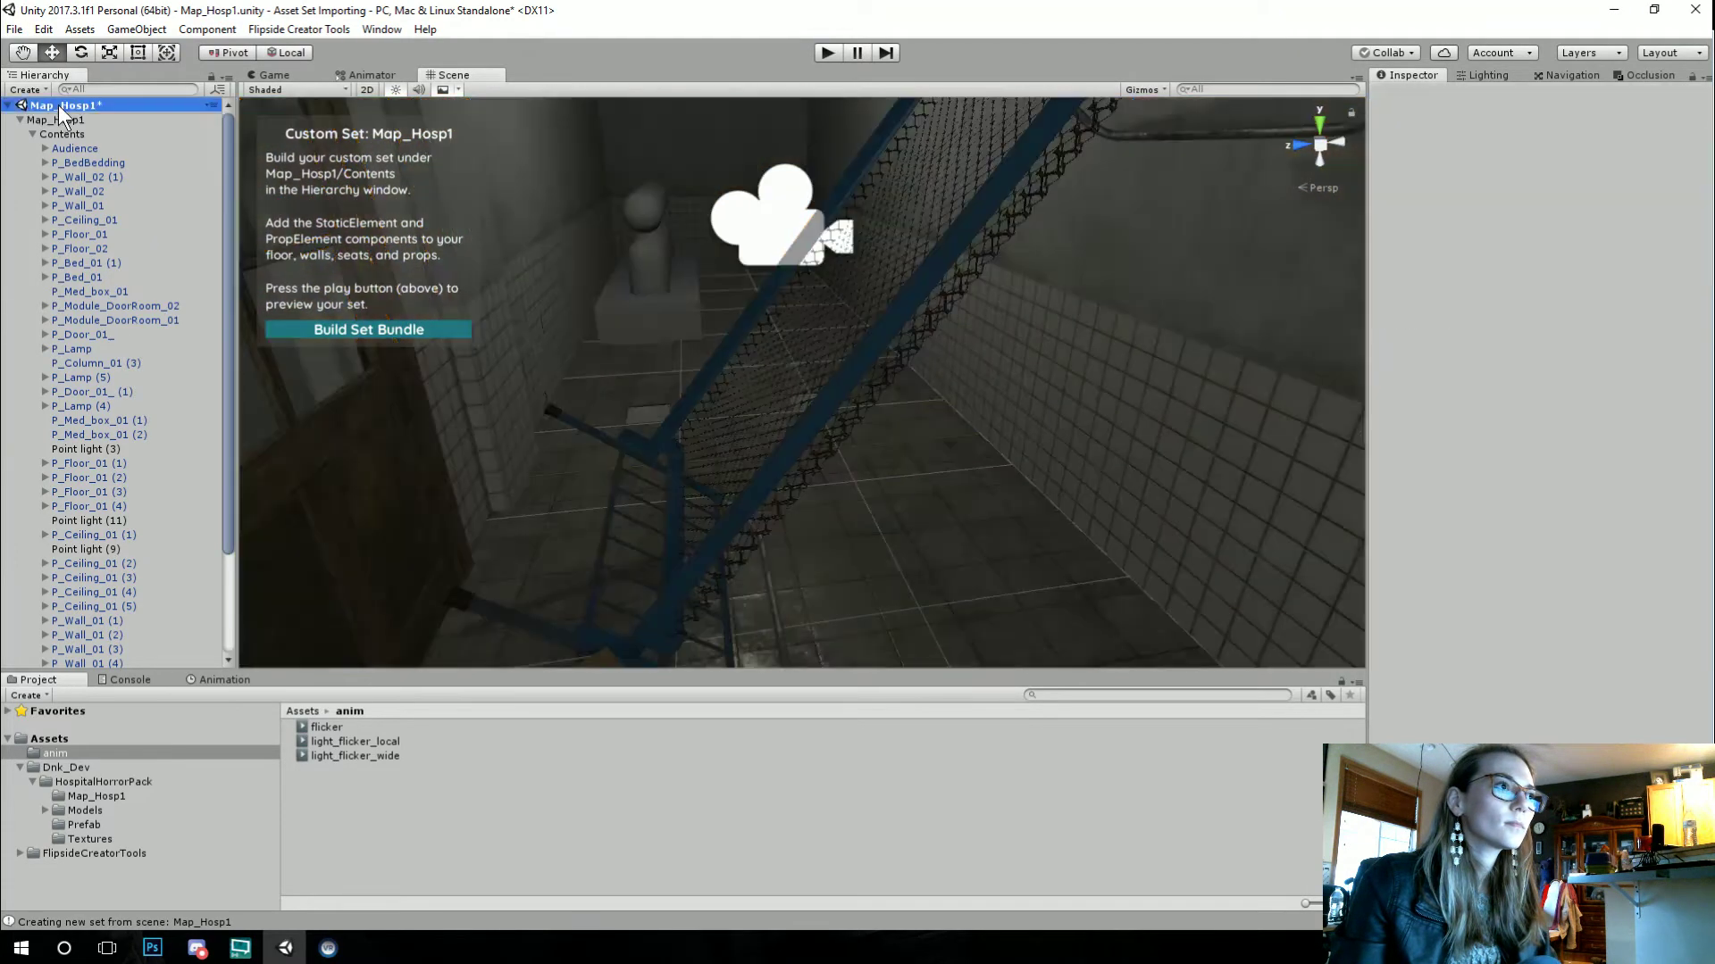
right_click_drag(852, 323, 773, 333)
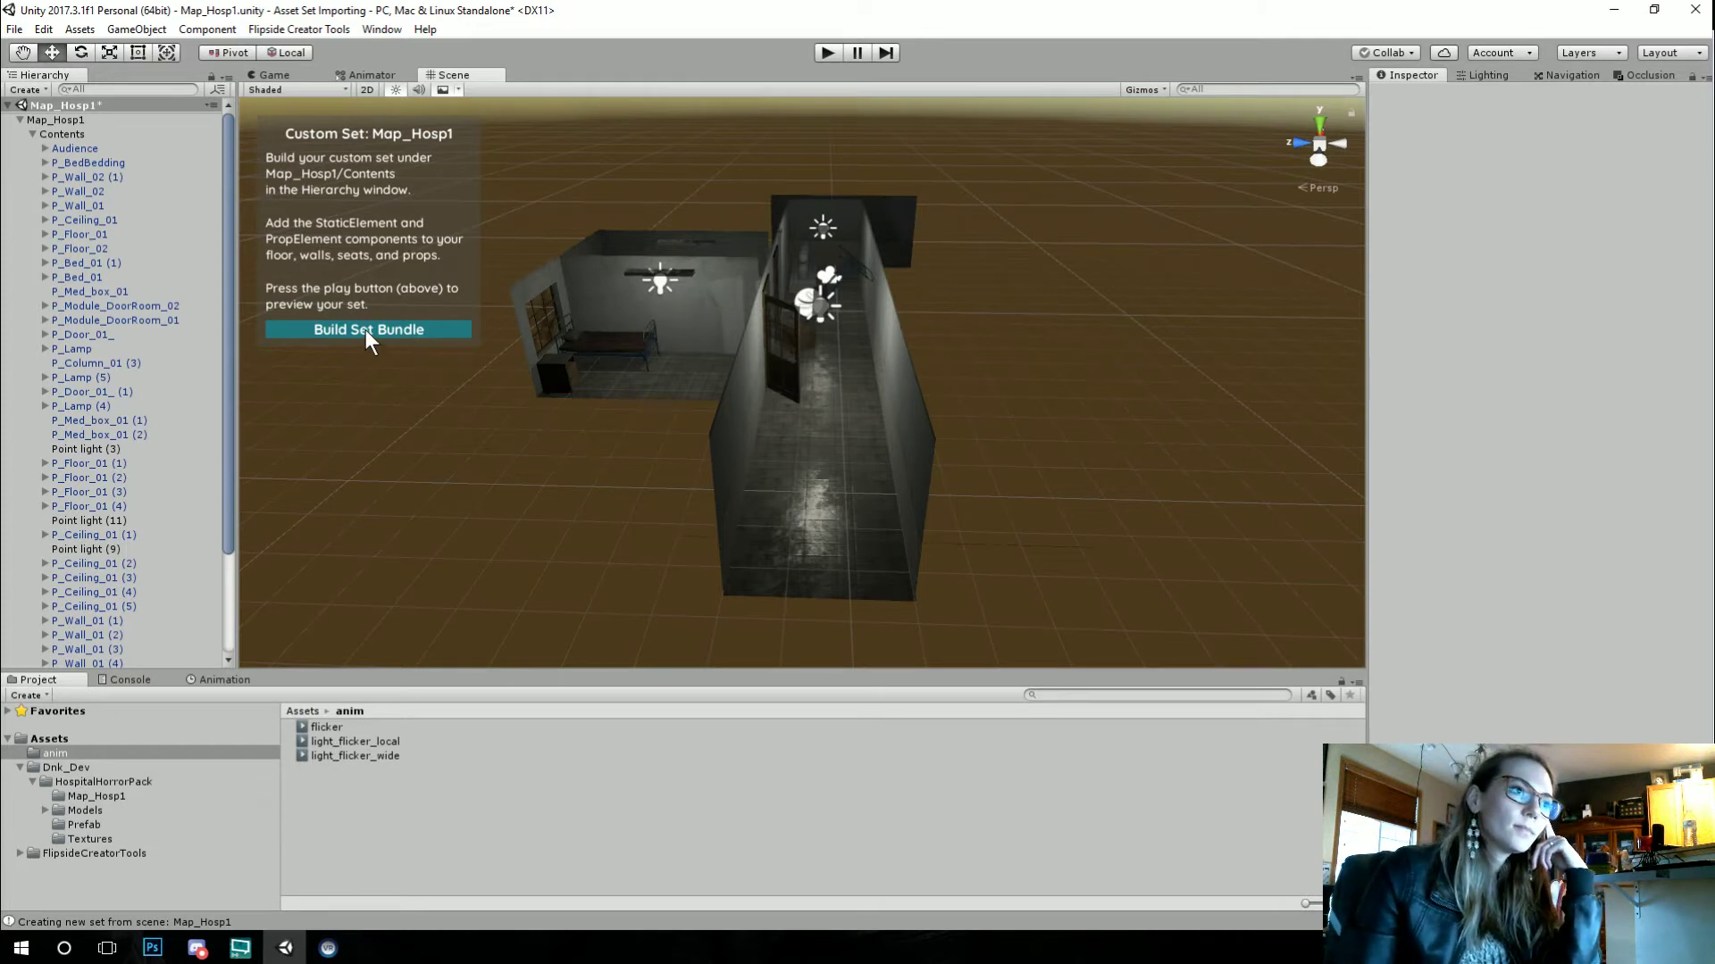
left_click(14, 28)
left_click(70, 92)
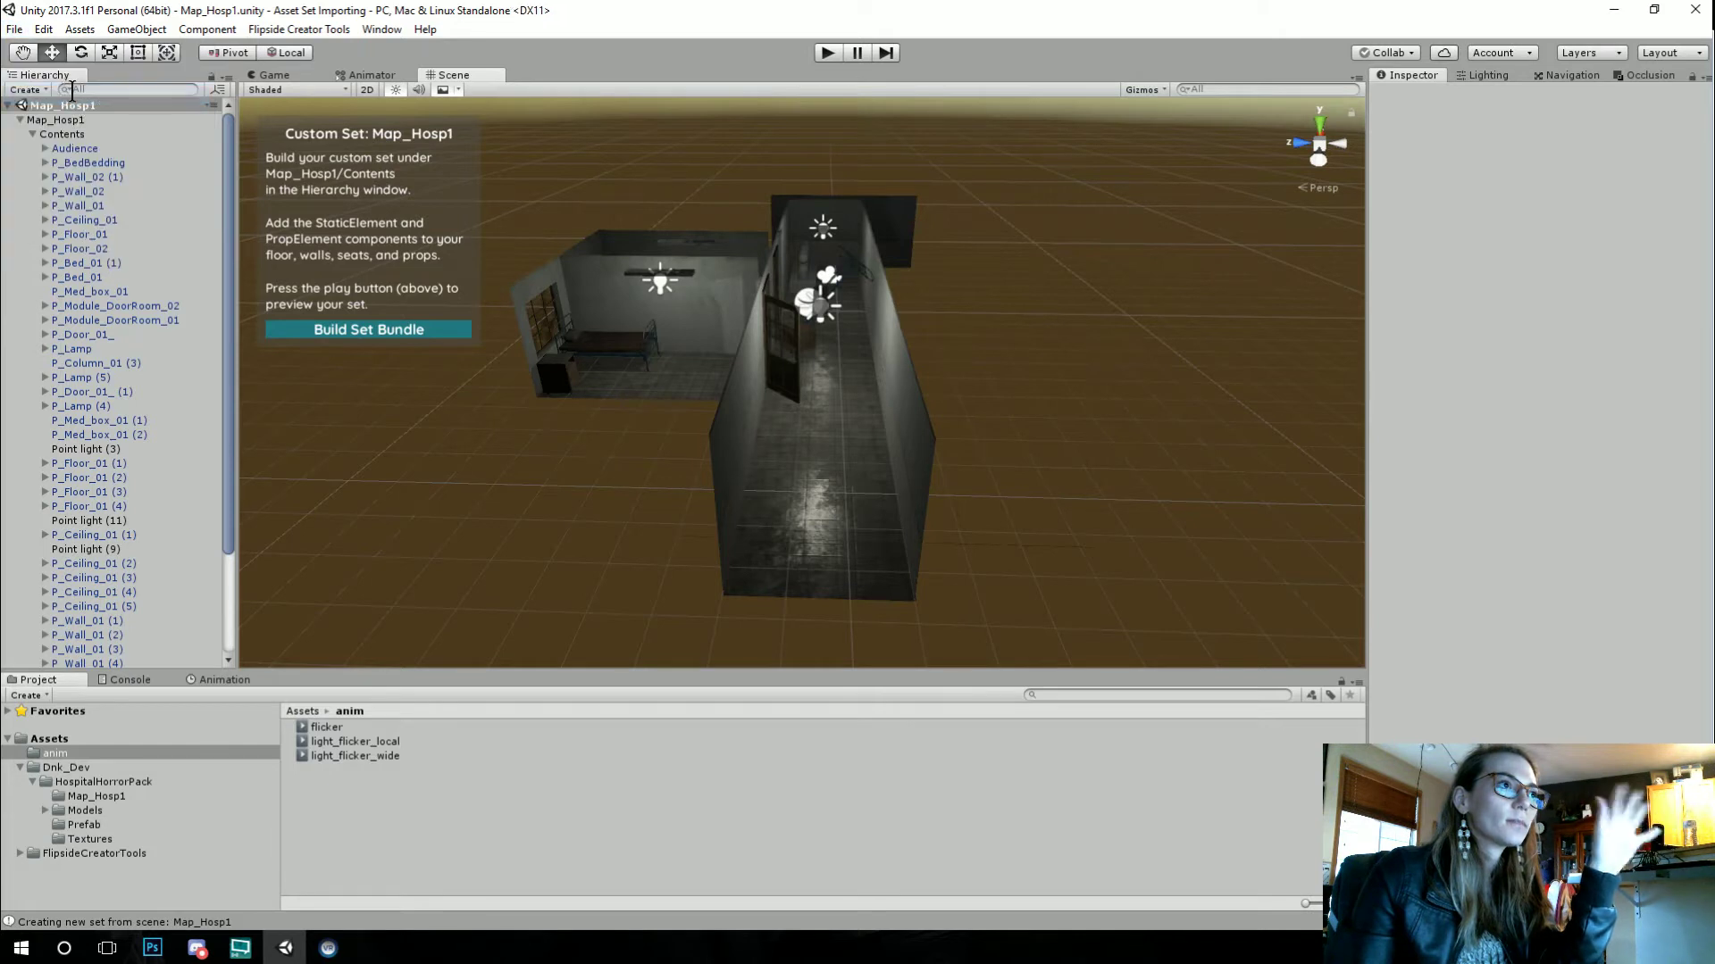
left_click(360, 330)
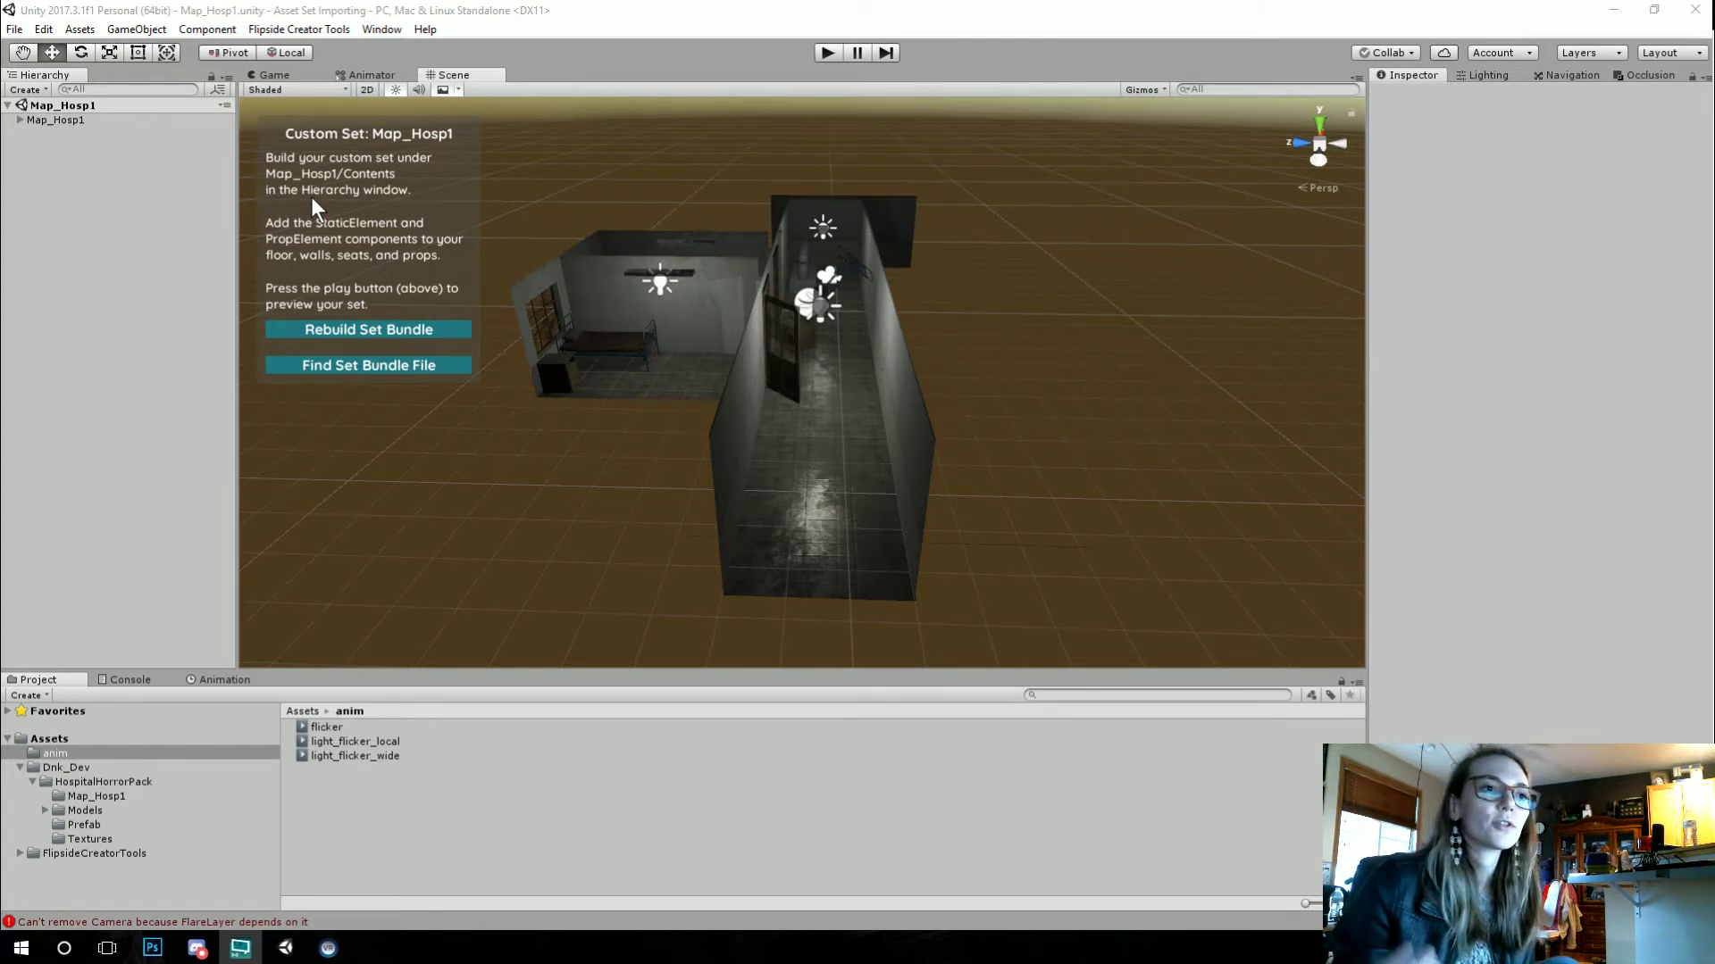
Step: Locate the built set-1-map-hosp1 bundle file in the AssetBundles folder
left_click(361, 366)
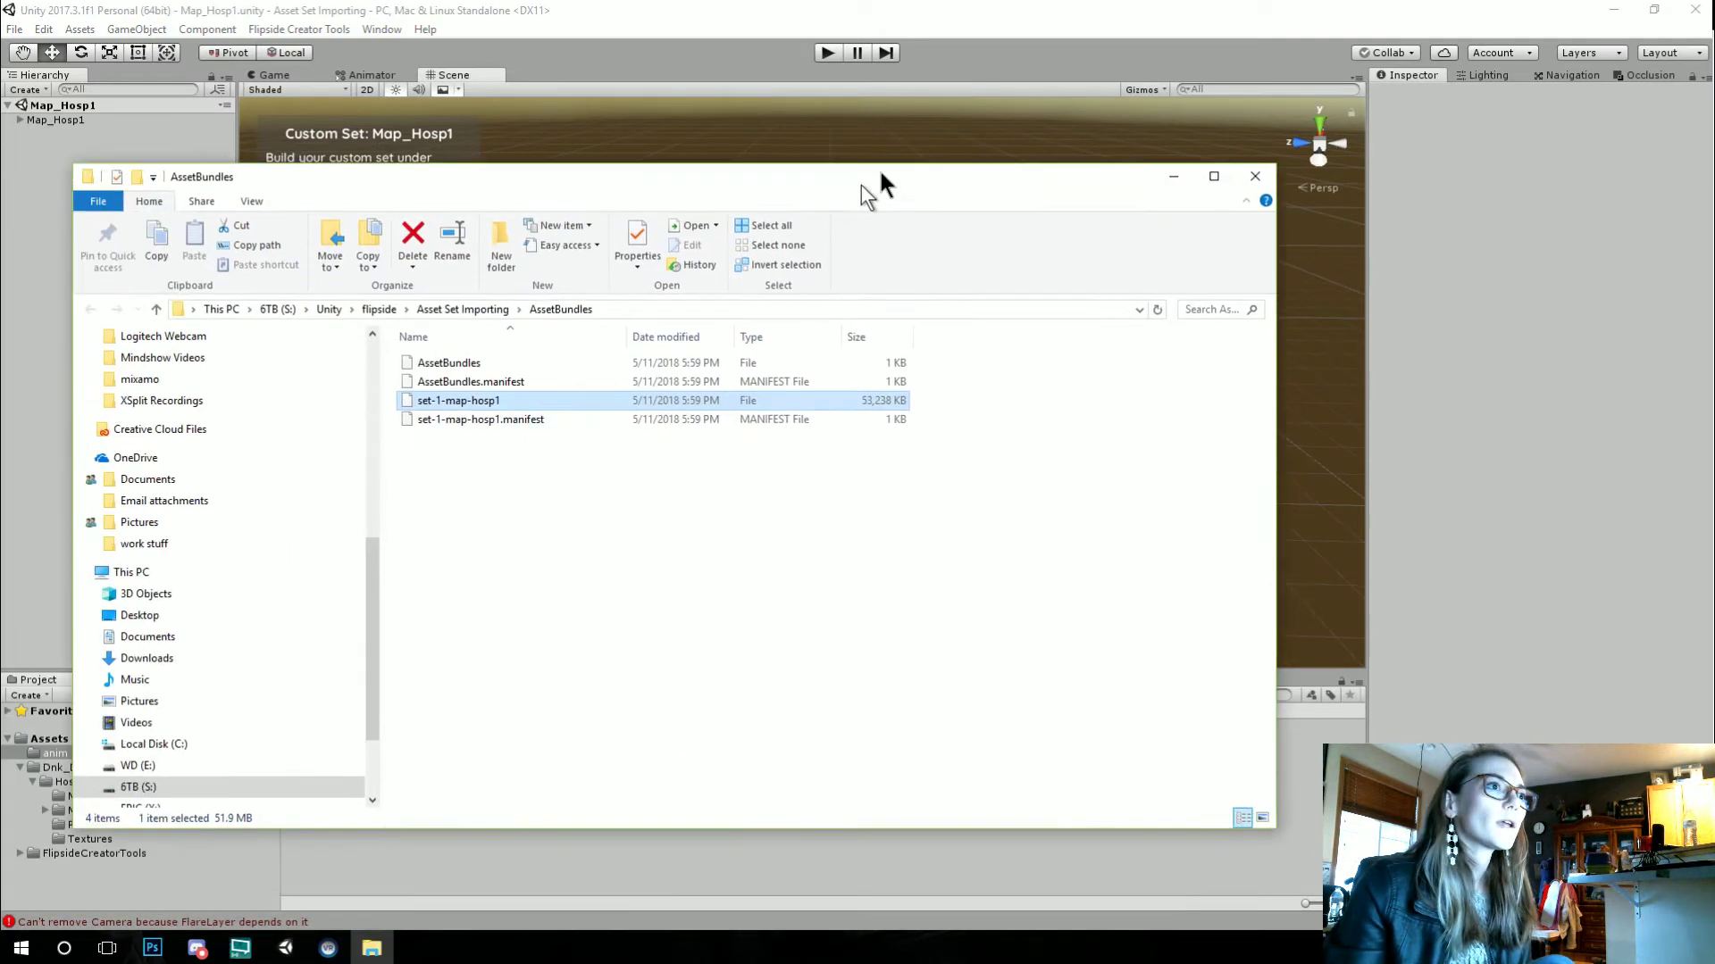
left_click_drag(879, 168, 1034, 102)
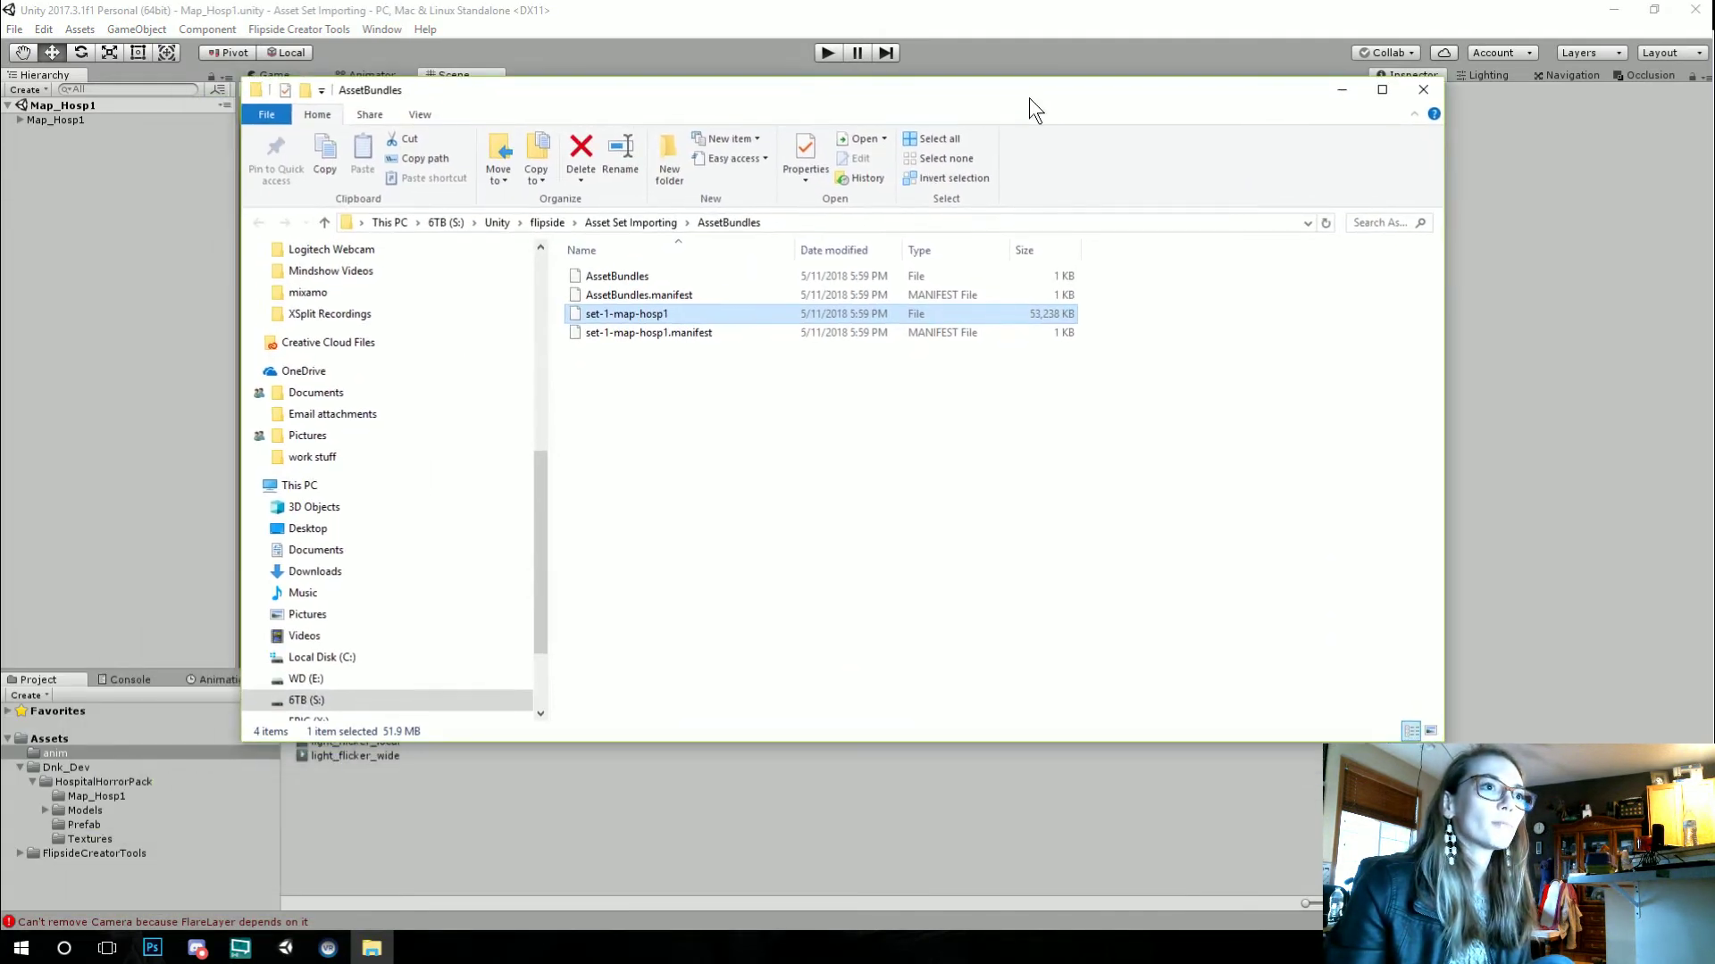
left_click(240, 949)
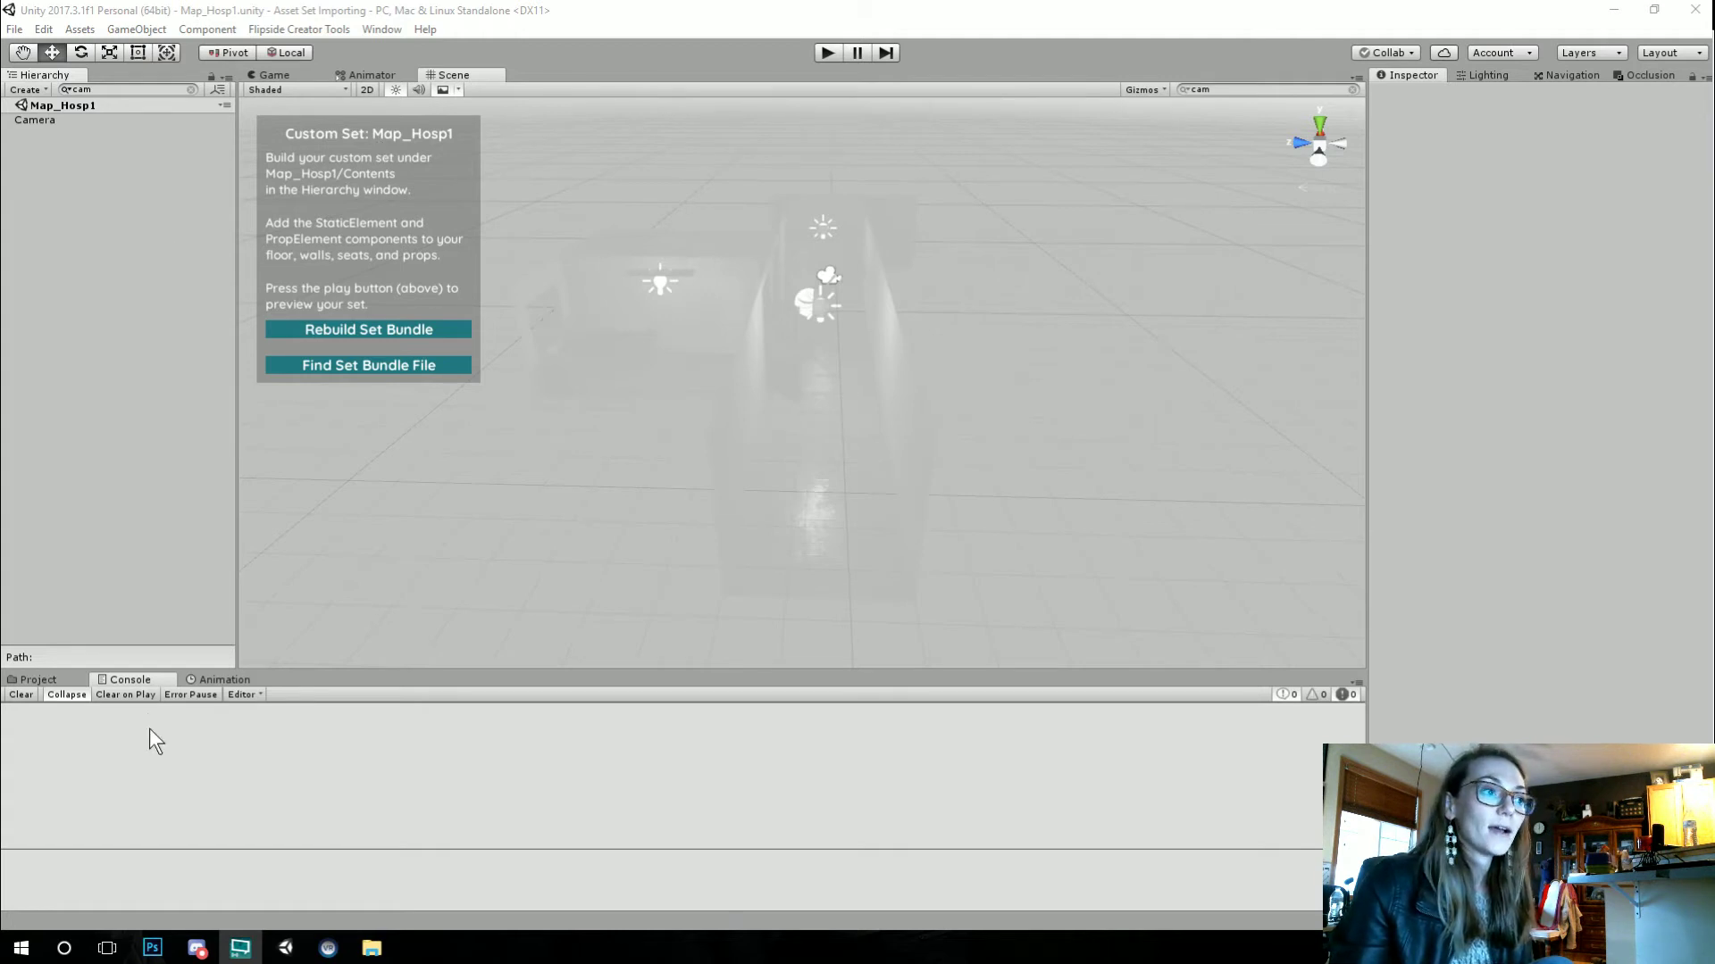
Step: Delete the Camera from the set, restore the full hierarchy listing and save the scene
left_click(44, 121)
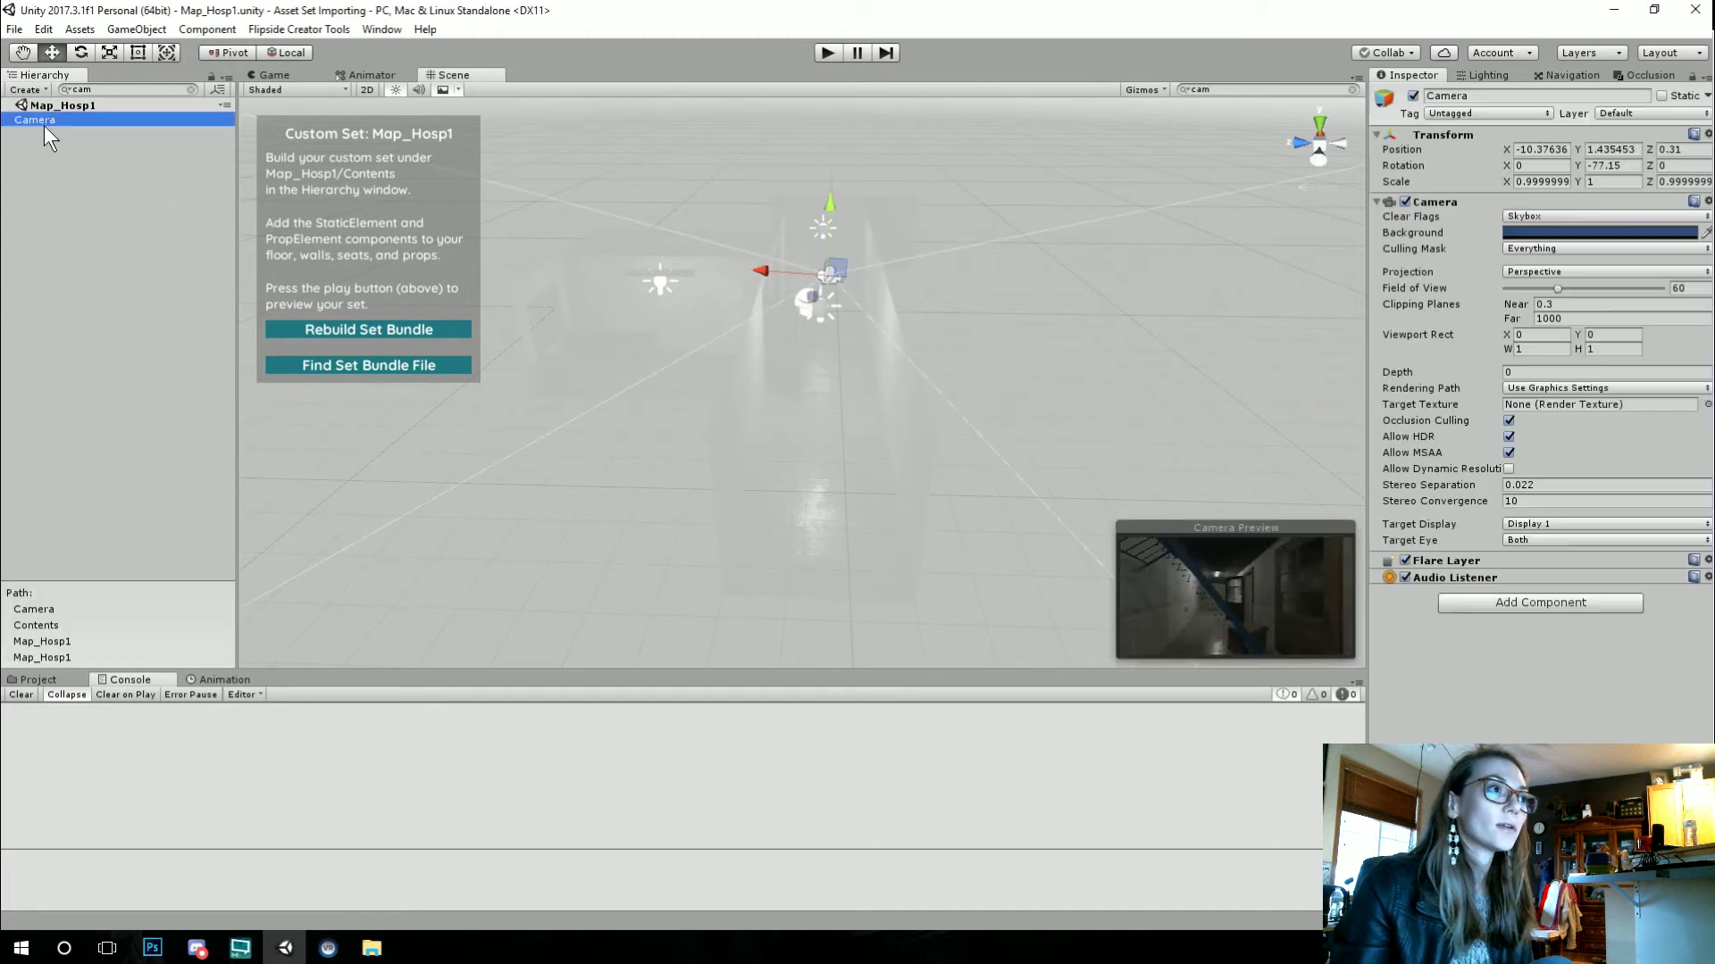
key("Delete")
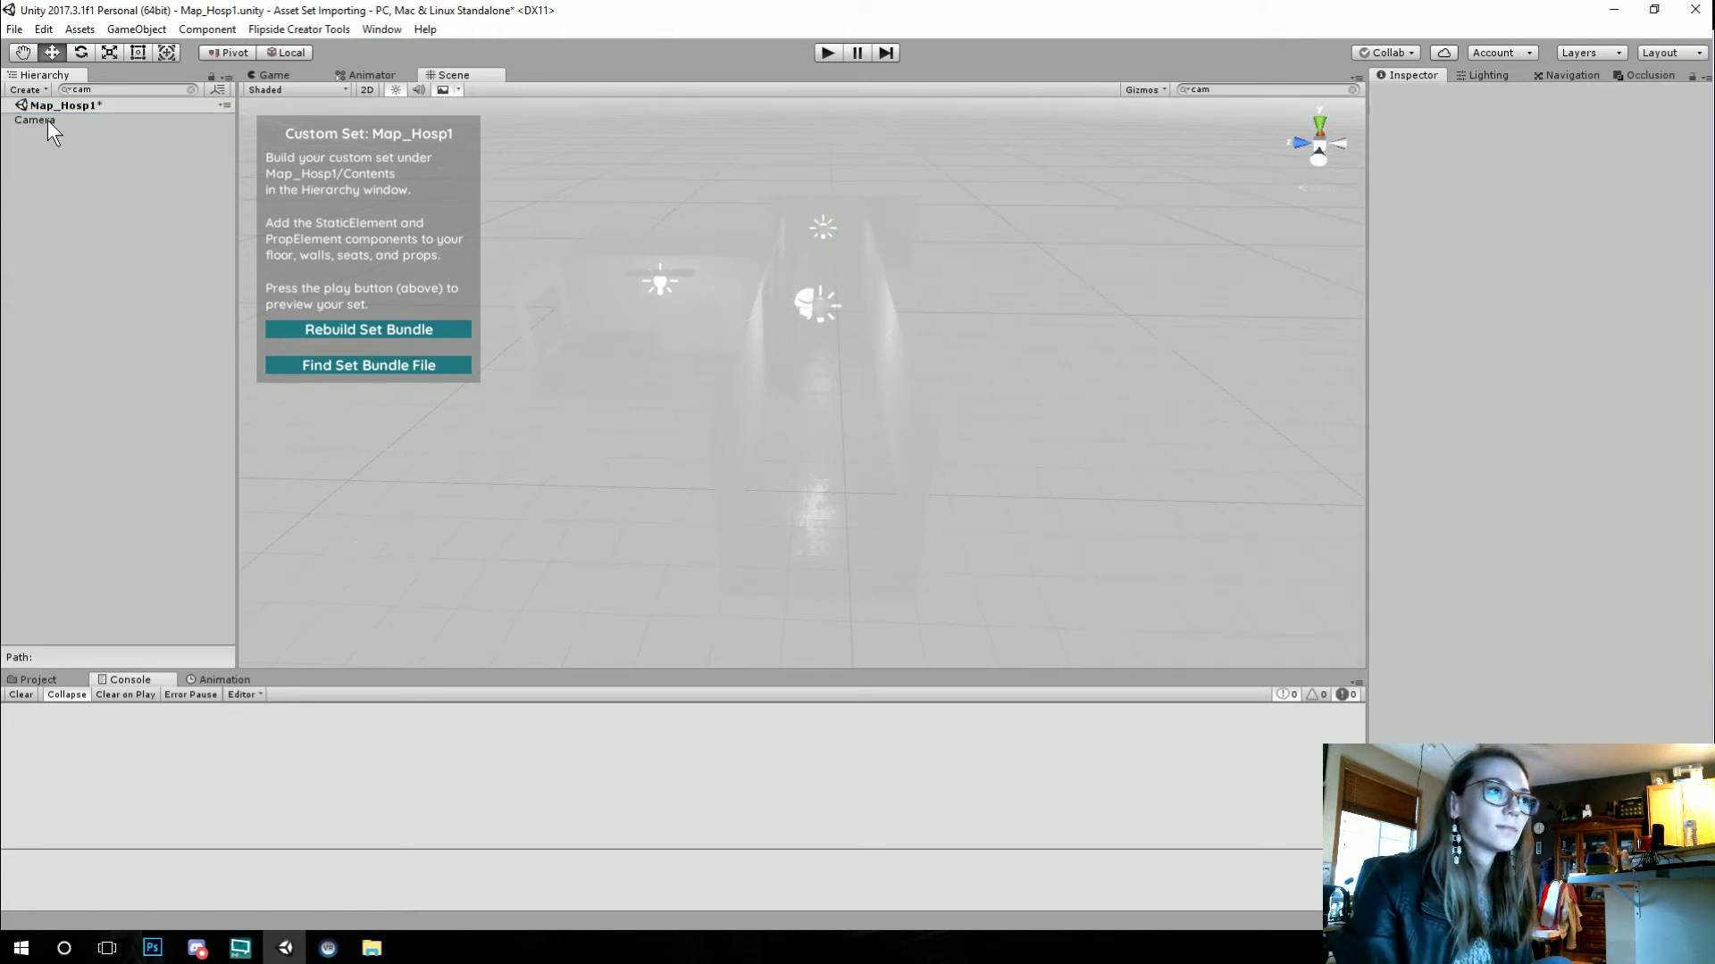
left_click(190, 89)
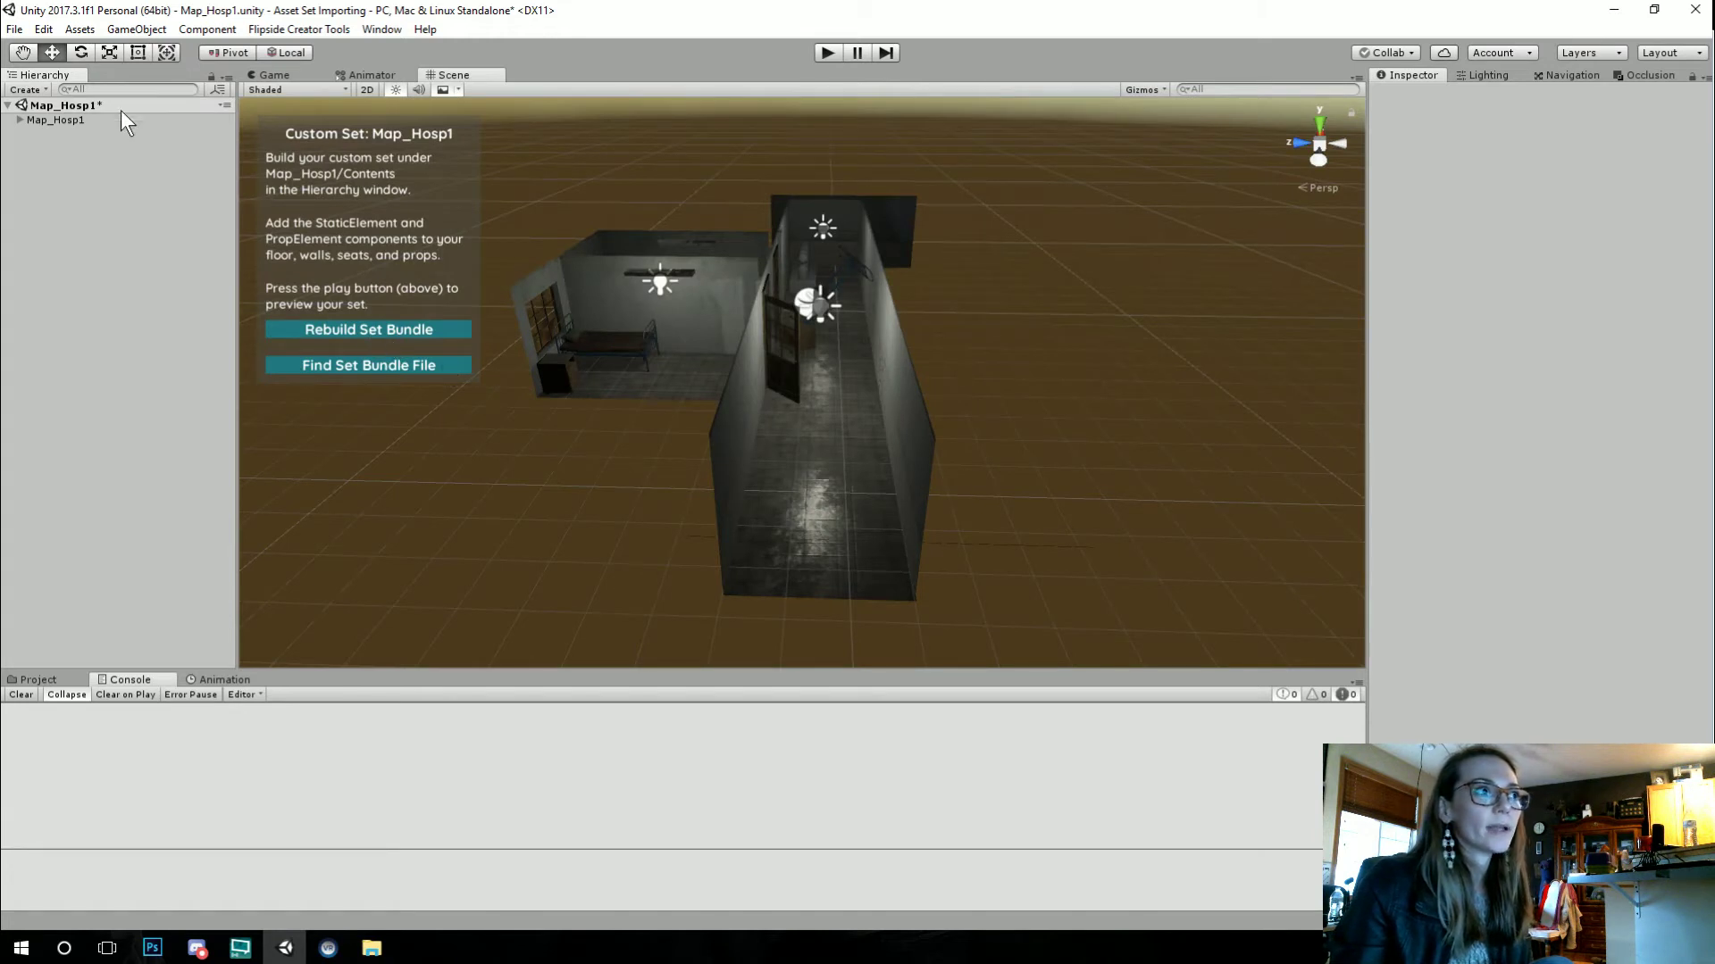
left_click(14, 29)
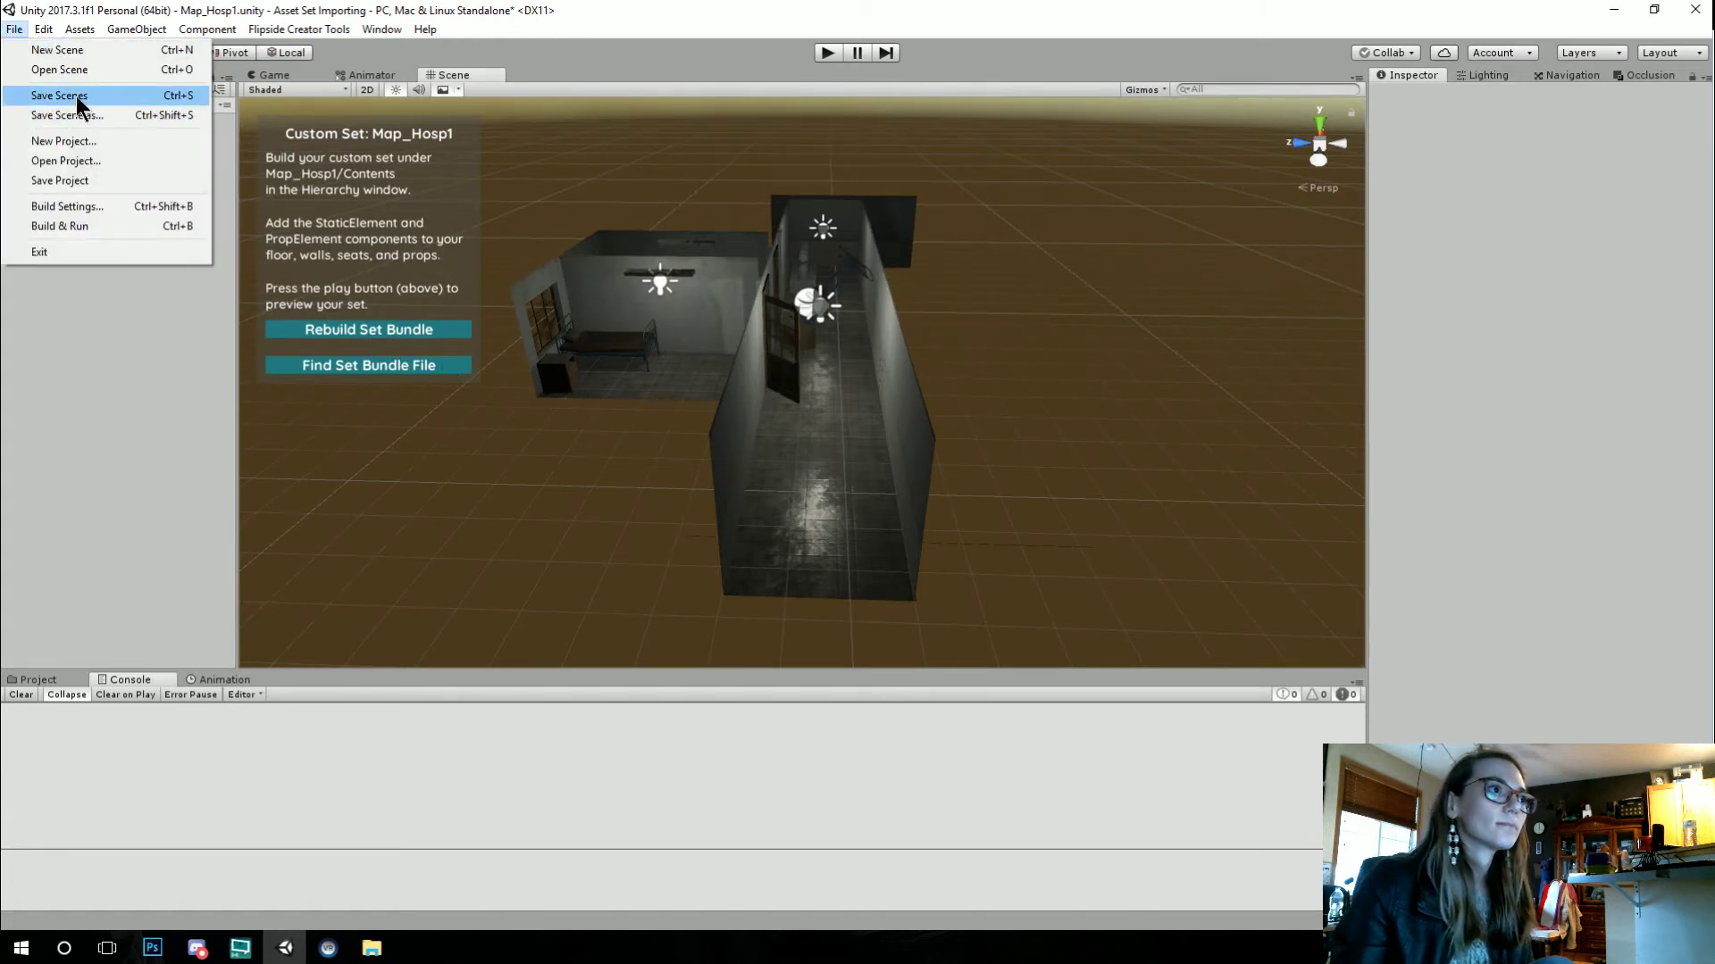
left_click(59, 95)
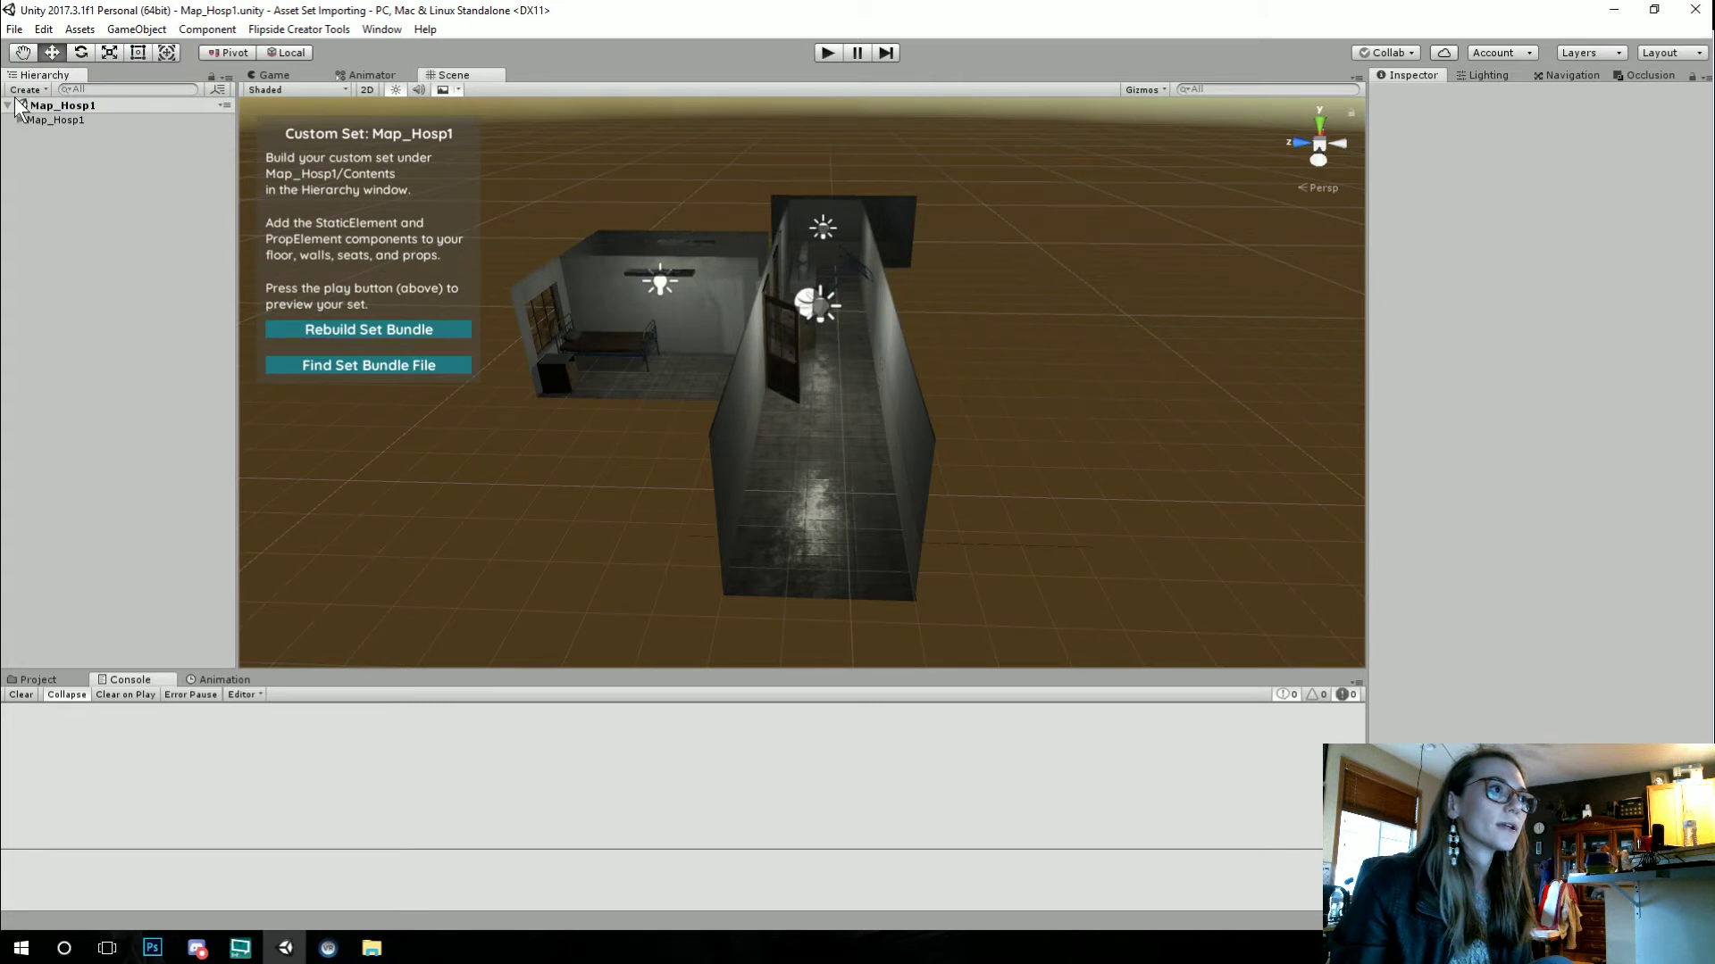
key("ctrl+shift+n")
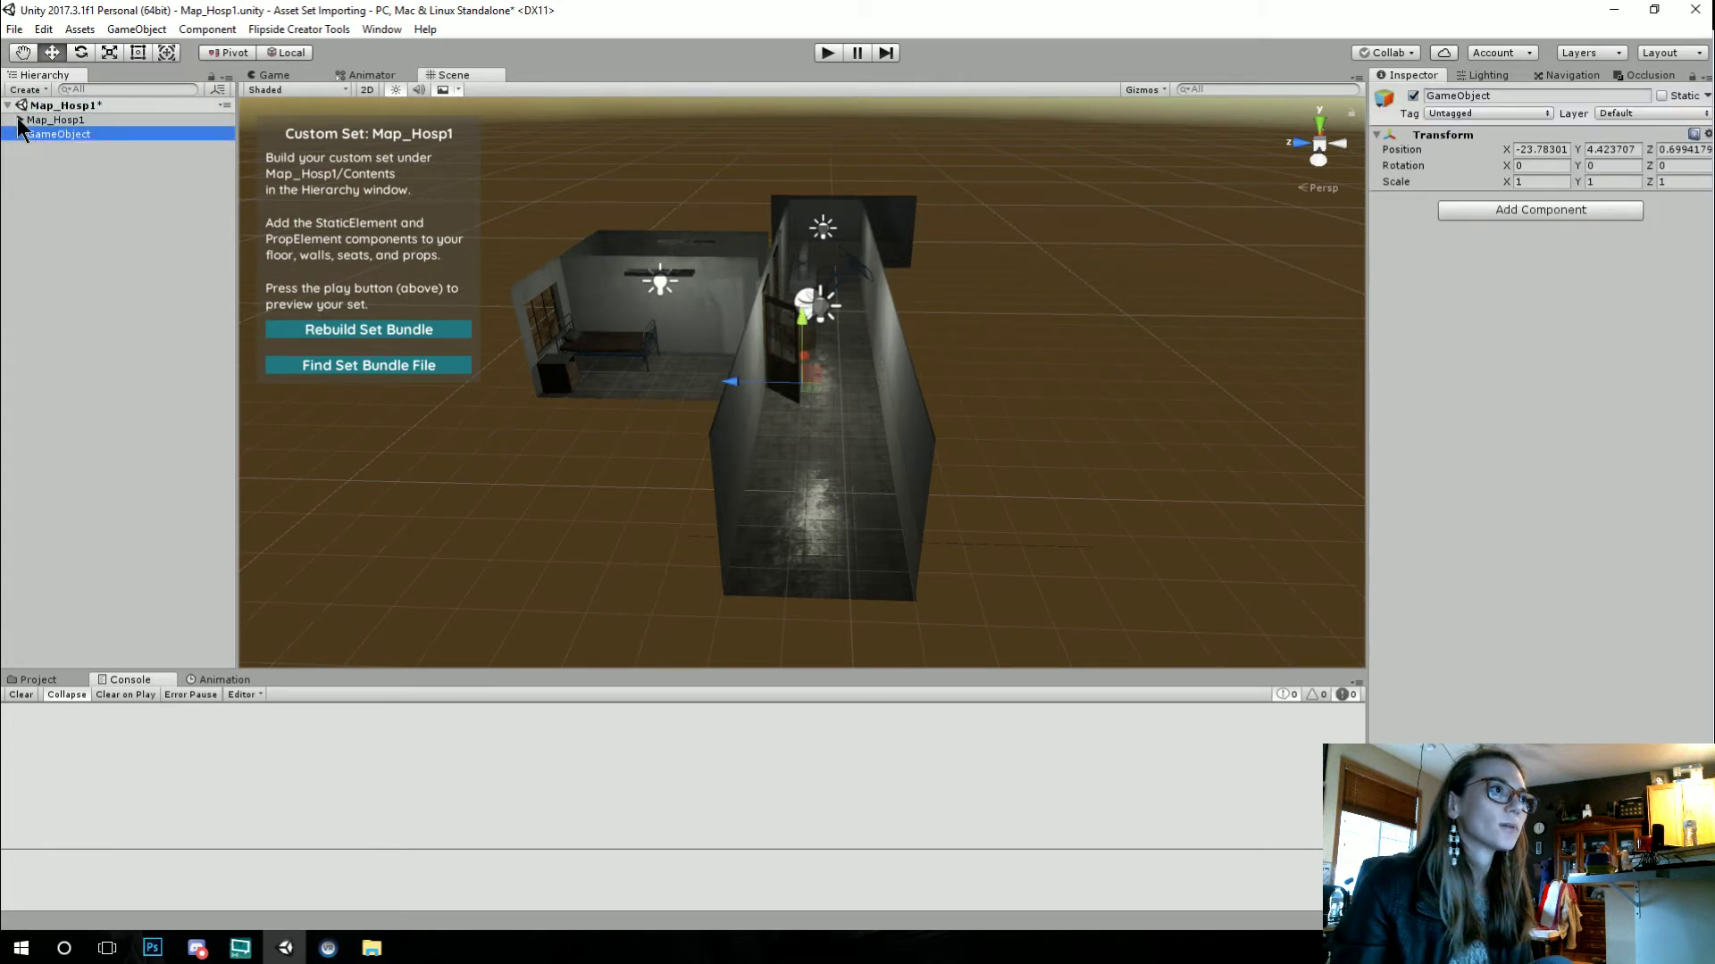
double_click(45, 134)
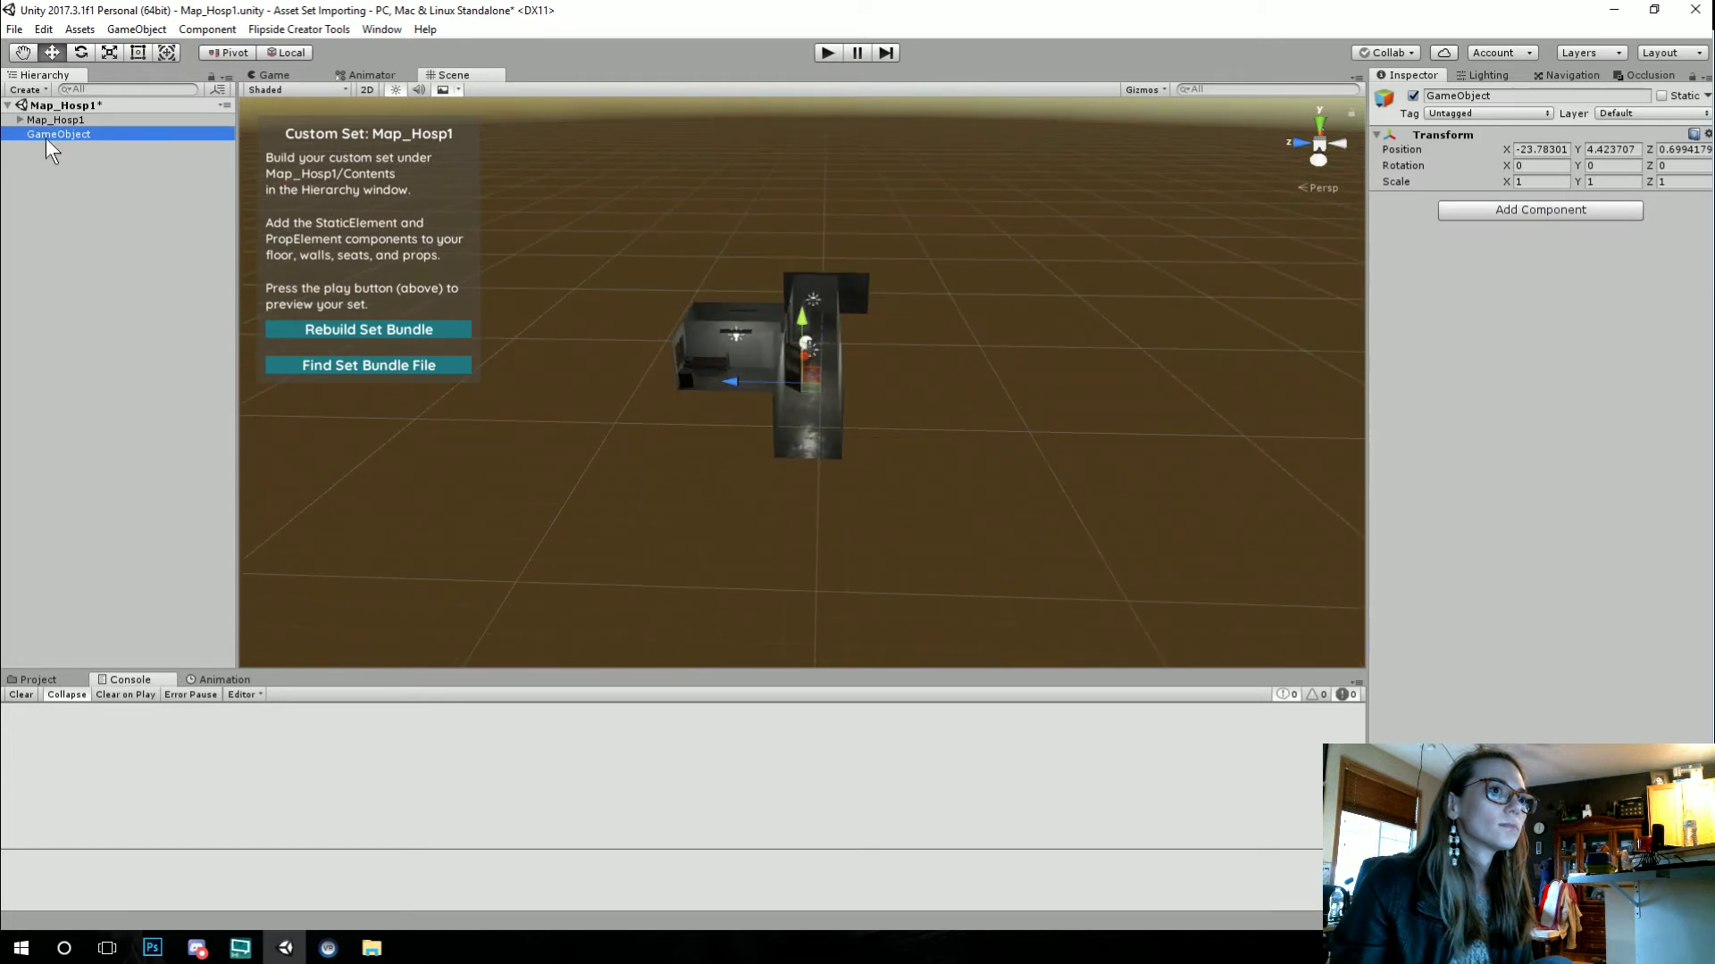
left_click(18, 119)
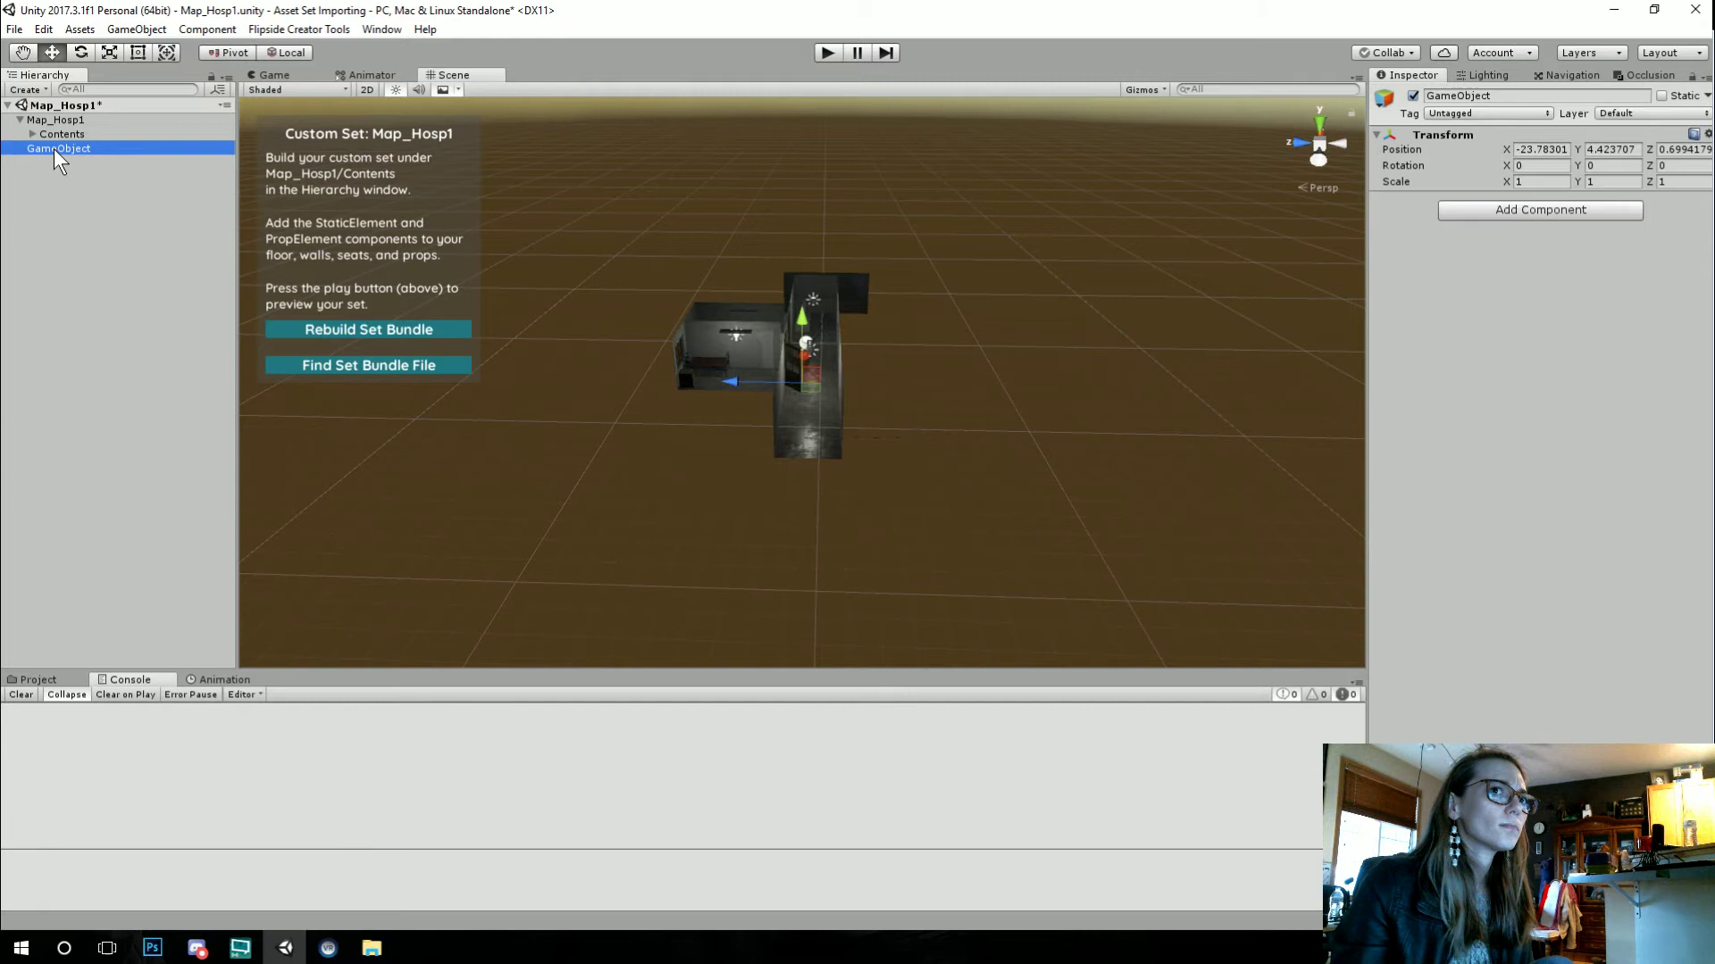
key("Delete")
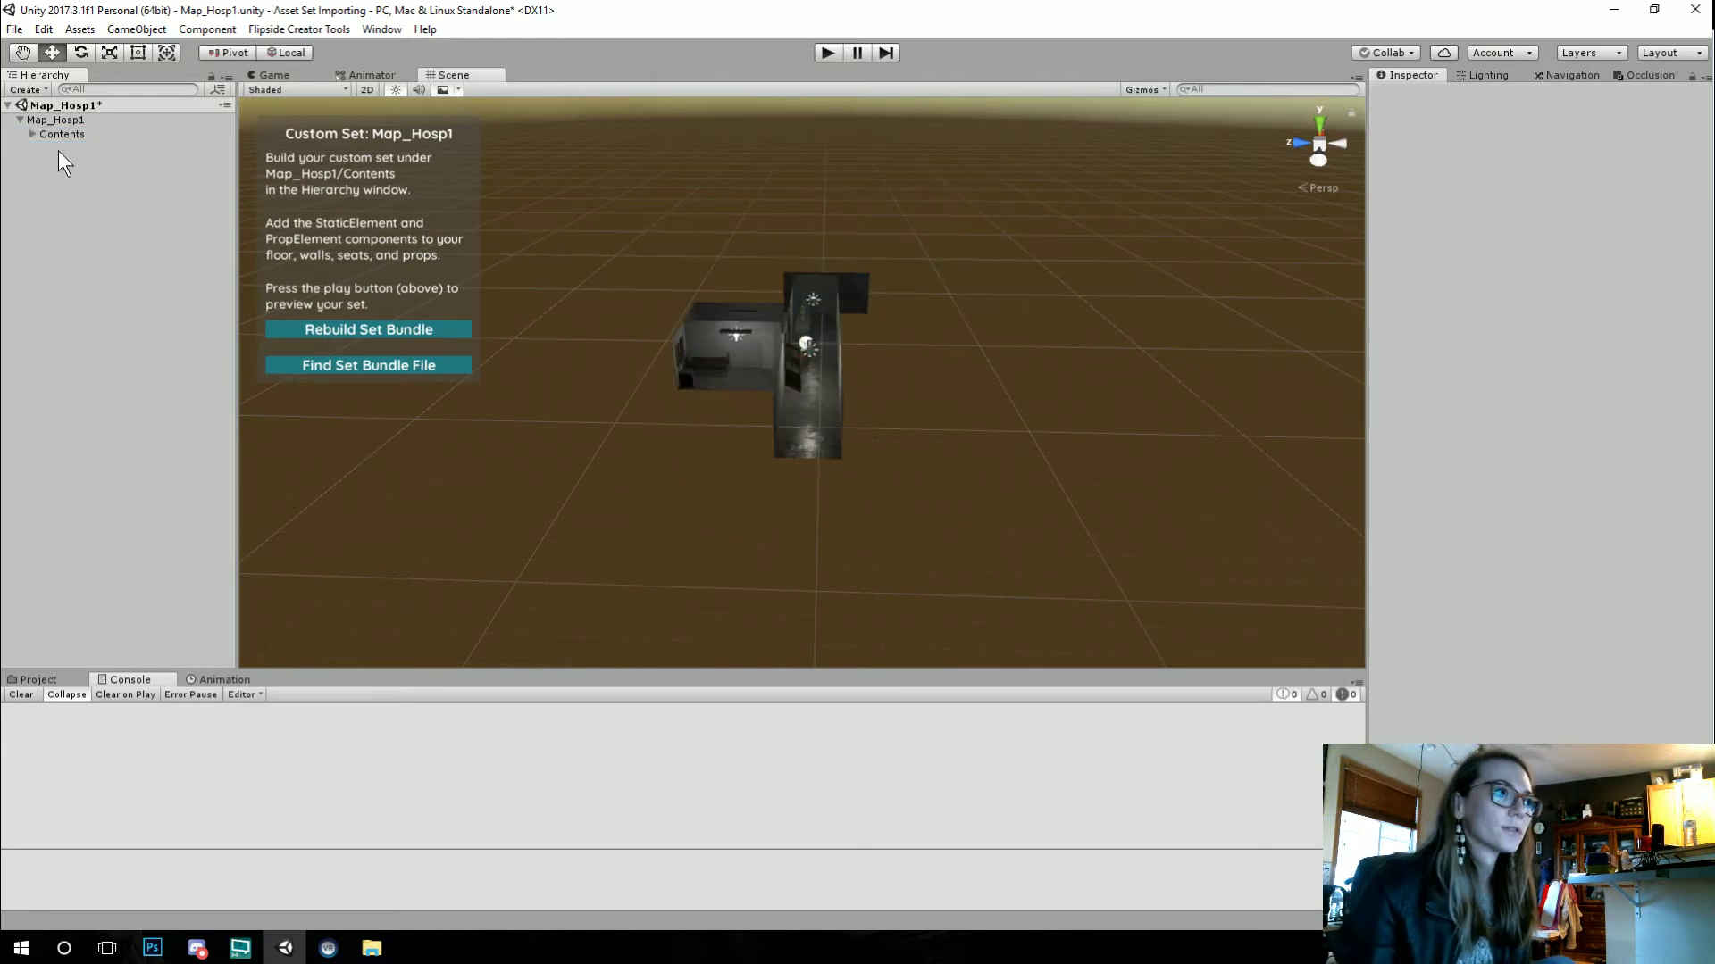
Step: Collapse the Map_Hosp1 hierarchy and rebuild the set bundle without the Camera
left_click(19, 119)
left_click(7, 105)
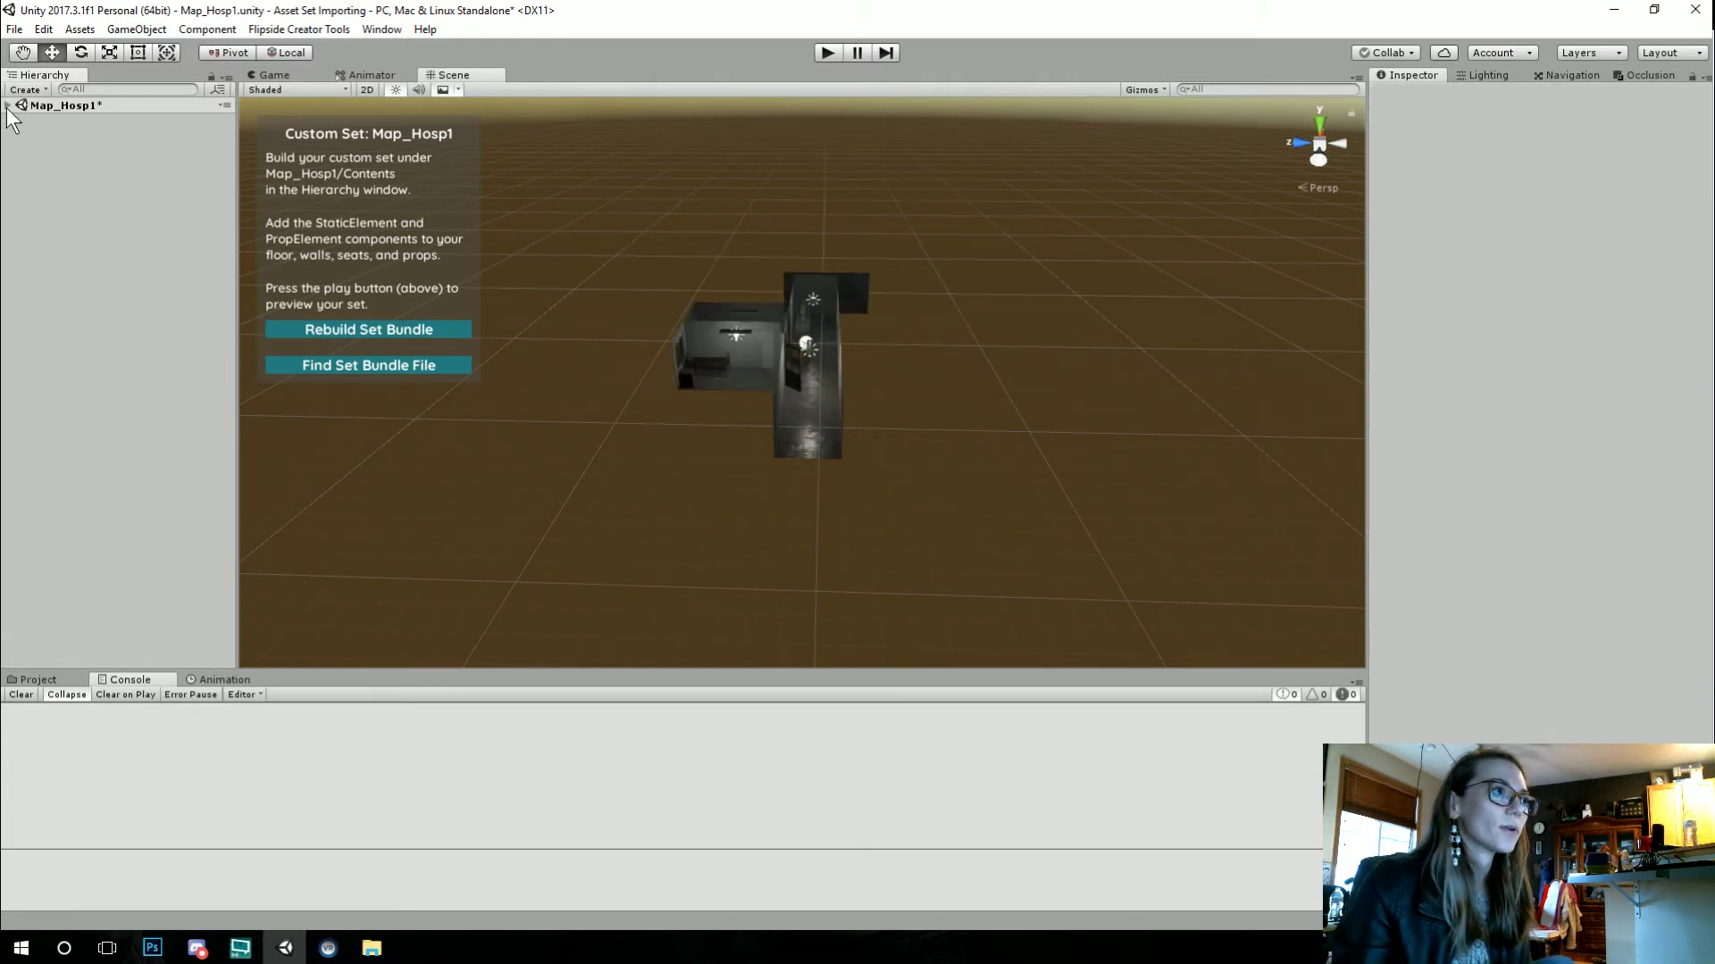
left_click(373, 329)
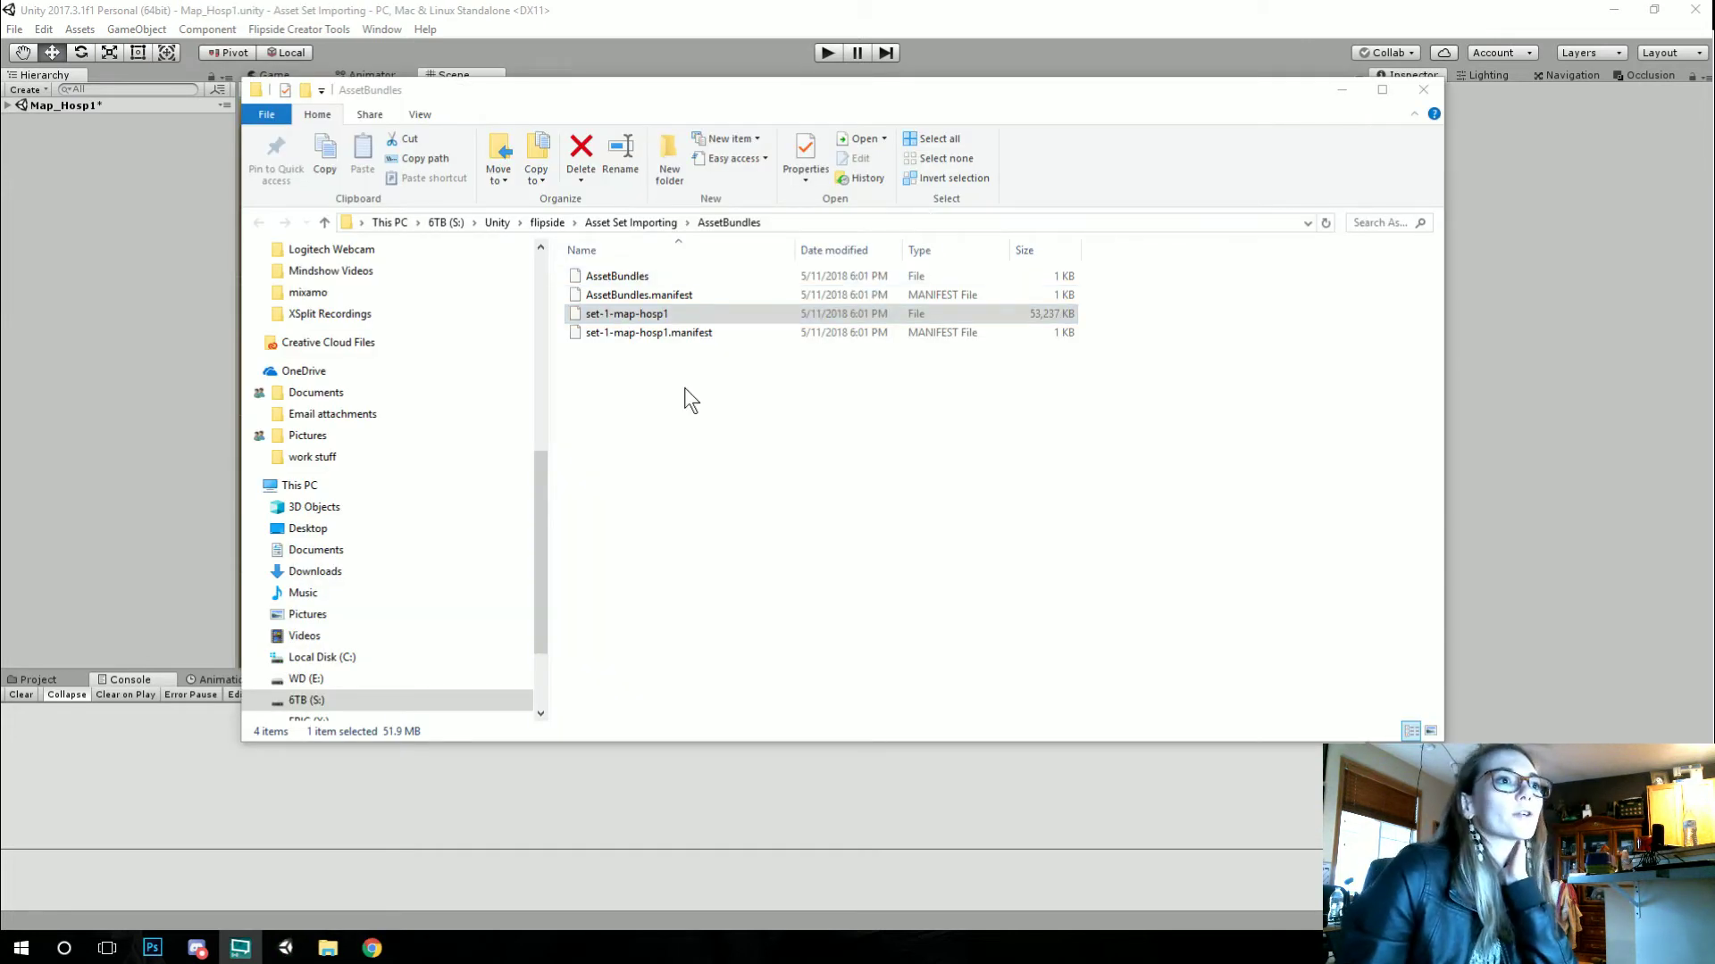
Step: Switch to the Flipside dashboard in the browser and start adding a new set to the Sets collection
left_click(628, 312)
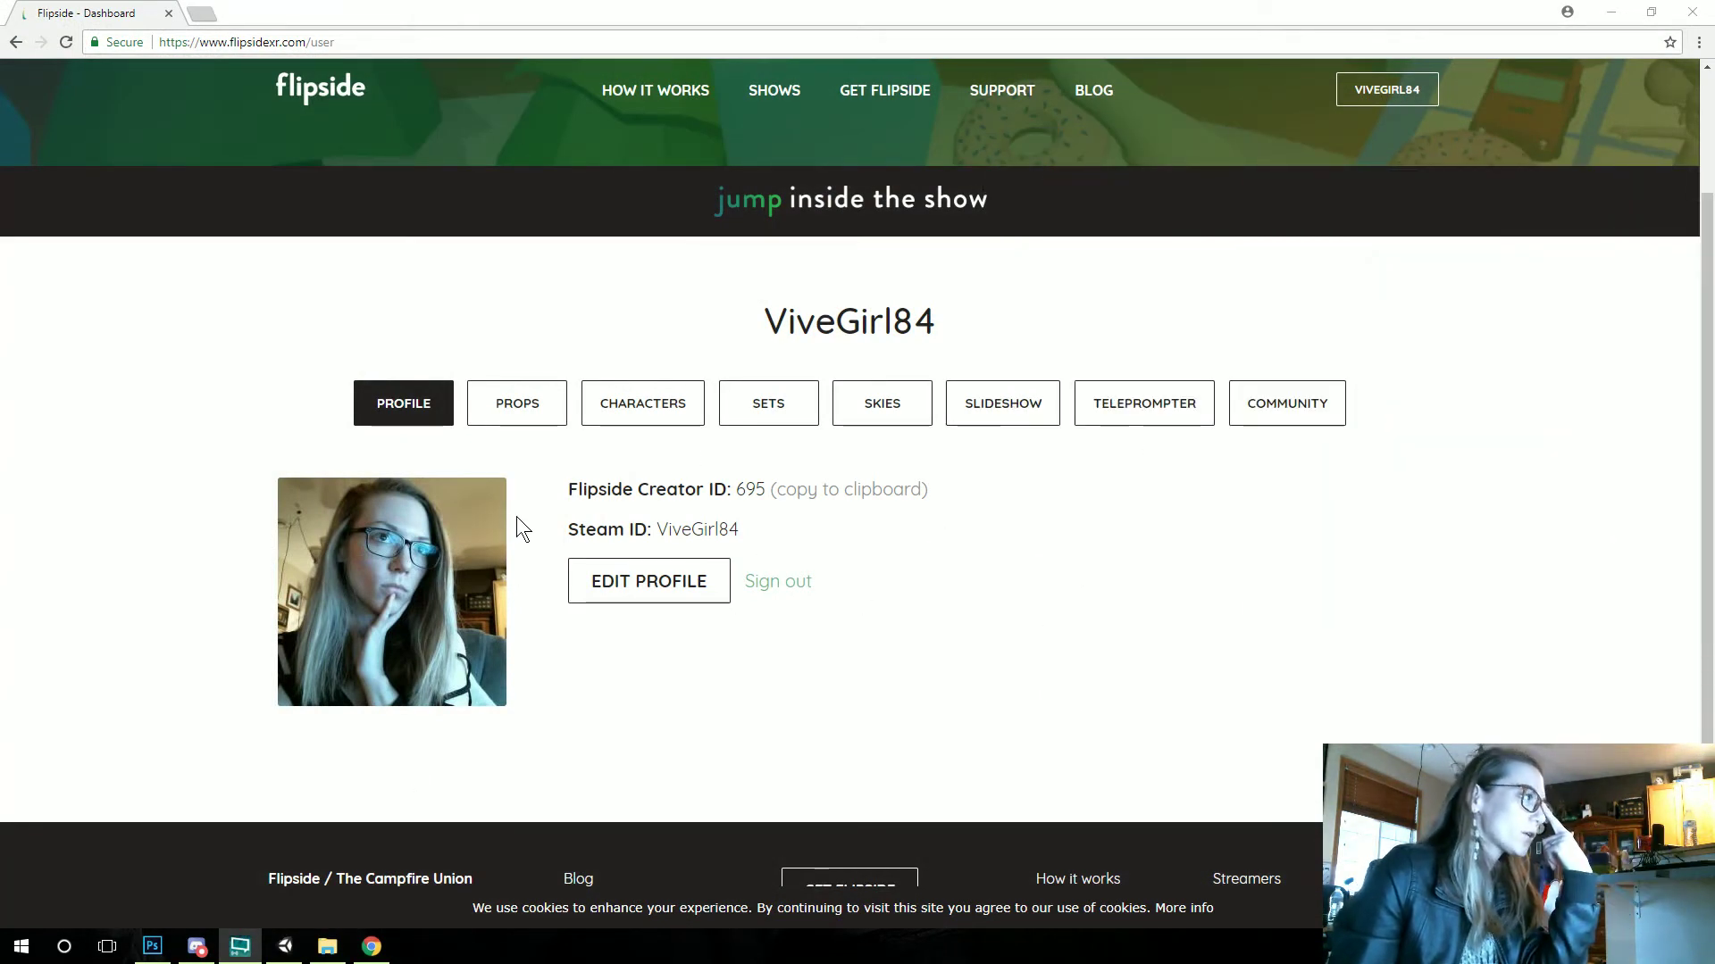
left_click(750, 407)
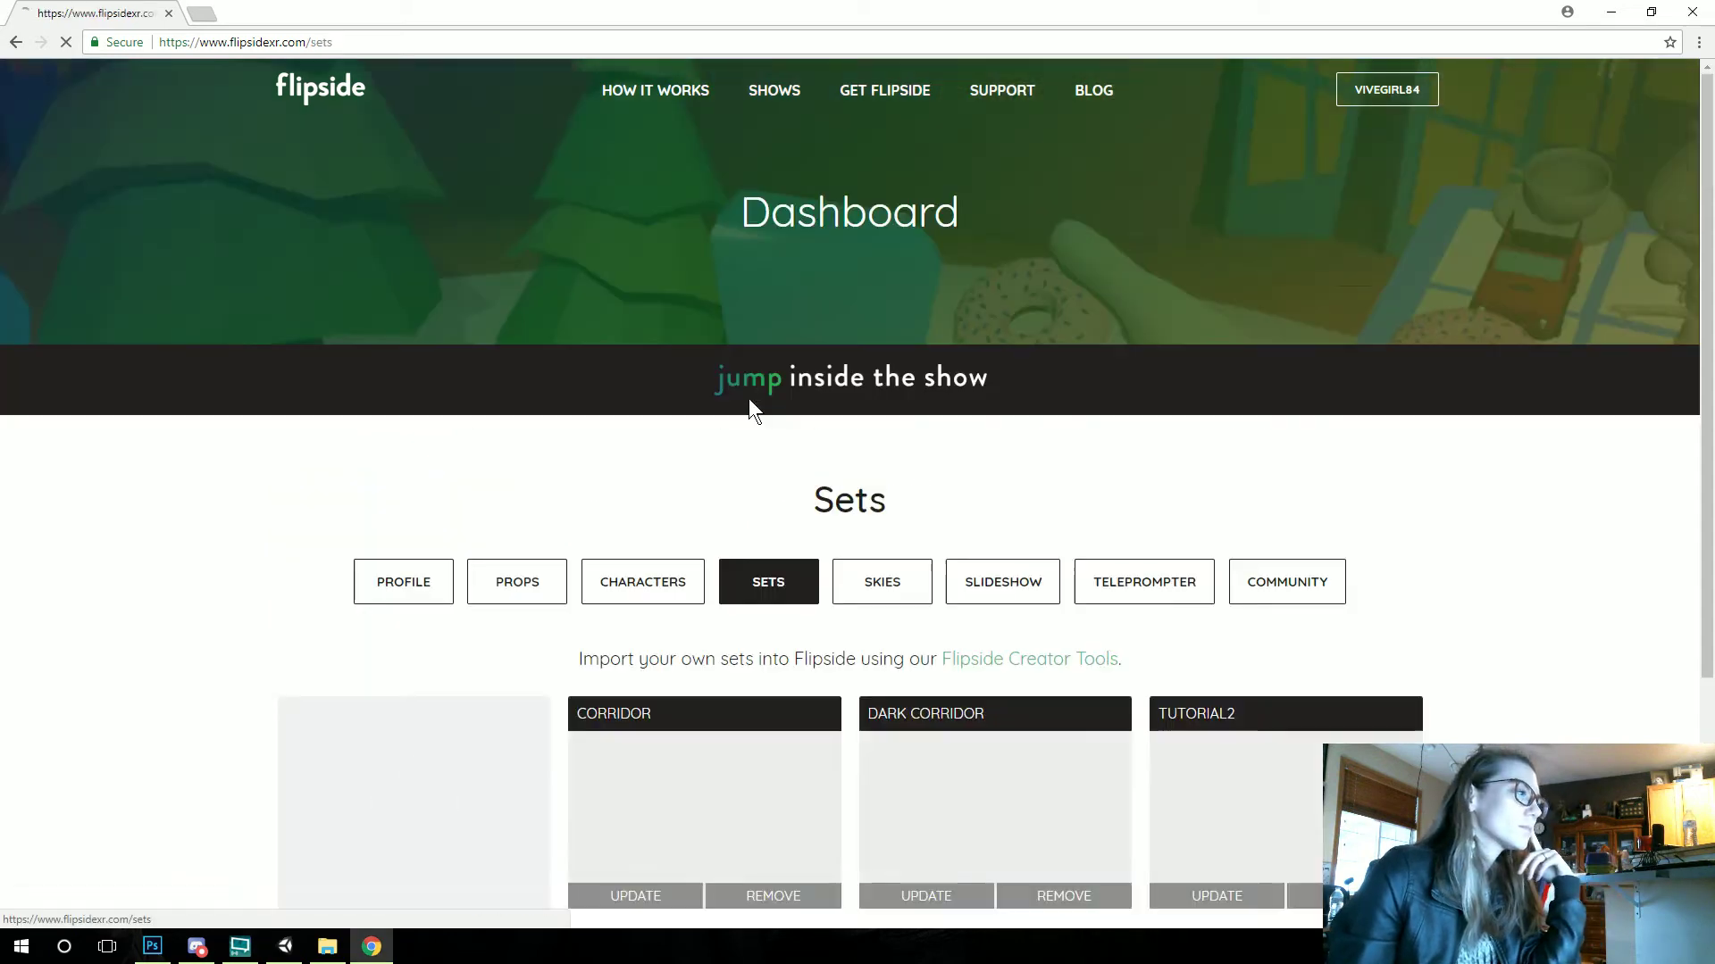
scroll(1069, 518, "down", 4)
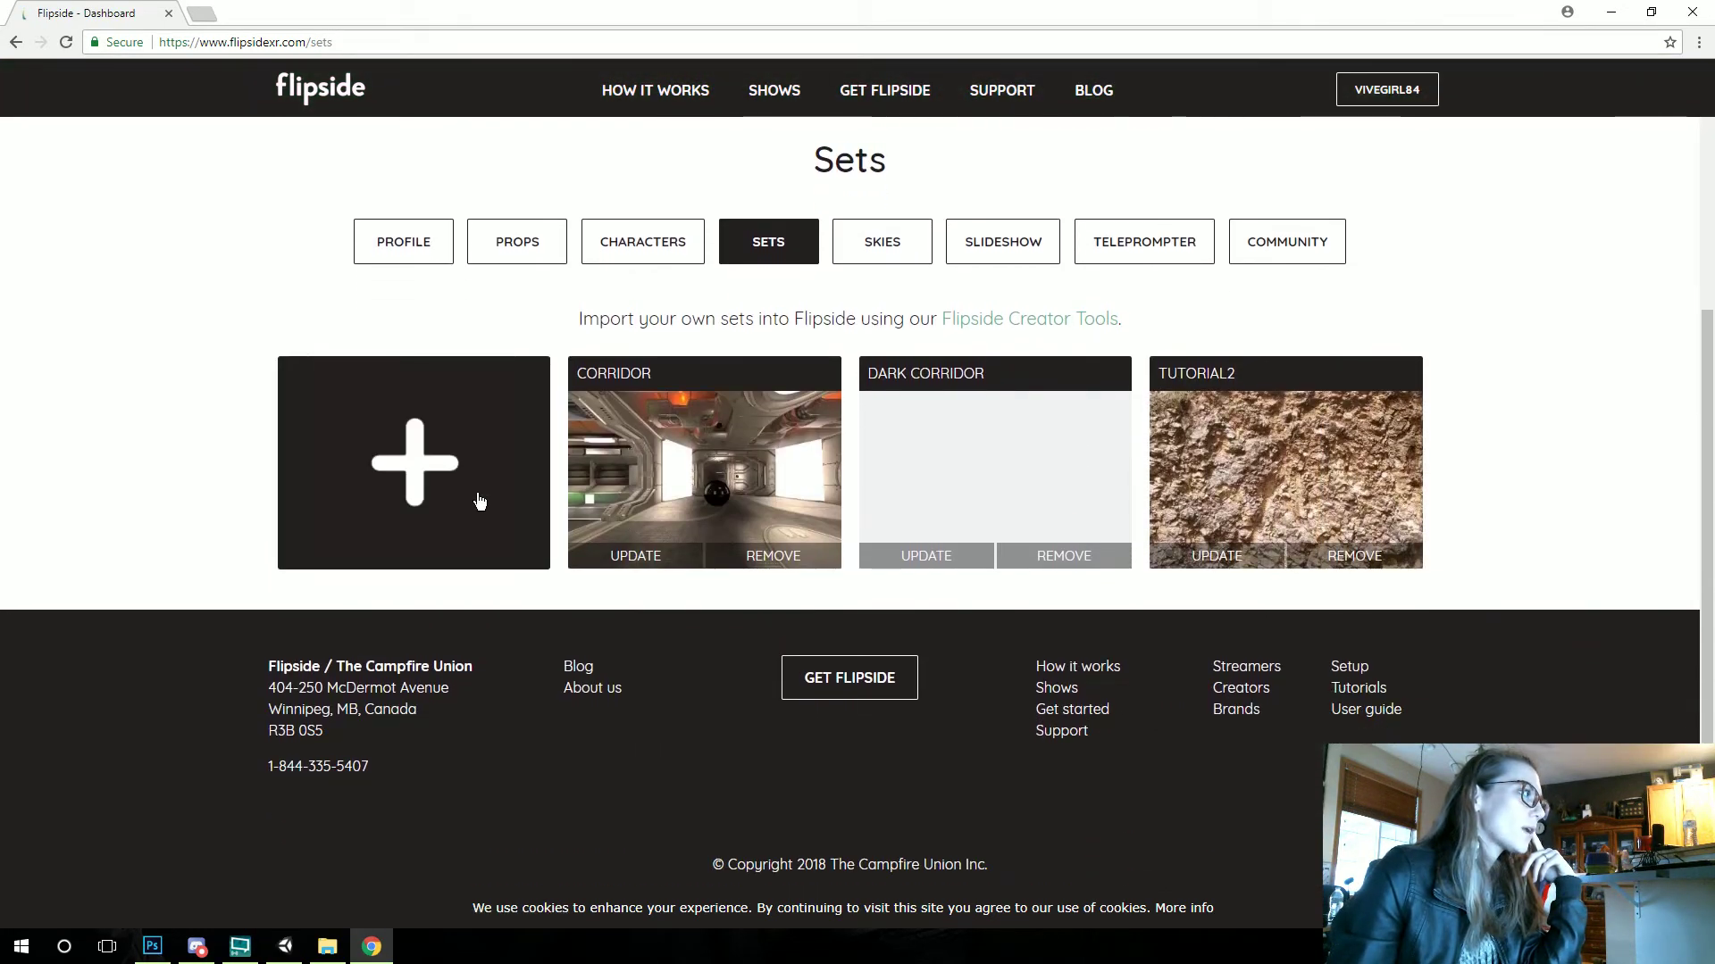
left_click(414, 466)
scroll(822, 498, "down", 3)
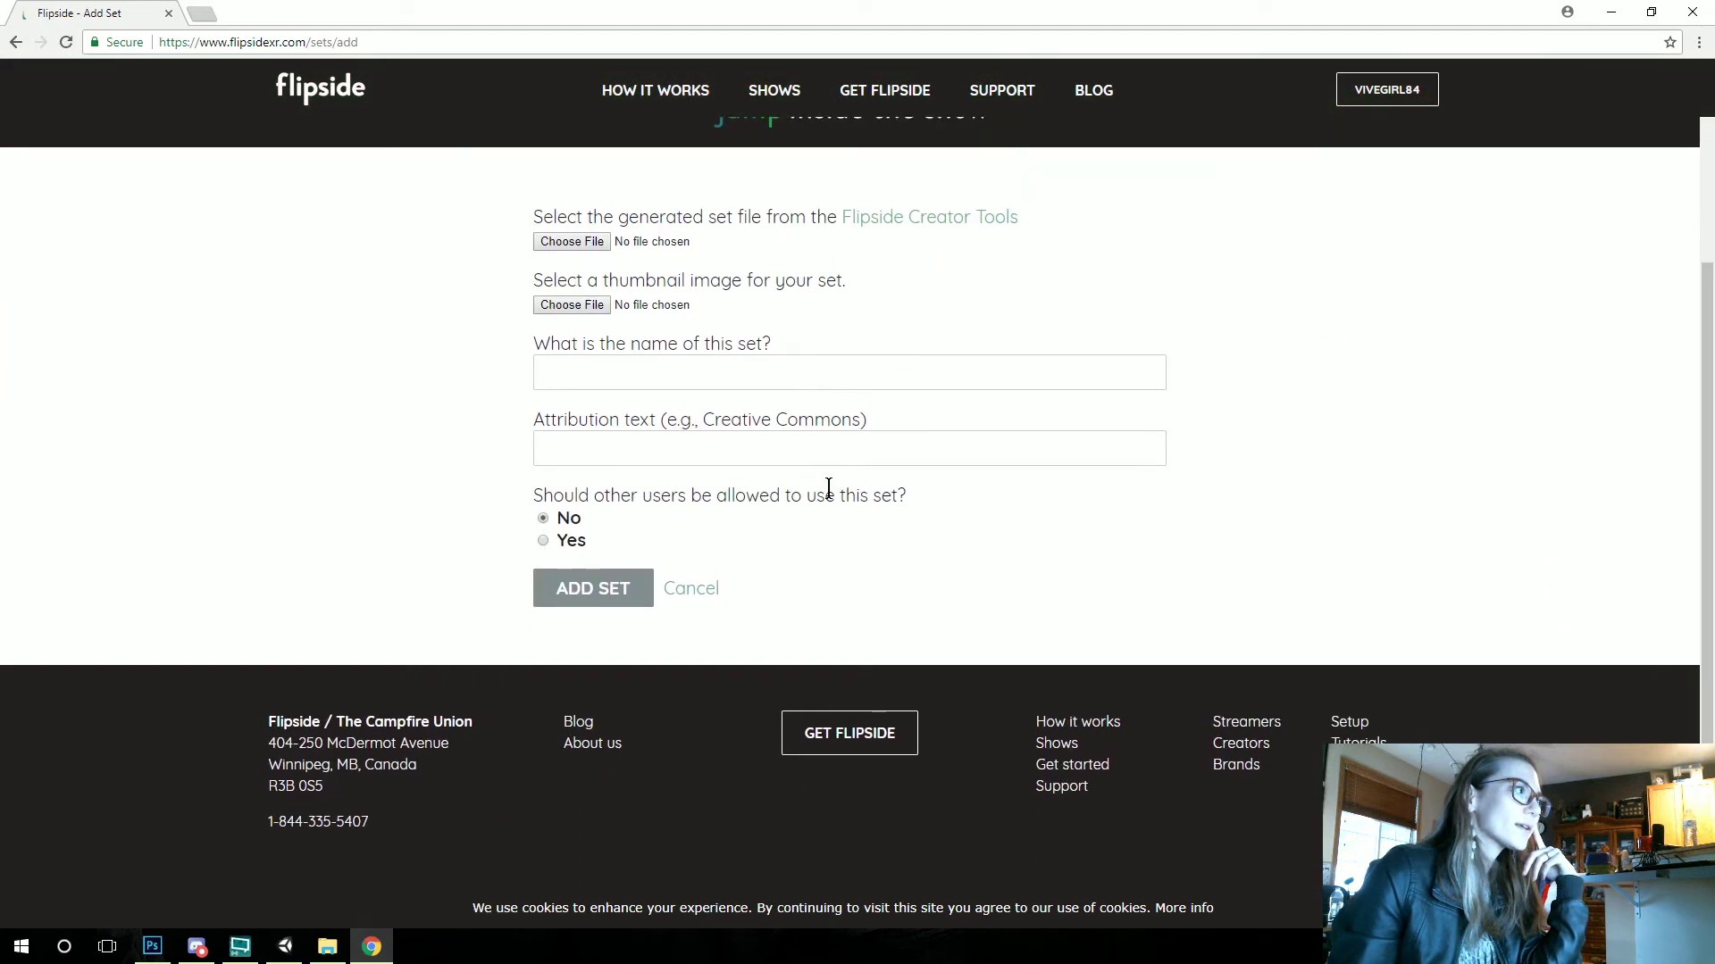
Step: Attach the set-1-map-hosp1 bundle from the AssetBundles folder as the new set's generated set file
left_click(327, 947)
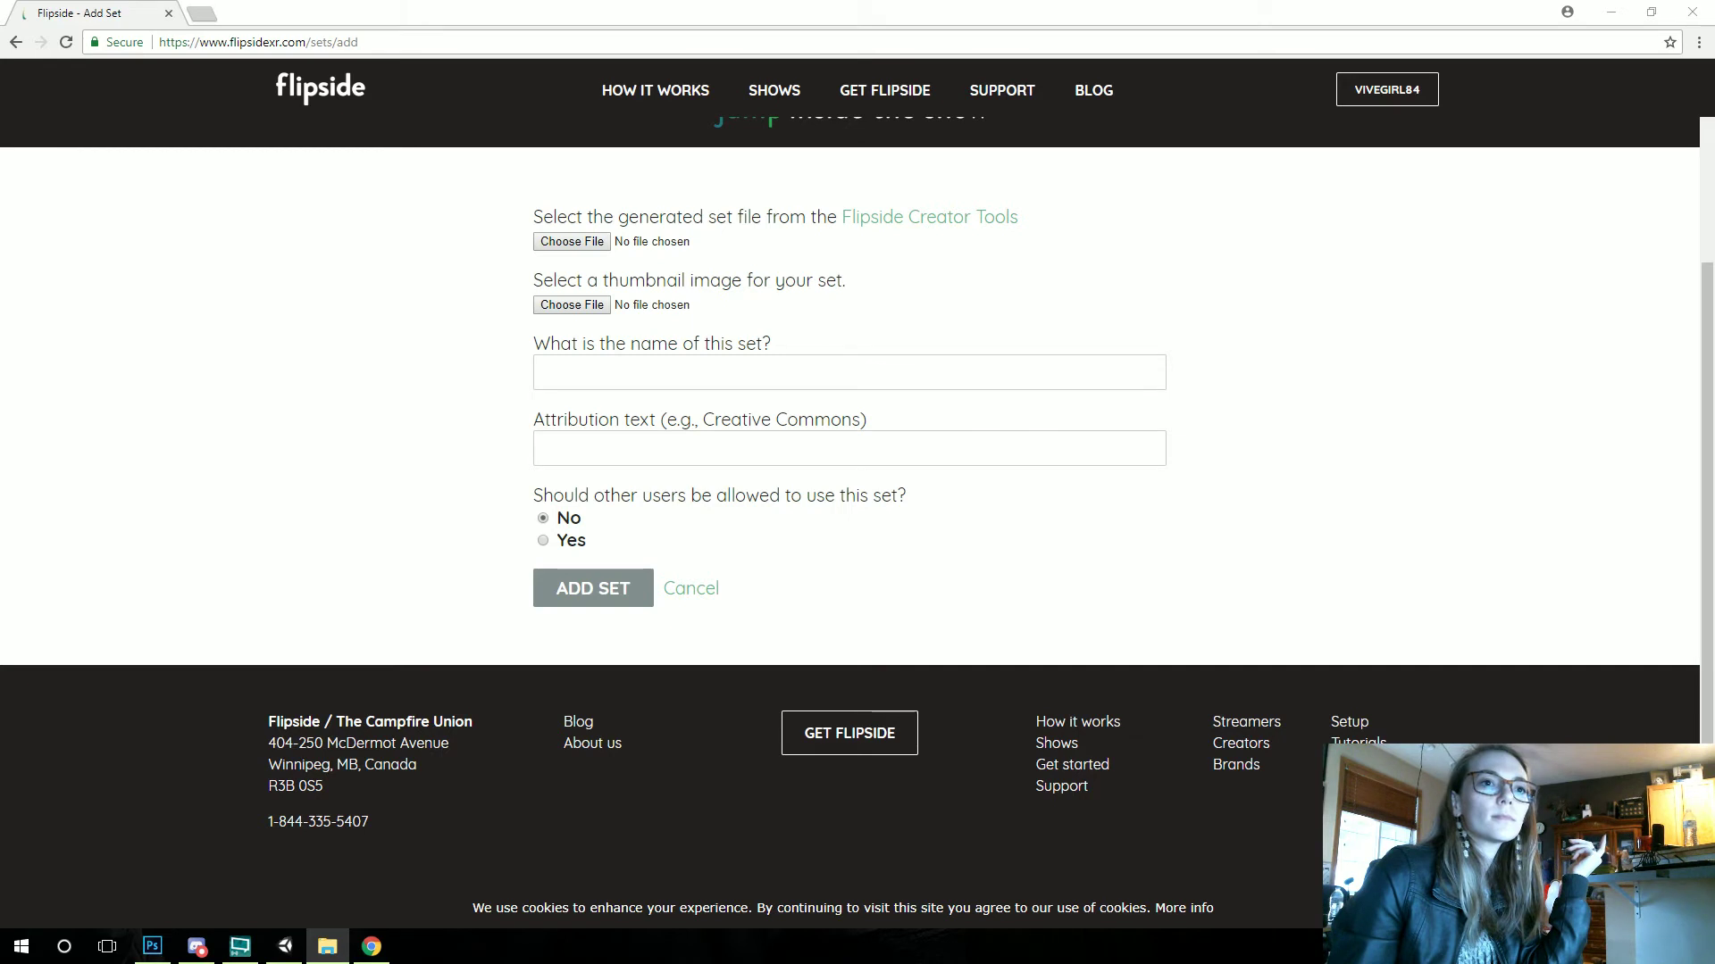
left_click_drag(1714, 134, 1303, 27)
left_click_drag(1228, 247, 583, 250)
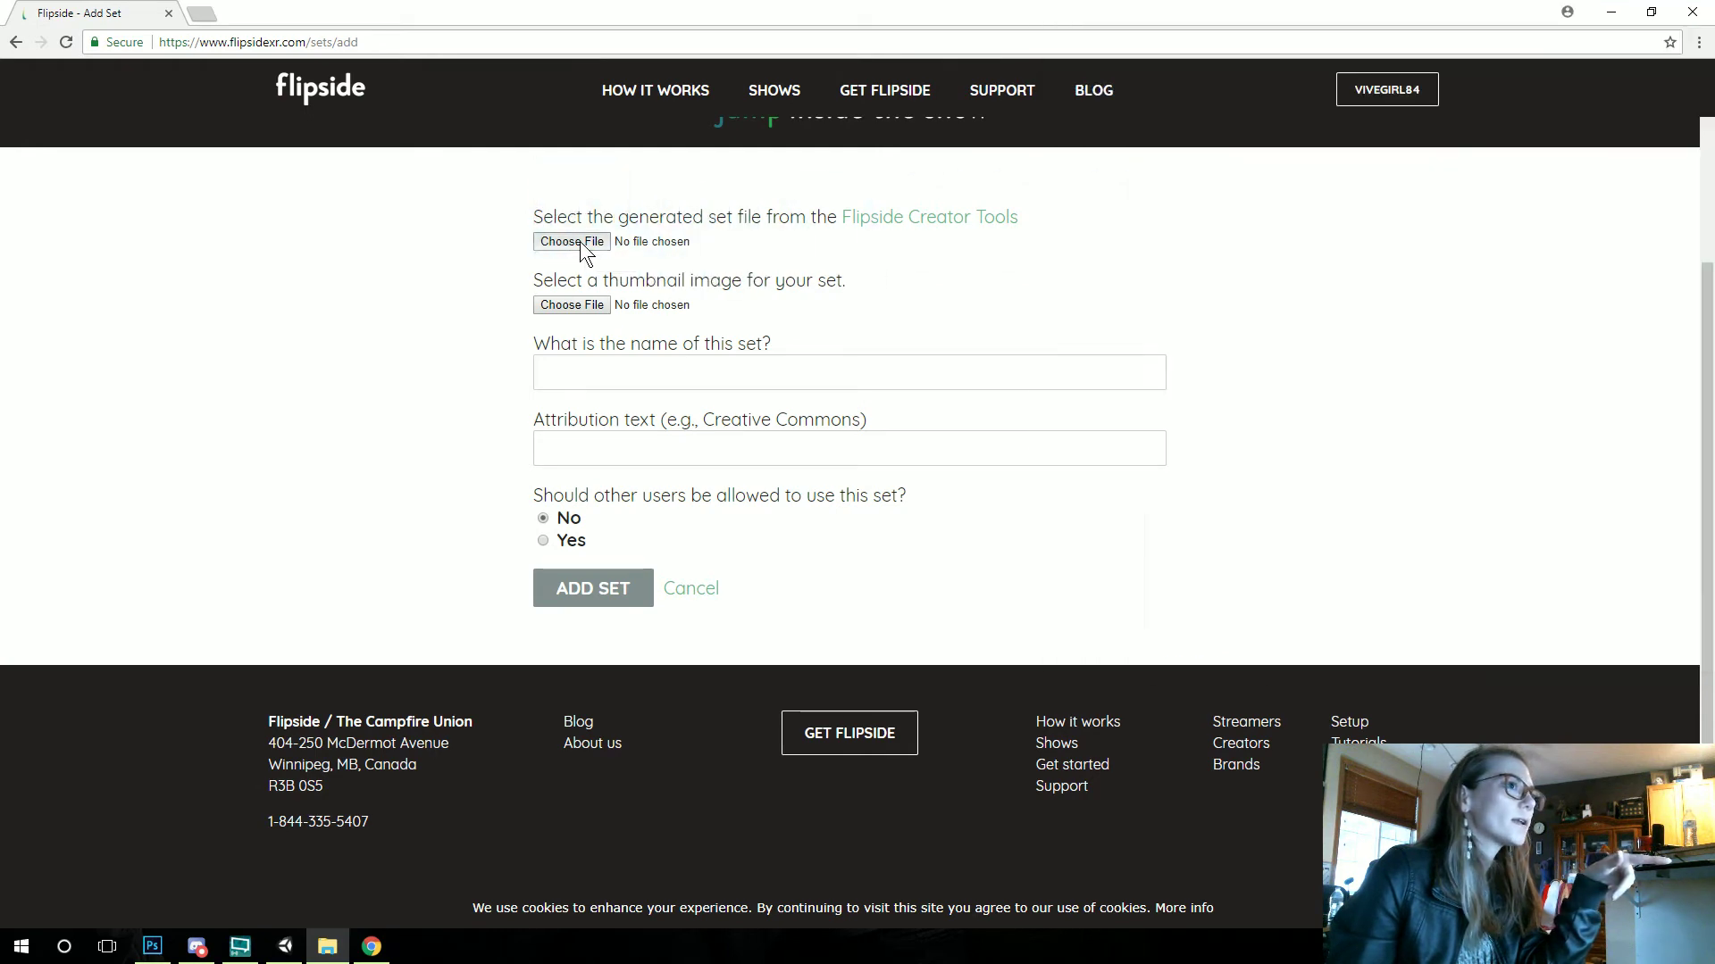
Step: Choose the Tut 1 icon thumb image from the FLIPSIDE TUTORIALS folder on the 6TB (S:) drive as the set's thumbnail
left_click(586, 305)
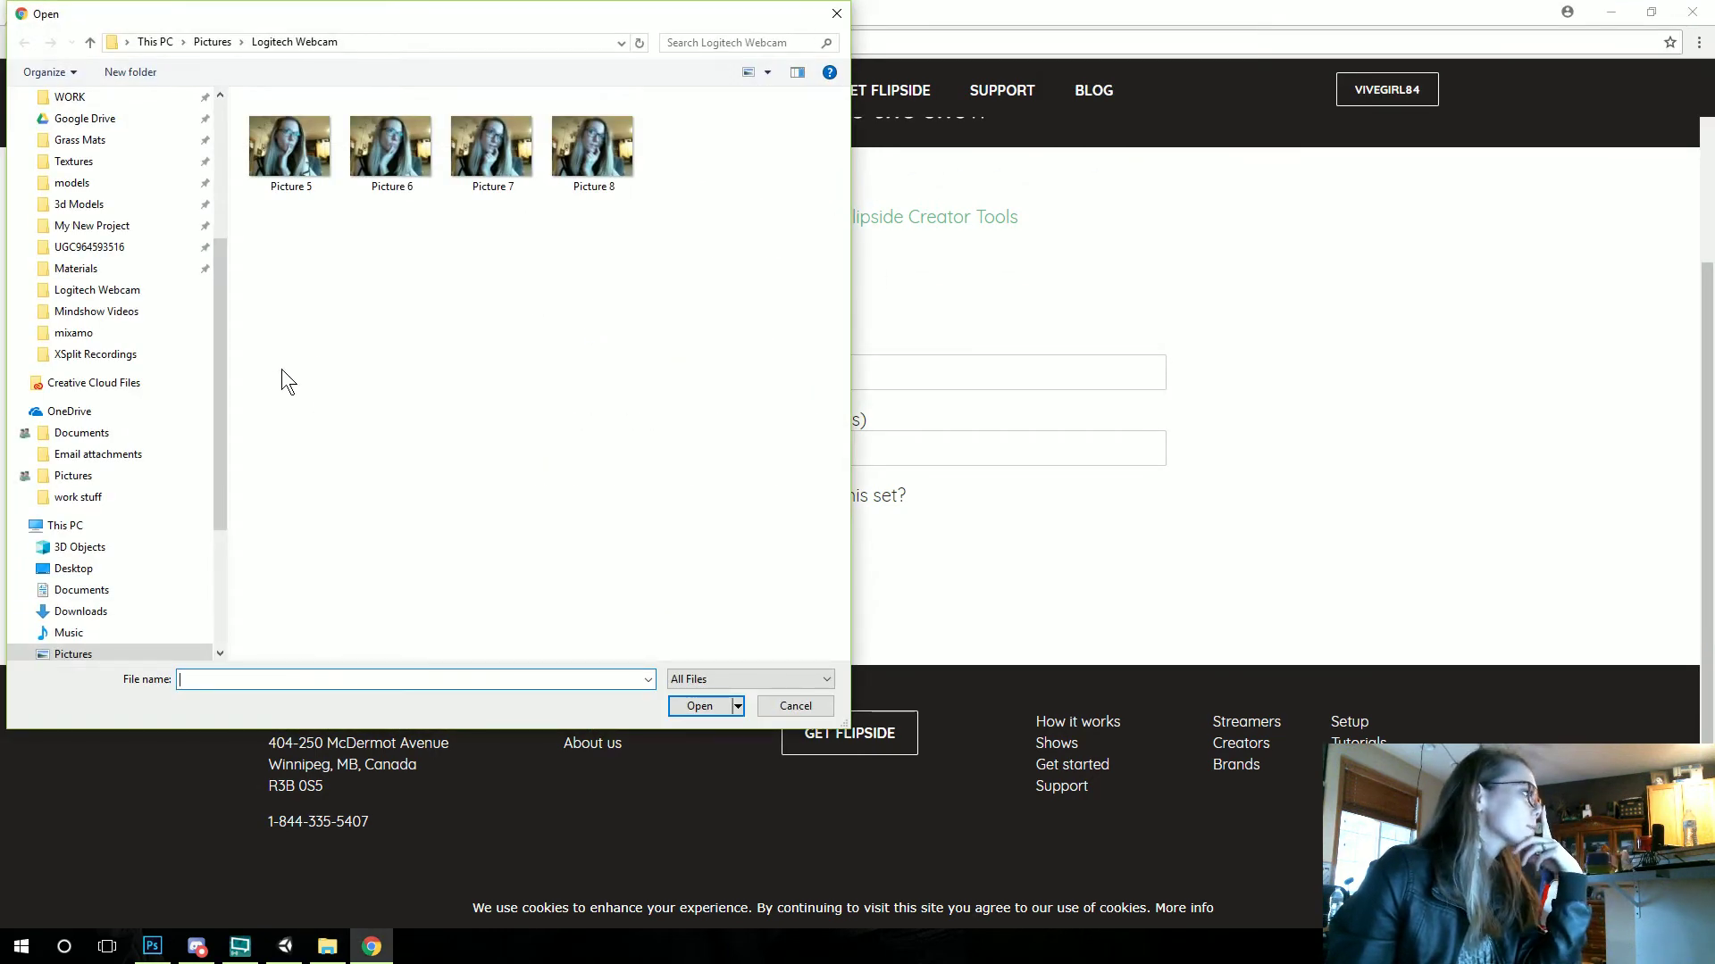
left_click(90, 482)
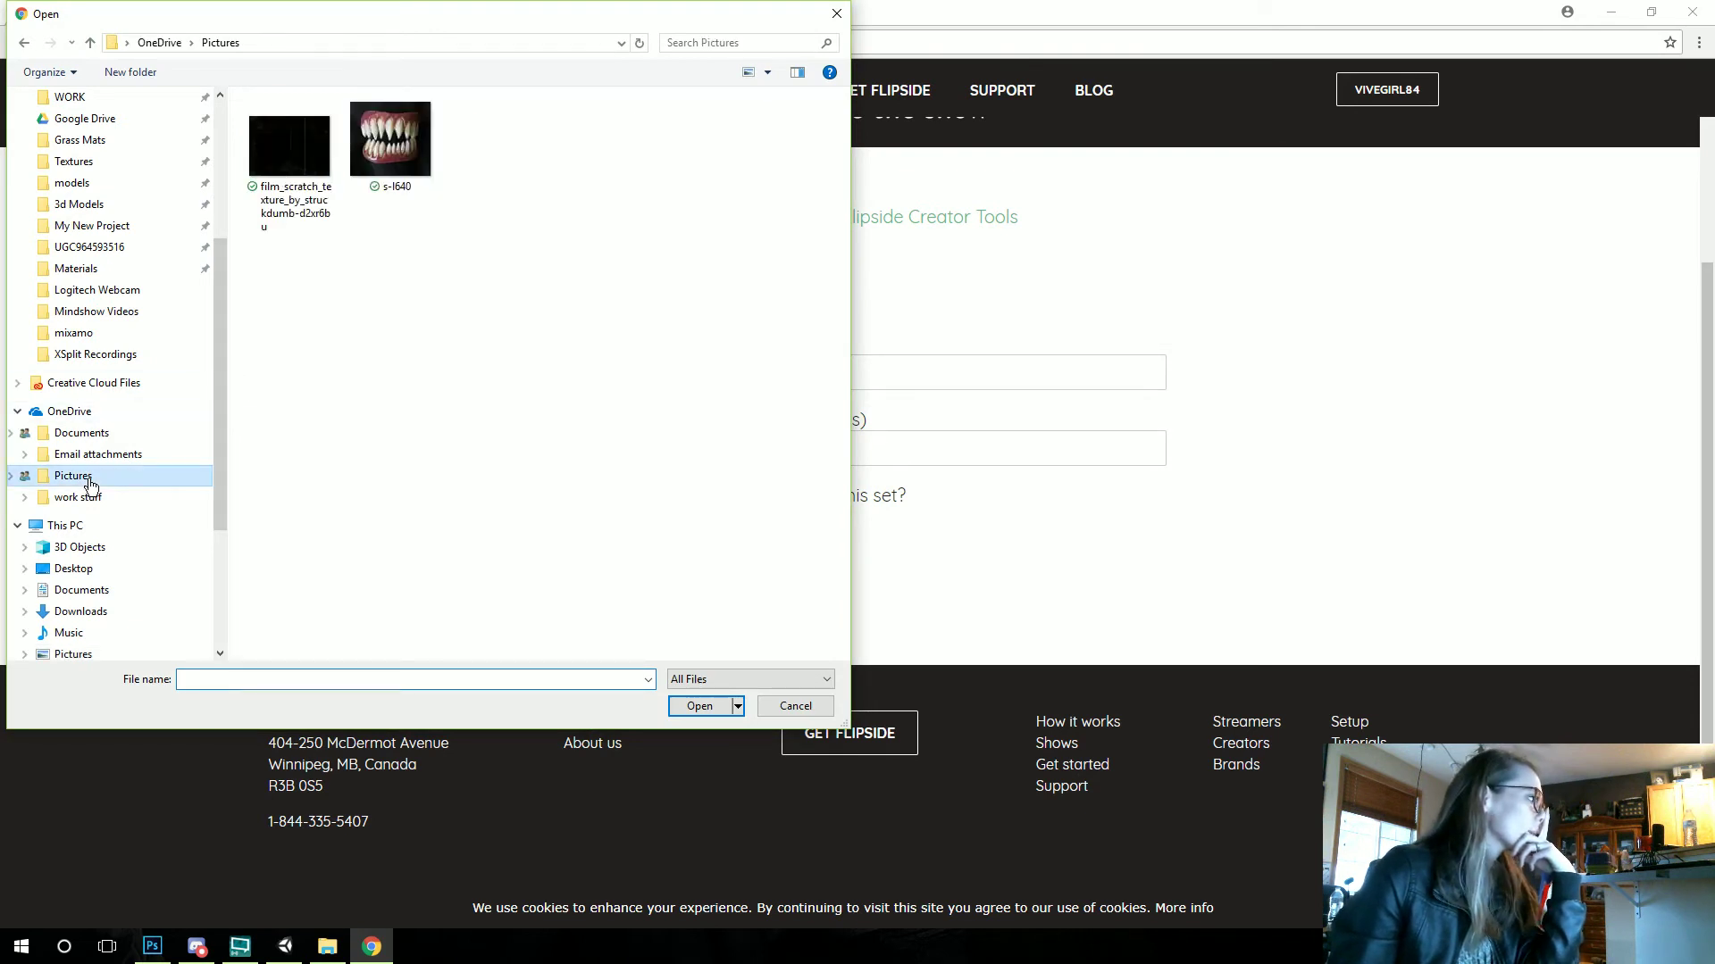
left_click_drag(223, 407, 141, 227)
left_click(73, 154)
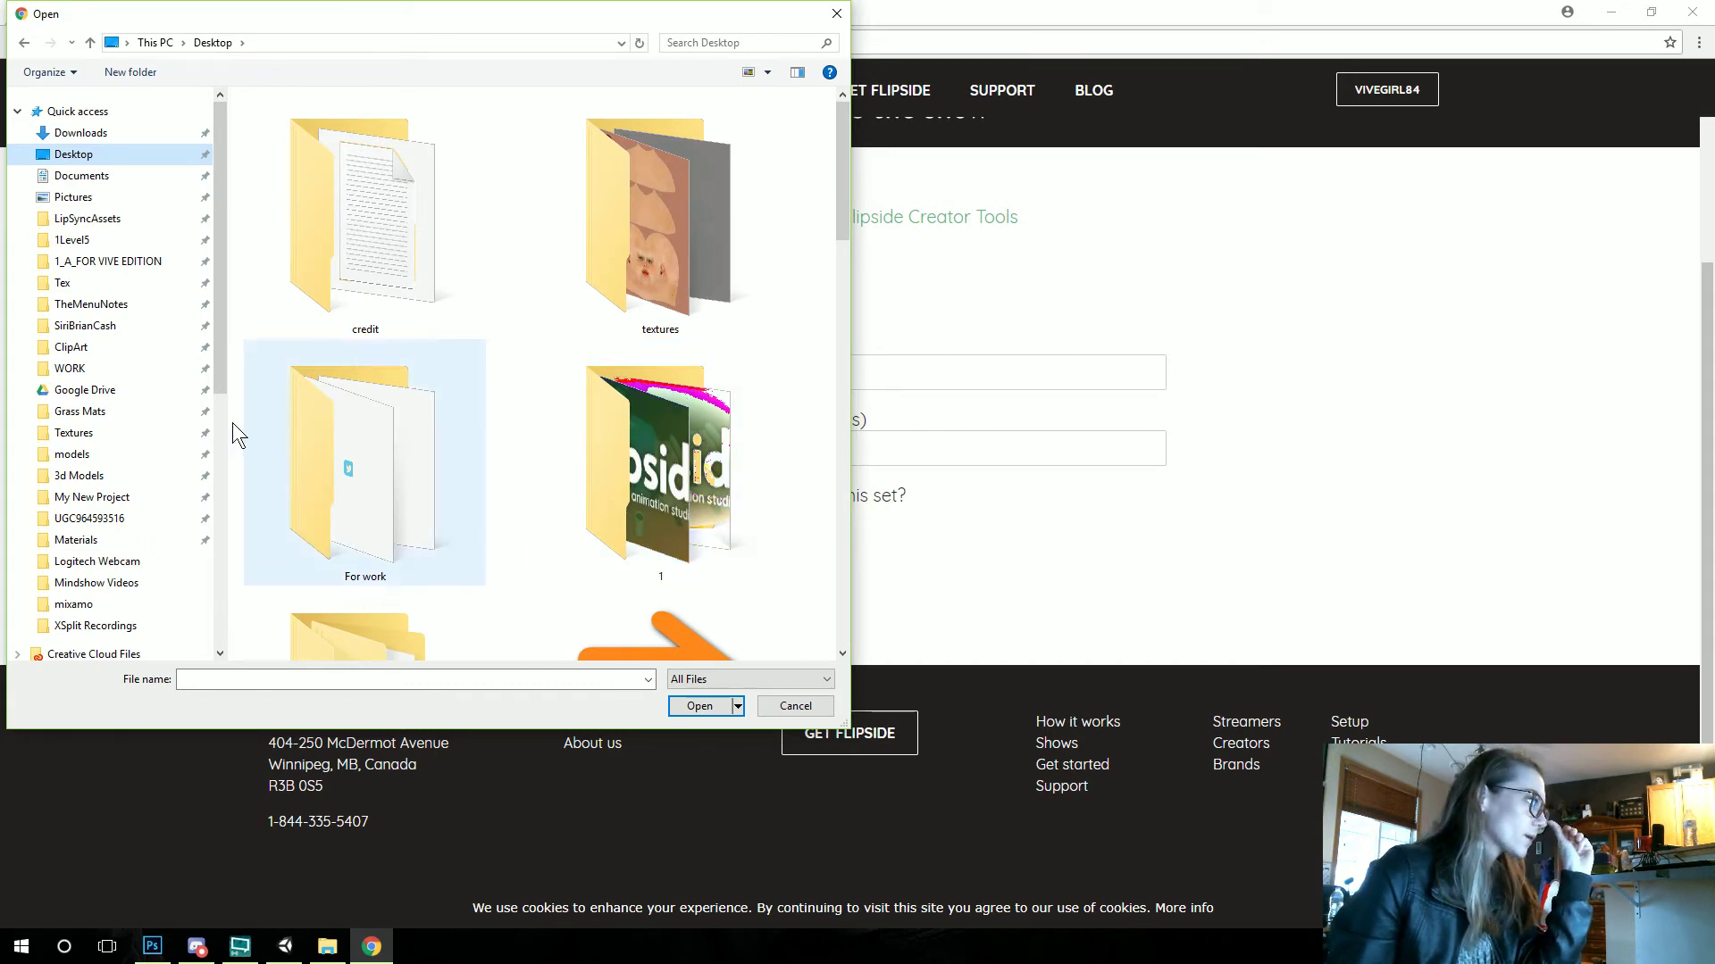
scroll(72, 428, "down", 8)
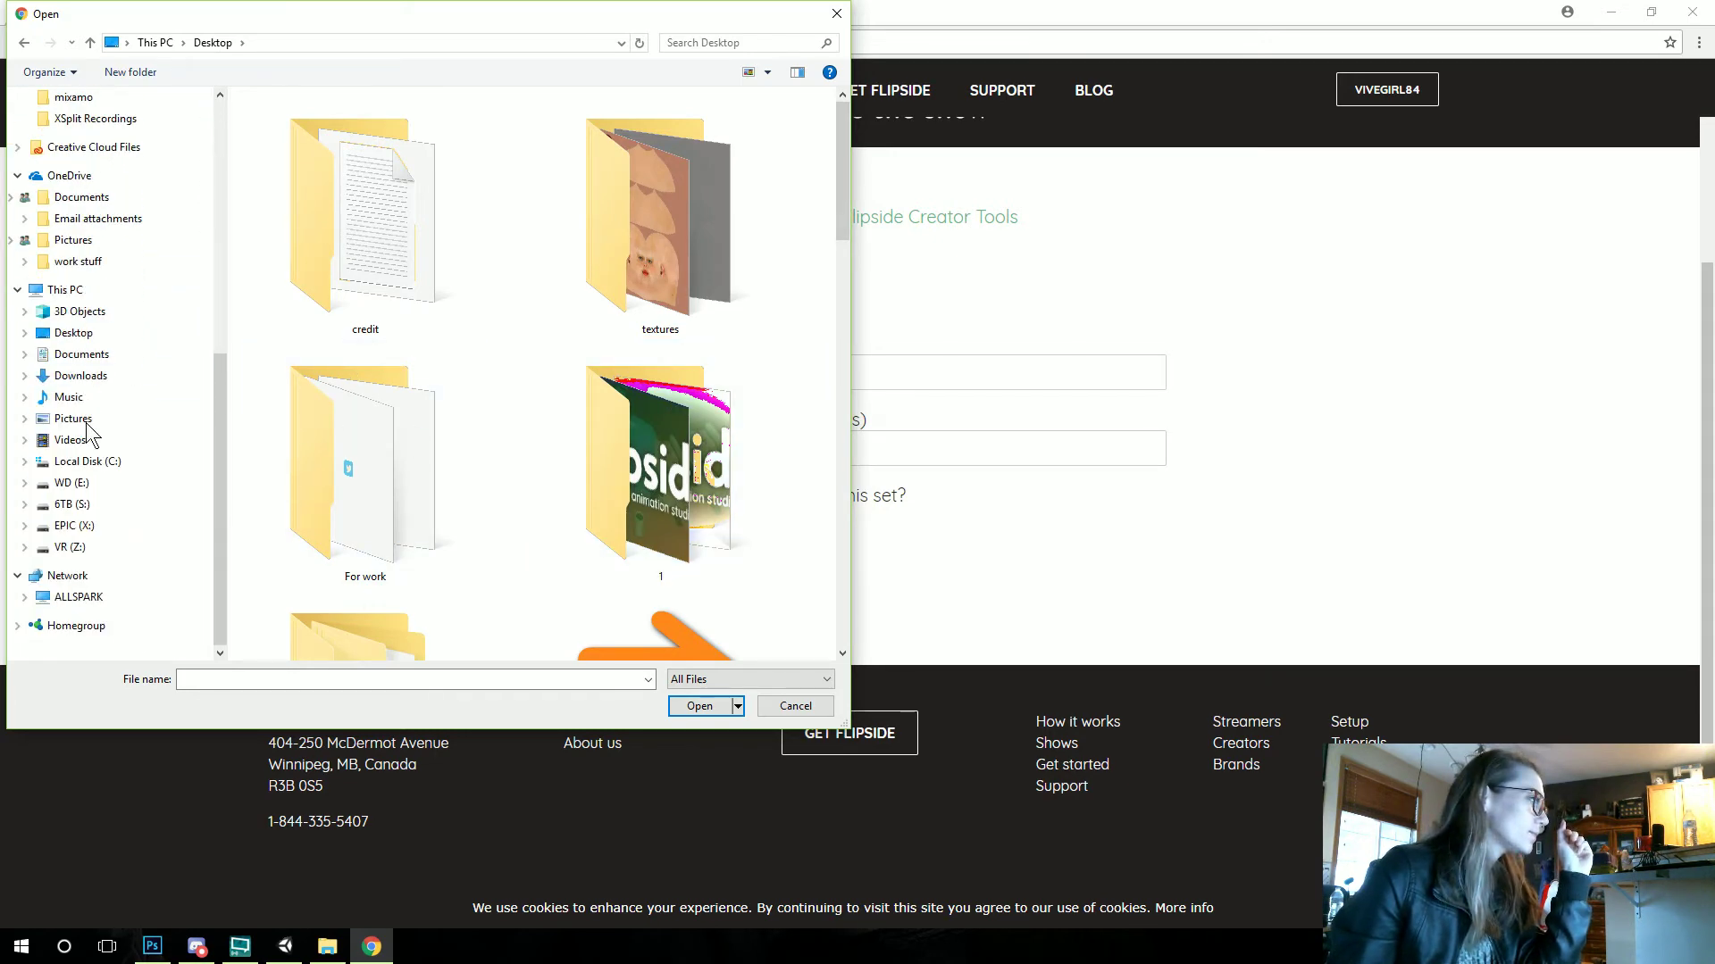
left_click(74, 505)
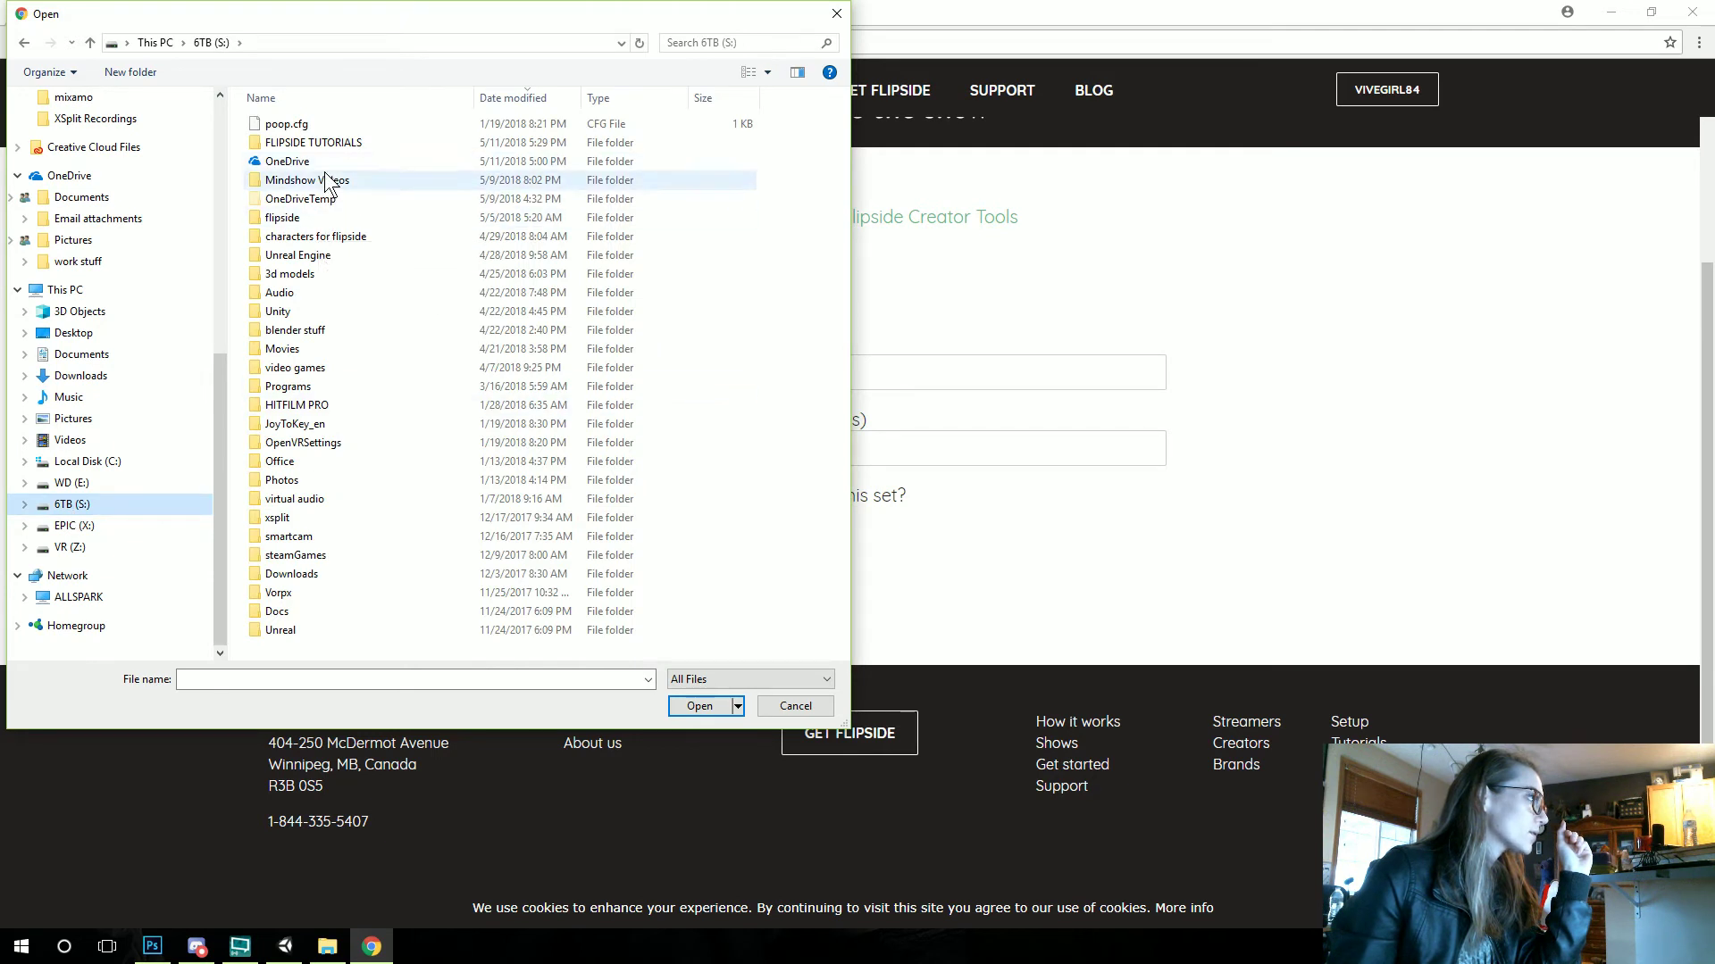
double_click(335, 142)
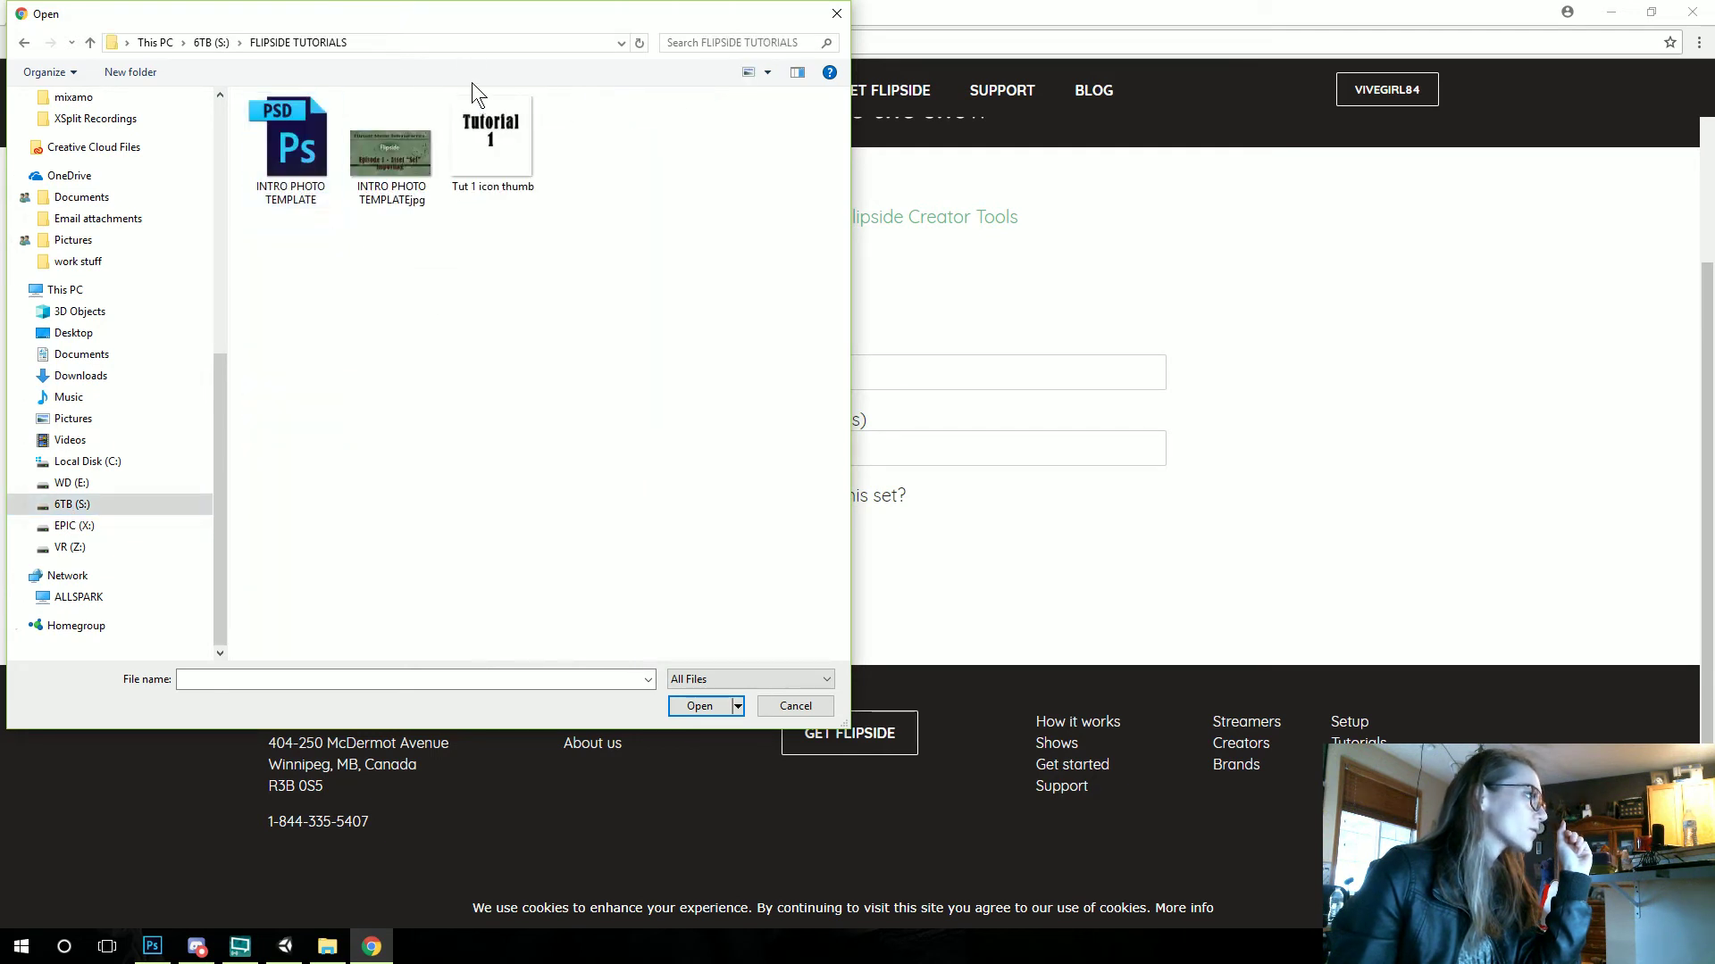
double_click(478, 107)
Step: Name the set "asset set importing tutorial" and submit it to the dashboard
left_click(713, 372)
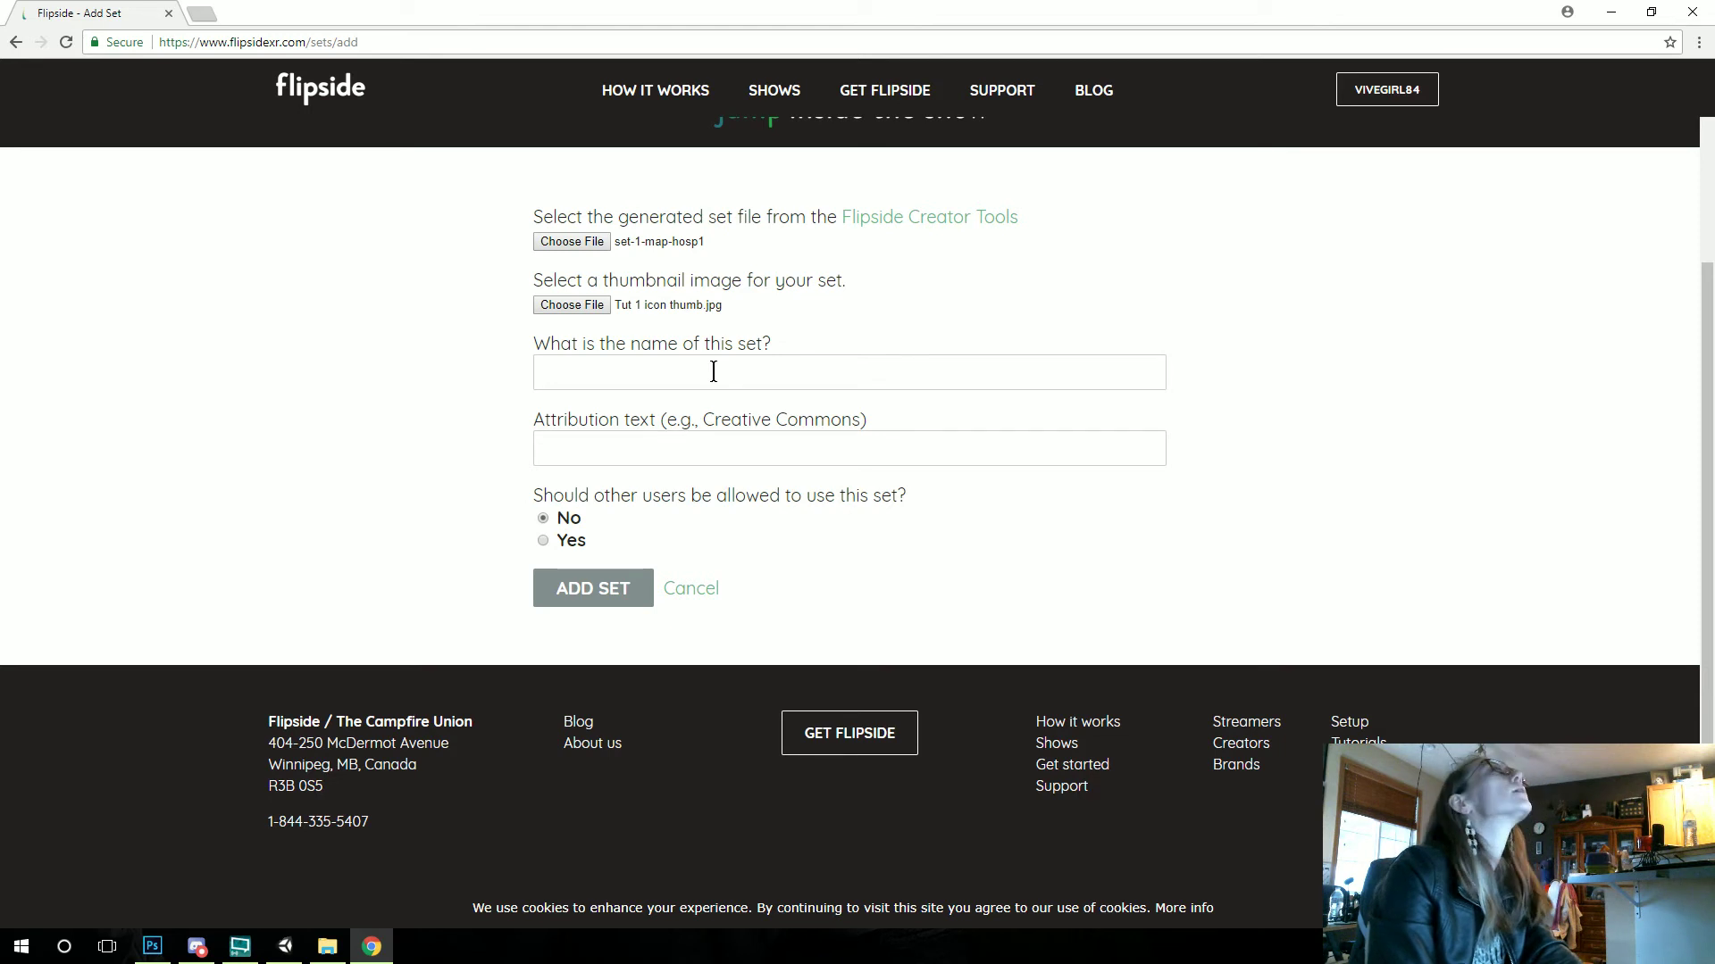
type("Tu")
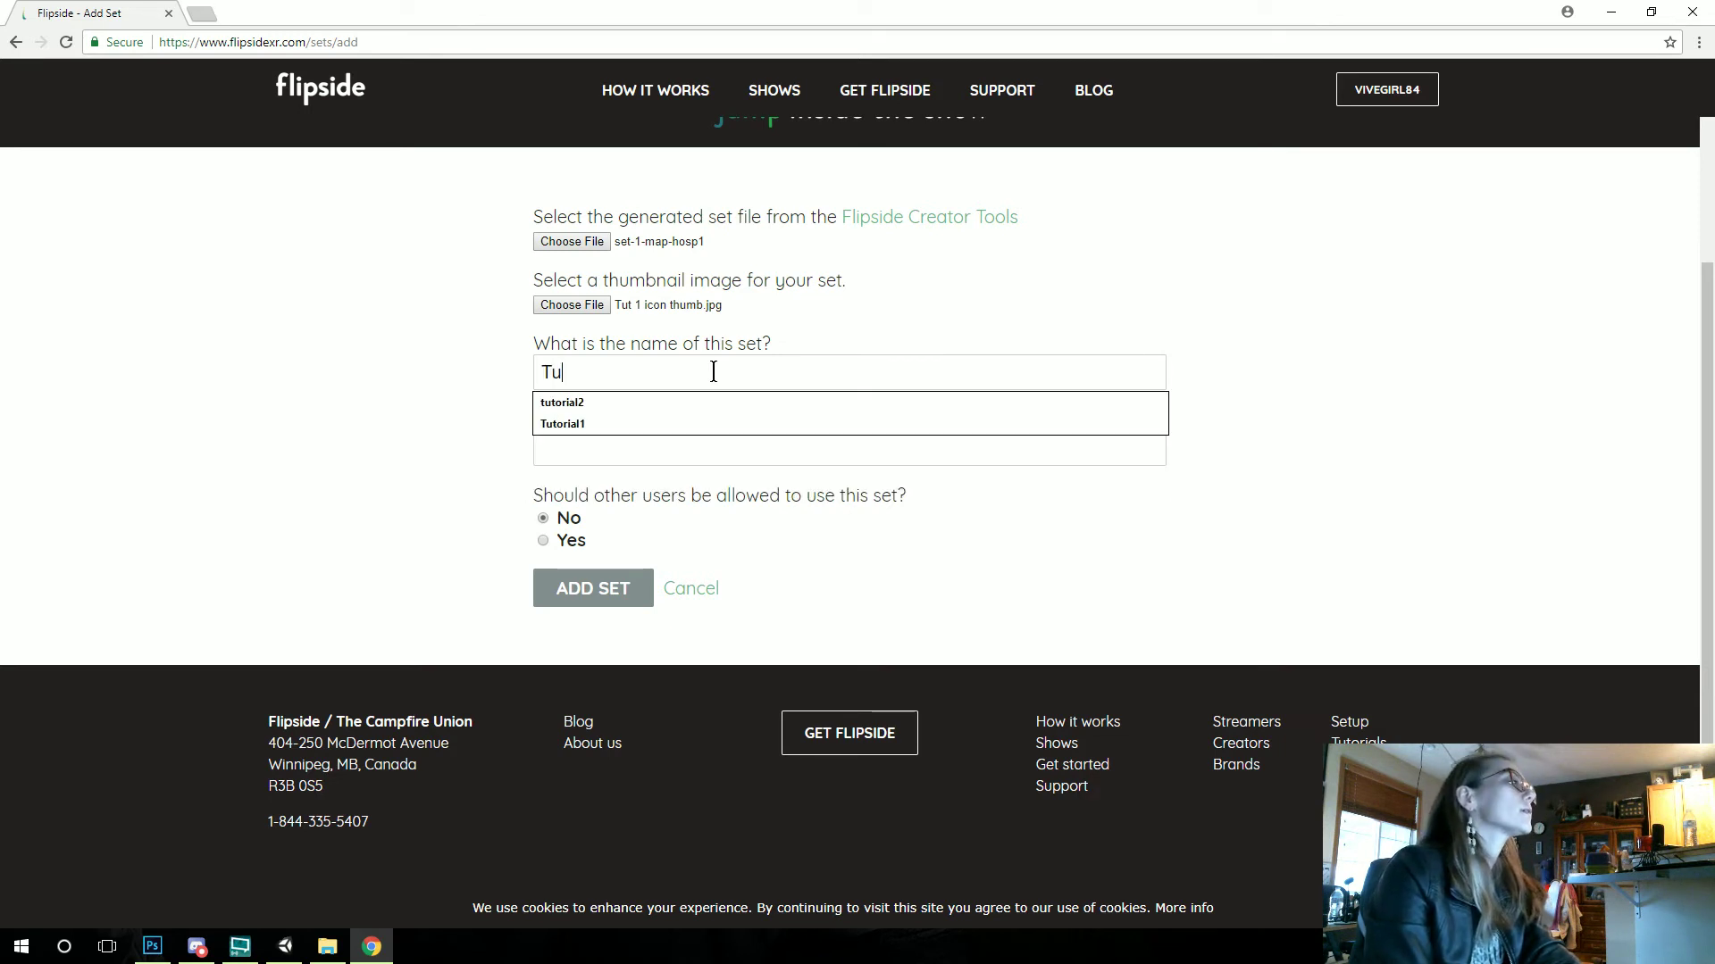
key("Down")
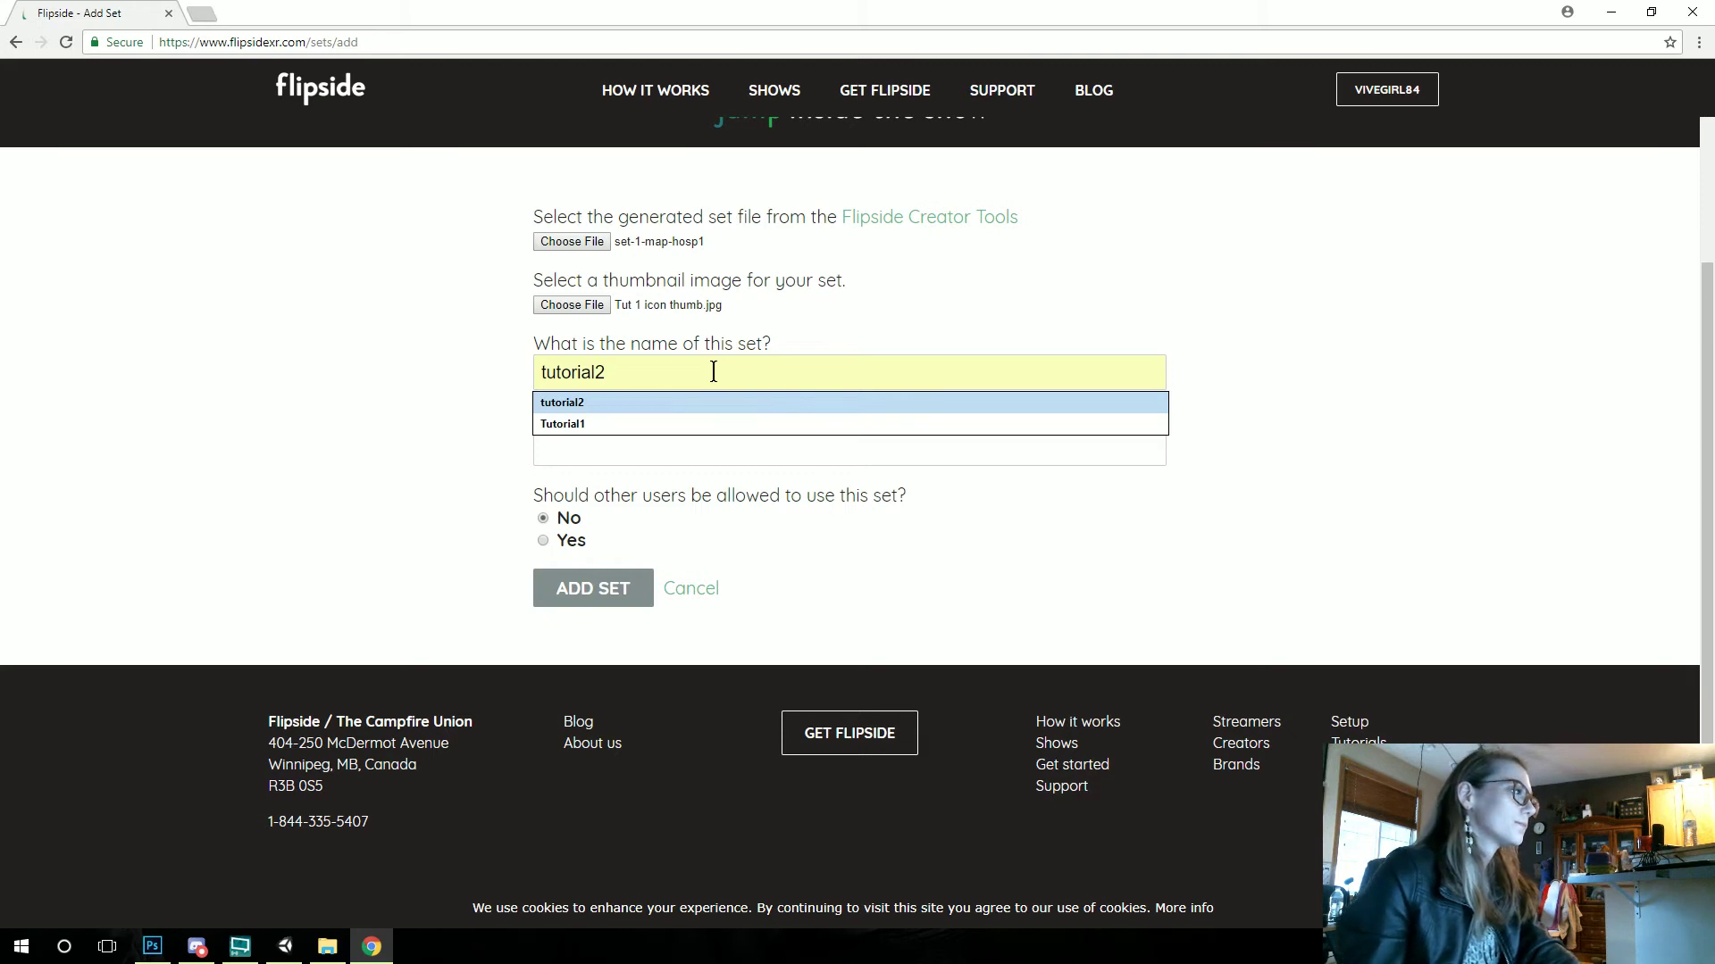
key("Return")
left_click(609, 375)
key("BackSpace")
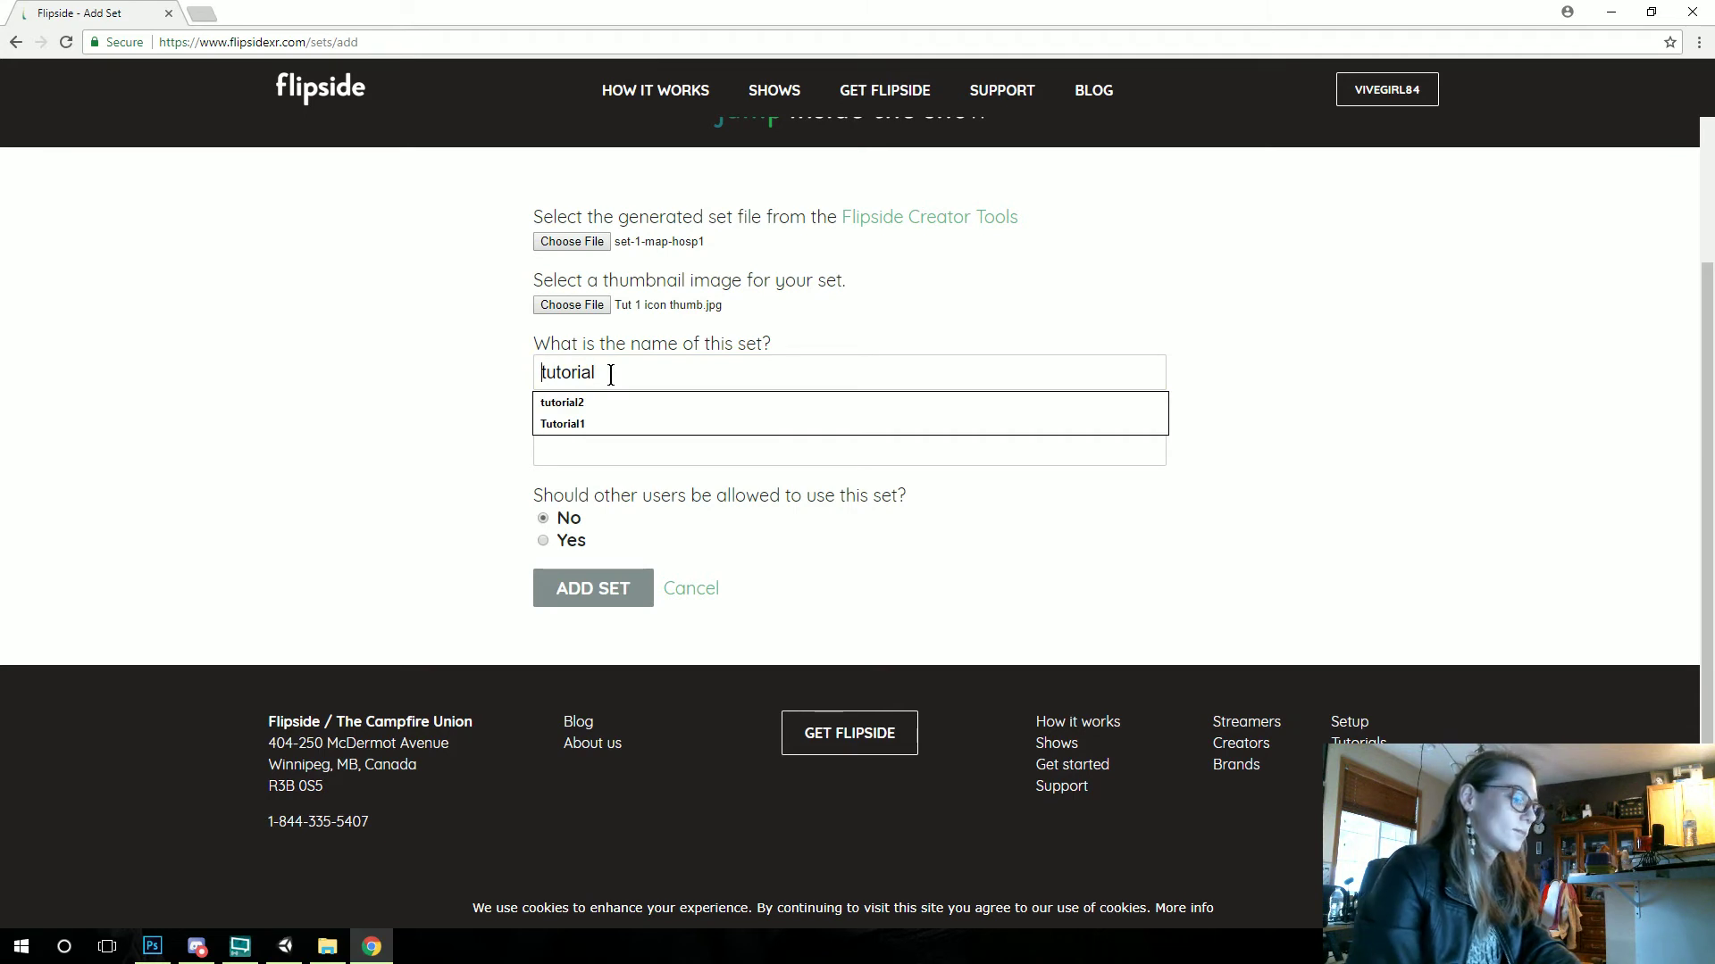
type("asset set importing")
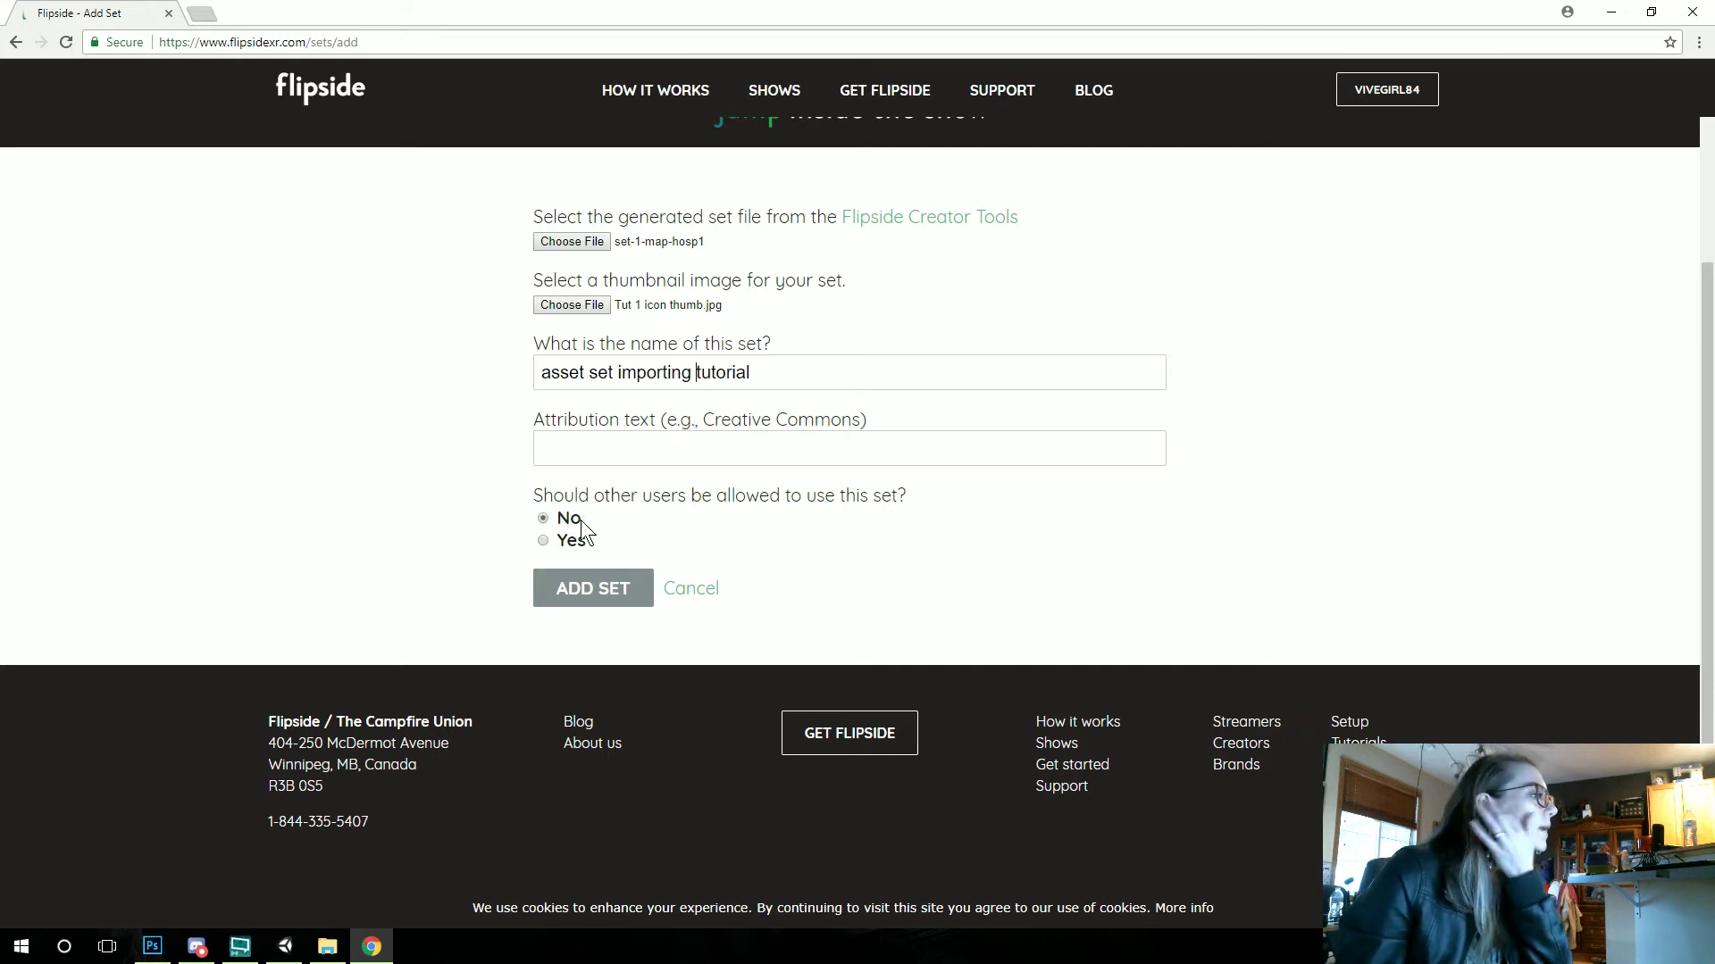
left_click(594, 598)
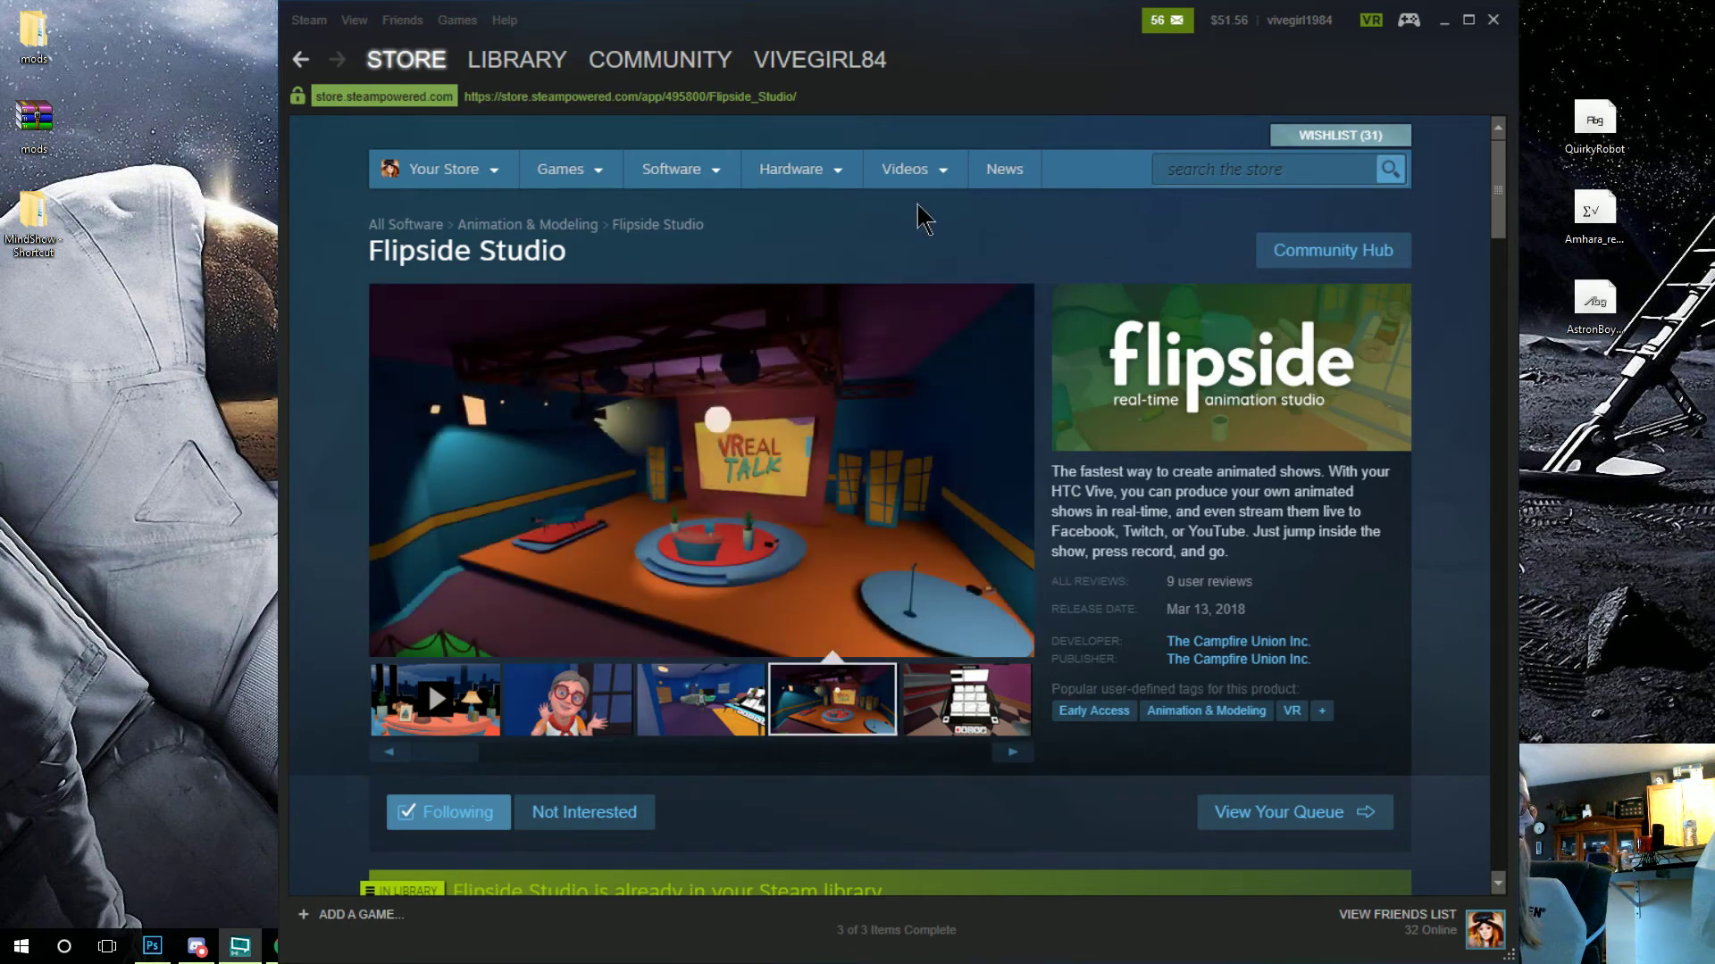
Step: Switch to Steam and launch Flipside Studio from its store page
scroll(791, 834, "down", 3)
left_click(434, 805)
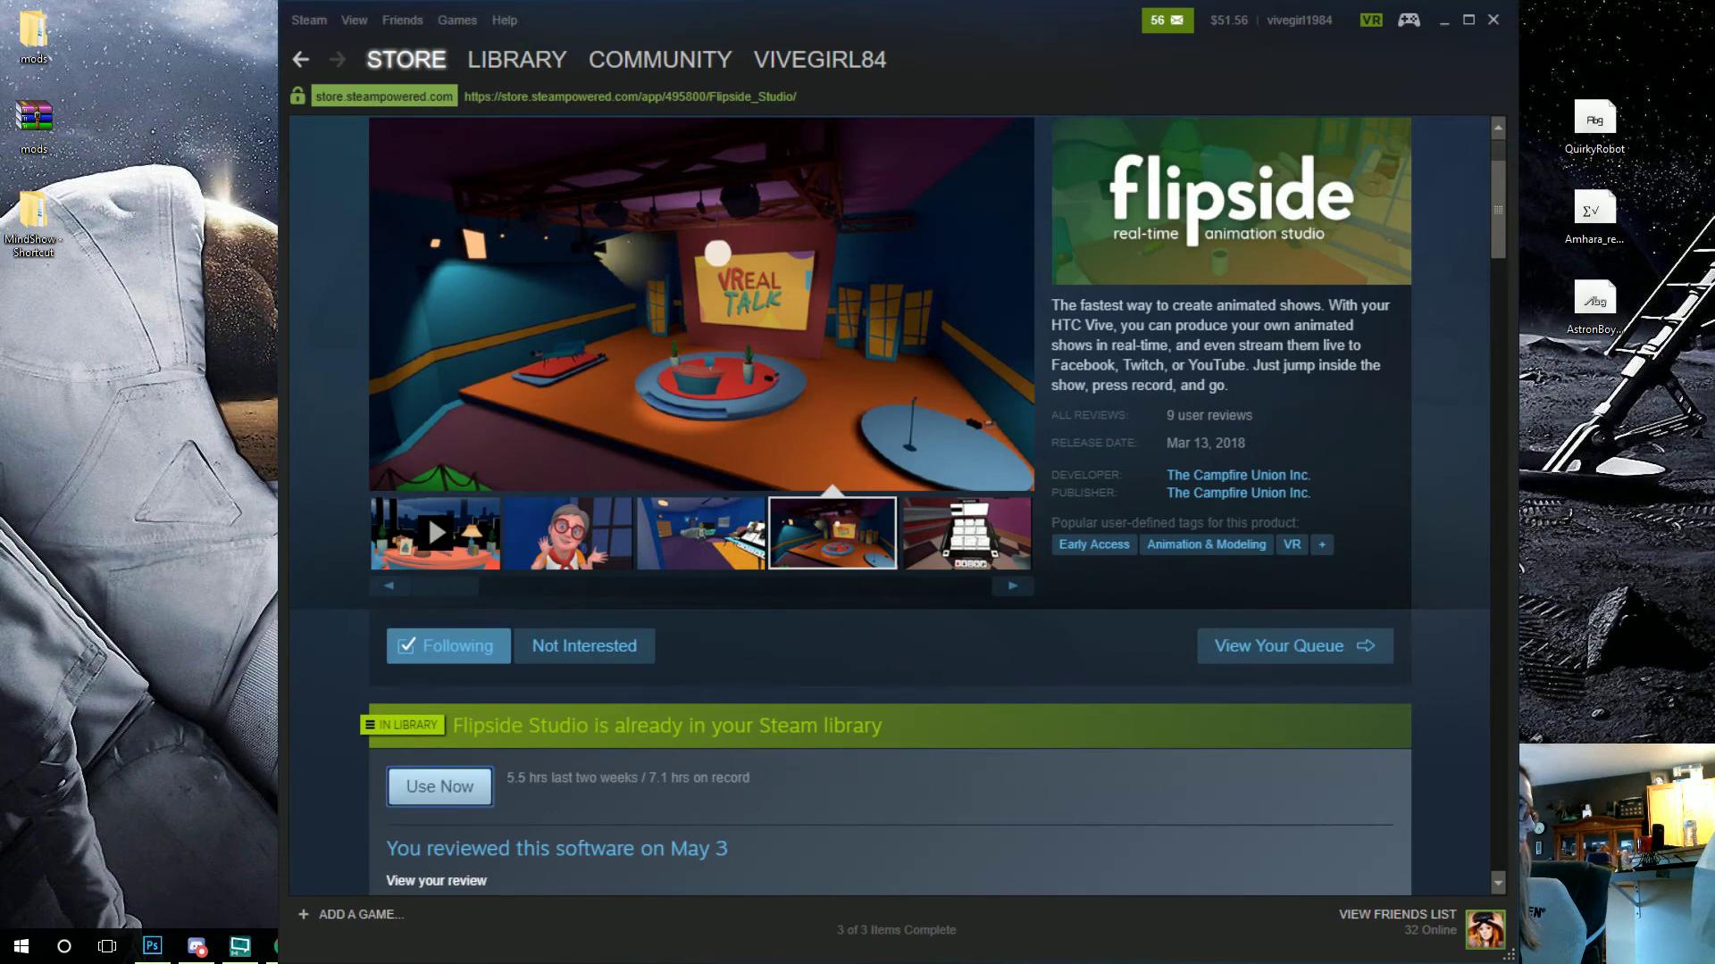